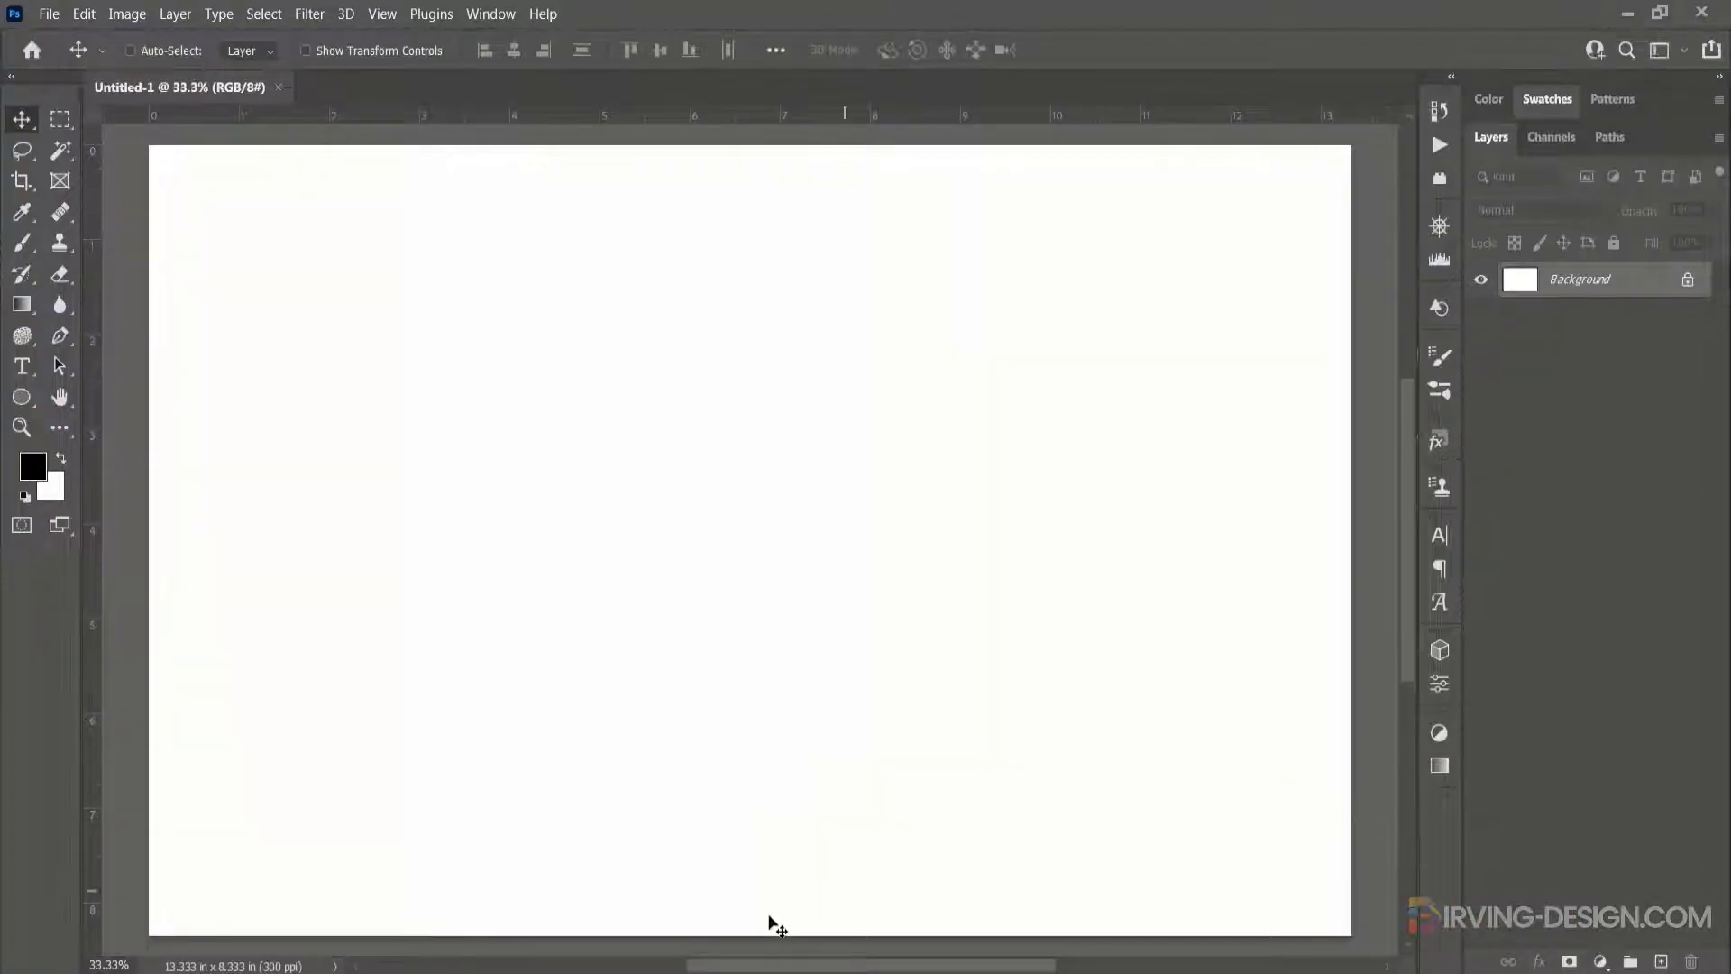
Step: Switch to the Man Photo Collage folder in File Explorer and place the orange concentric-pattern image from Assets onto the blank canvas
mouse_move(655, 961)
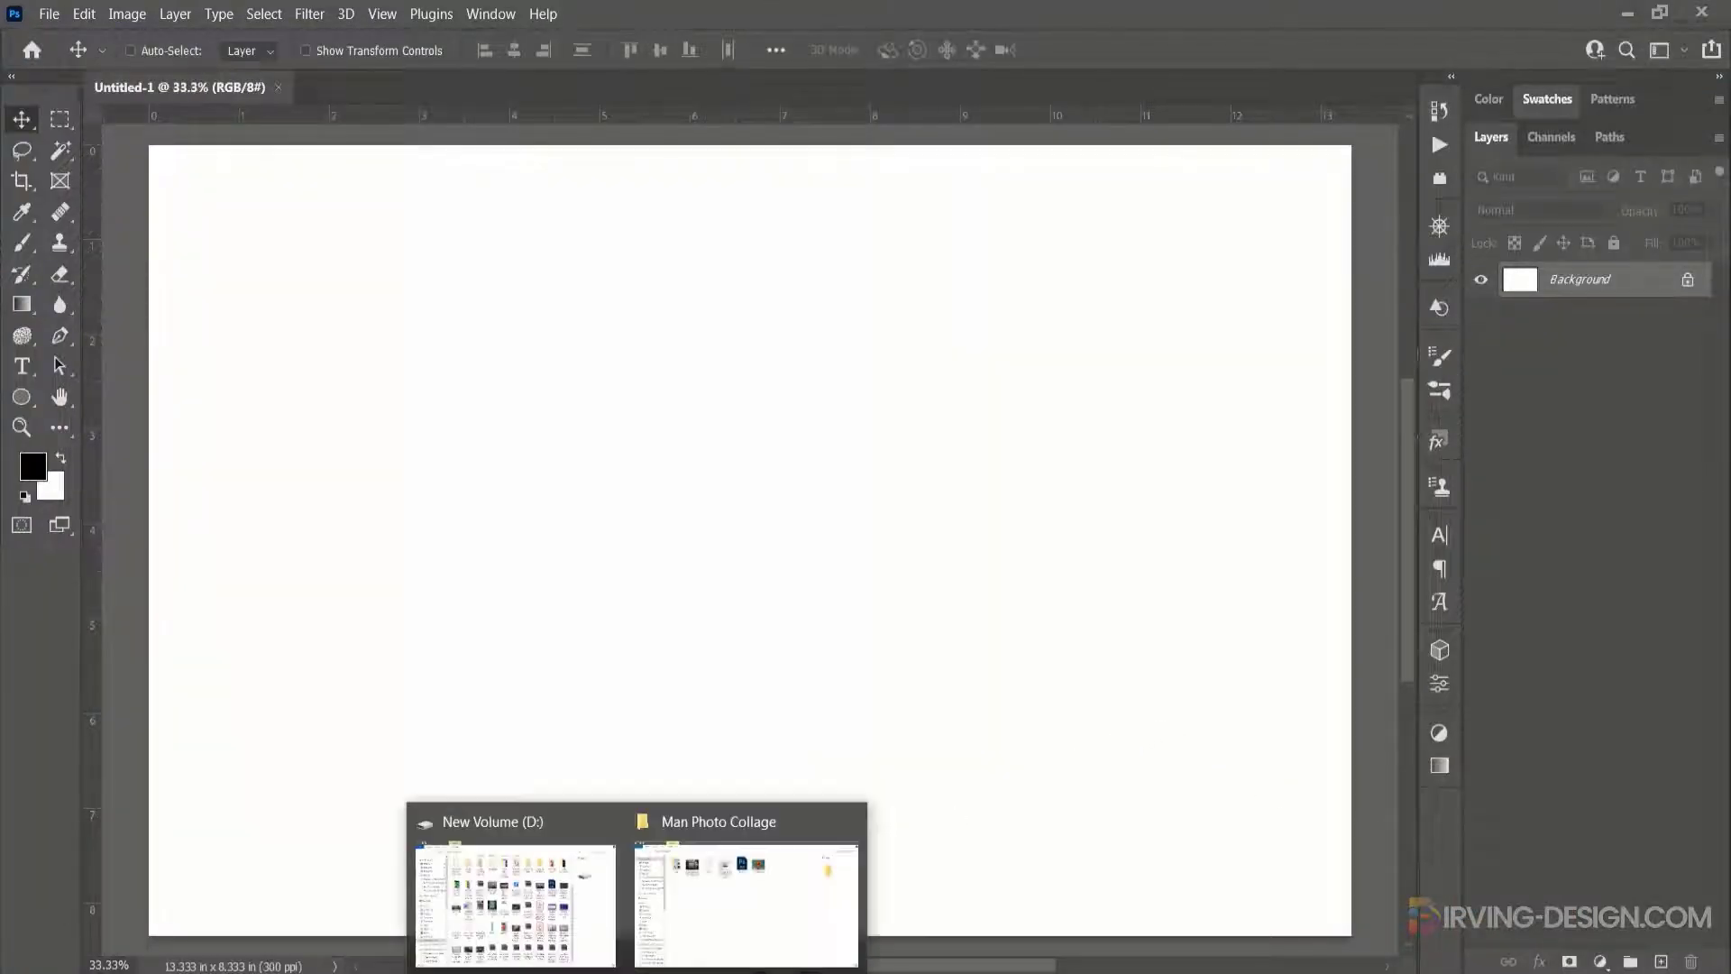
click(702, 894)
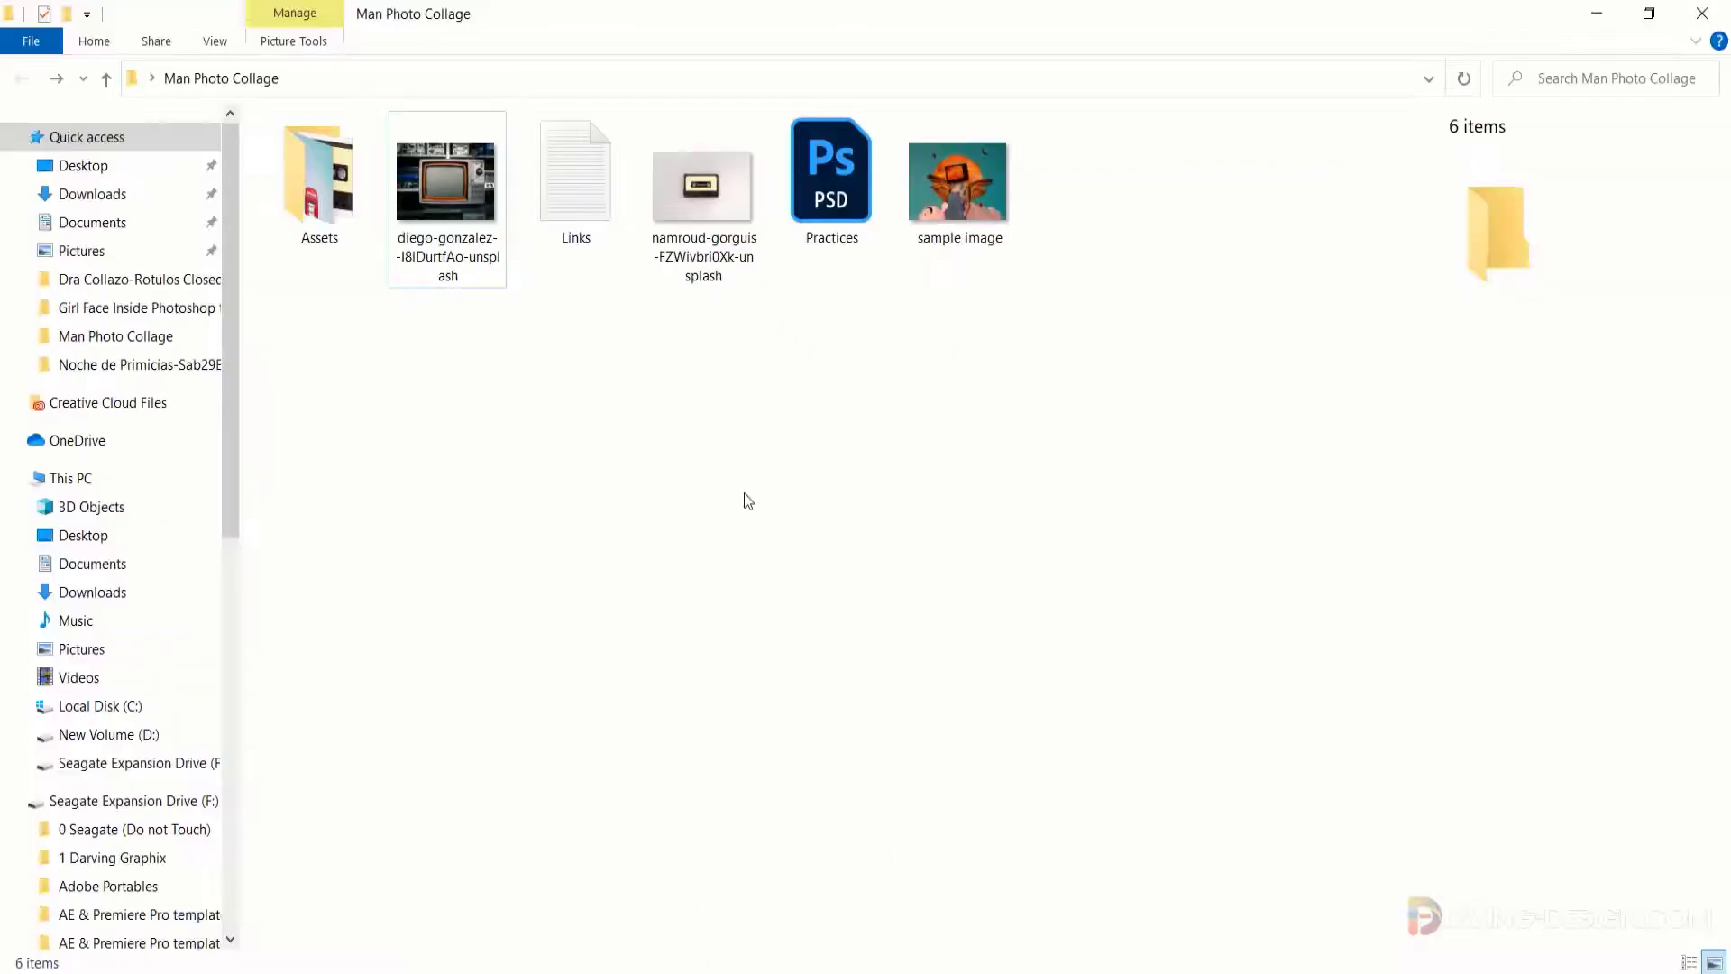
double_click(319, 189)
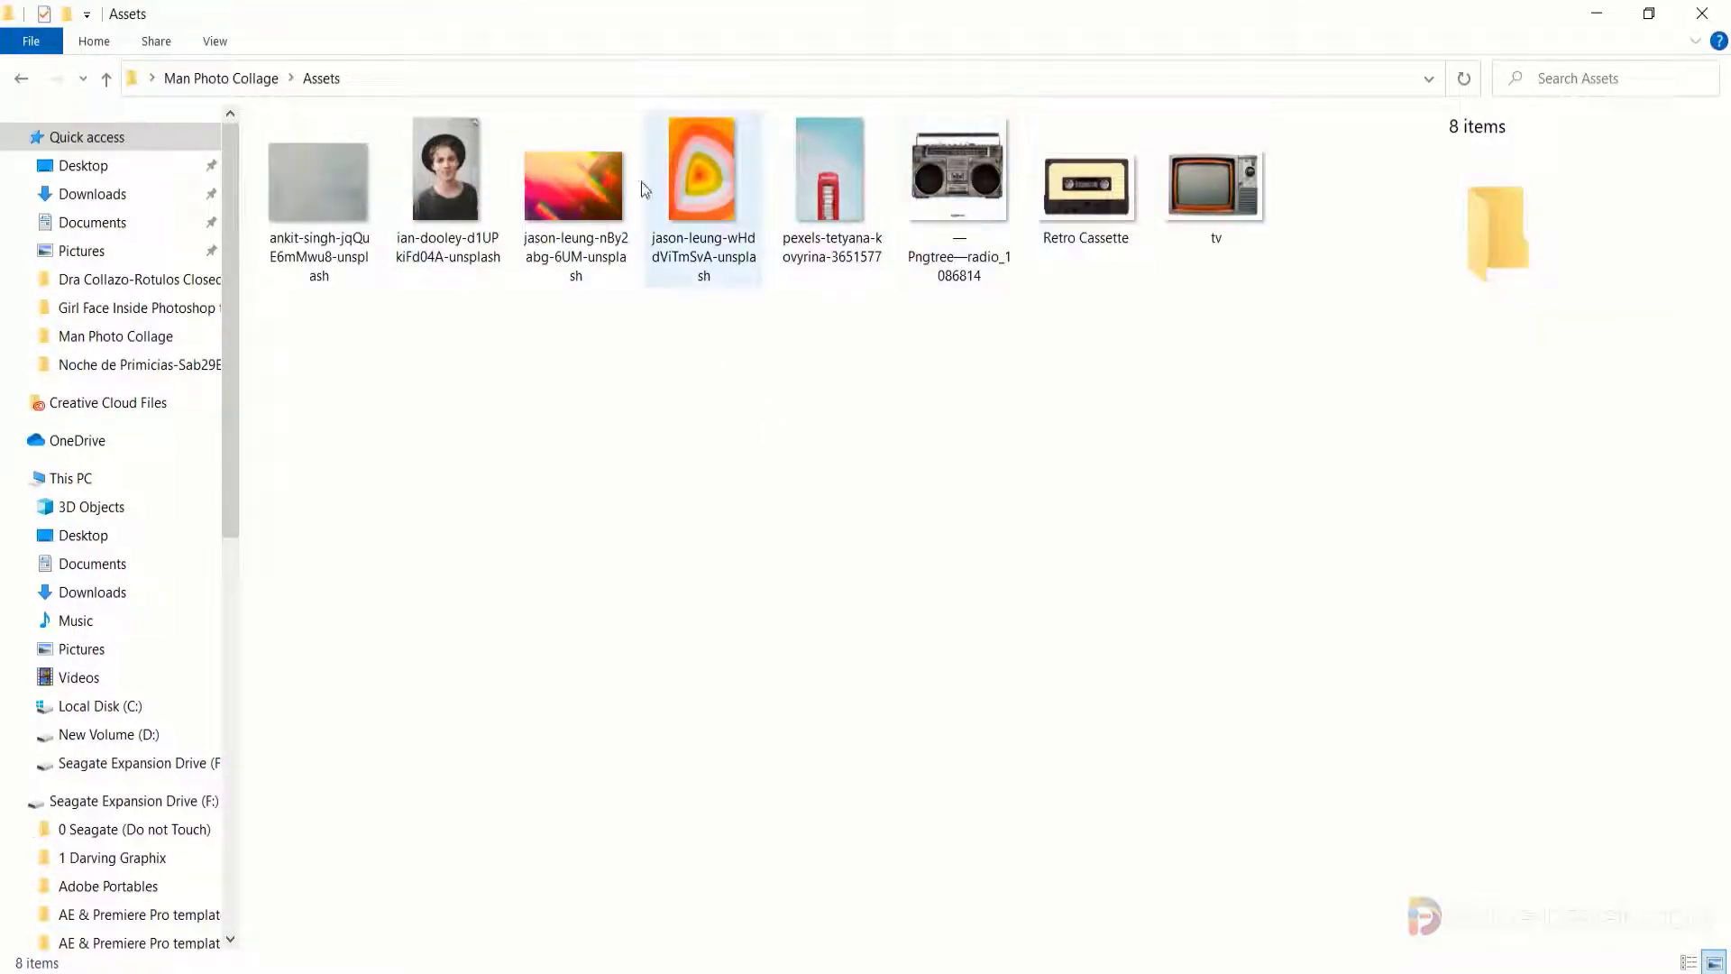
click(703, 180)
drag(703, 181, 717, 541)
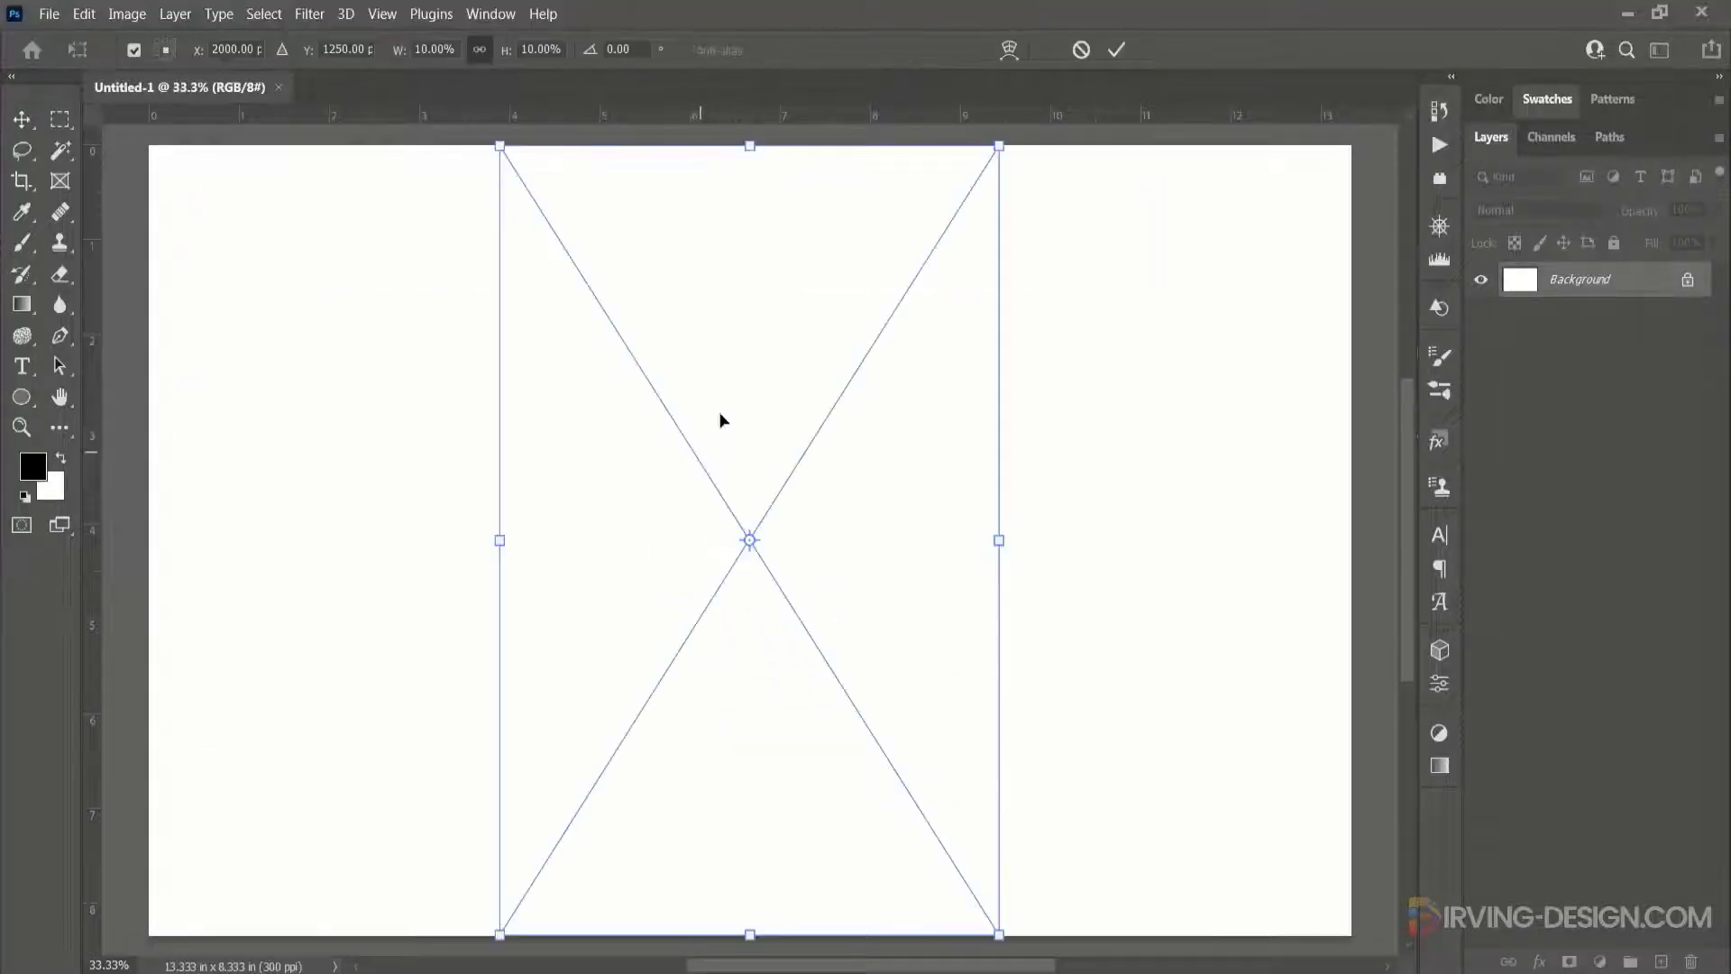
Step: Rotate the placed pattern image by -90° and scale it to about 16.27% so it covers the whole canvas
drag(1035, 131, 322, 277)
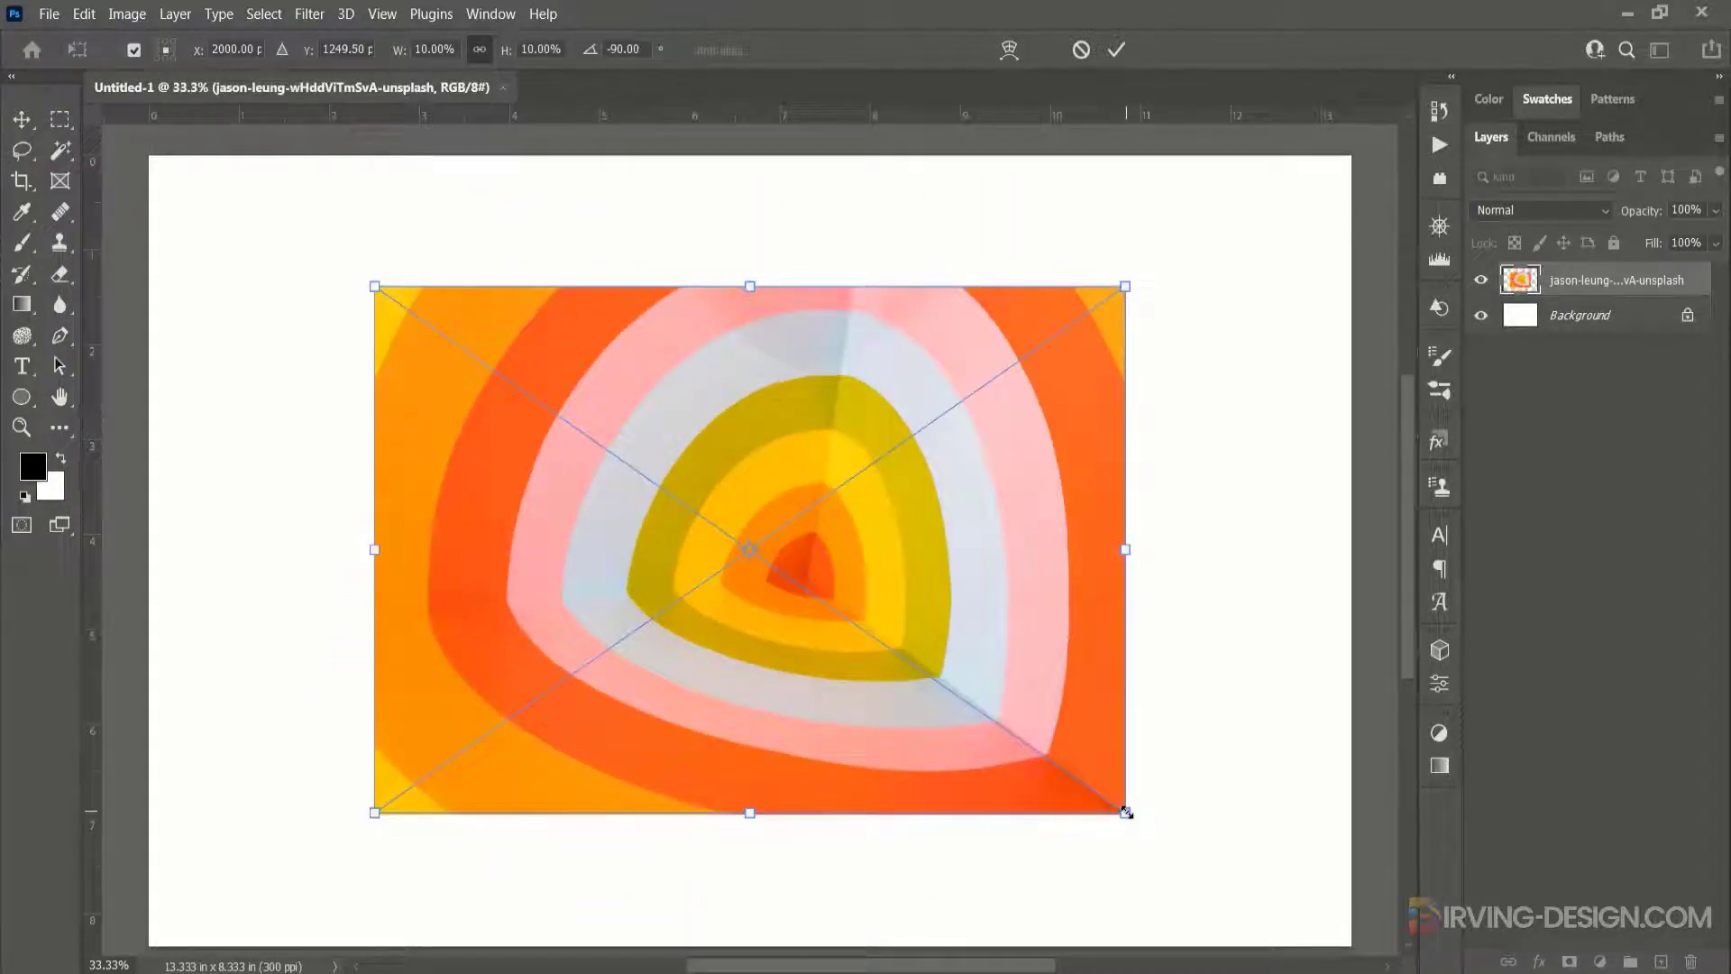
drag(1126, 812, 1399, 915)
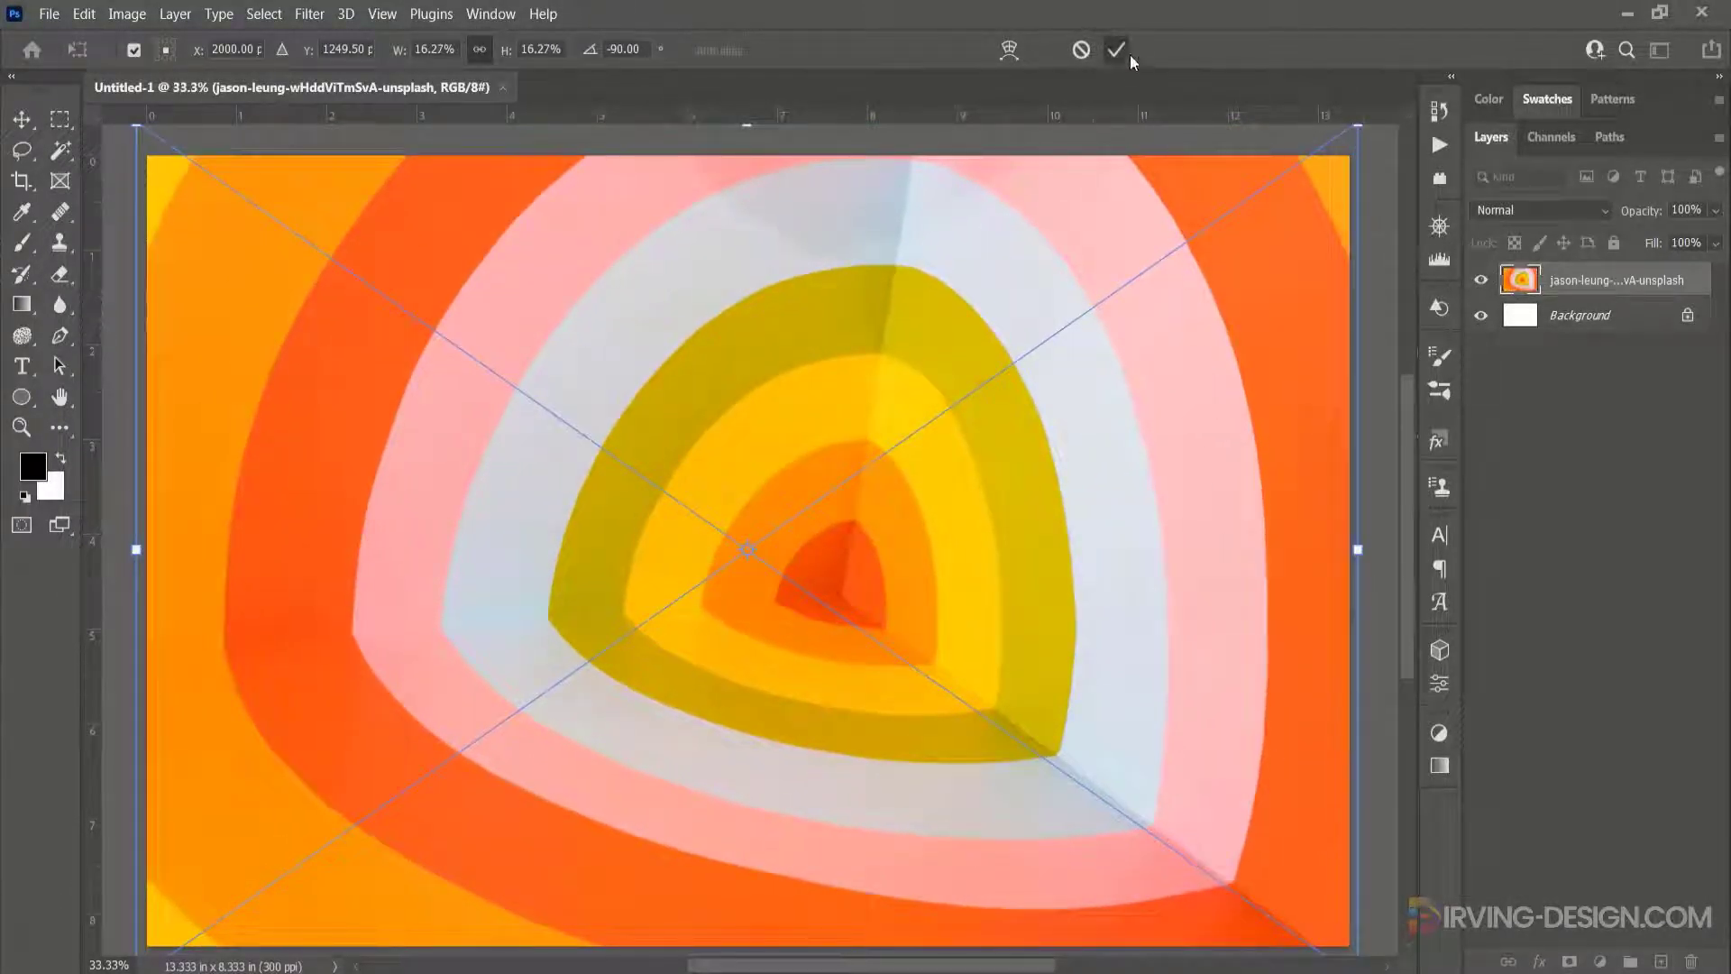
key(Return)
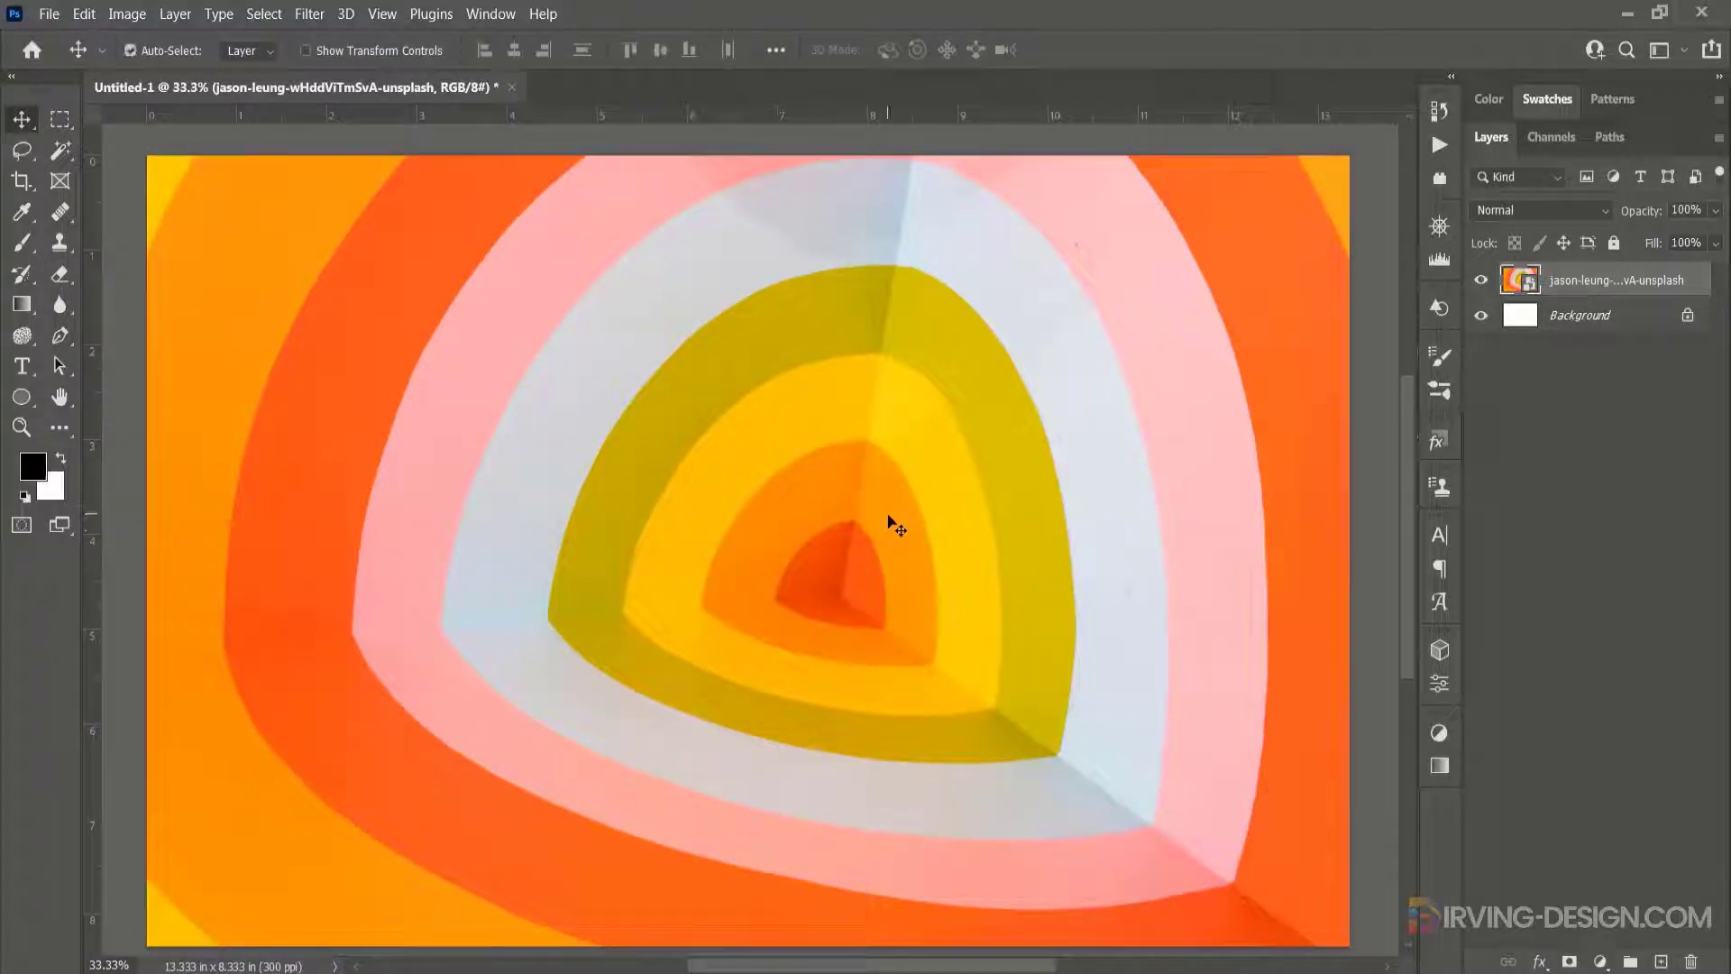
key(ctrl+t)
right_click(831, 442)
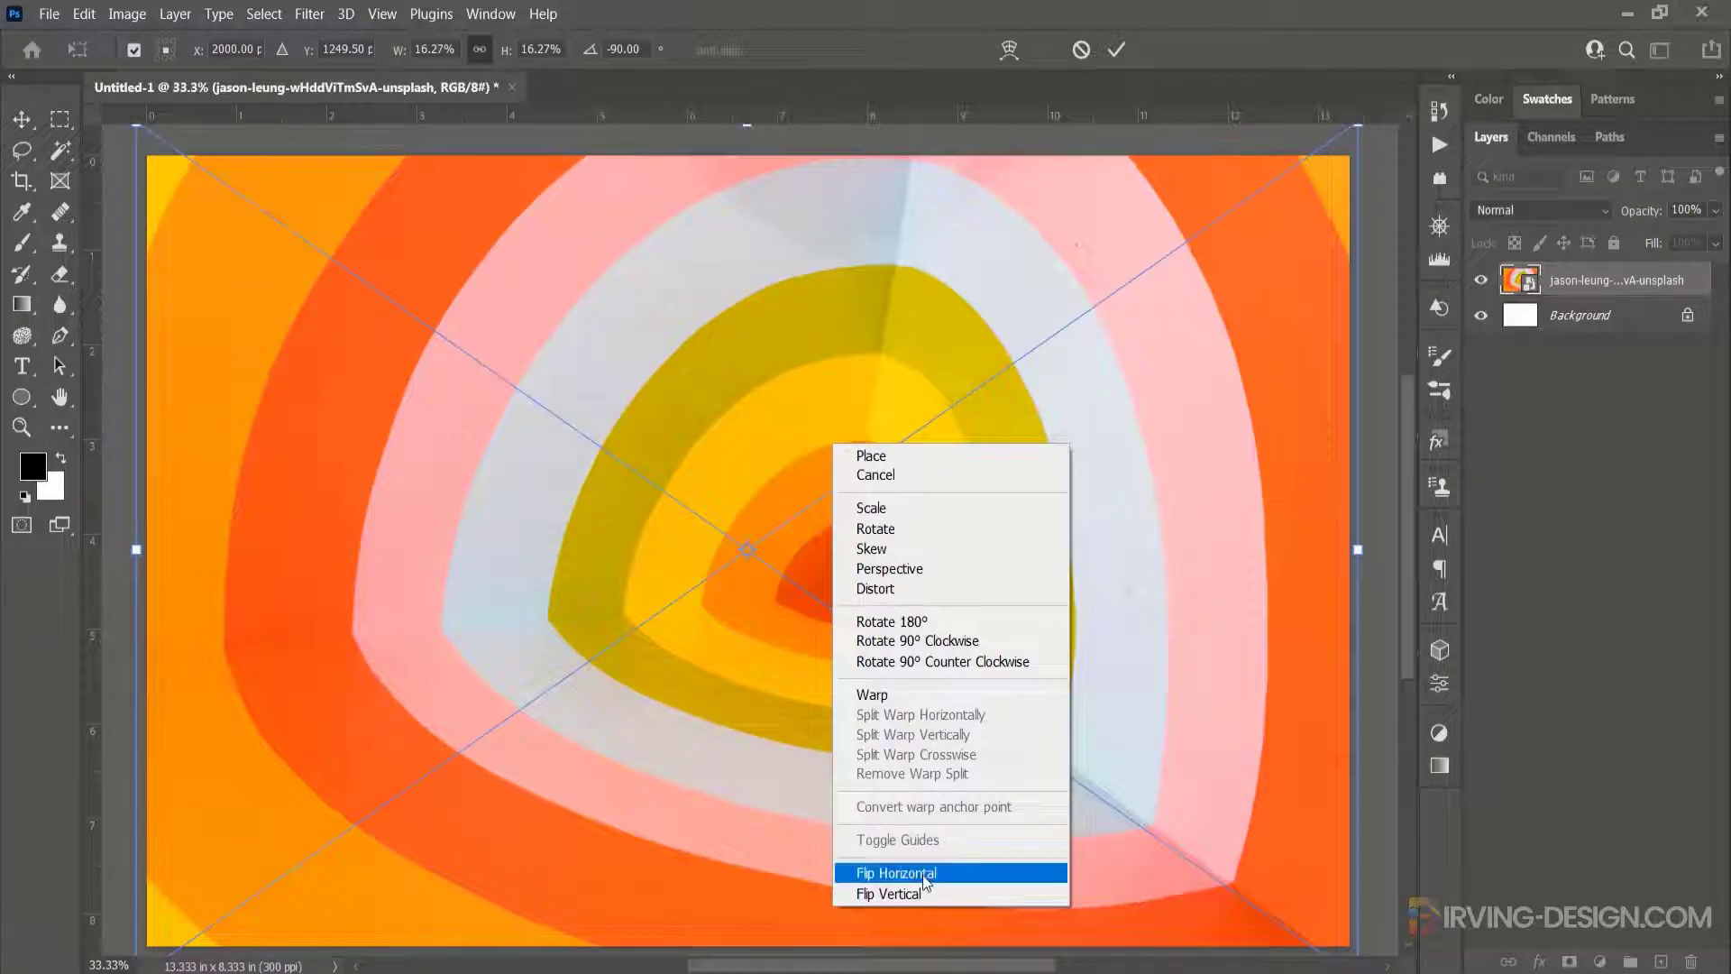
click(919, 892)
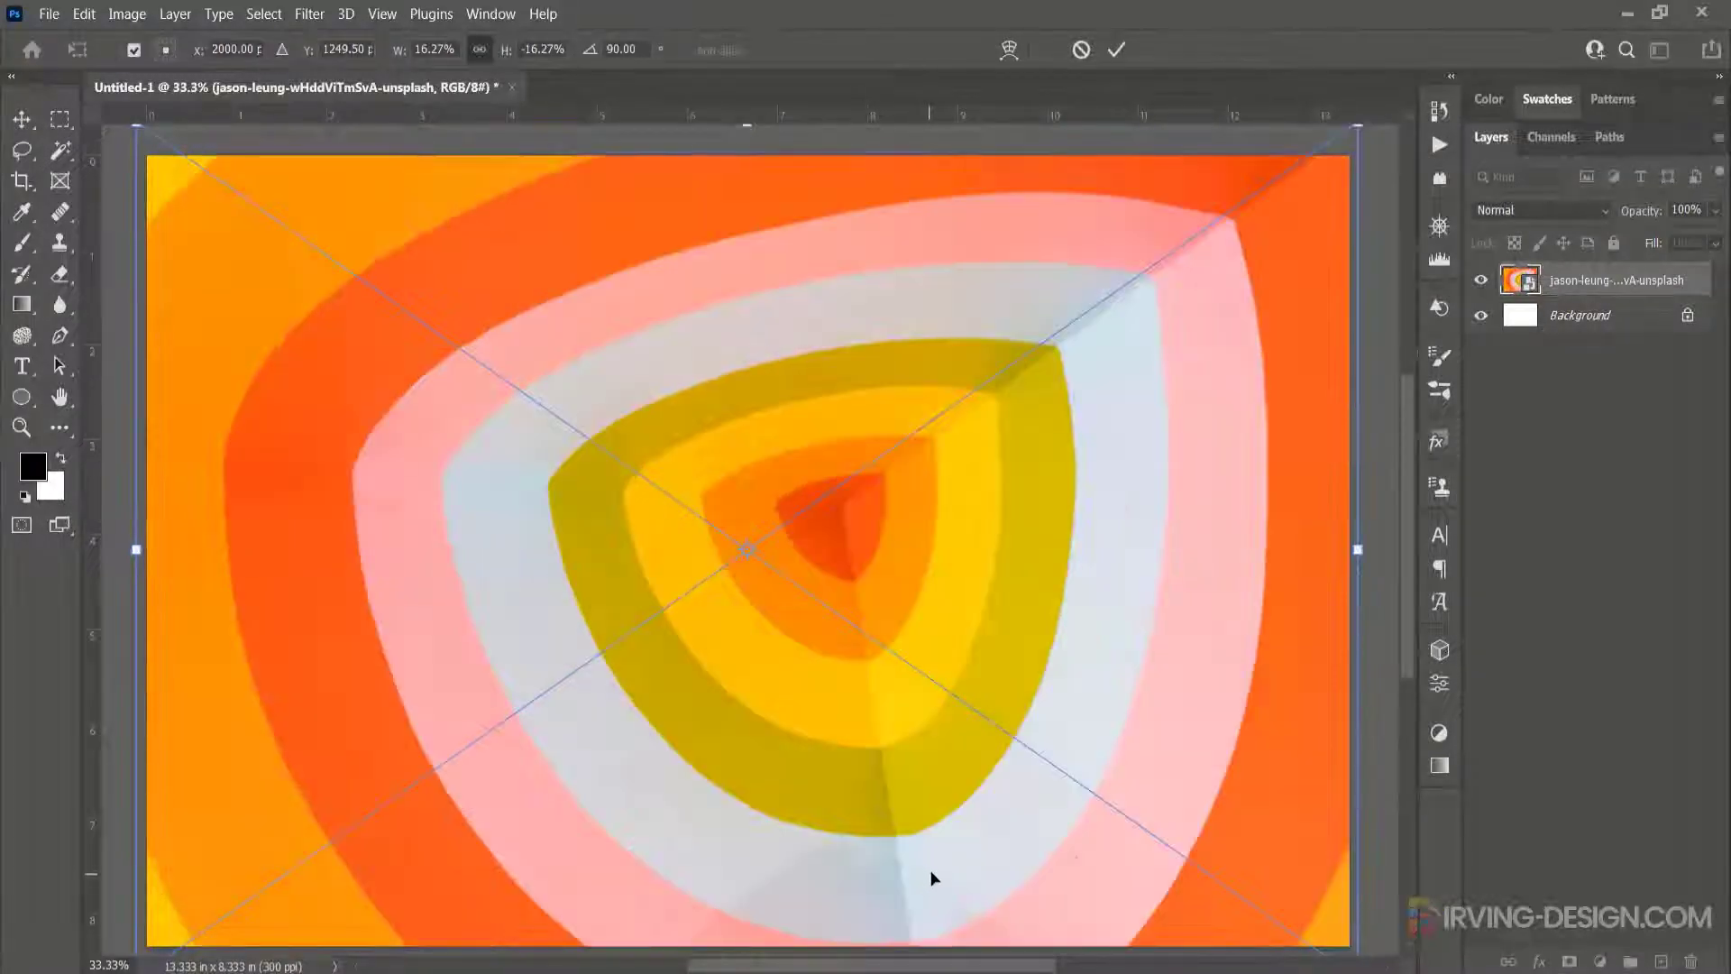
key(ctrl+z)
click(1081, 50)
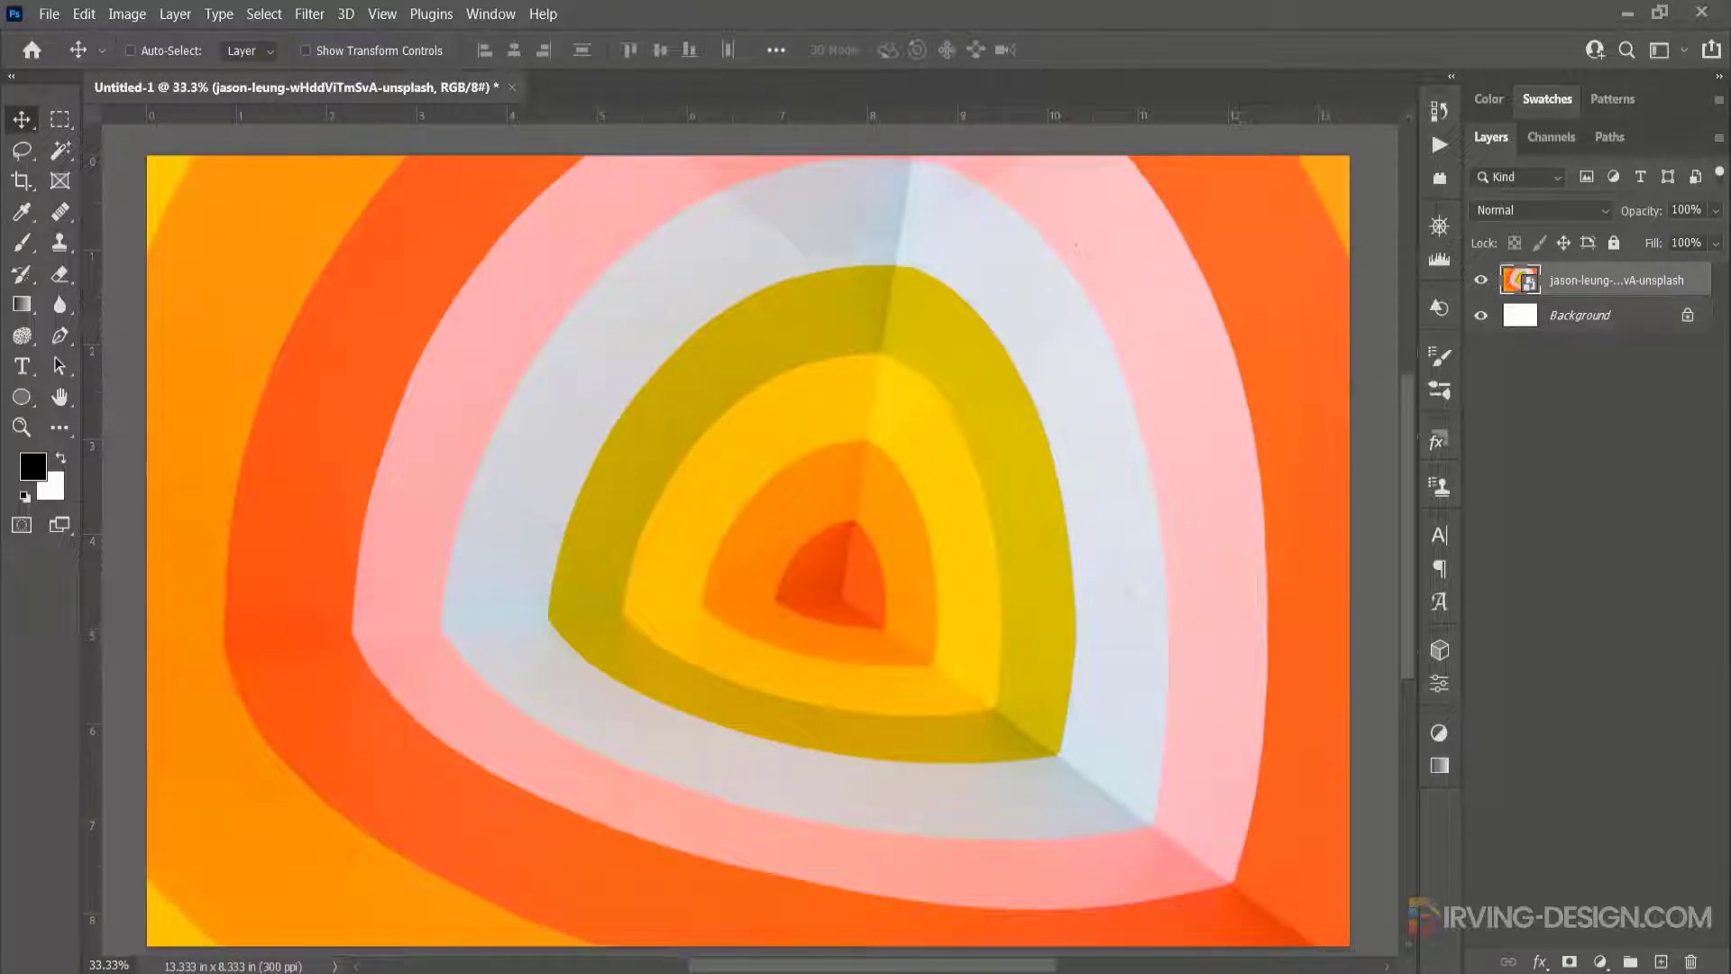
Step: Place the blurred pink-and-yellow light image from the Assets folder and scale it to about 16.25% to cover the canvas
mouse_move(631, 957)
click(698, 873)
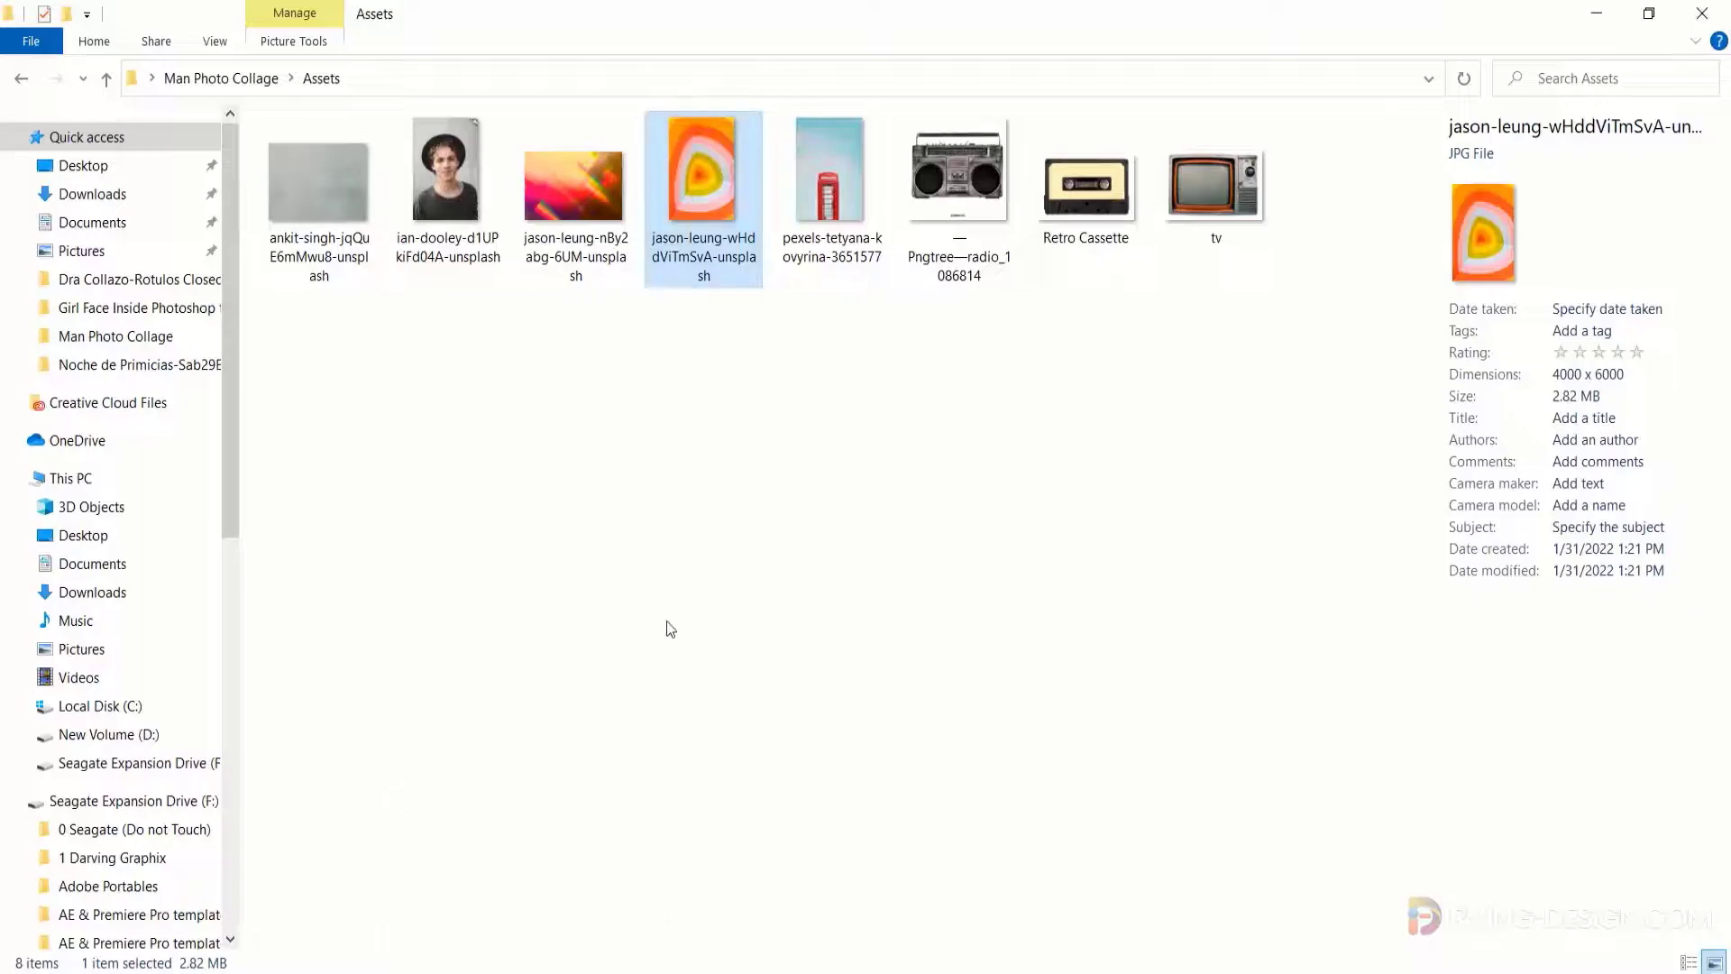
click(573, 220)
drag(570, 176, 729, 518)
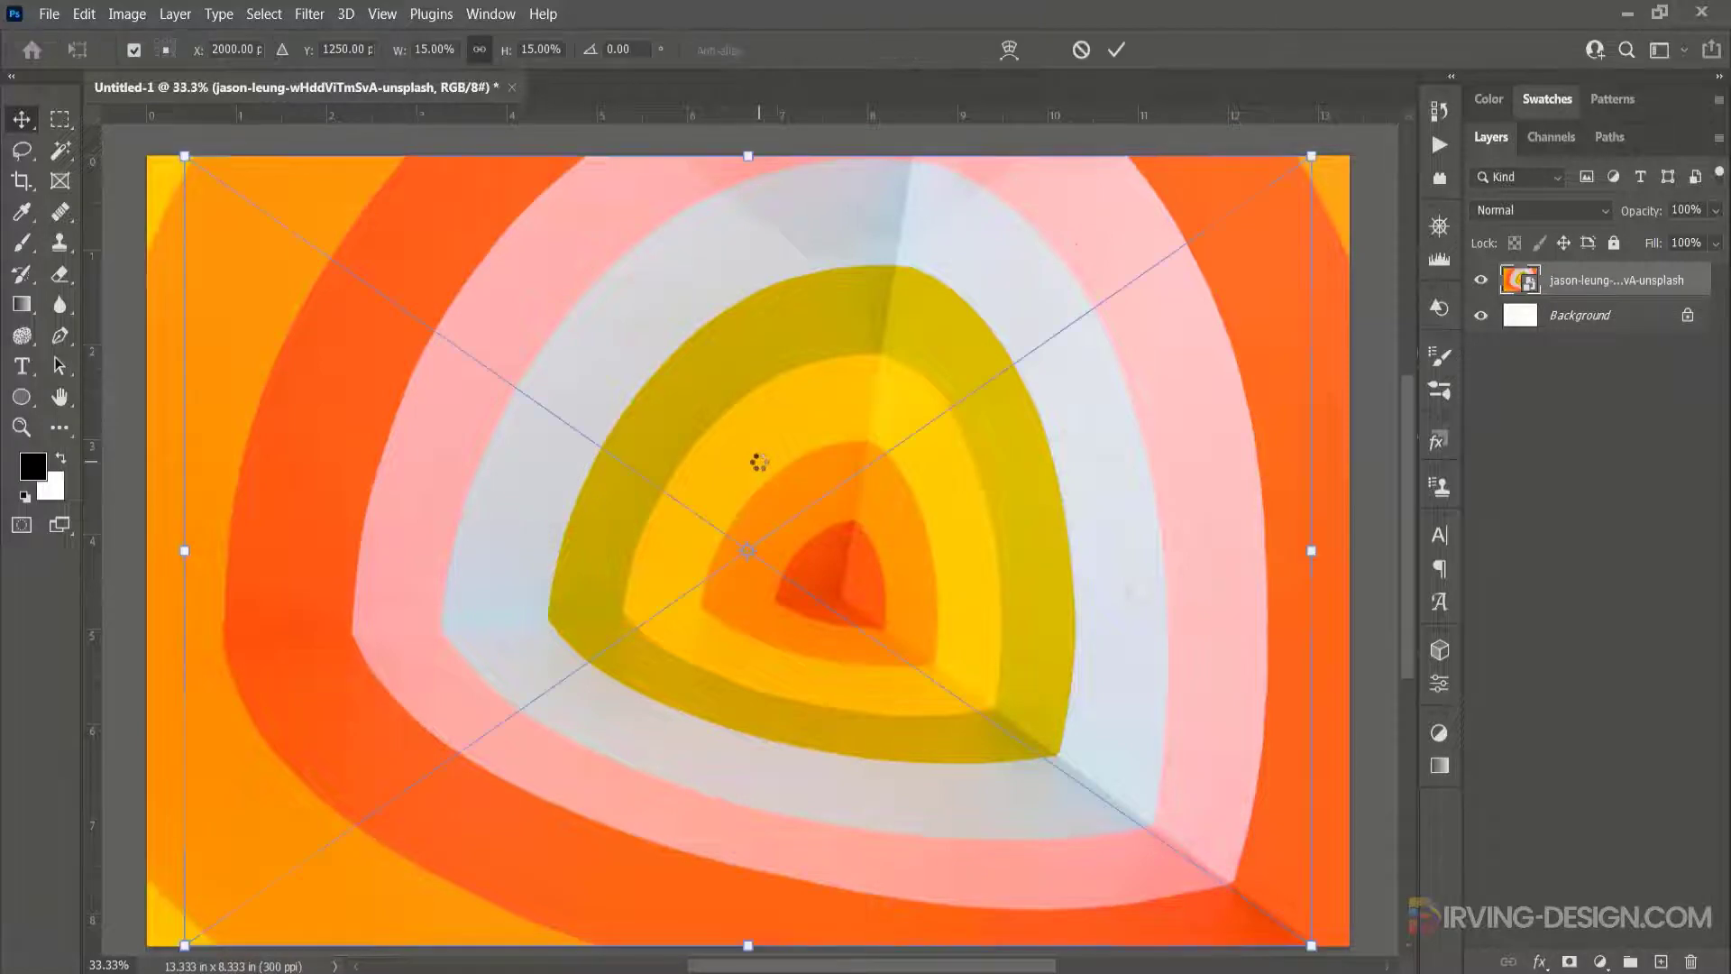
scroll(751, 448, down, 1)
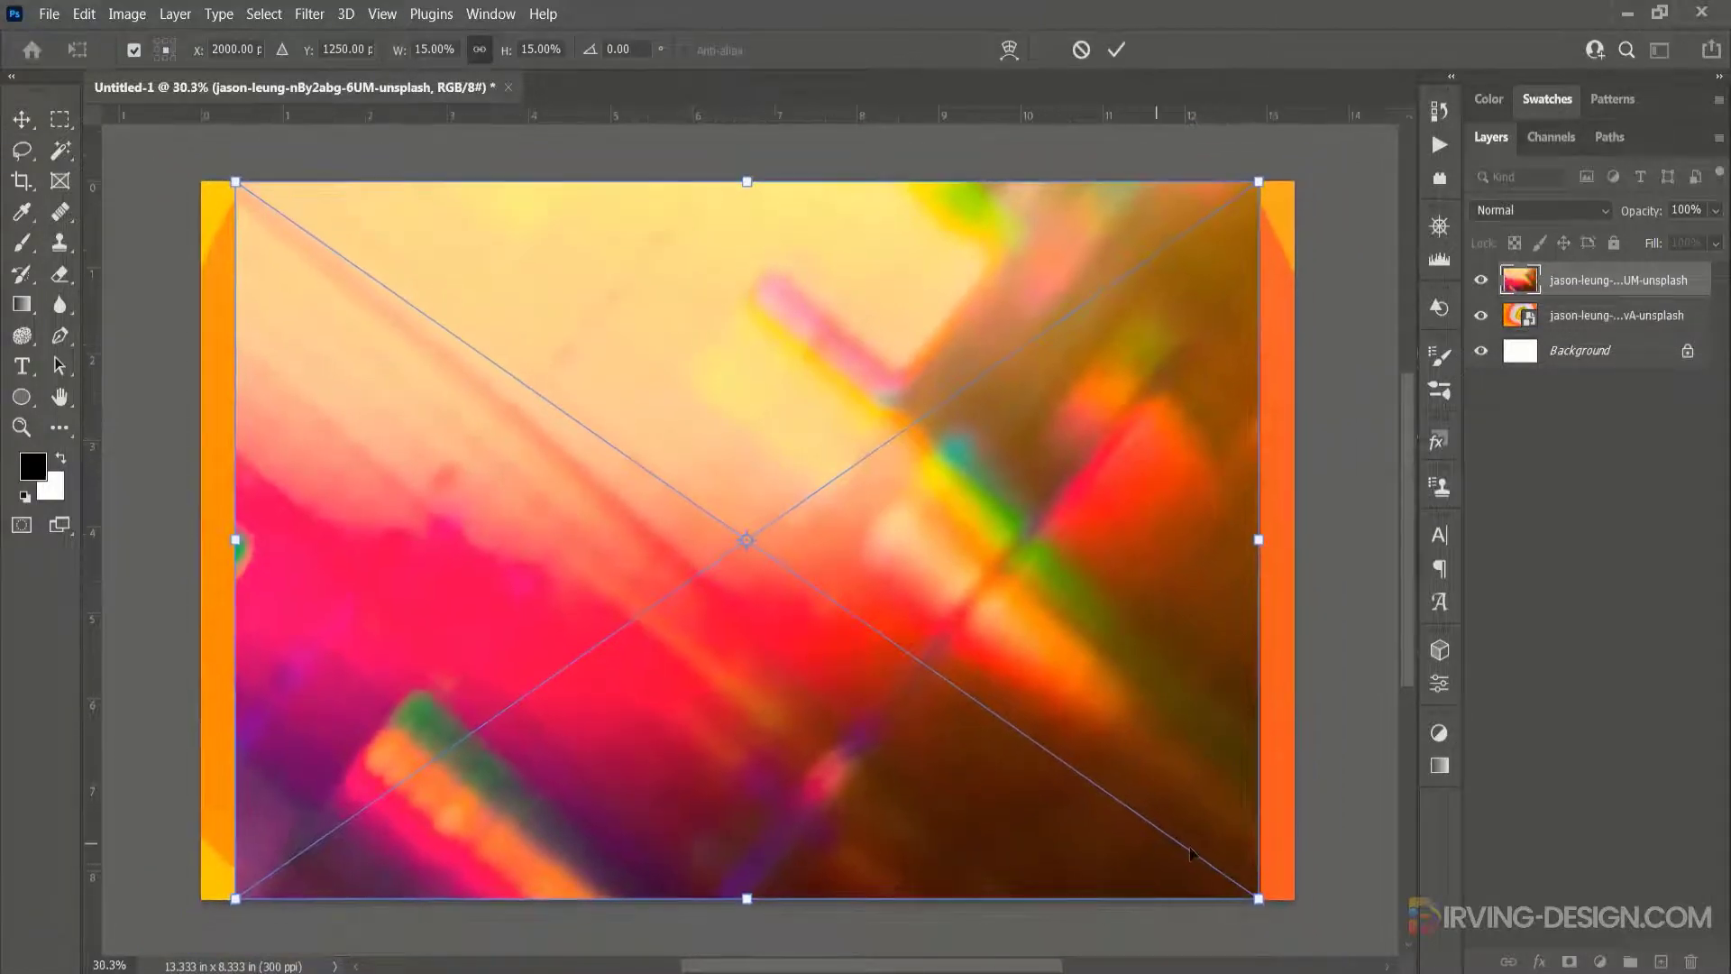
mouse_move(1260, 897)
mouse_down()
mouse_move(1285, 867)
mouse_move(1293, 896)
mouse_up()
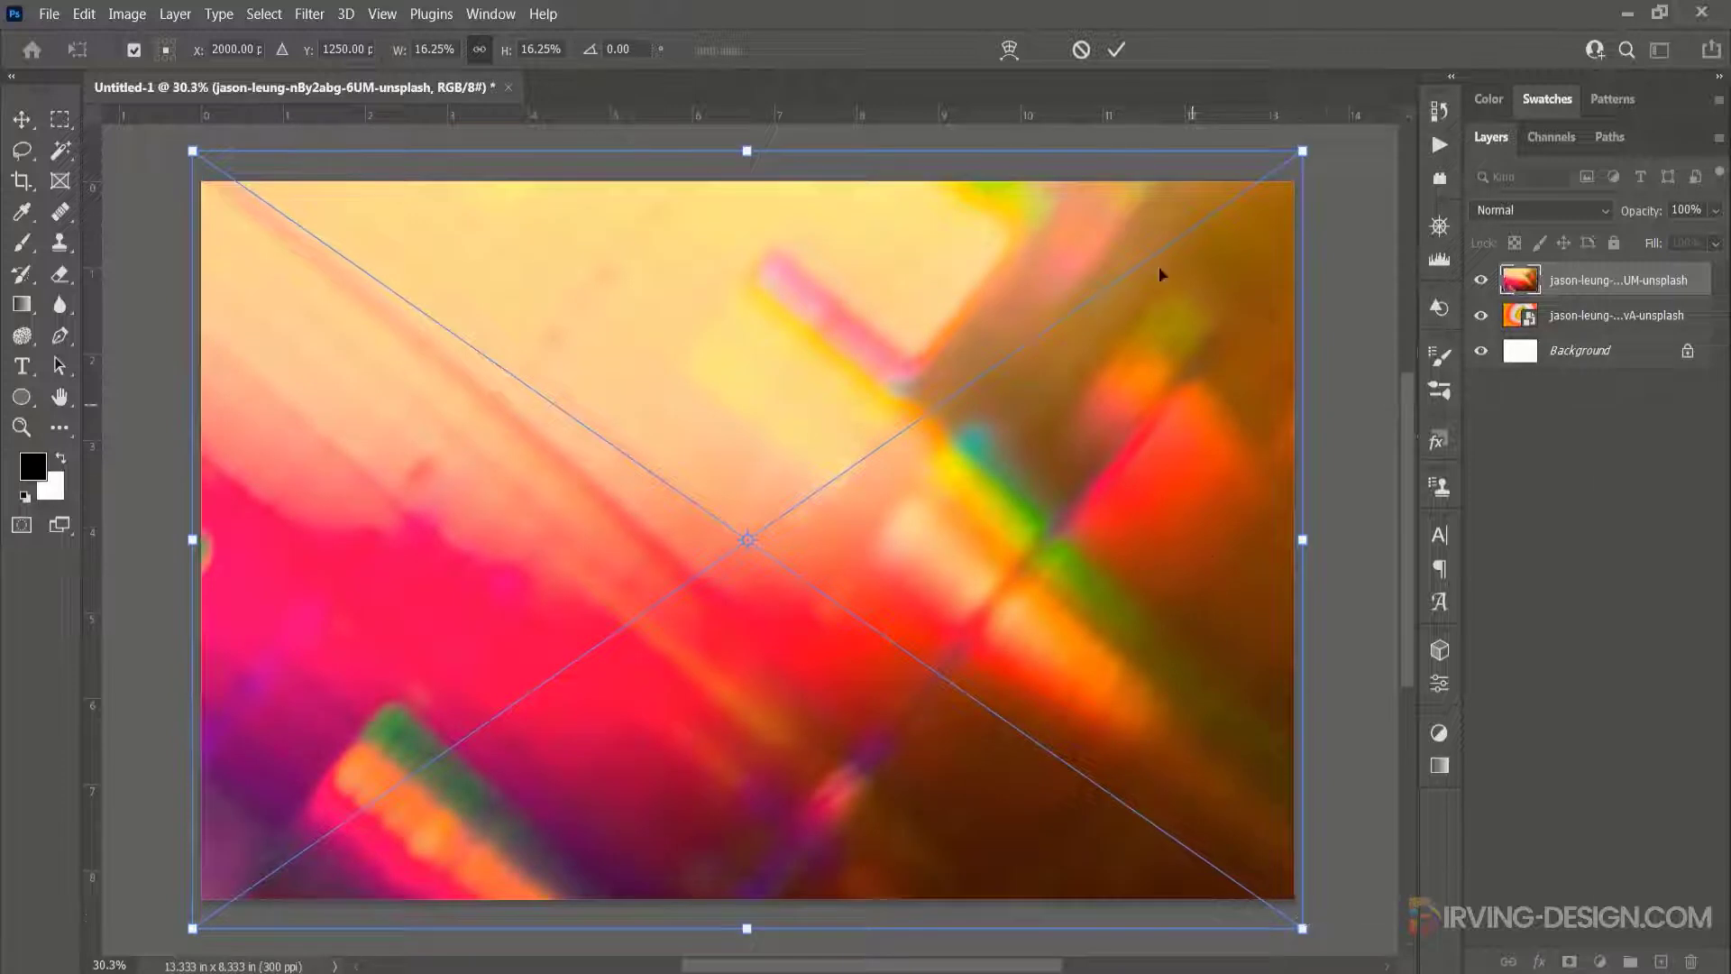
click(1116, 49)
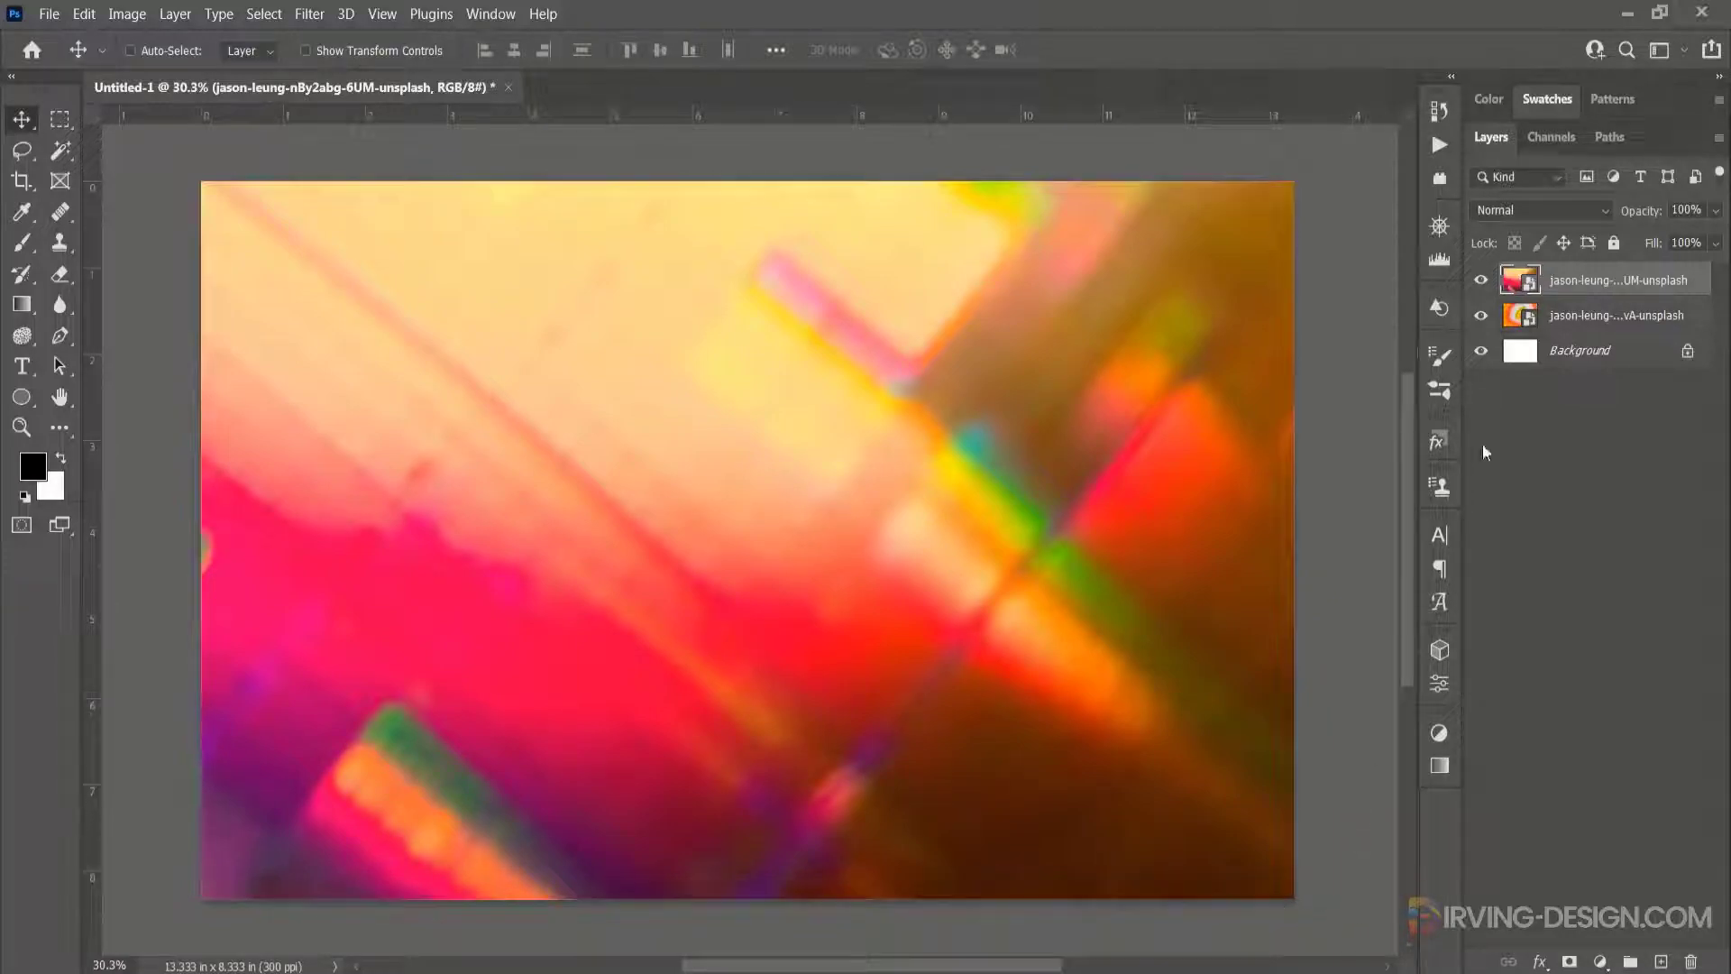
Step: Set the blurred light image layer's blend mode to Overlay and deselect the layer
click(1587, 211)
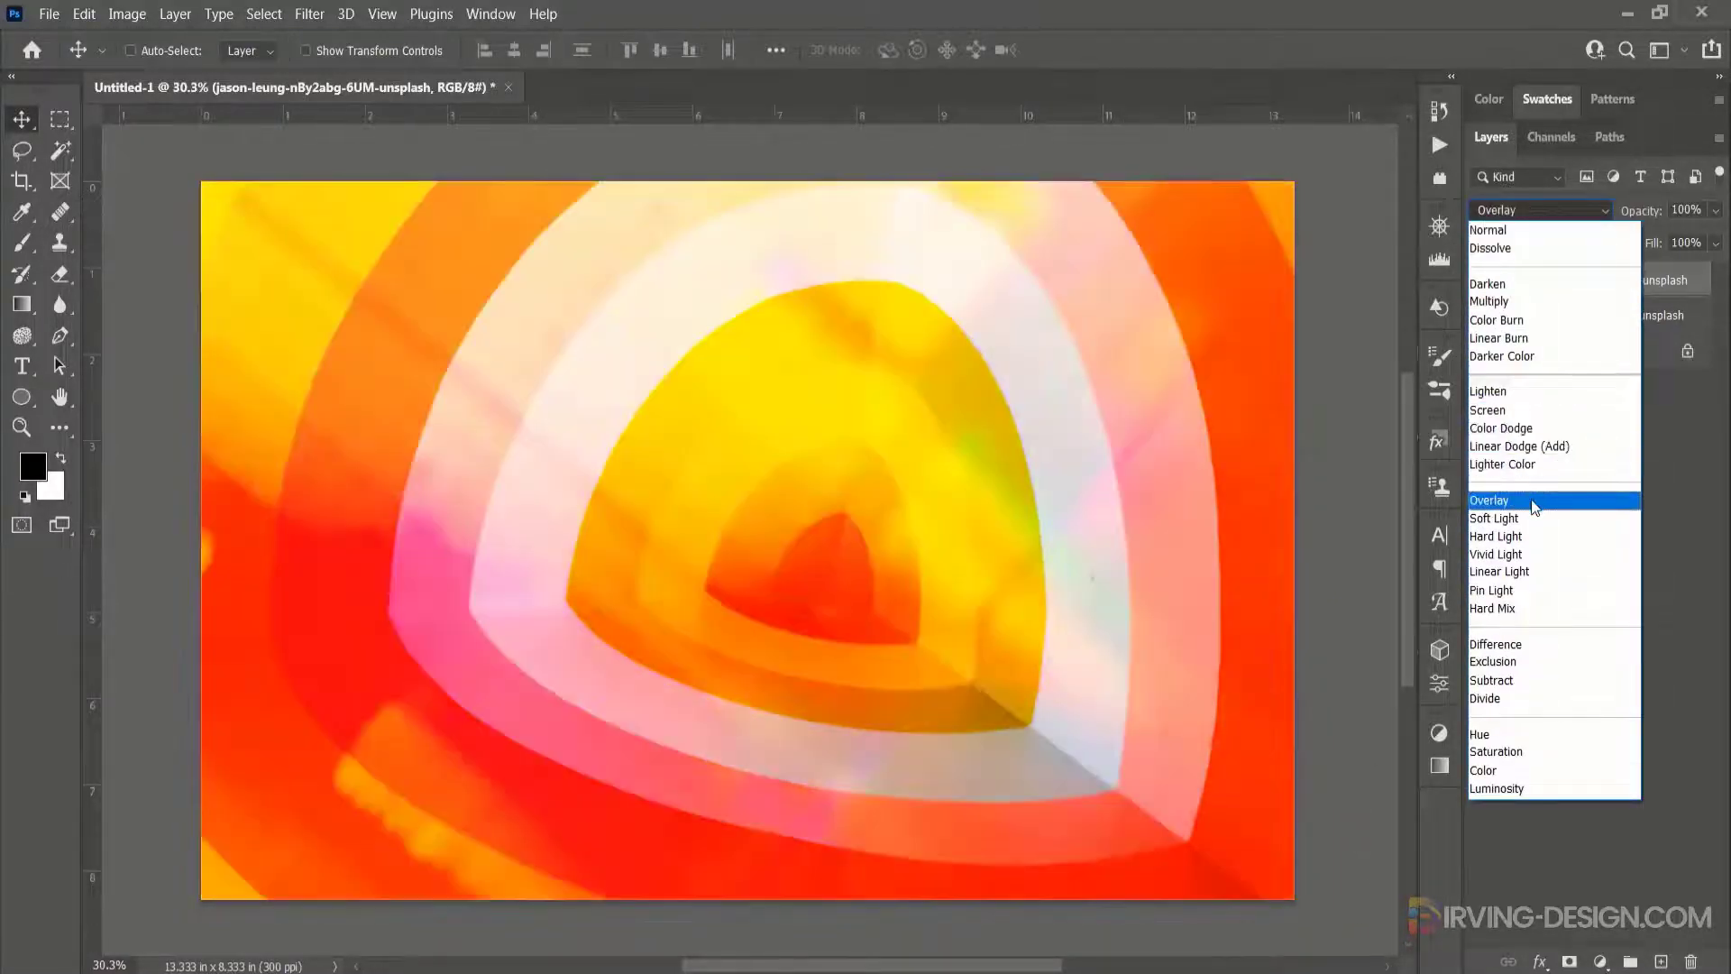
click(1532, 499)
click(1576, 537)
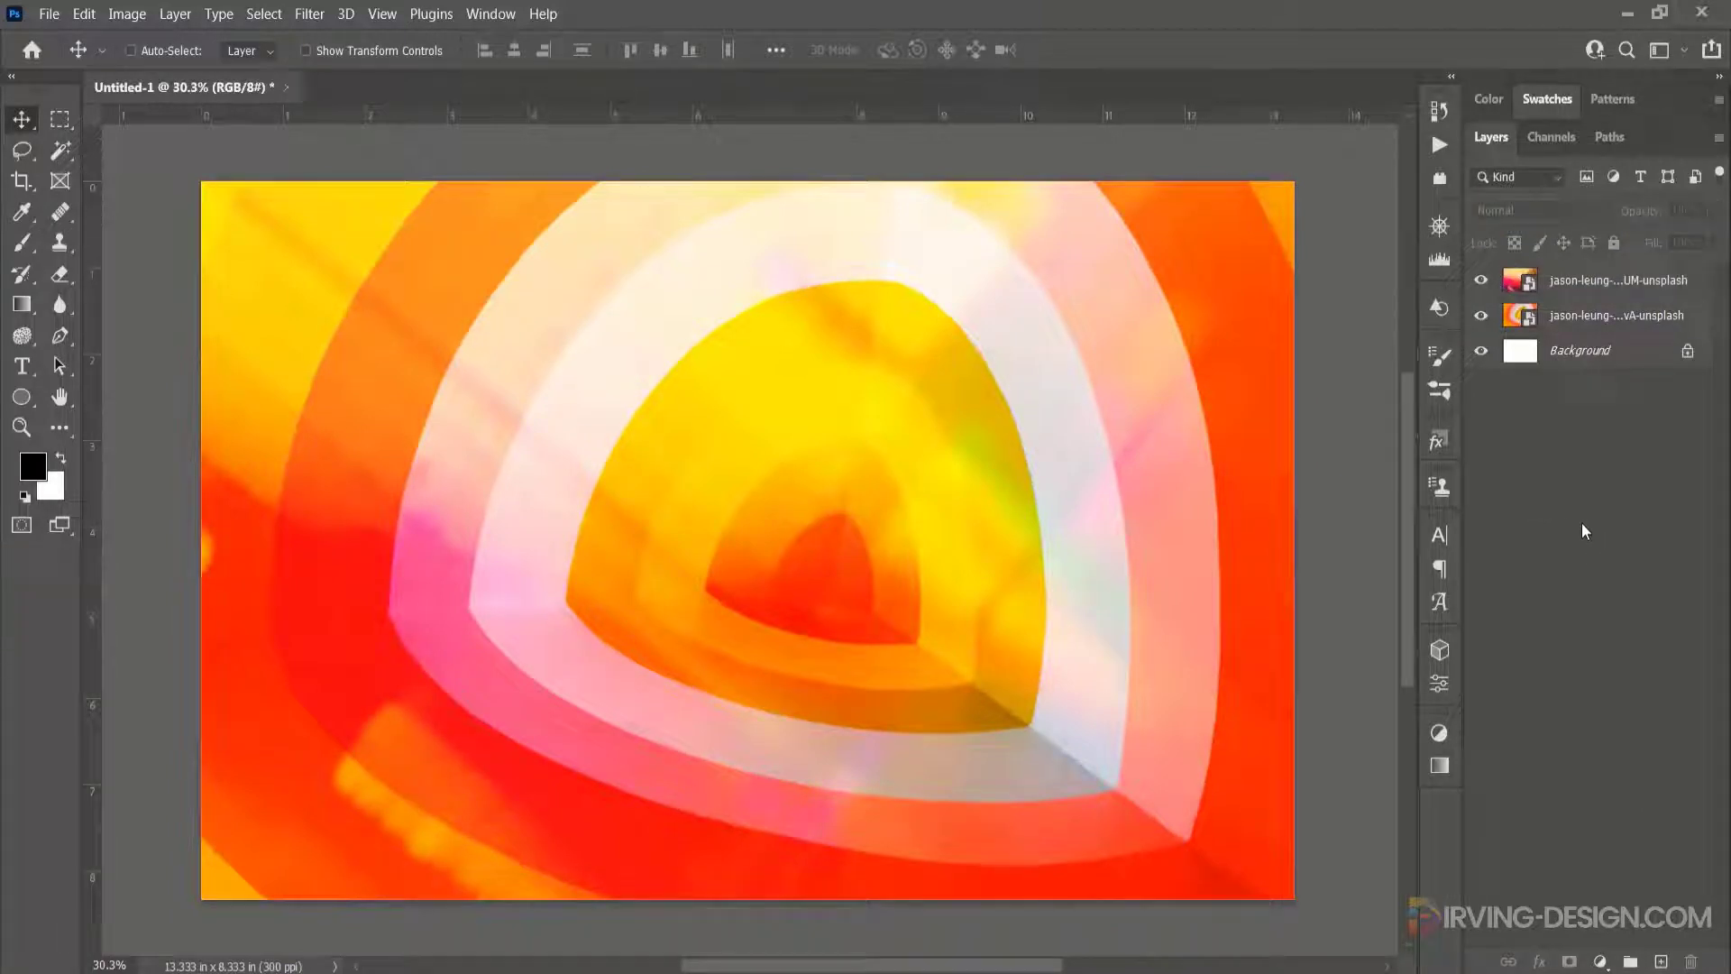
Step: Open the portrait of the man in the black hat from the Assets folder as a separate document
mouse_move(636, 973)
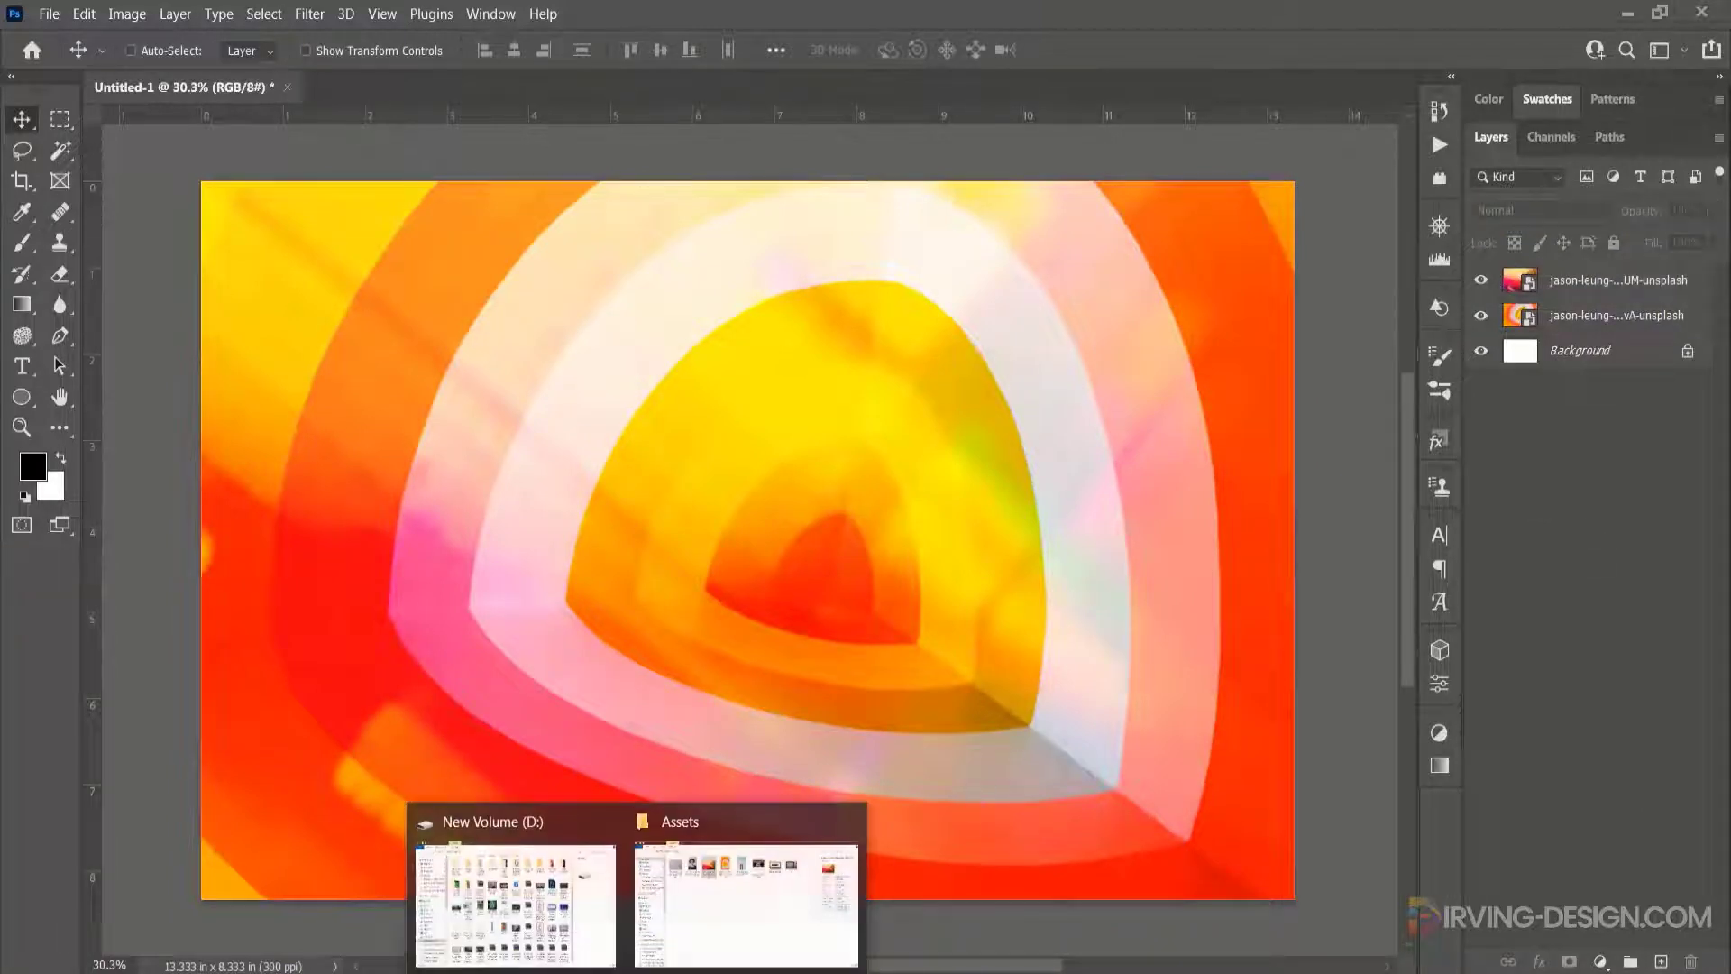
click(683, 912)
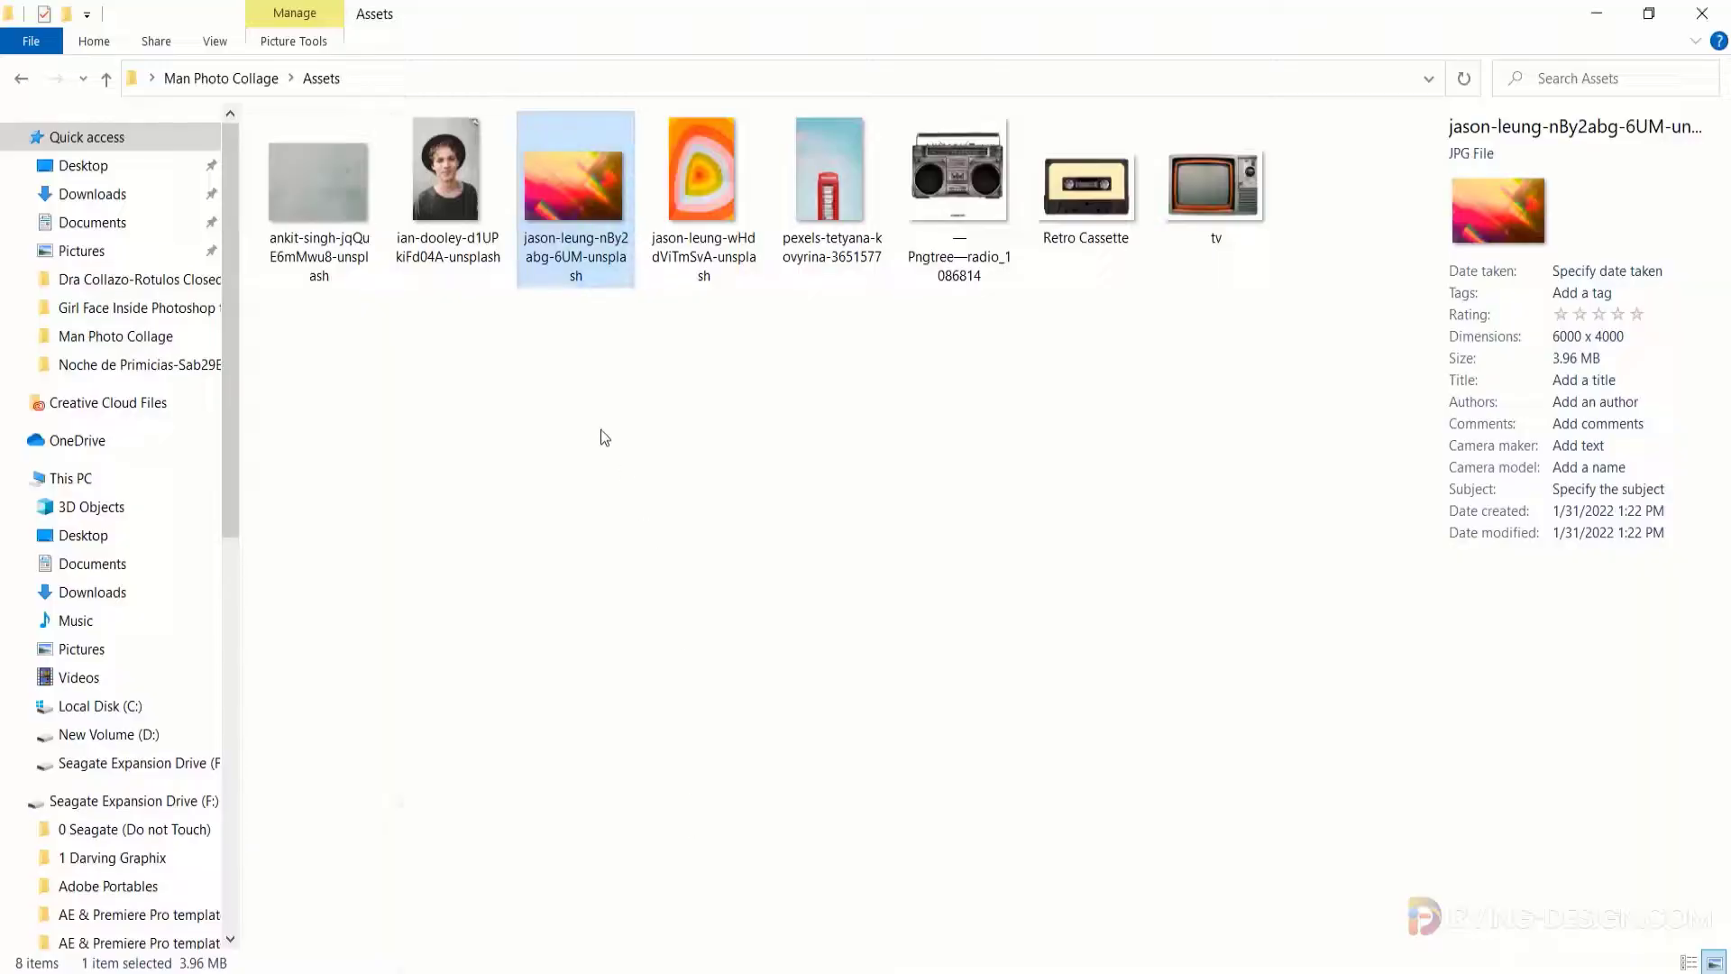
click(442, 194)
drag(436, 168, 1129, 45)
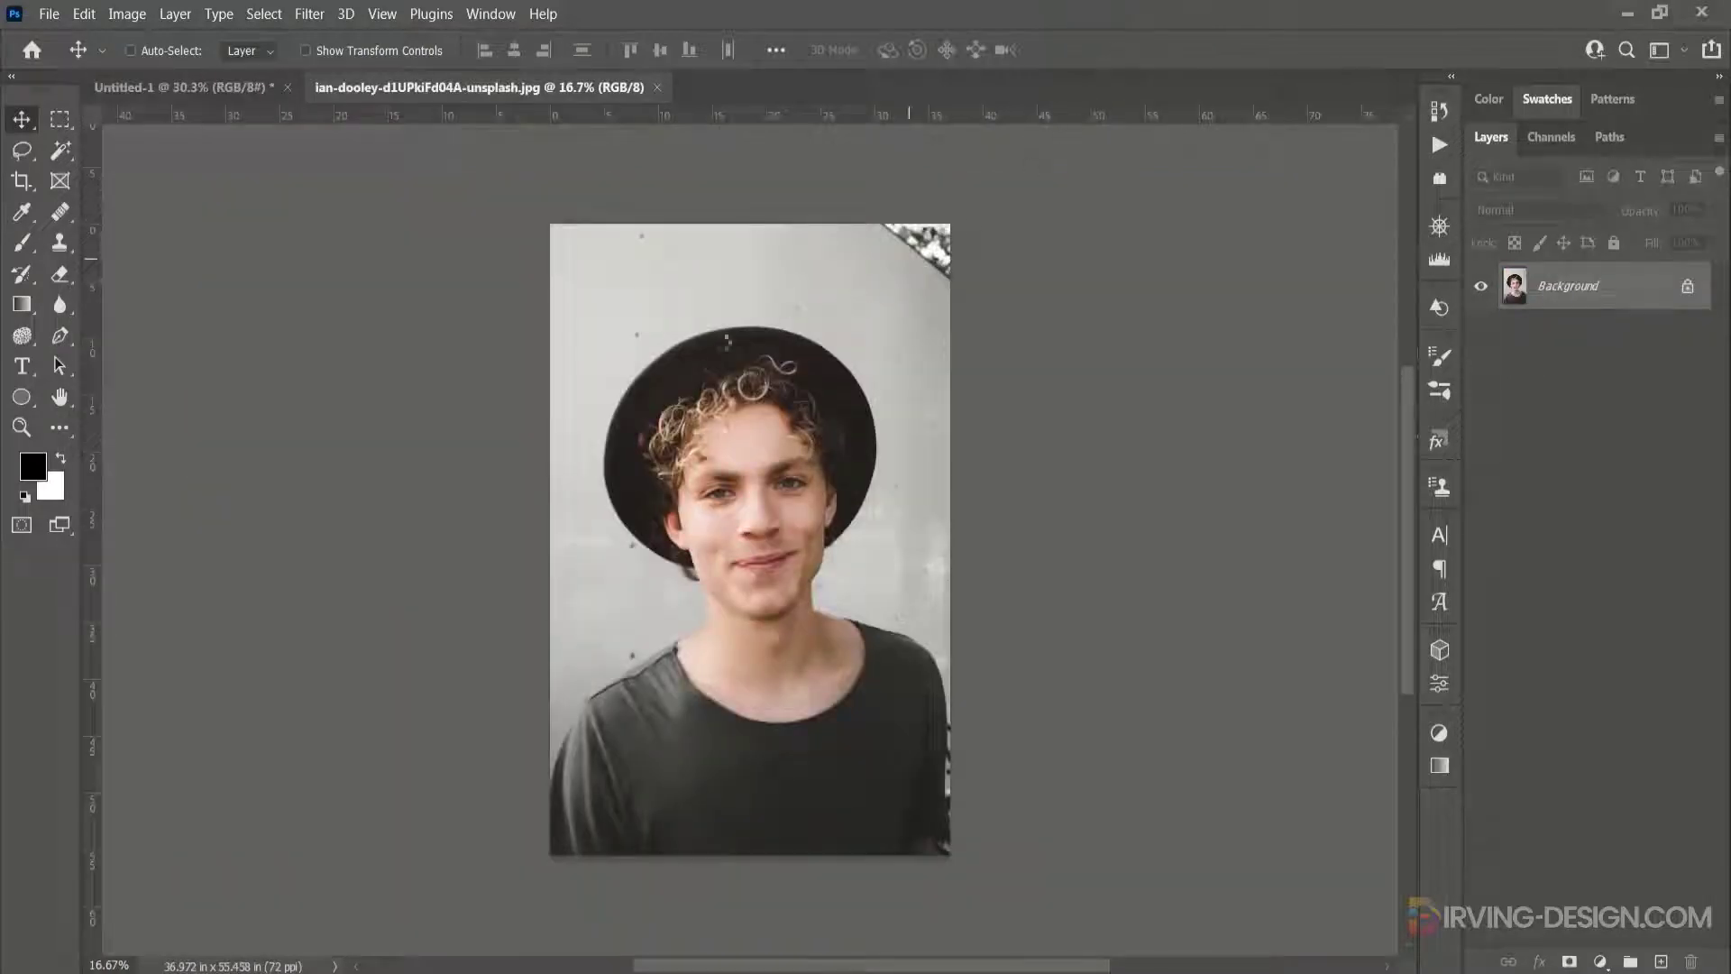
Step: Select the man with Select Subject and copy the selection to a new layer
key(w)
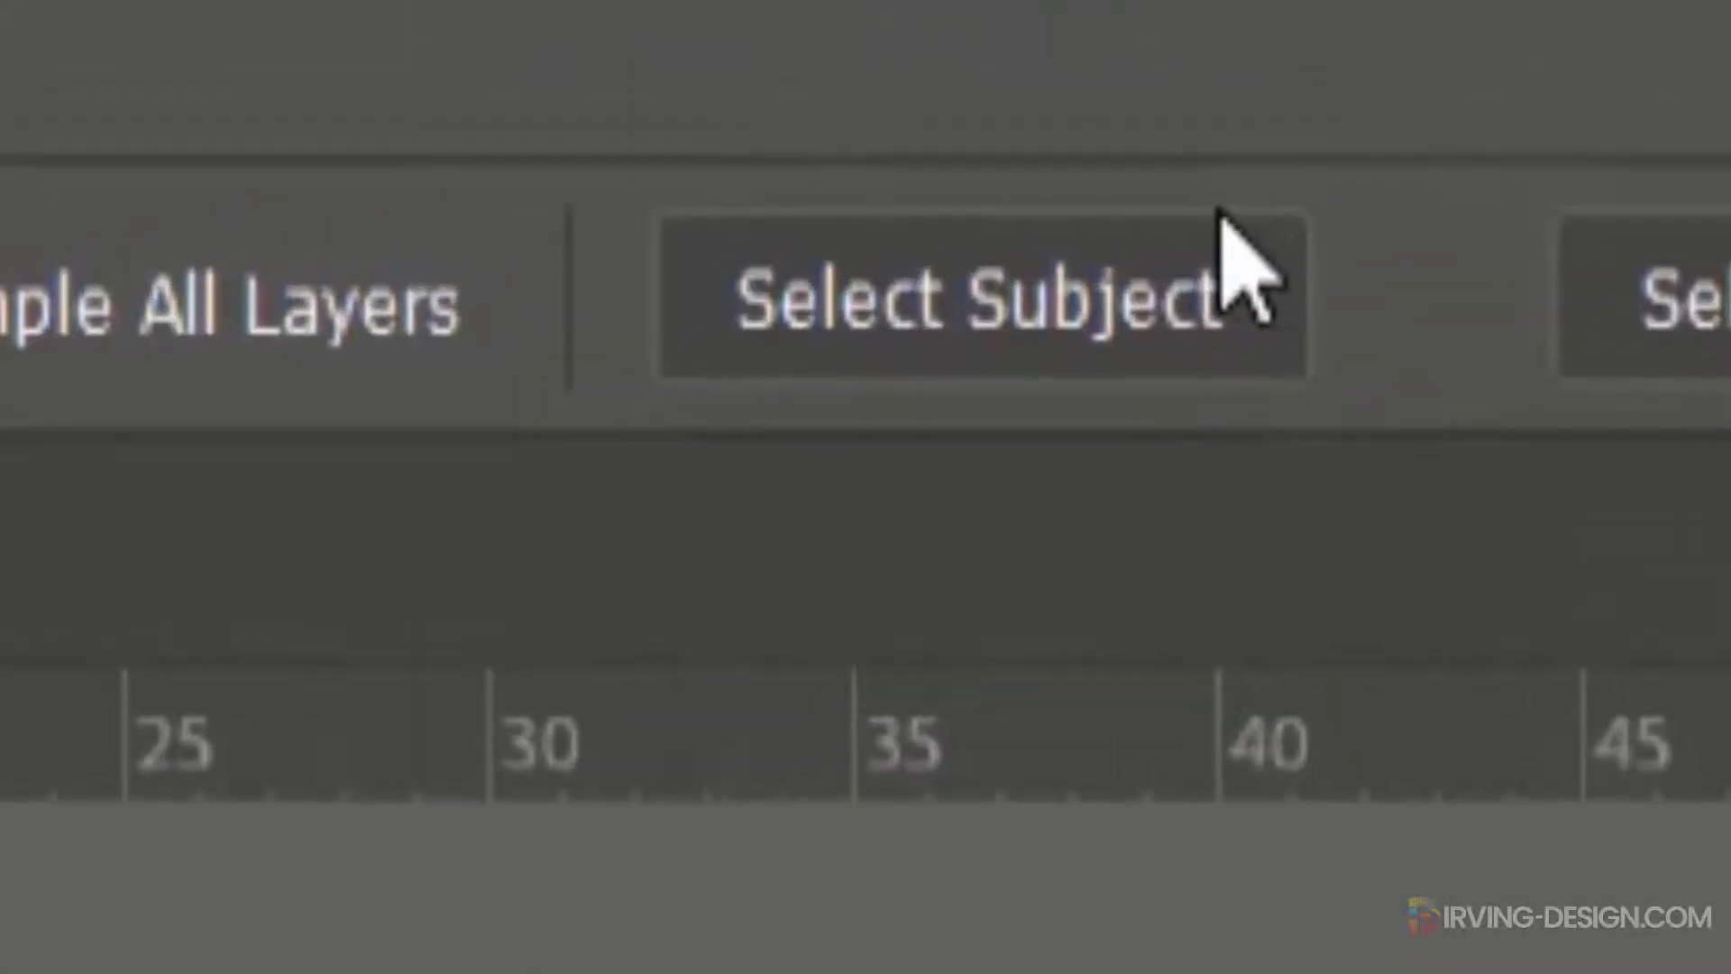
click(998, 42)
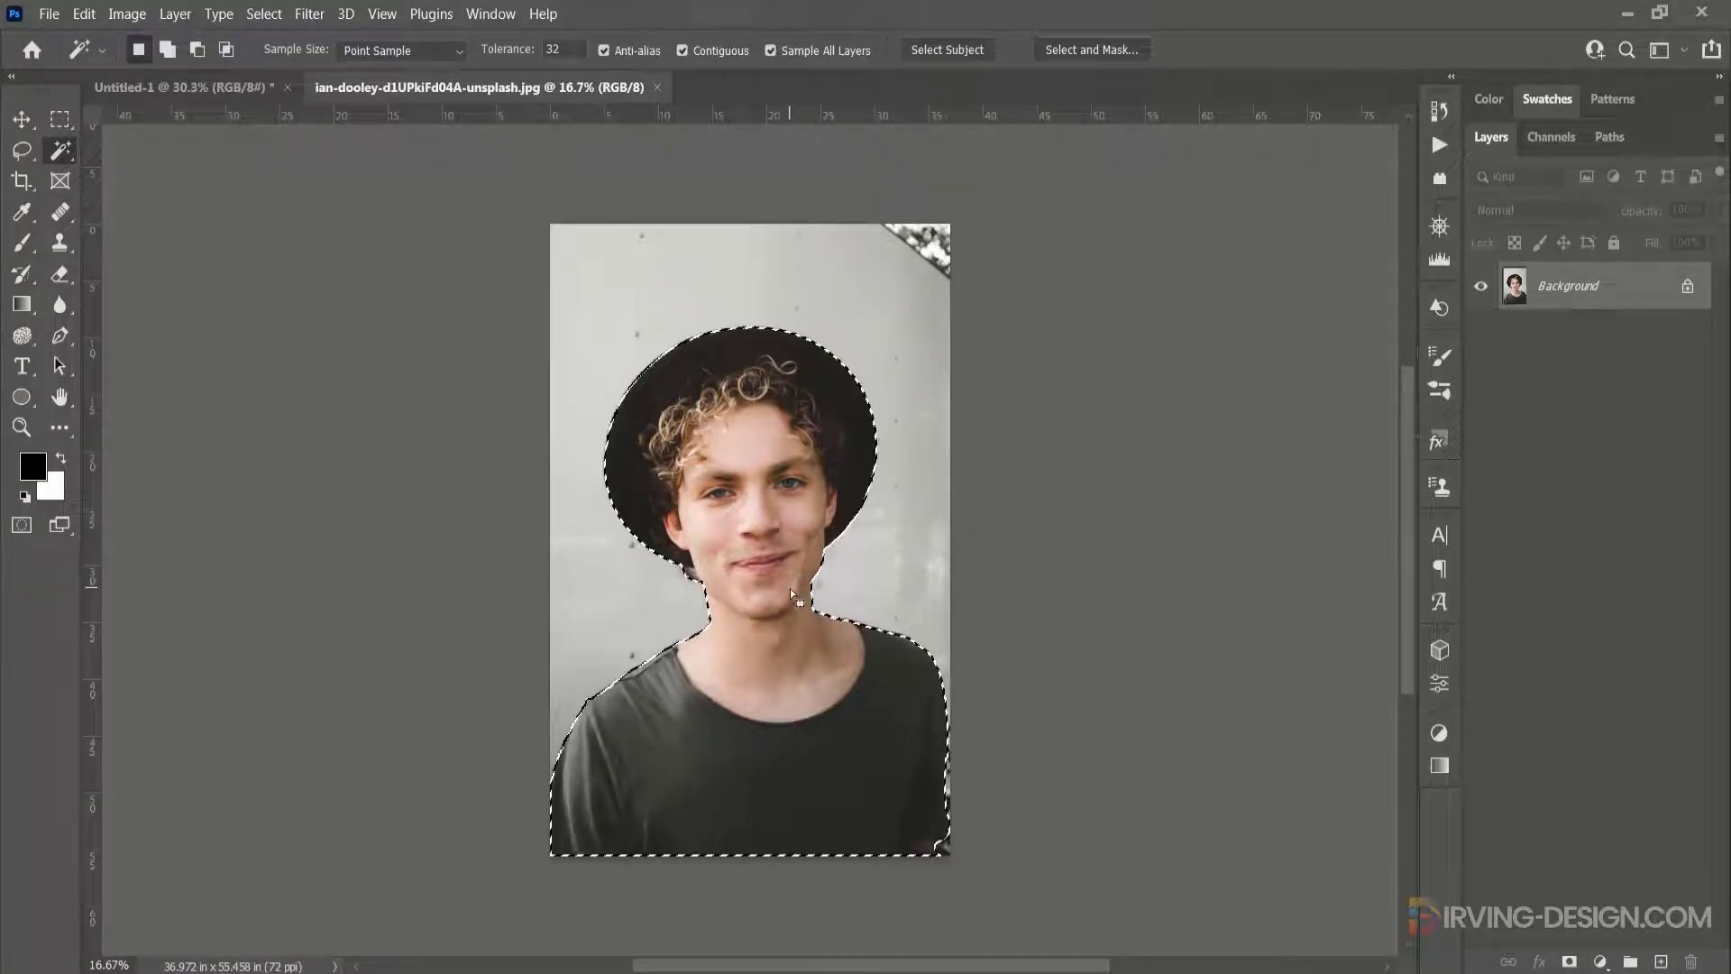
key(ctrl+j)
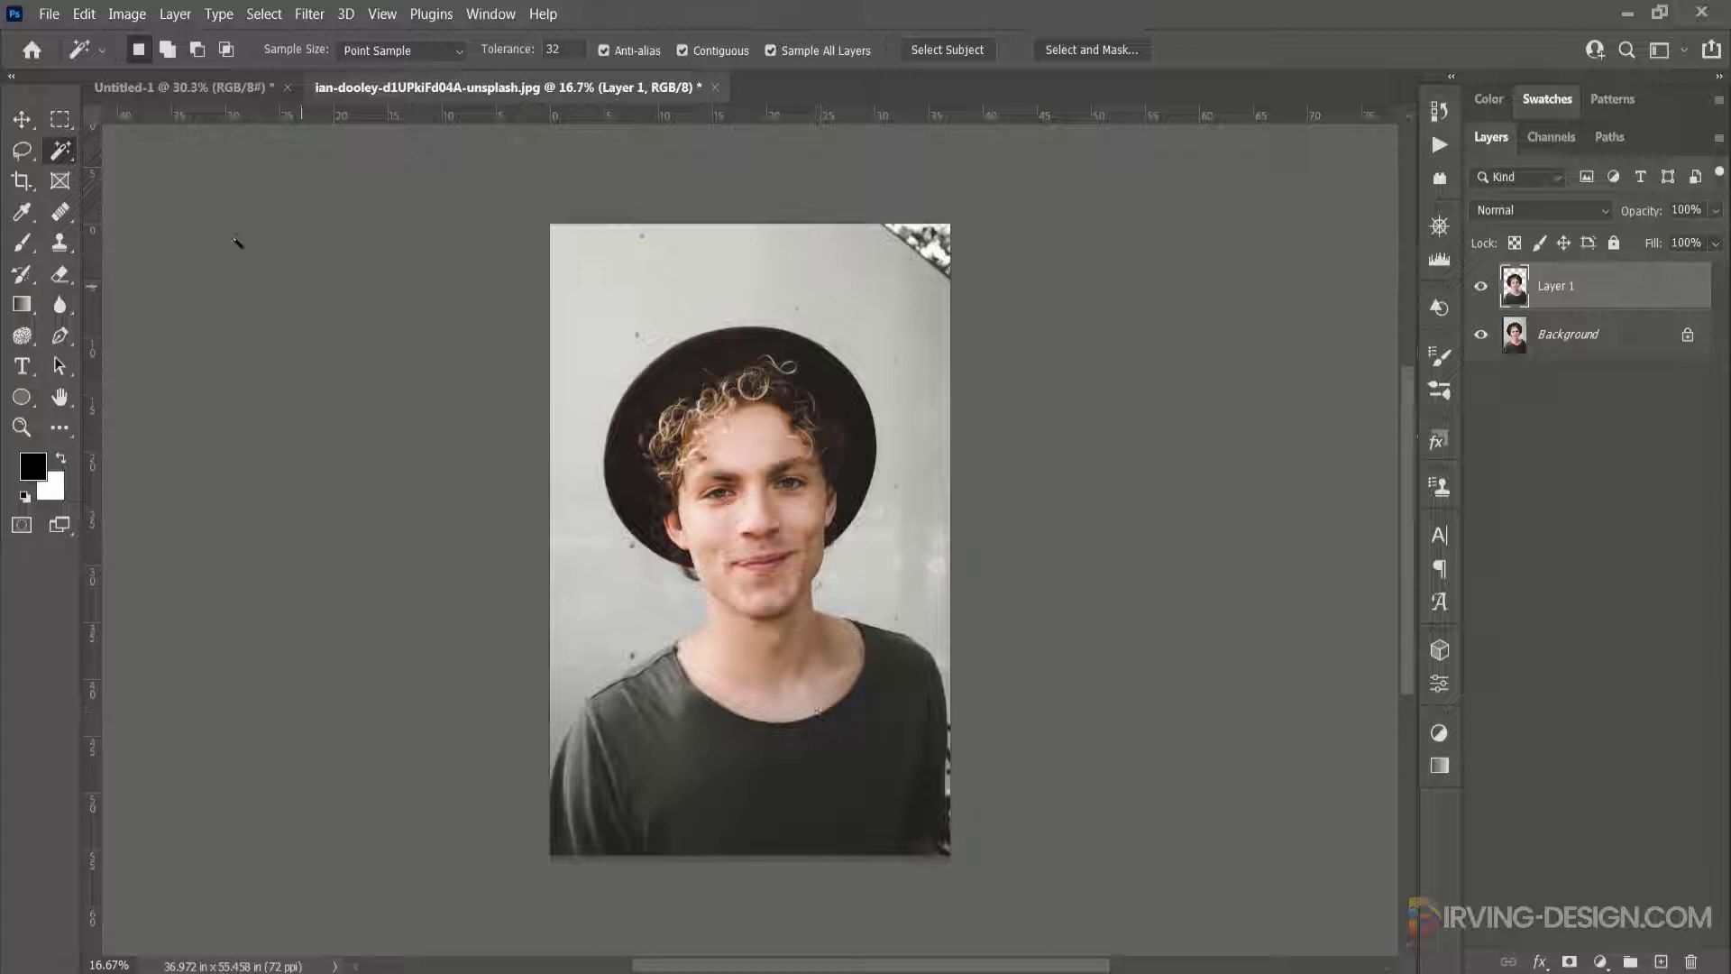
Step: Move the cut-out man into the Untitled-1 document, centred over the pattern, and rename his layer Man
key(v)
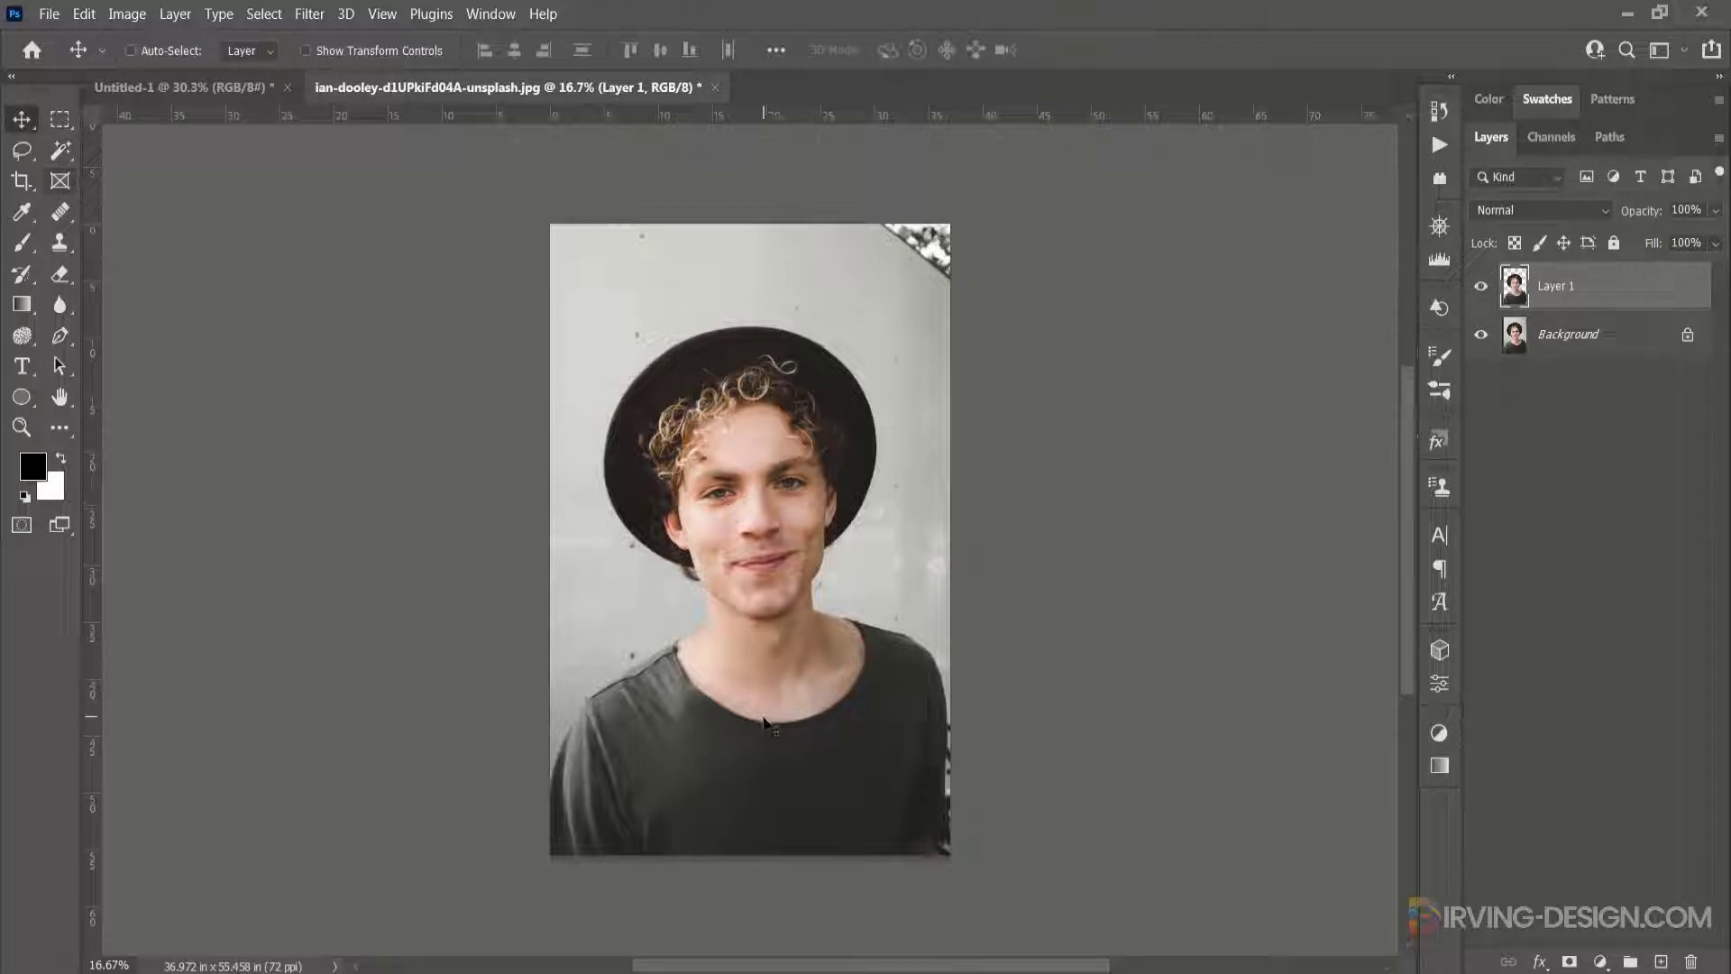
drag(756, 676, 726, 534)
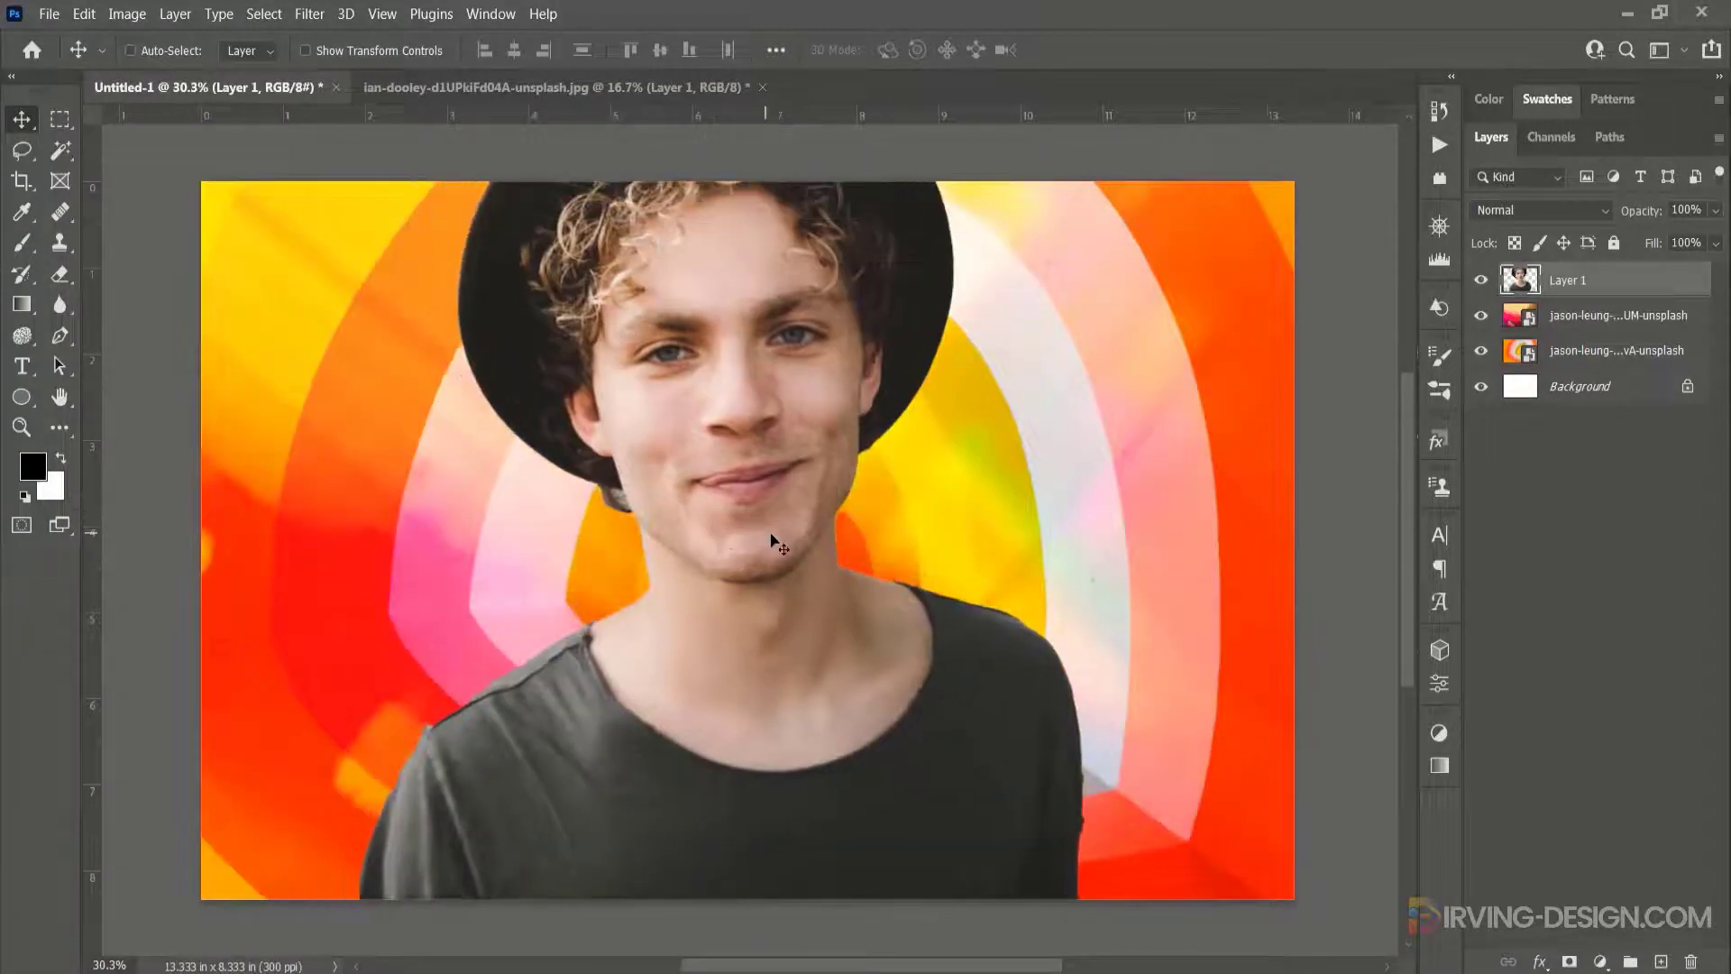
double_click(1589, 283)
key(Return)
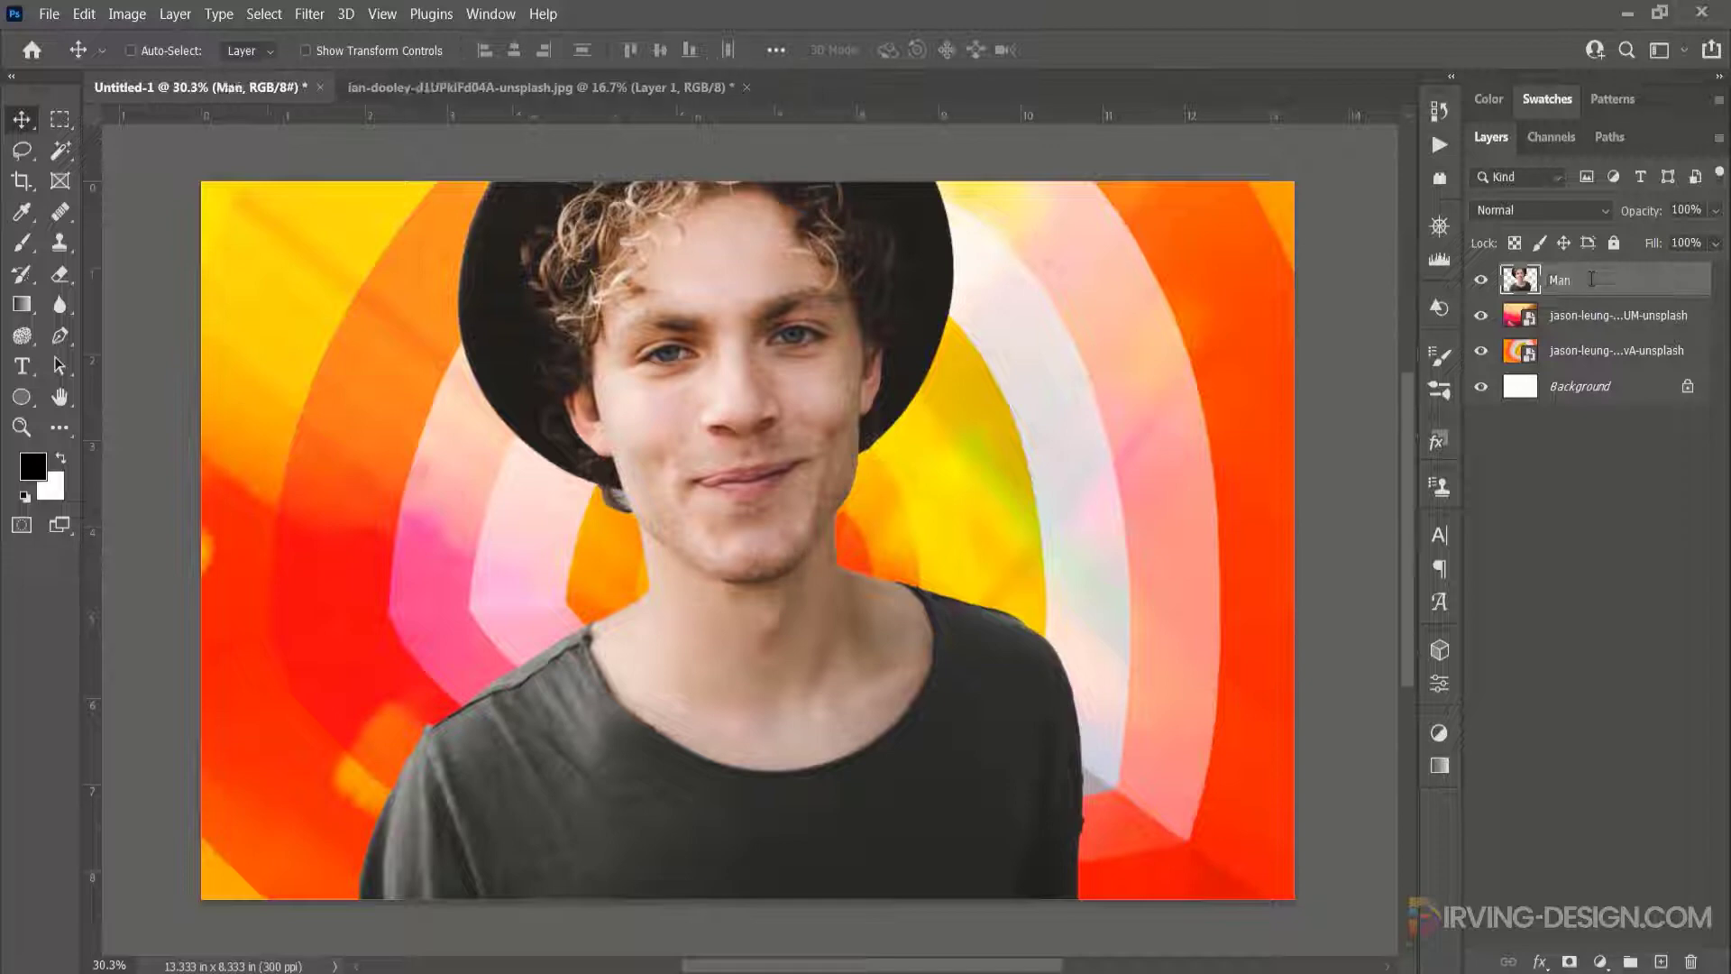
Step: Convert the Man layer to a Smart Object, scale it down until the hat fits inside the canvas, and position it near the bottom centre
right_click(1591, 283)
click(1487, 339)
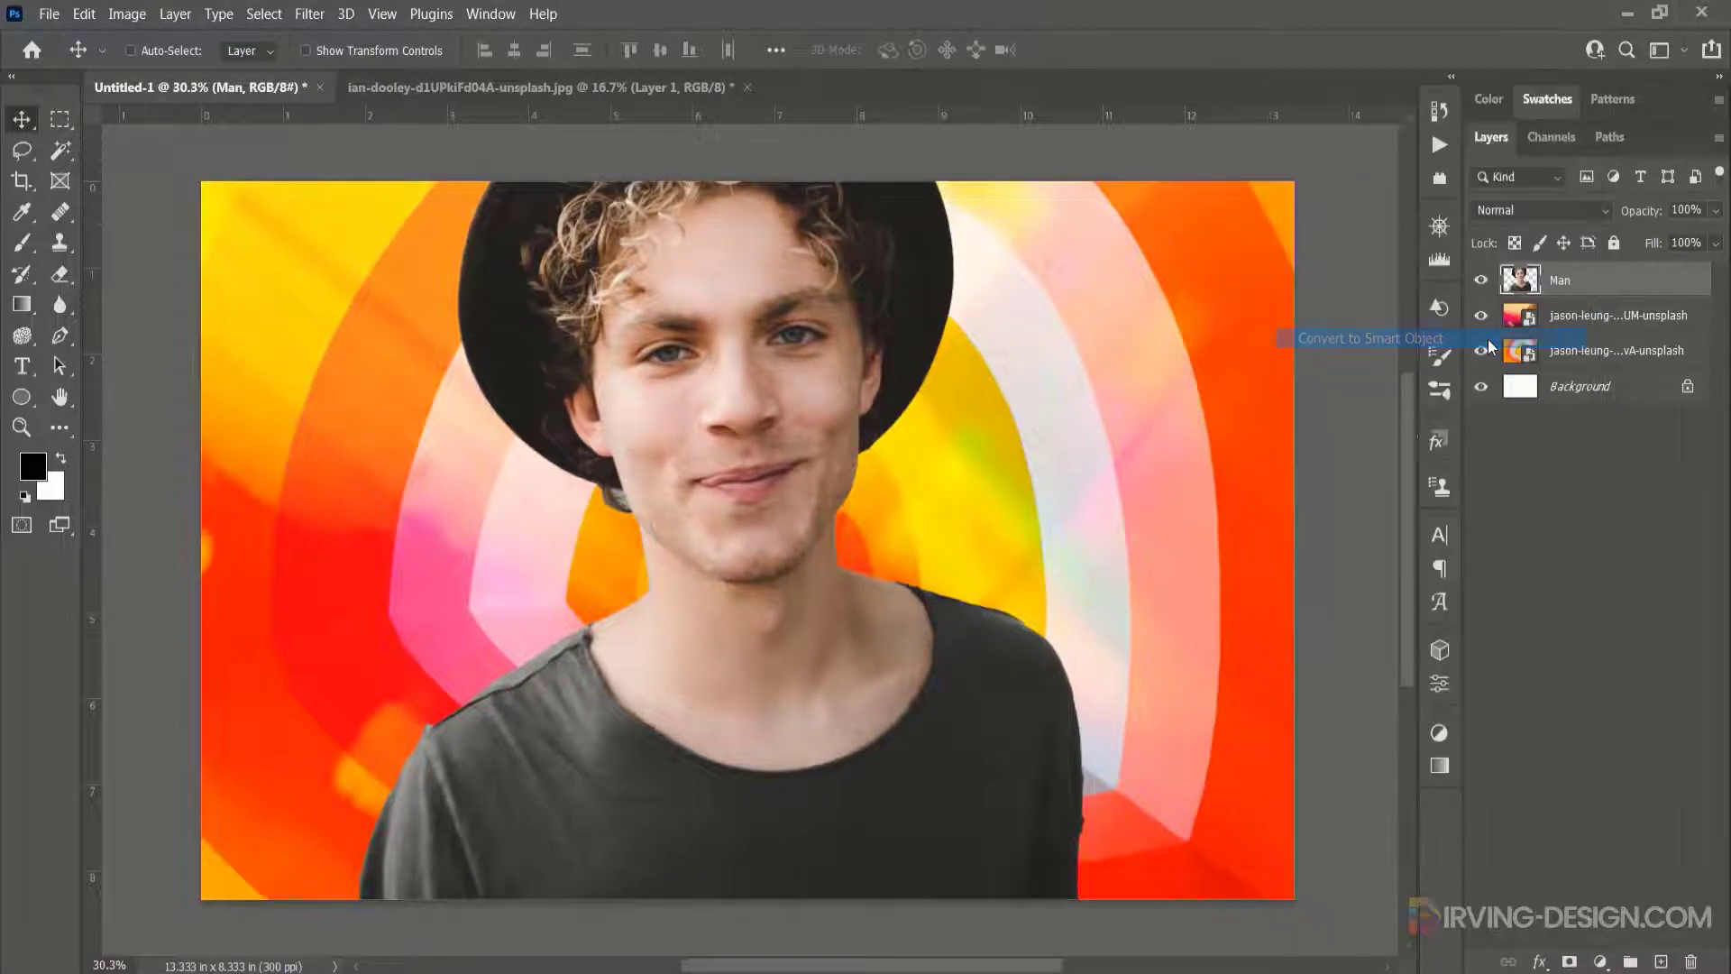
key(ctrl+t)
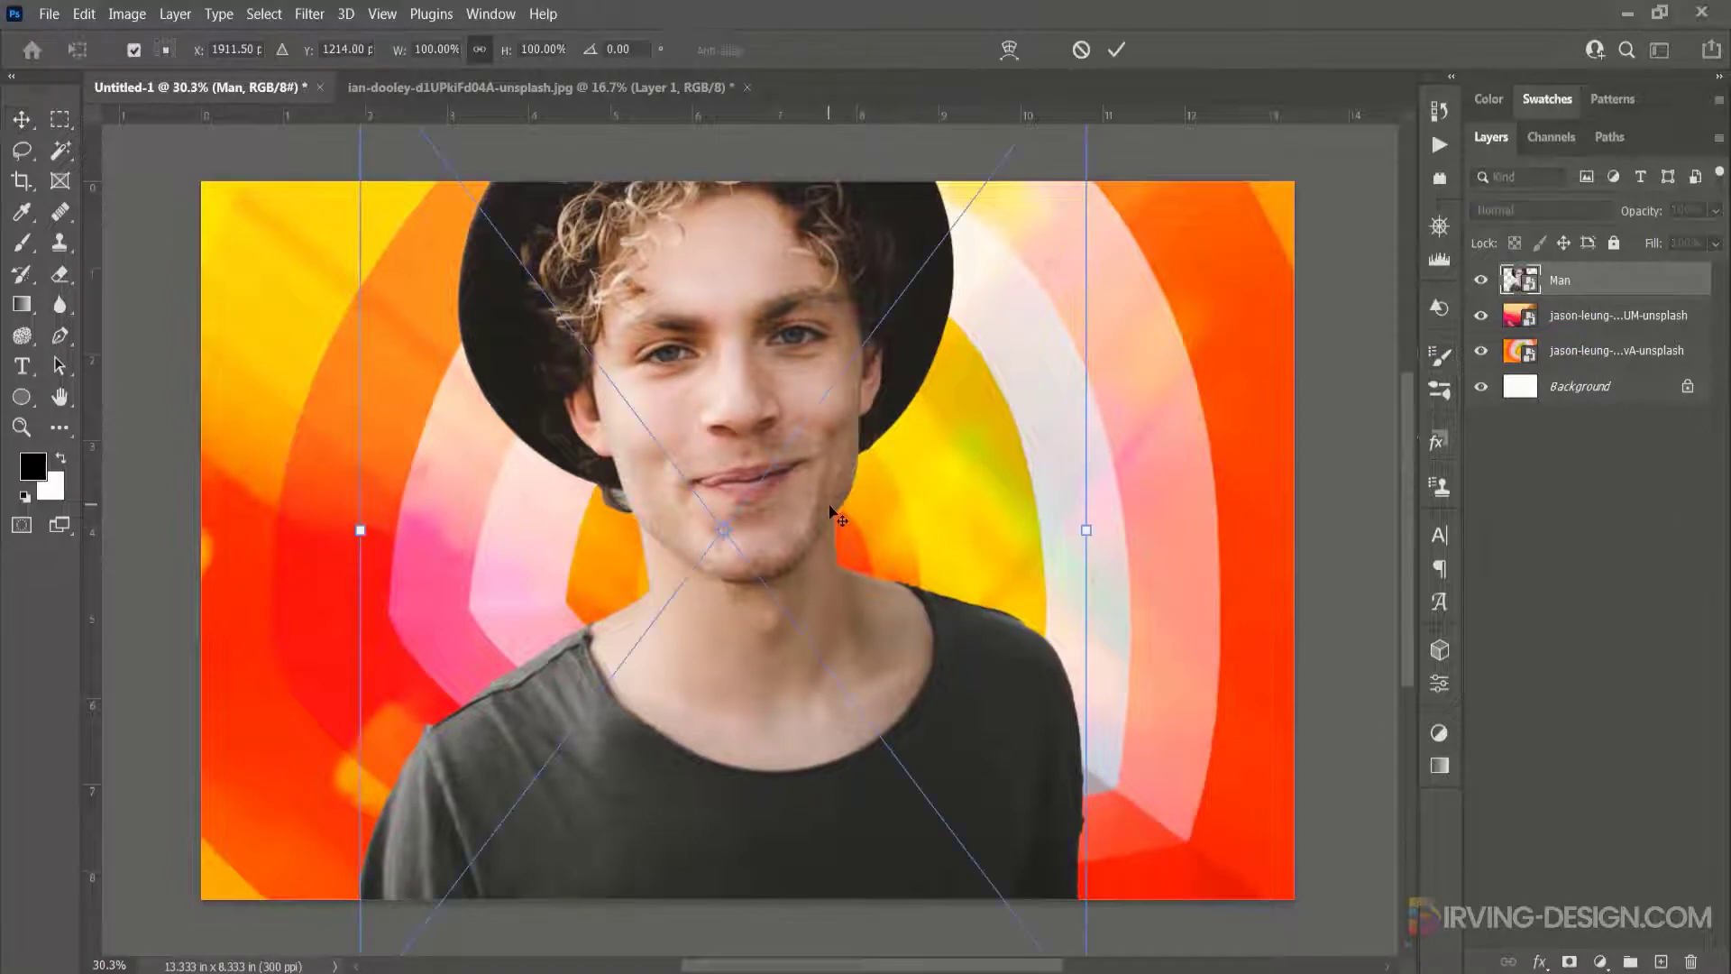
scroll(830, 509, down, 3)
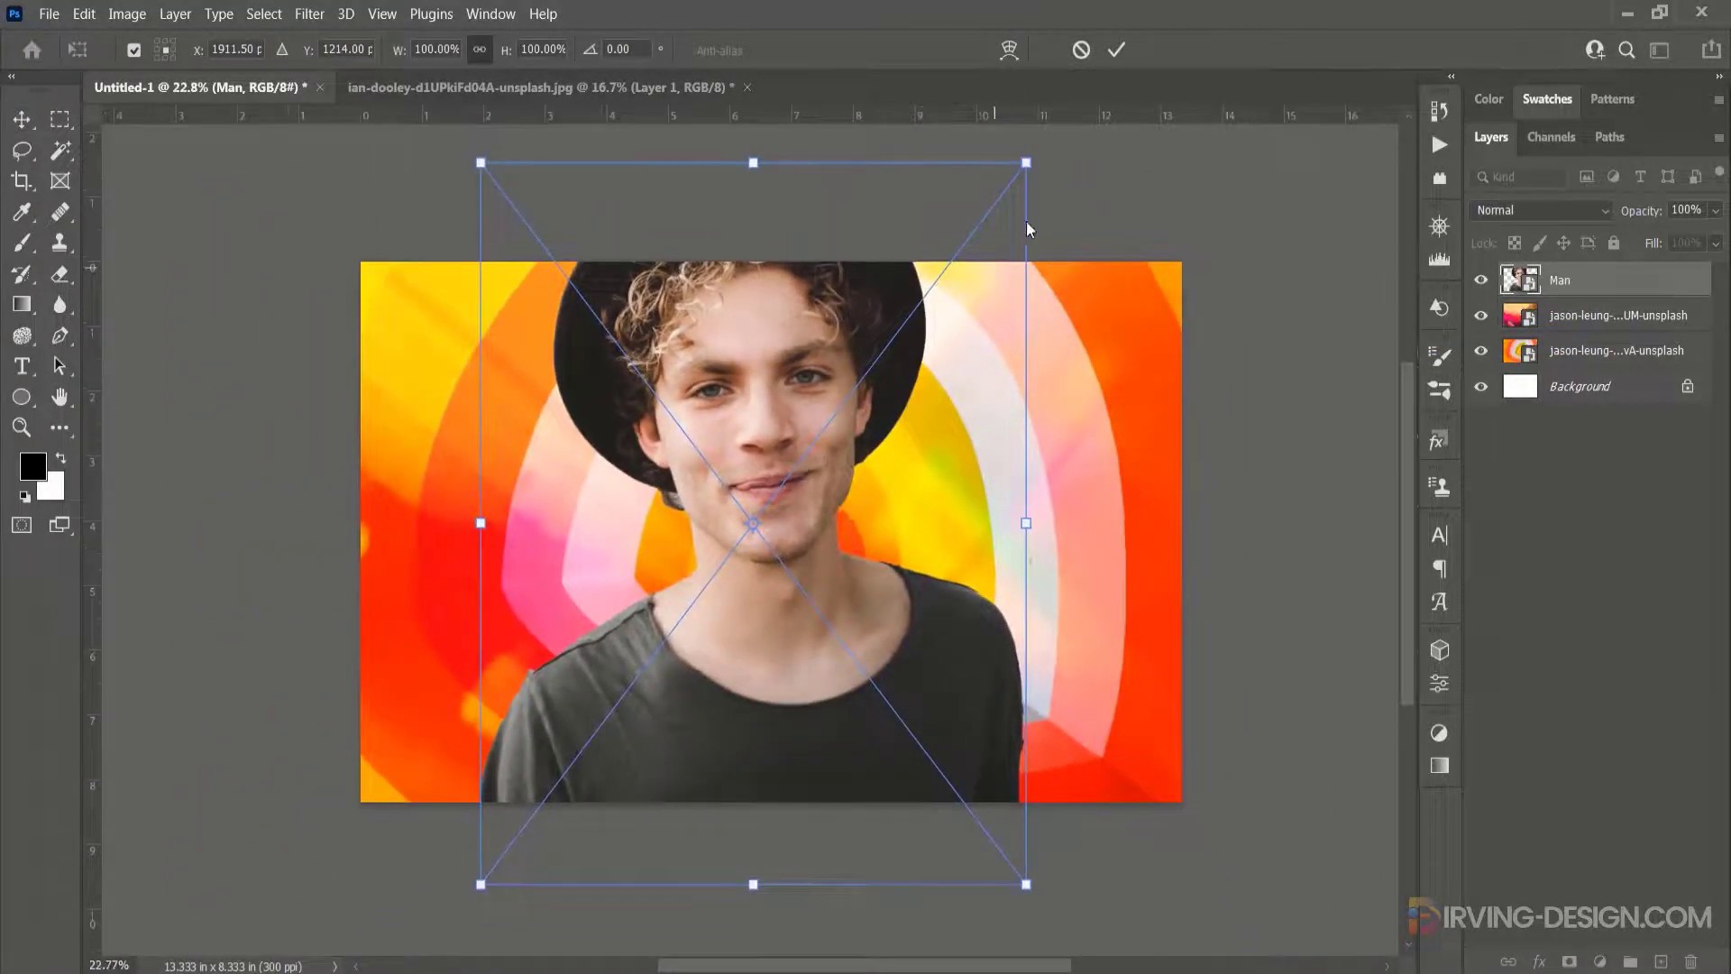
drag(1026, 161, 959, 250)
drag(791, 386, 809, 417)
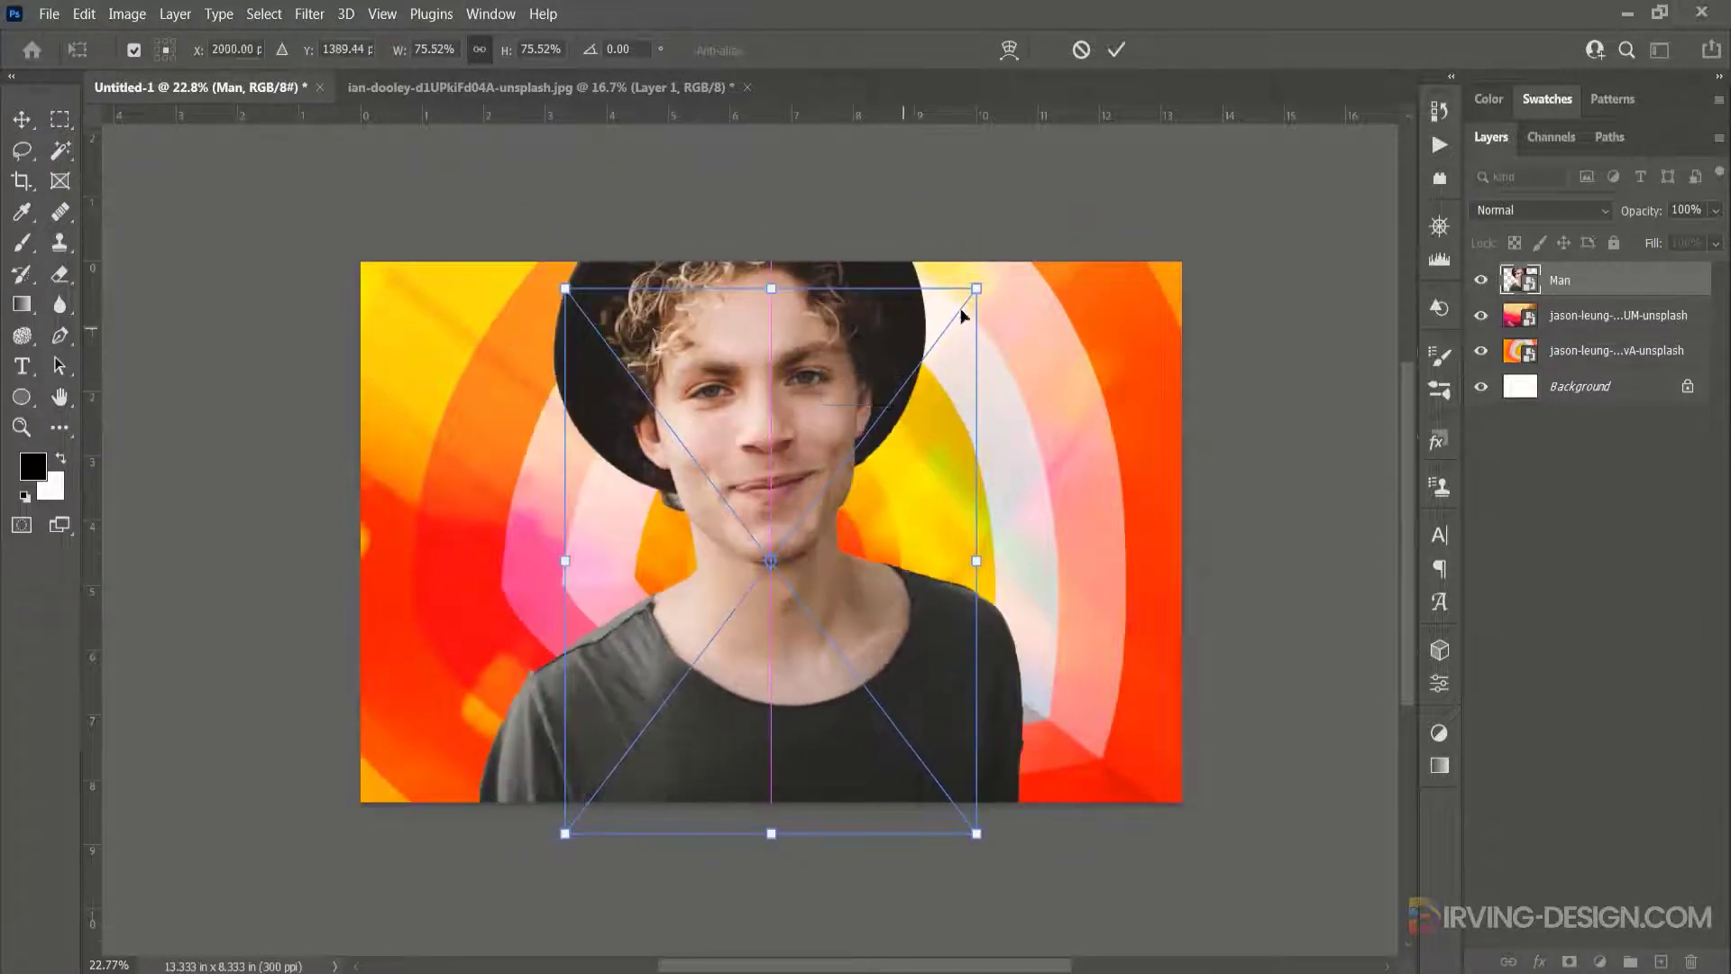
drag(976, 289, 966, 302)
drag(768, 475, 781, 478)
key(Return)
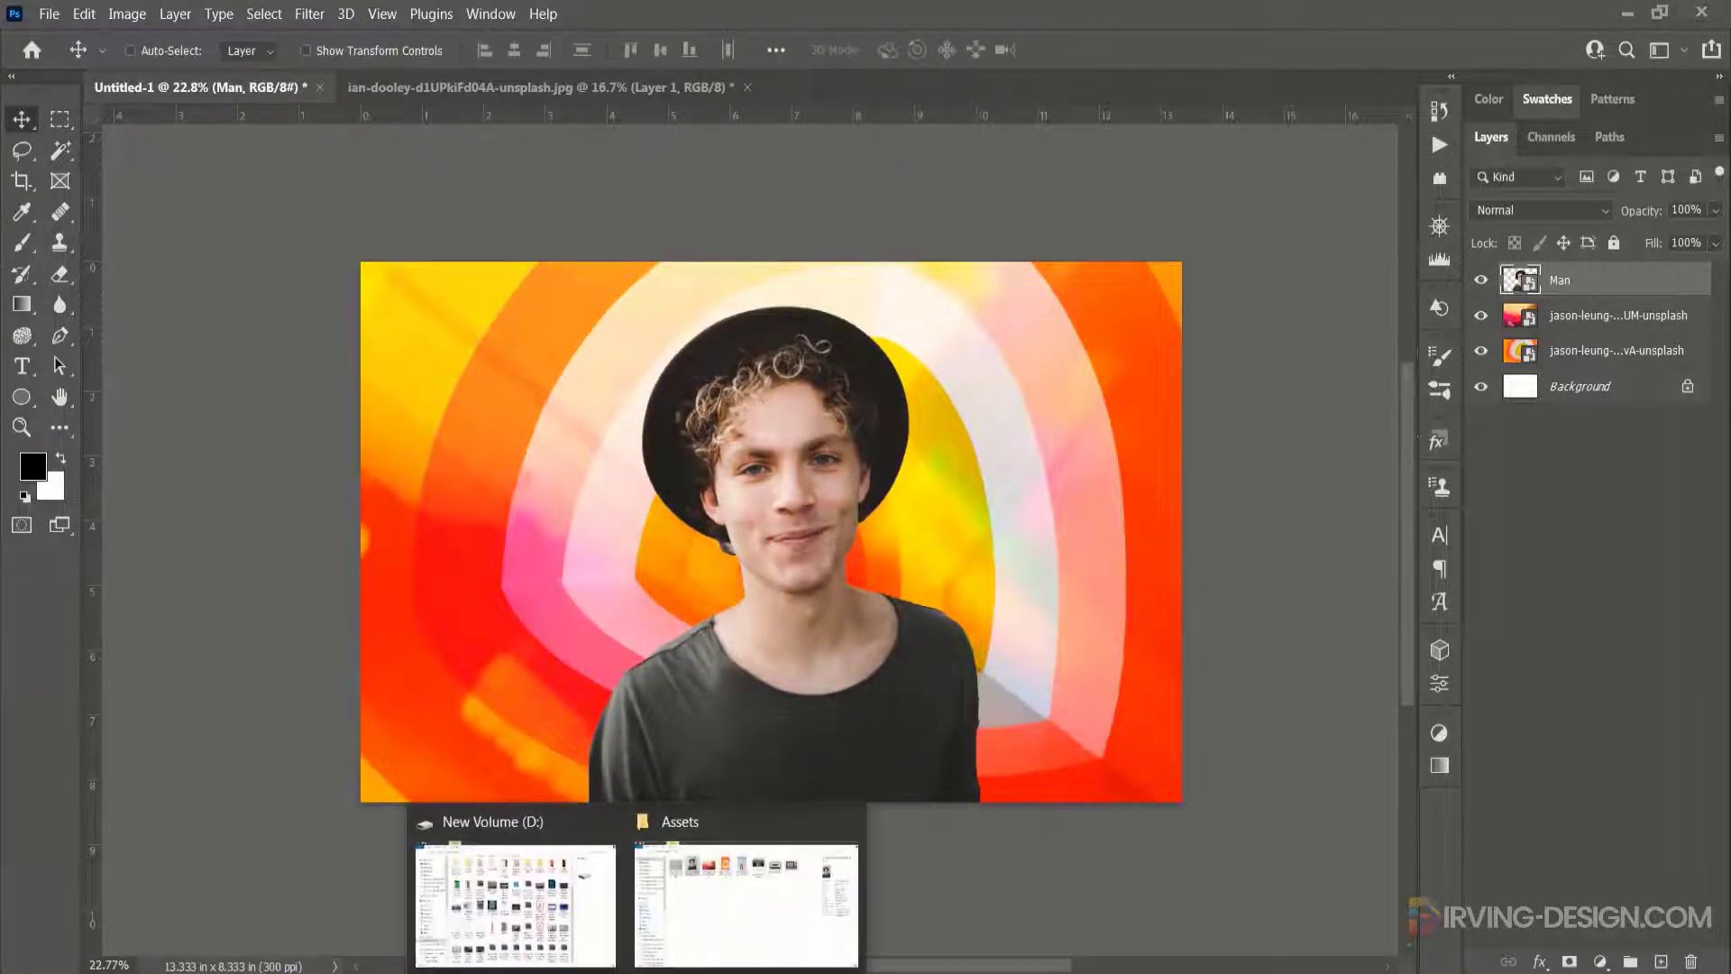
Step: Place the tv image from the Assets folder into the Untitled-1 document above the Man layer
click(723, 929)
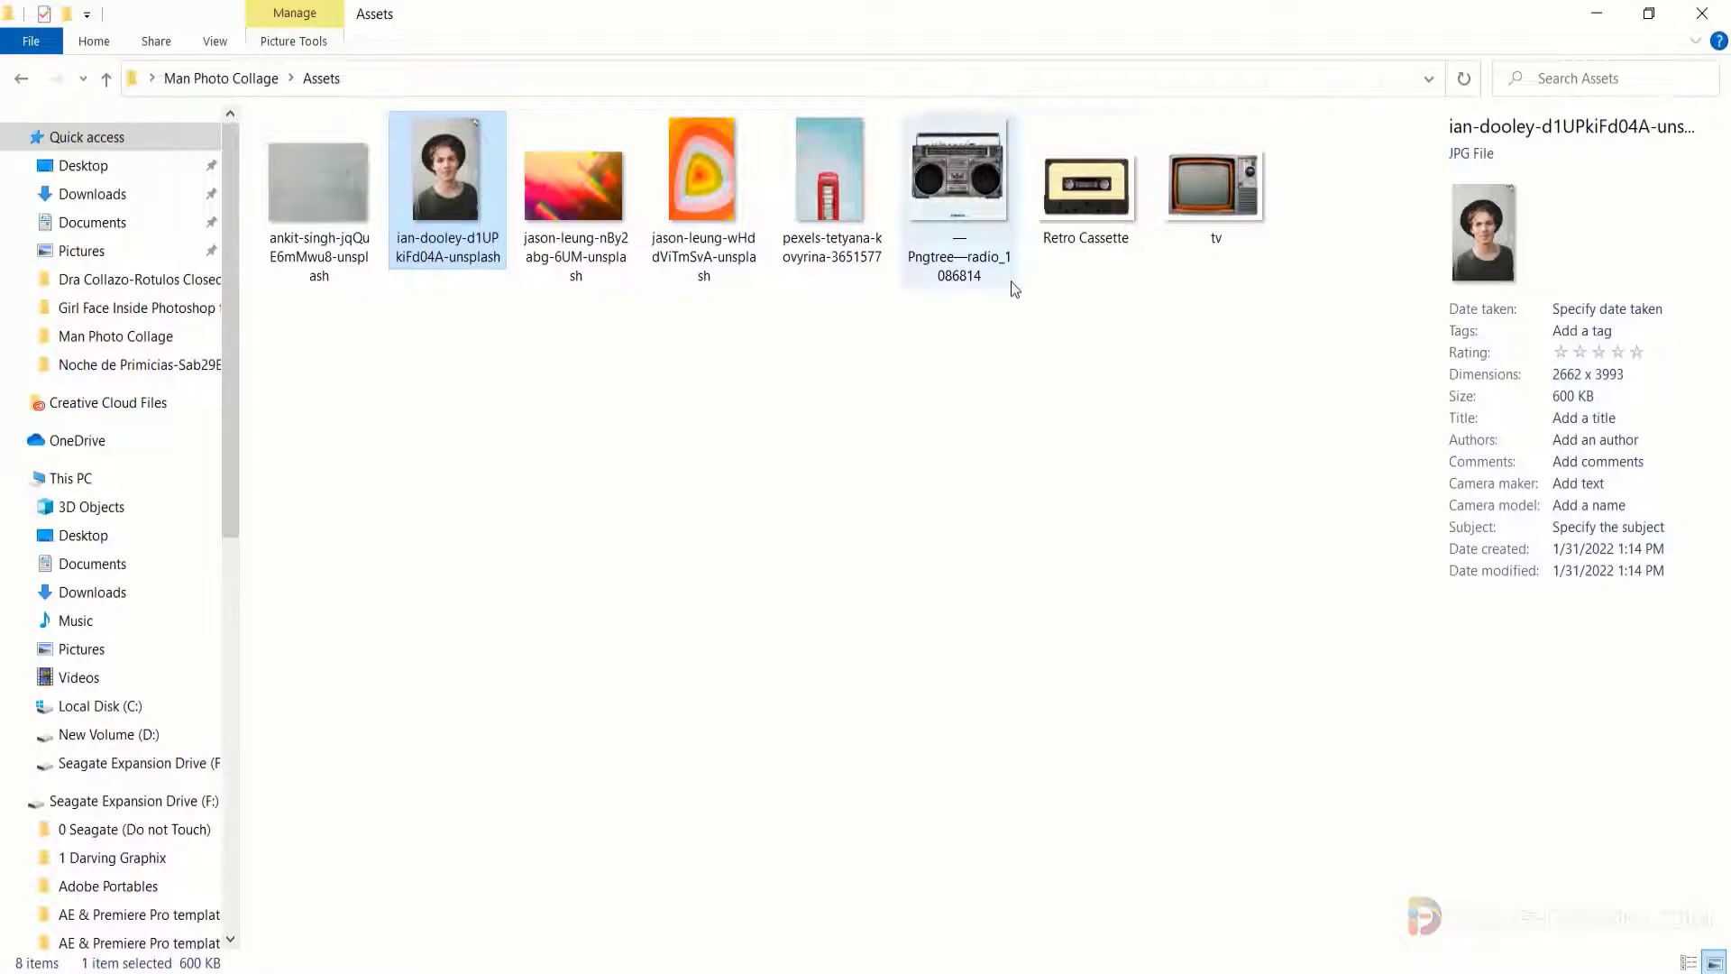
click(1237, 195)
click(849, 812)
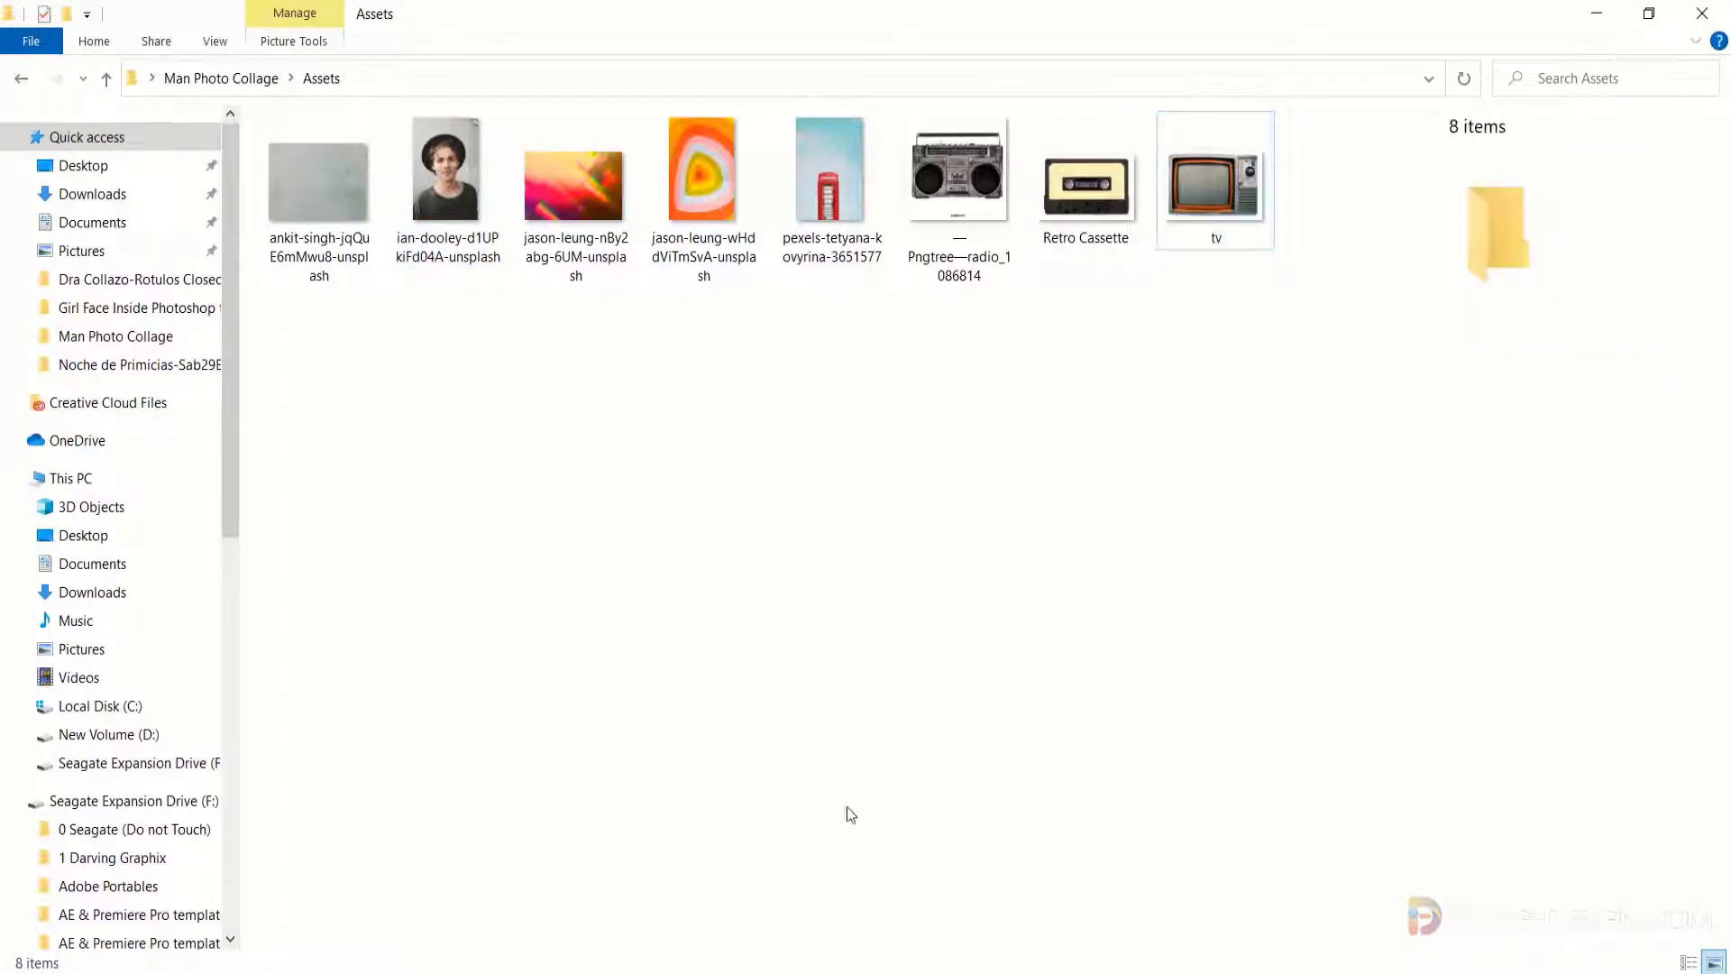
drag(1190, 225, 782, 533)
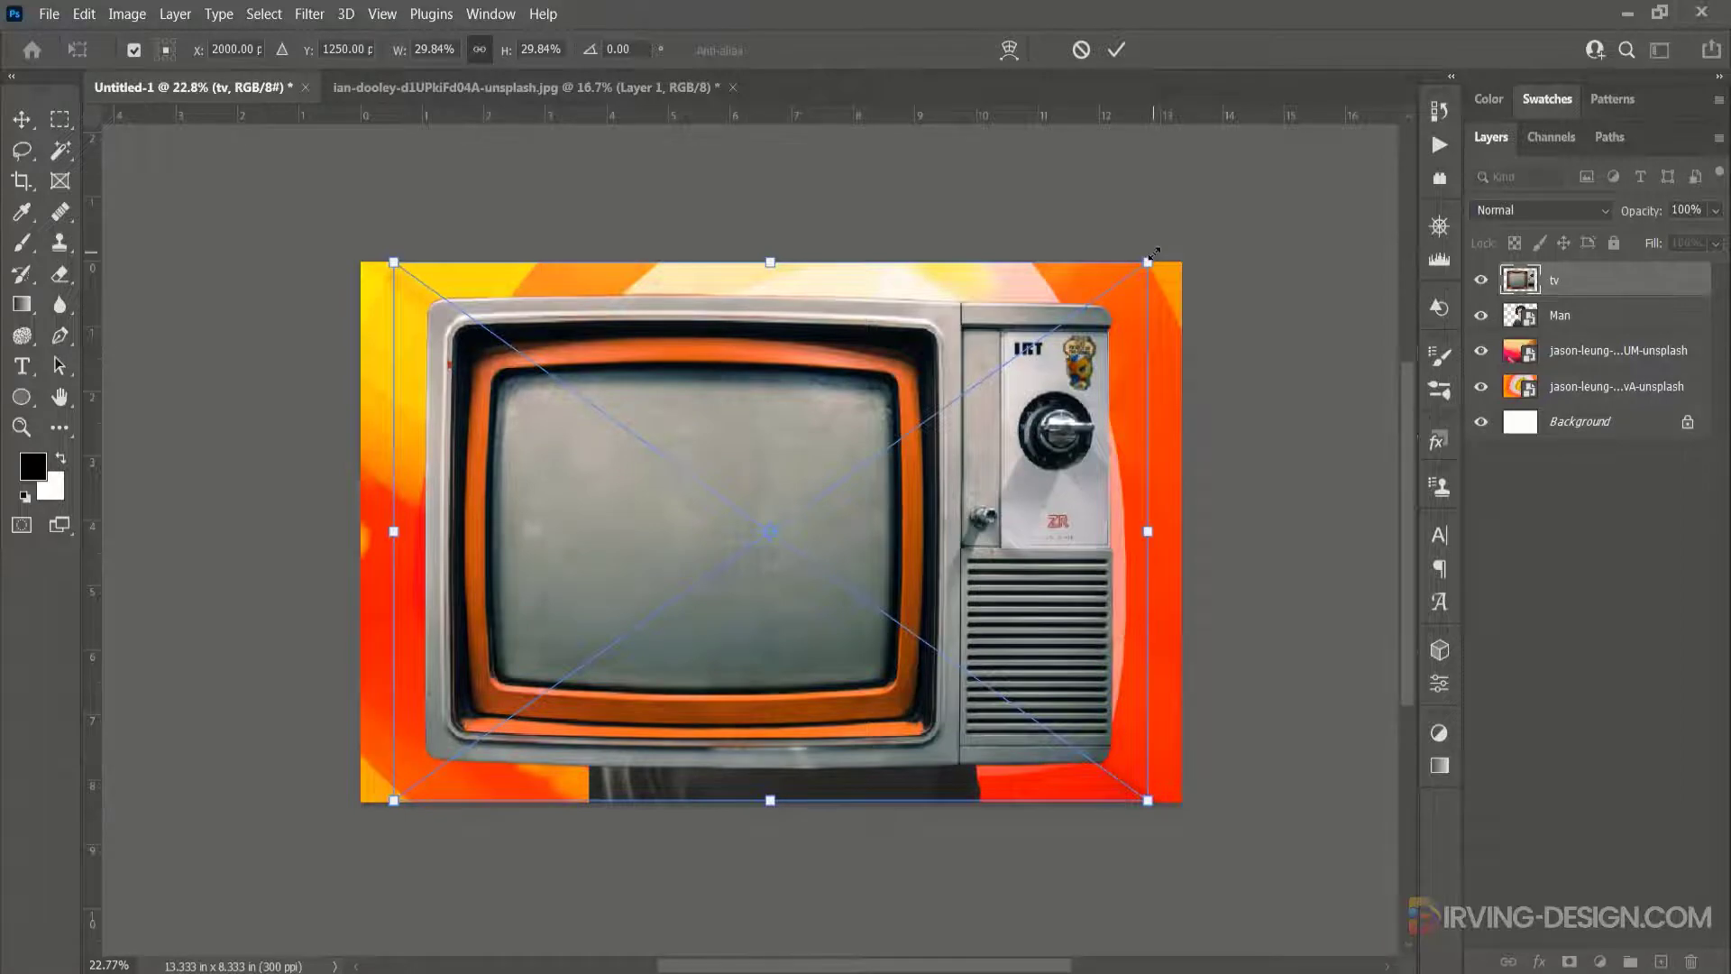
Step: Scale the TV to about 19%, position it over the man's head, and rotate it counterclockwise by about 7 degrees
drag(1154, 254, 1016, 353)
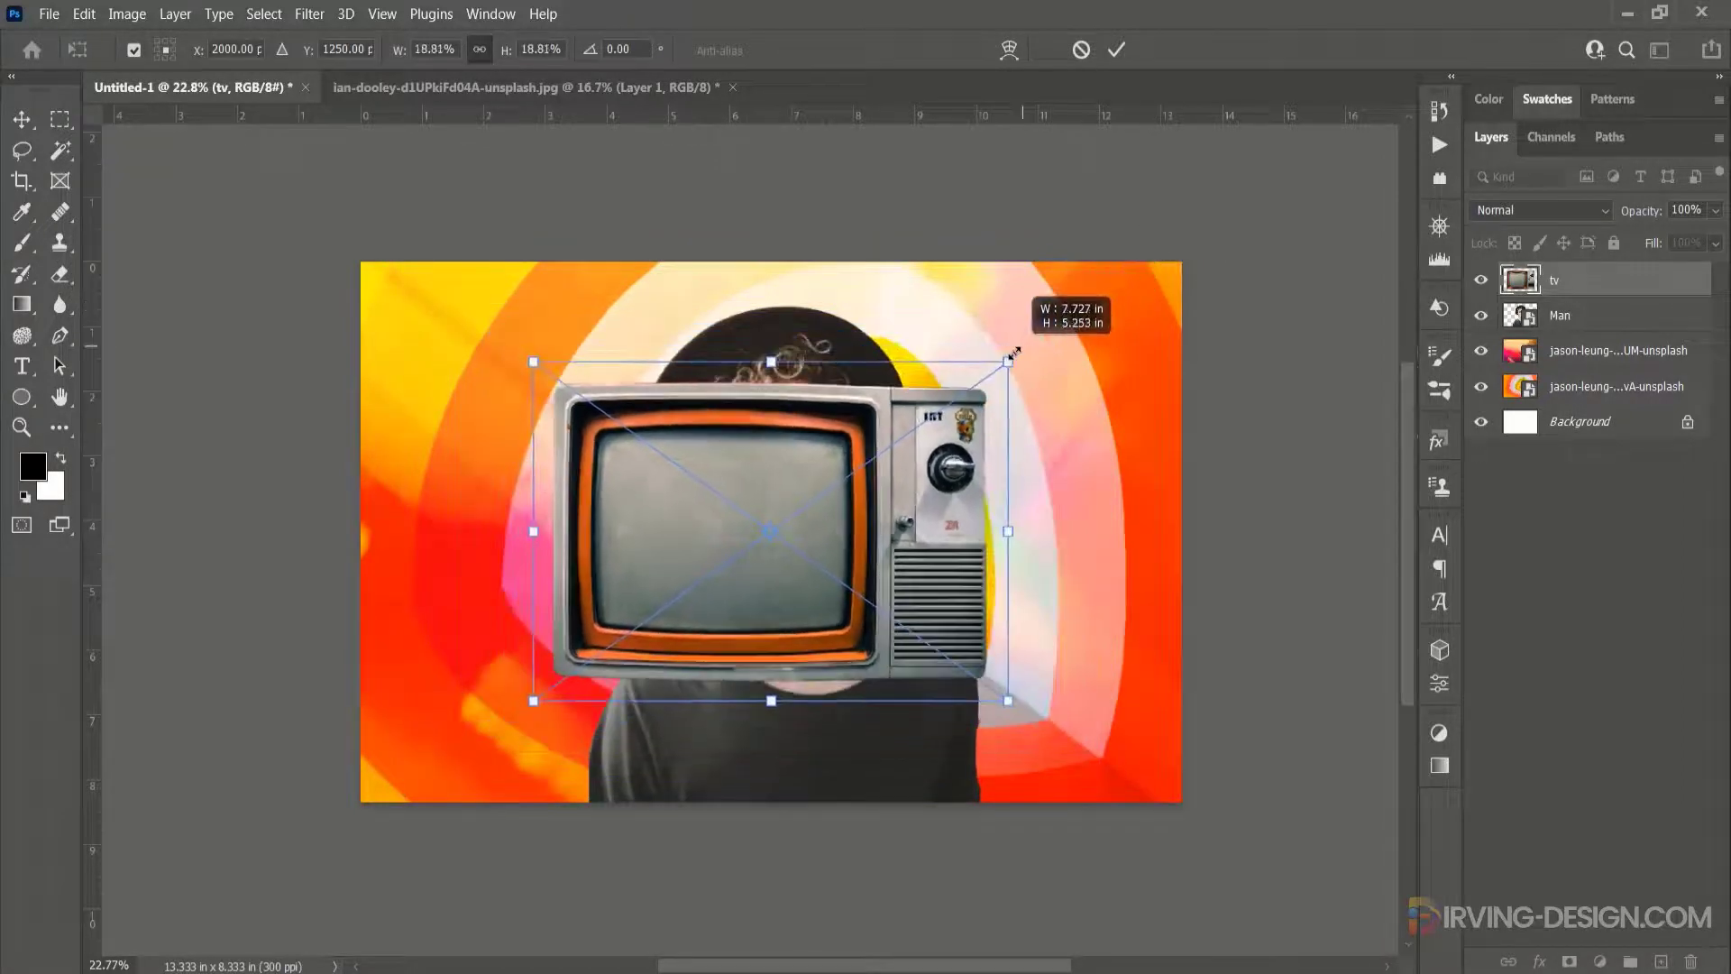
drag(856, 522, 891, 439)
drag(1038, 613, 1044, 619)
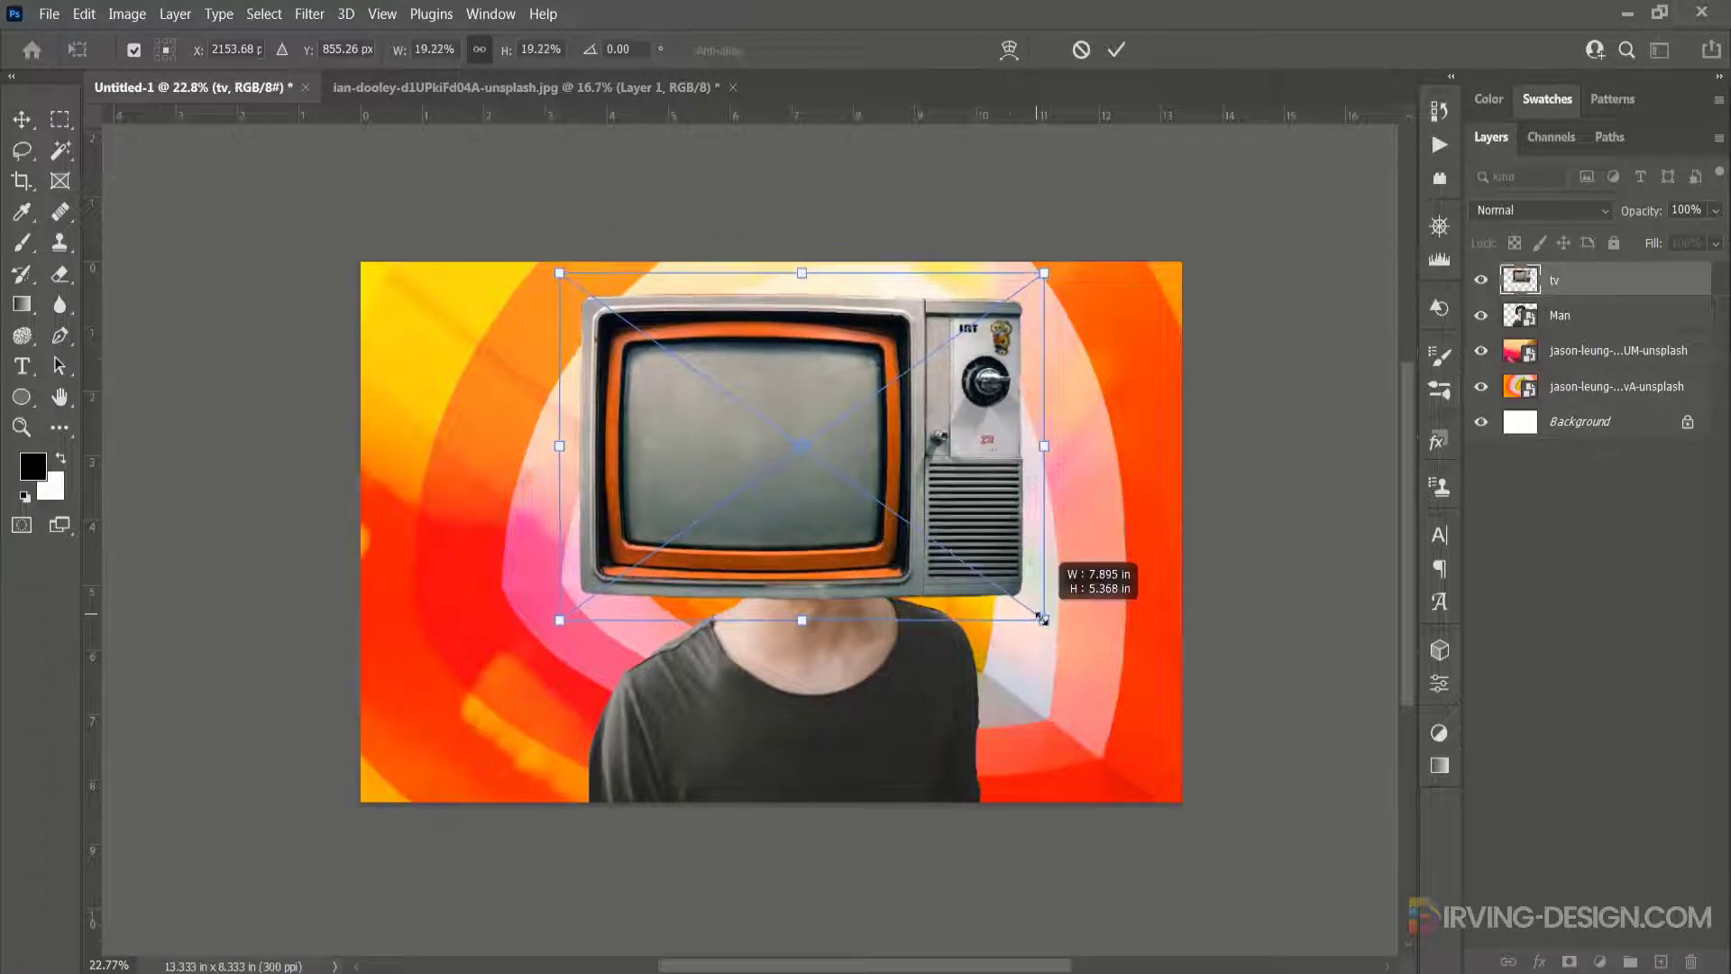
drag(748, 553, 762, 559)
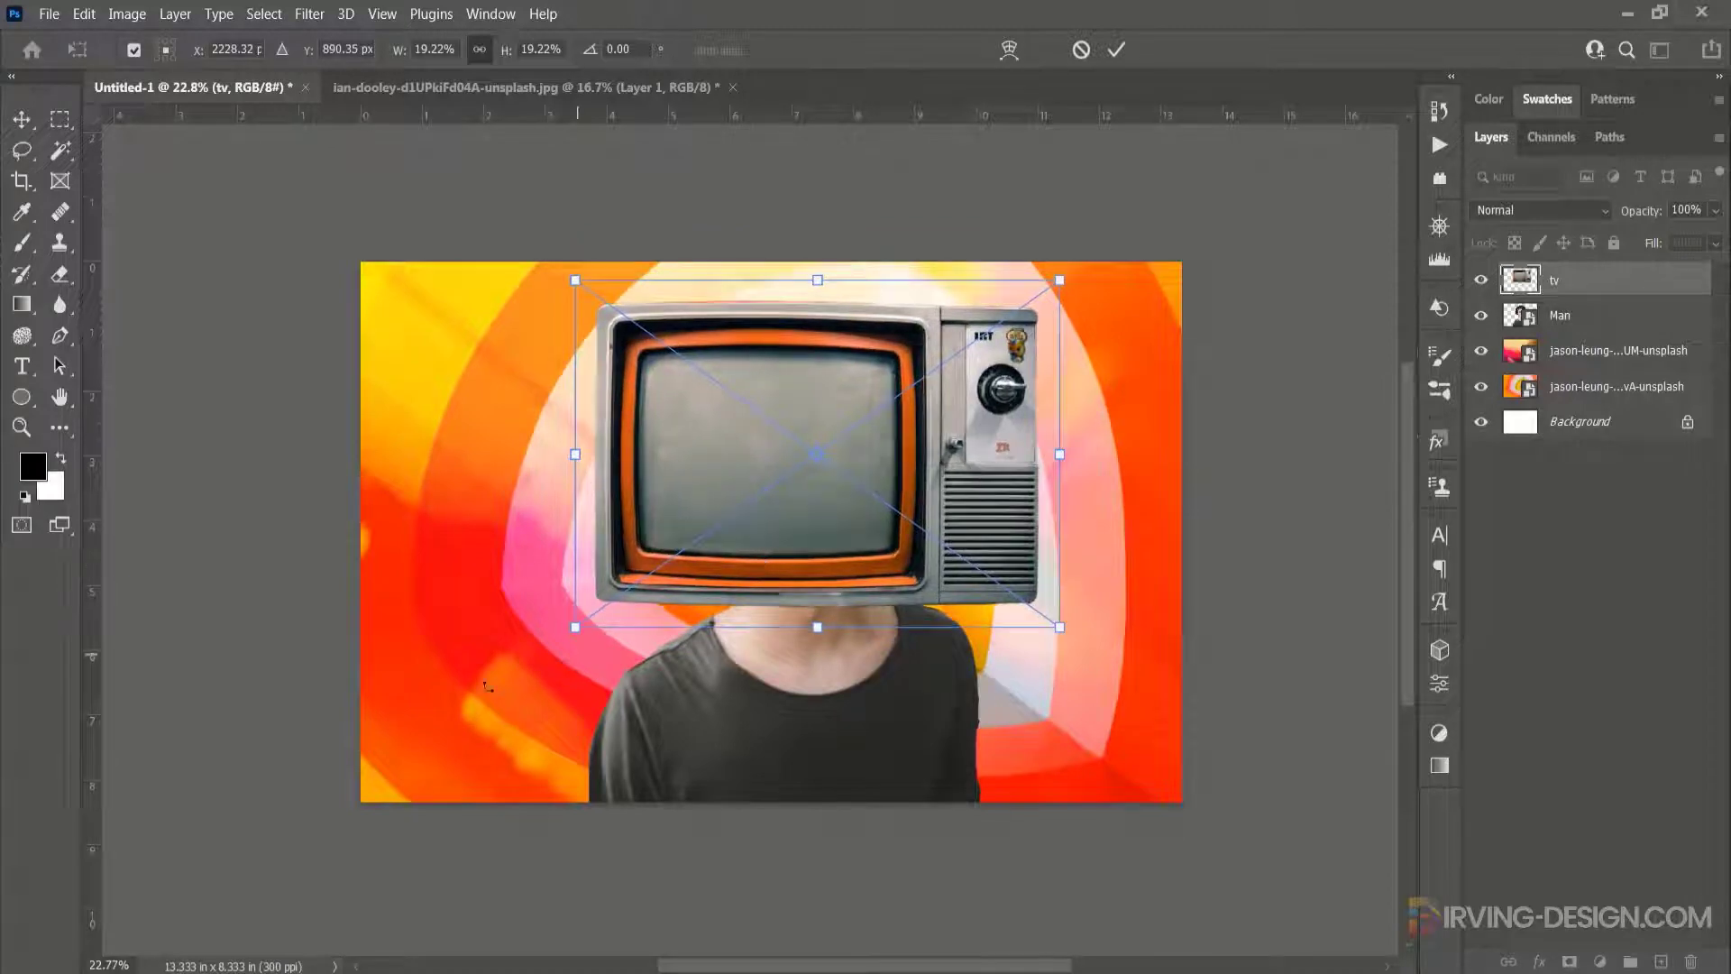
drag(487, 684, 584, 669)
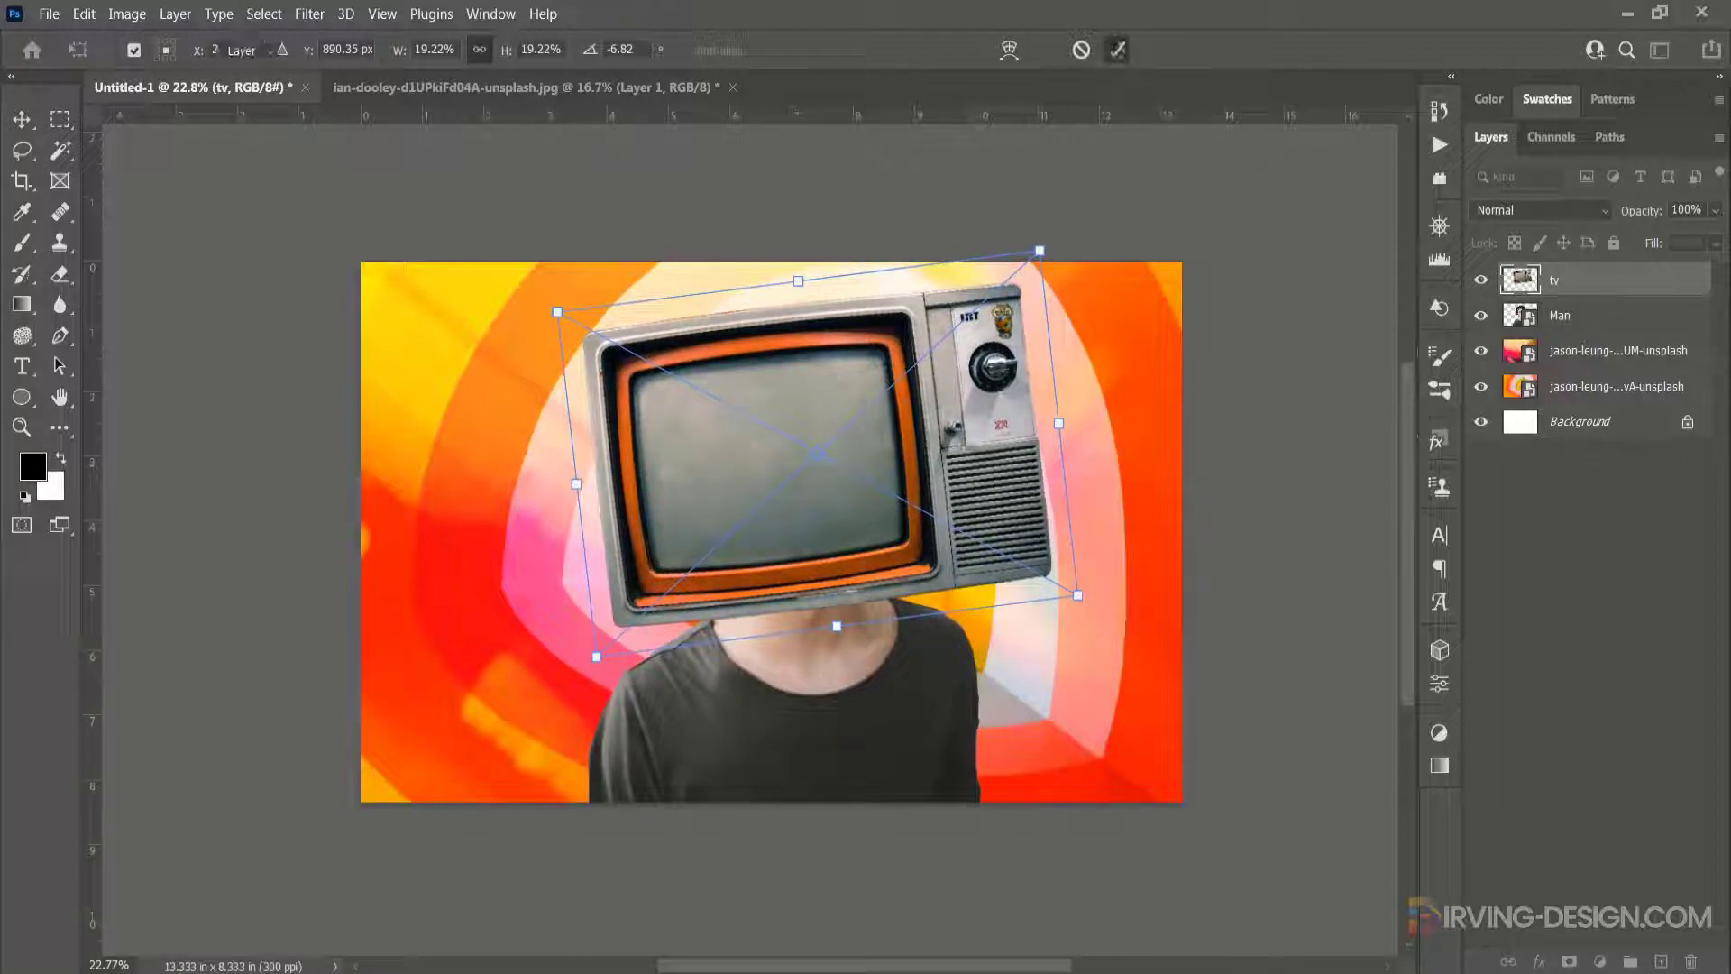
click(1116, 50)
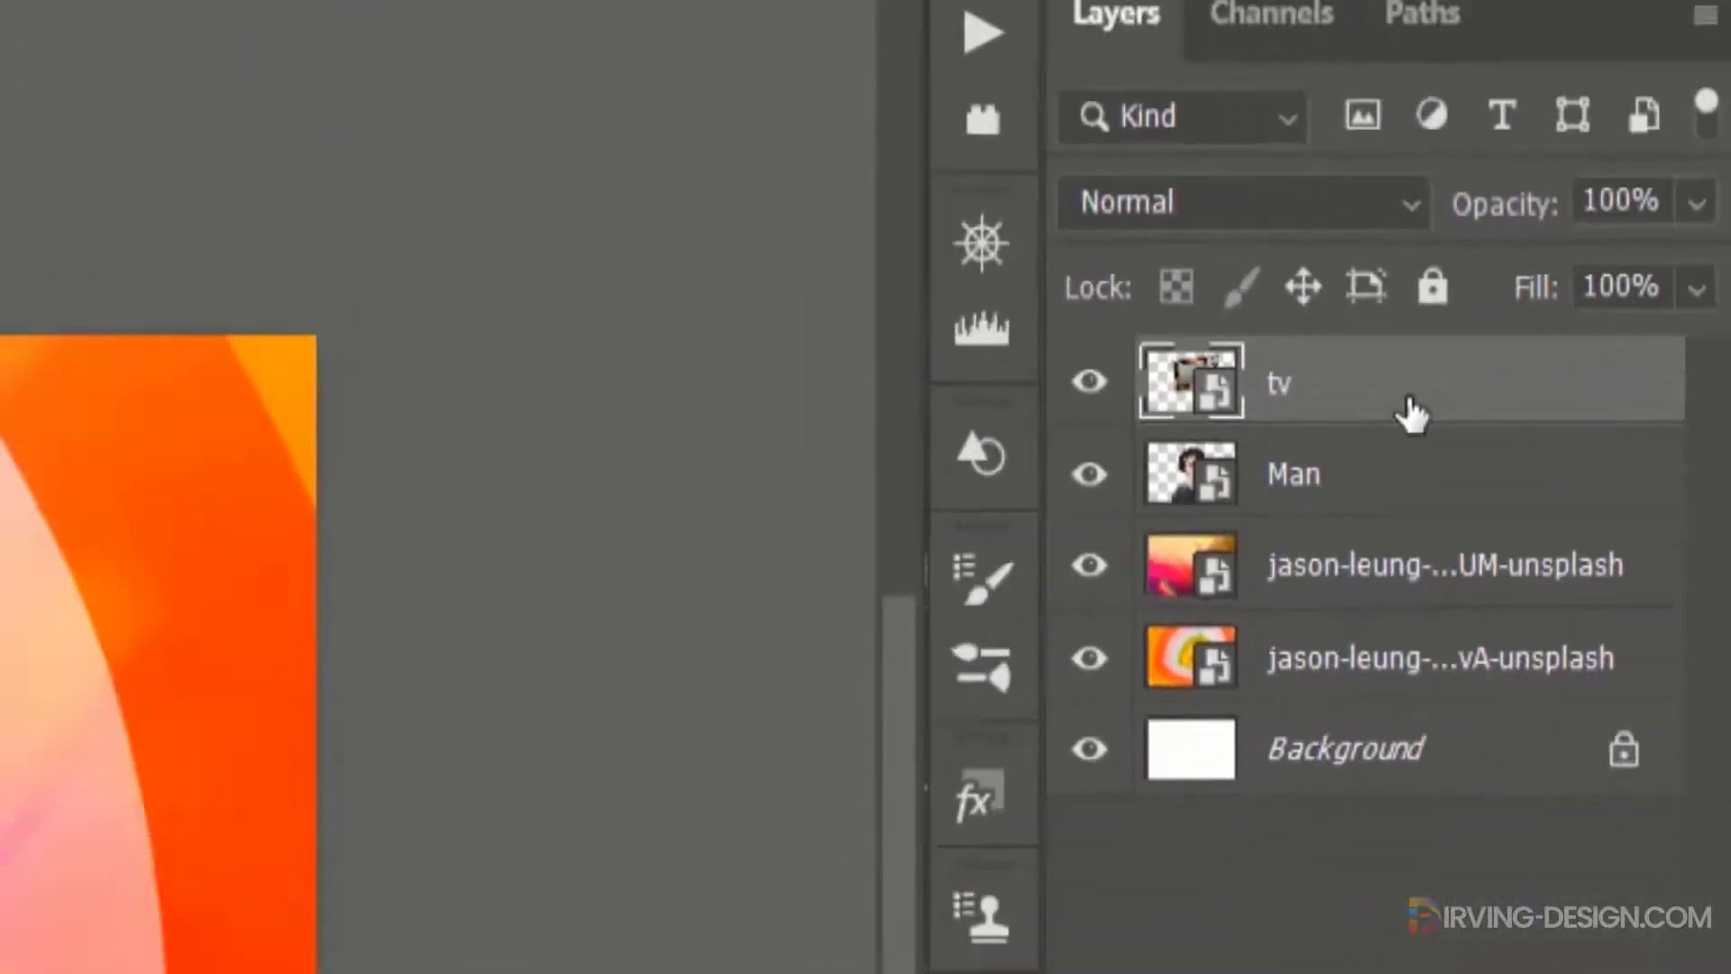
Step: Open the tv layer's Layer Style settings and delete the two extra Drop Shadow entries, keeping only one
double_click(1280, 487)
drag(1096, 37, 1301, 68)
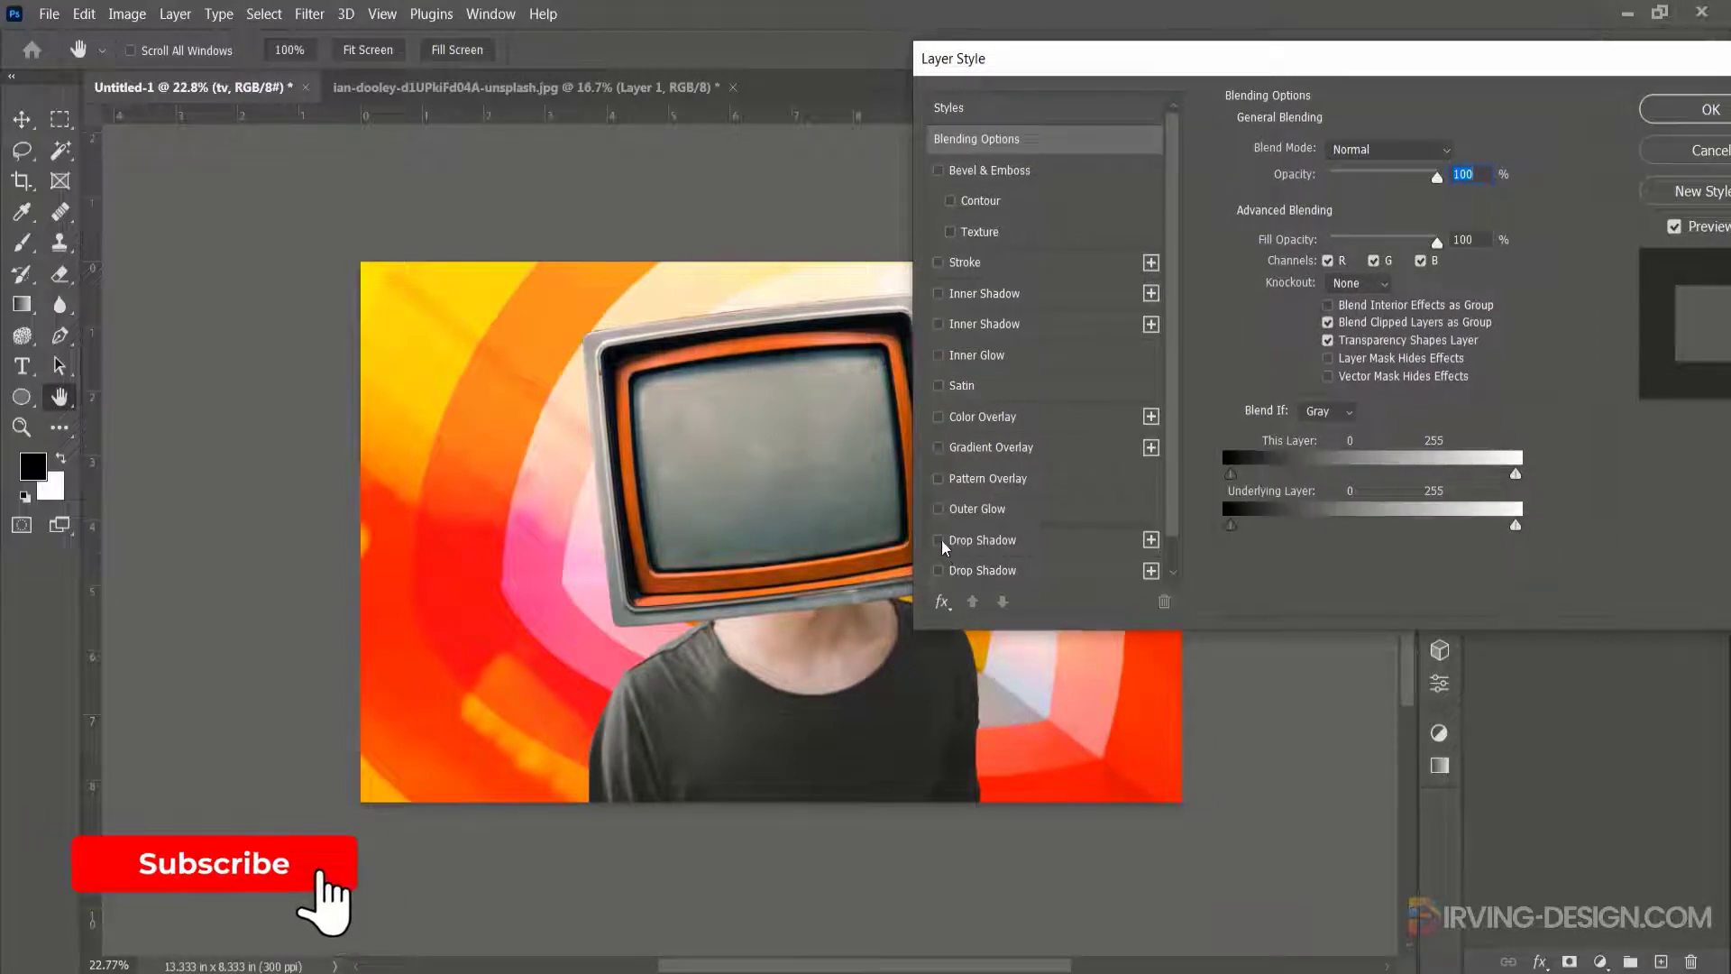
click(938, 570)
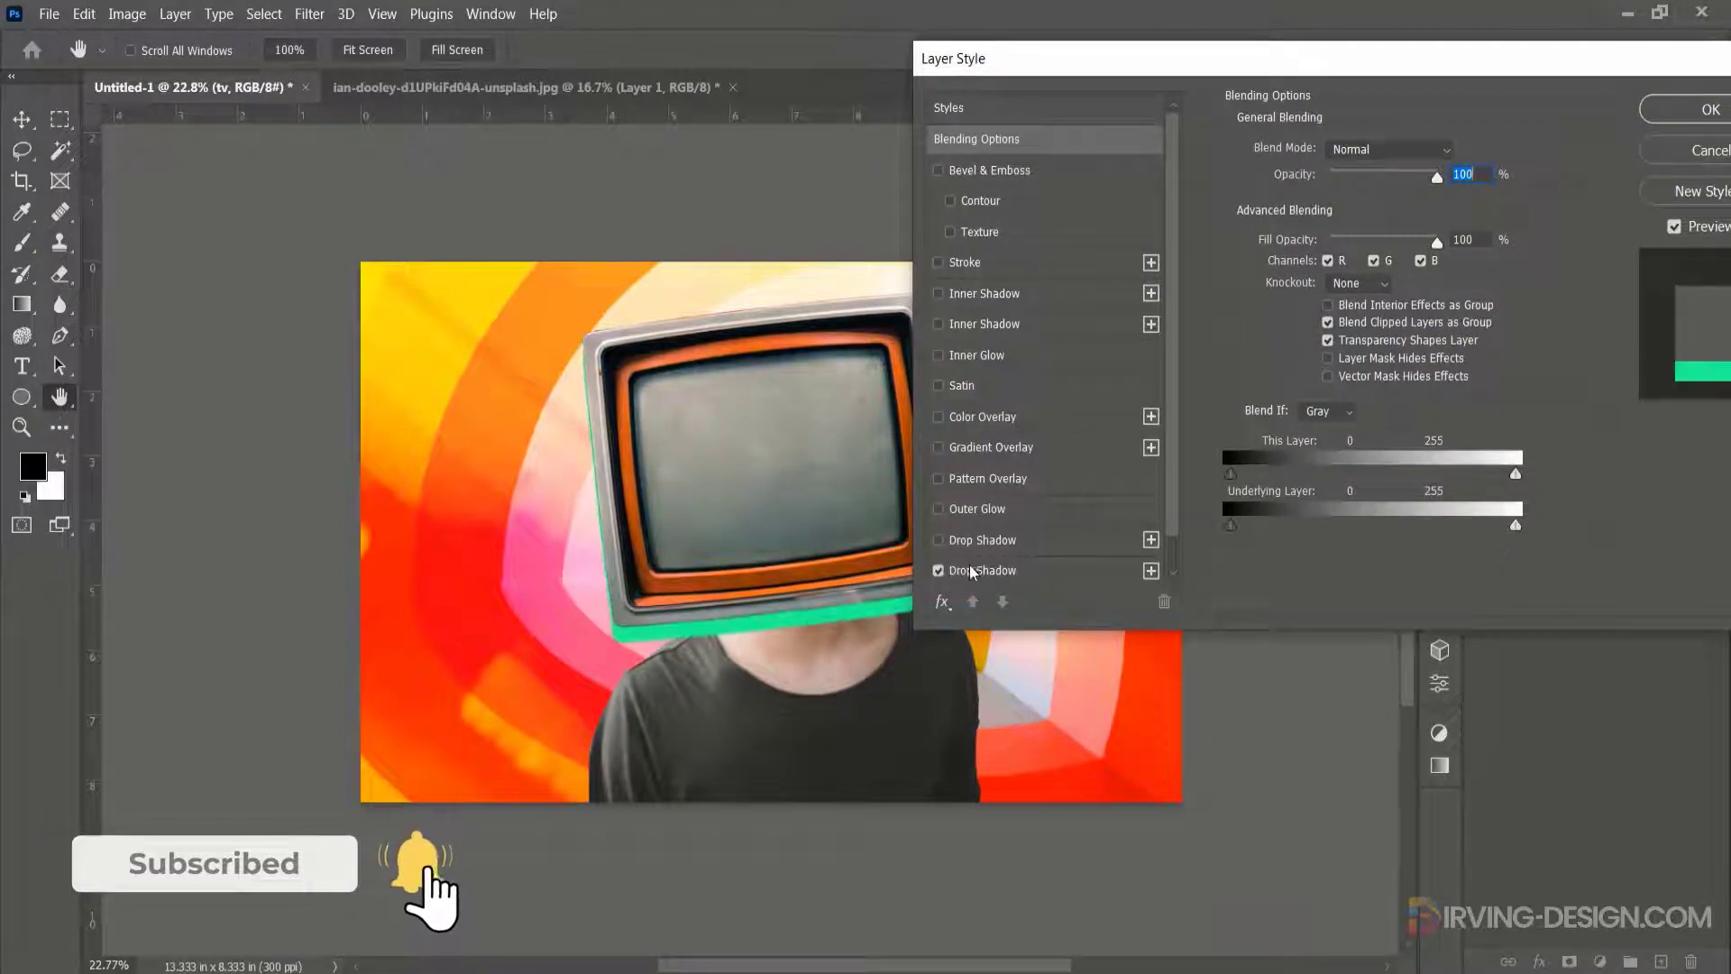
scroll(942, 568, down, 1)
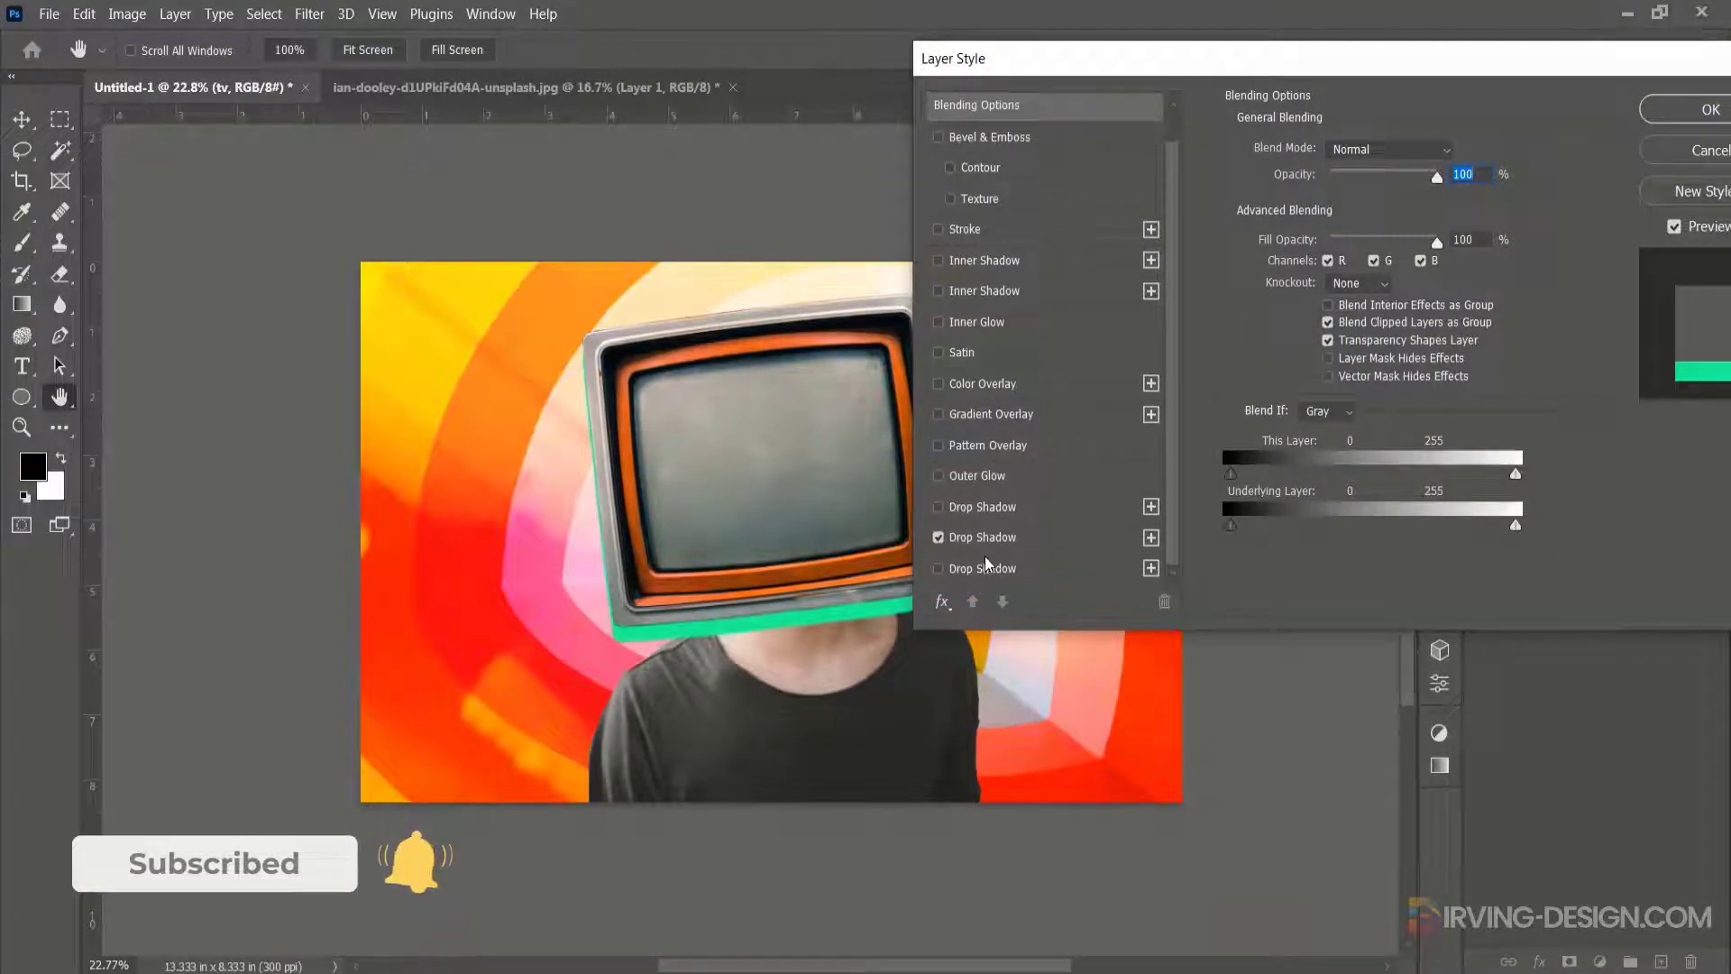
click(938, 538)
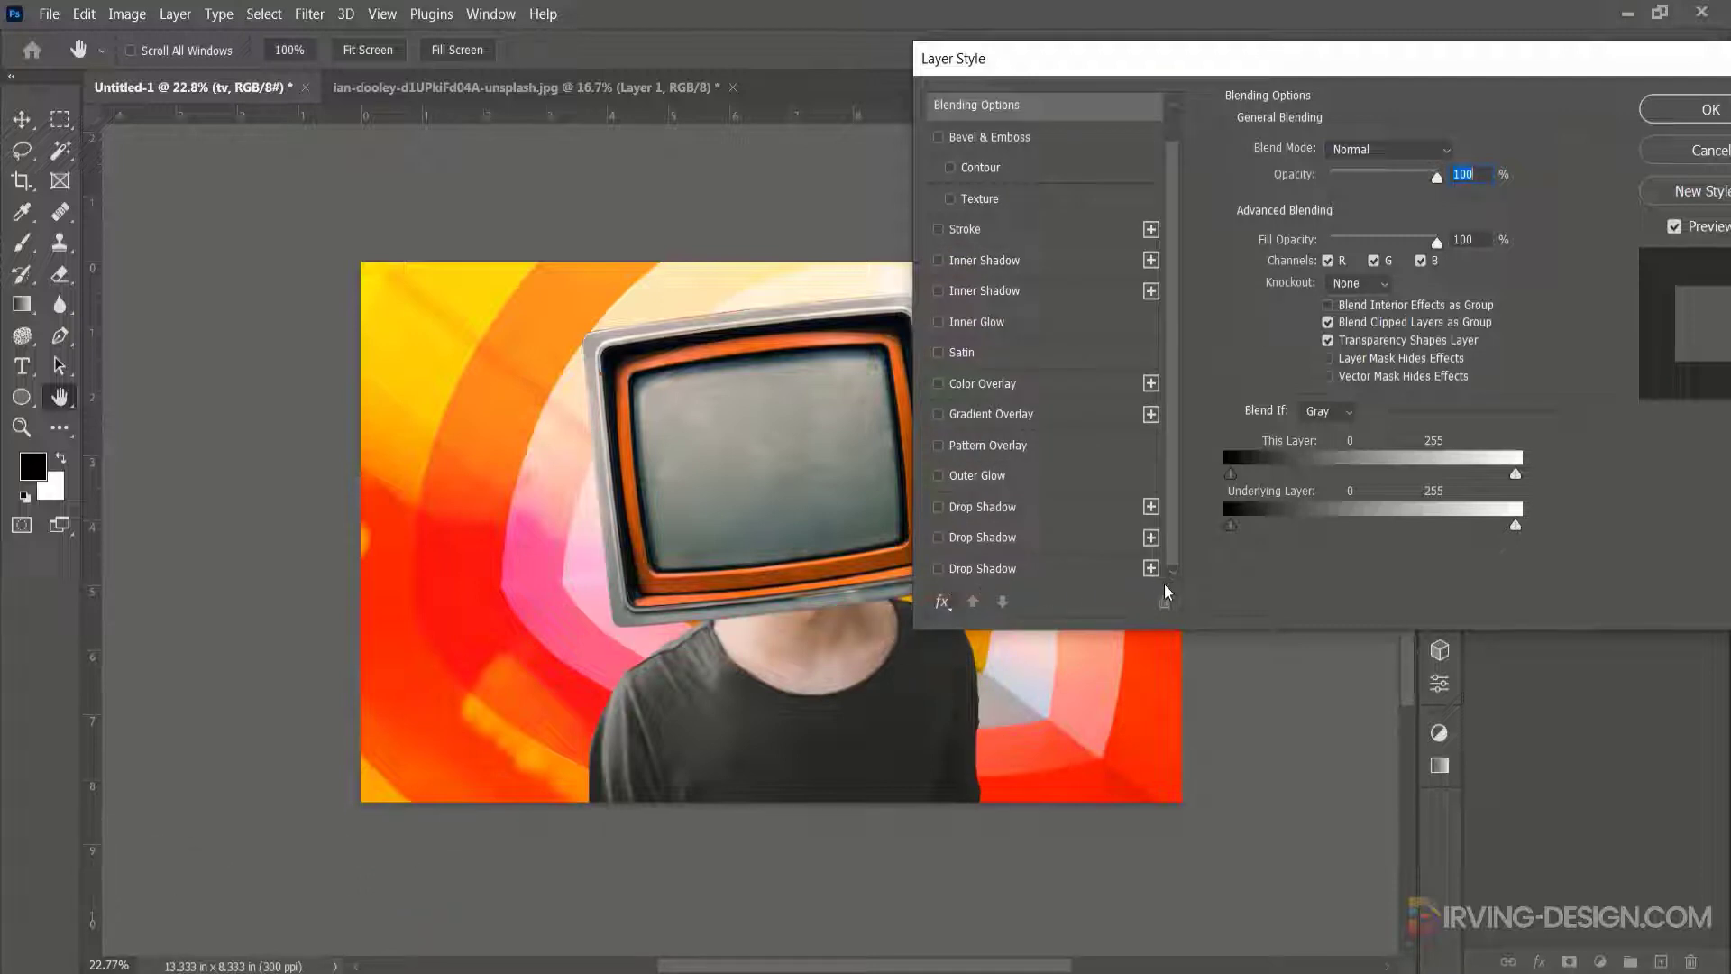
click(1076, 570)
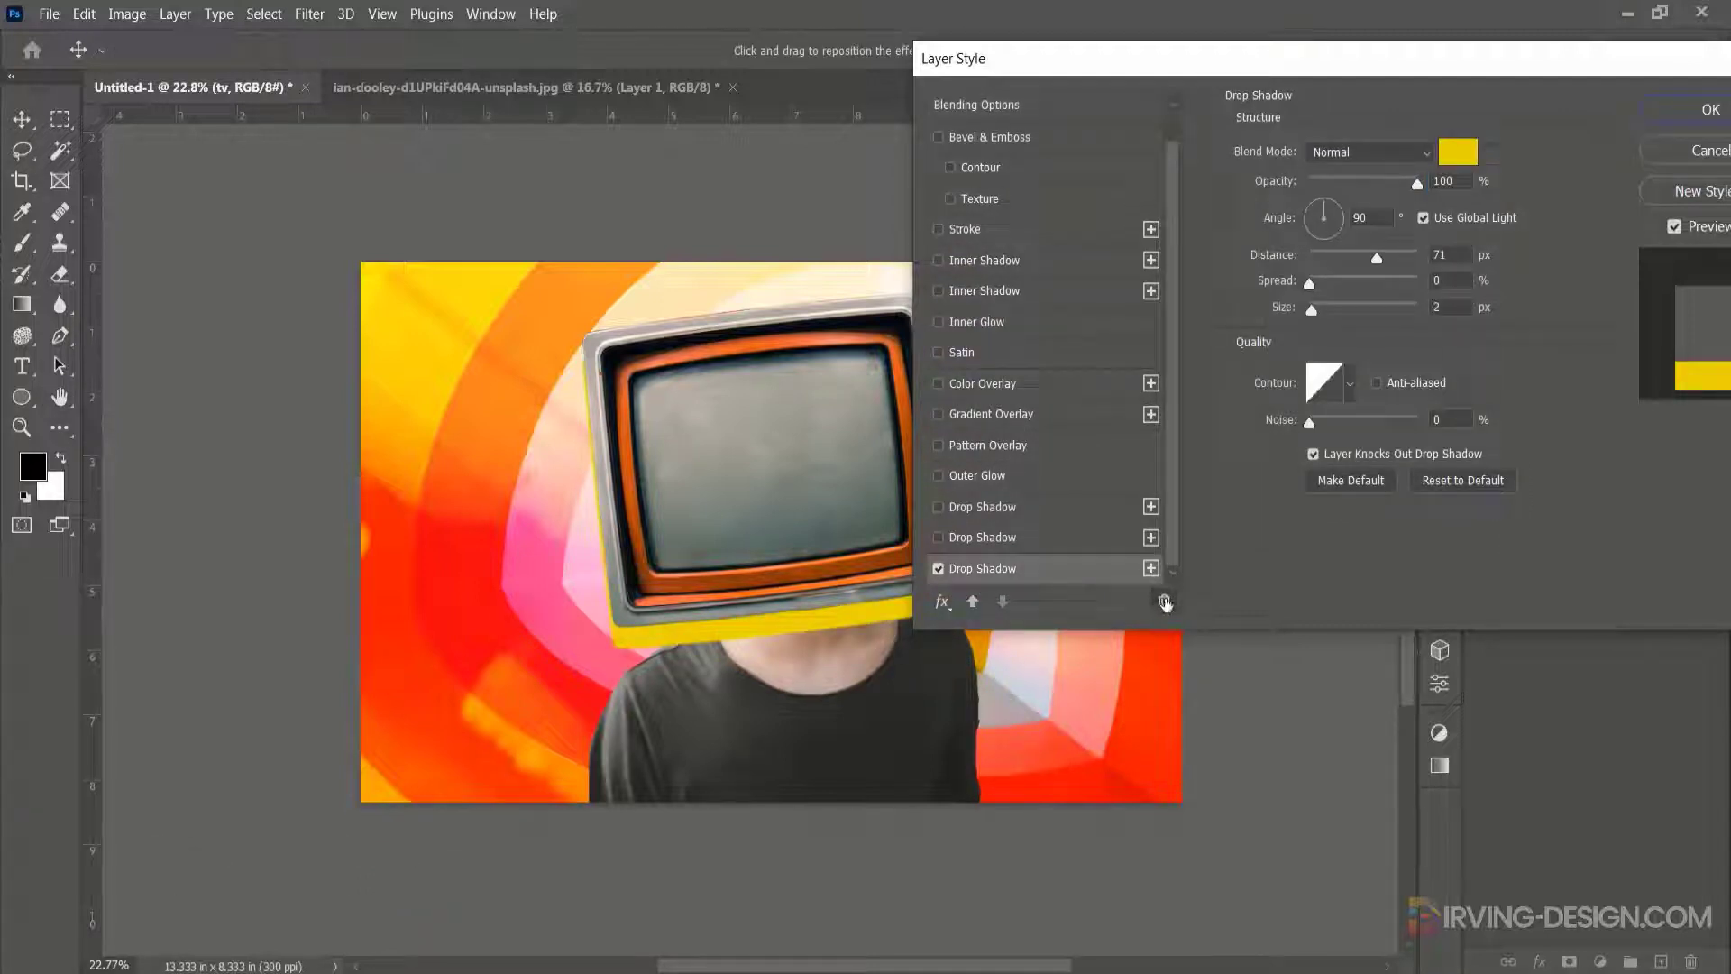
click(1164, 601)
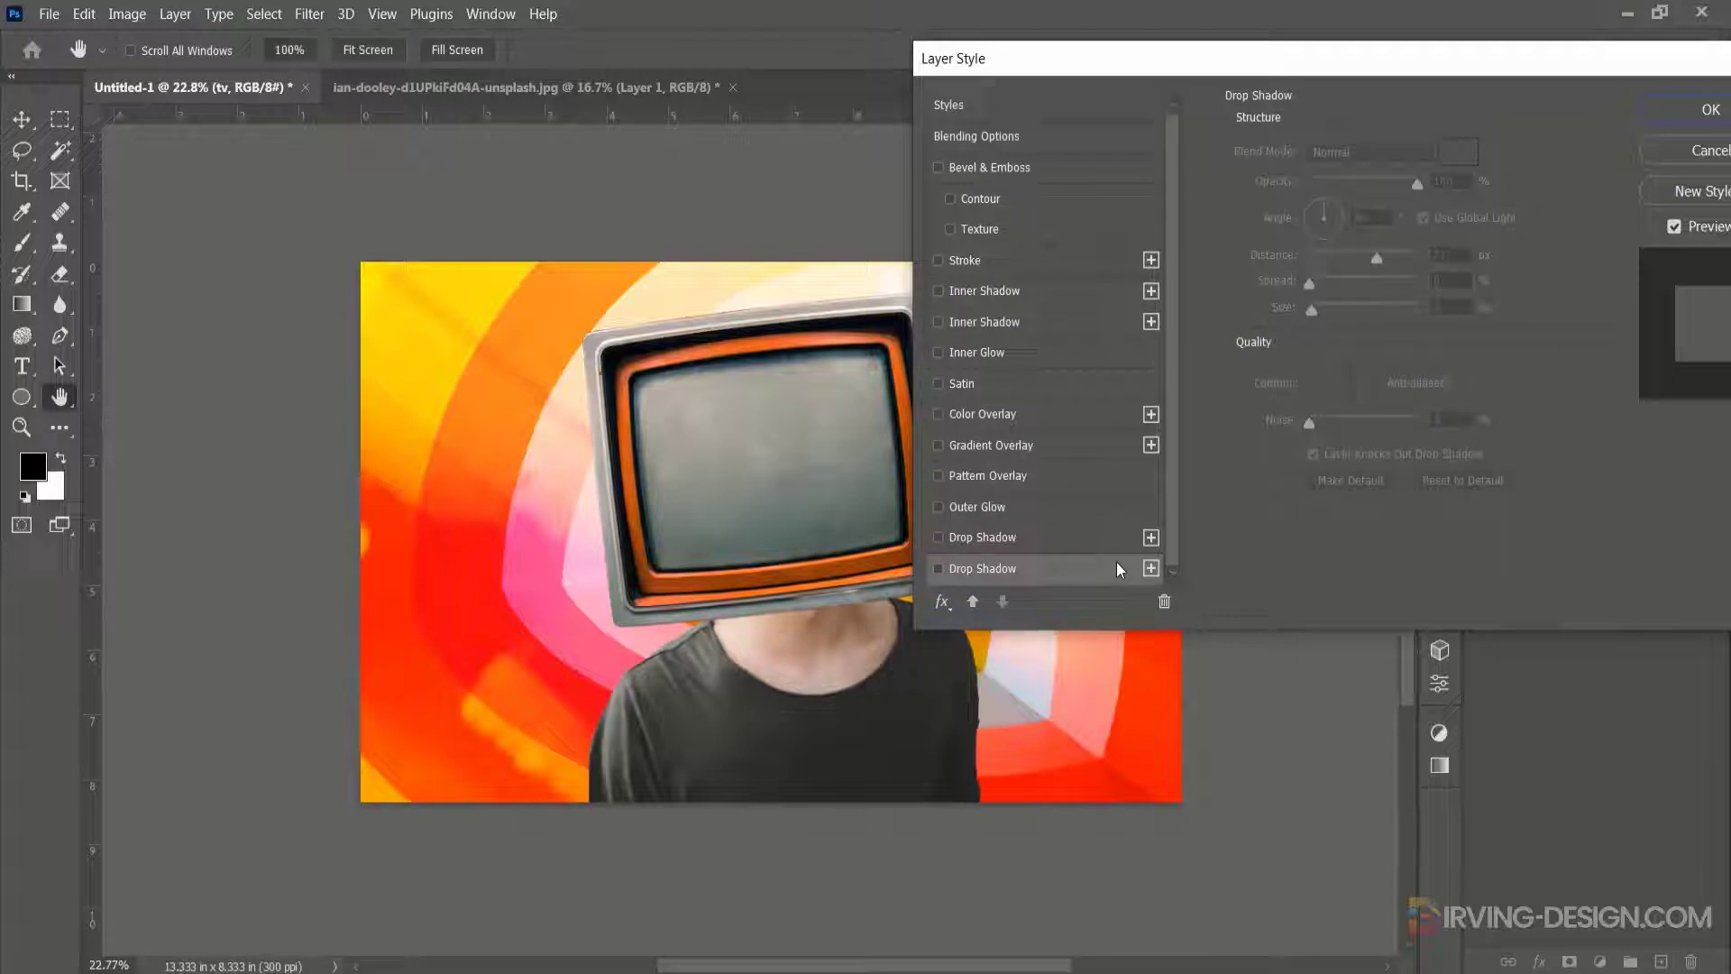
click(1164, 601)
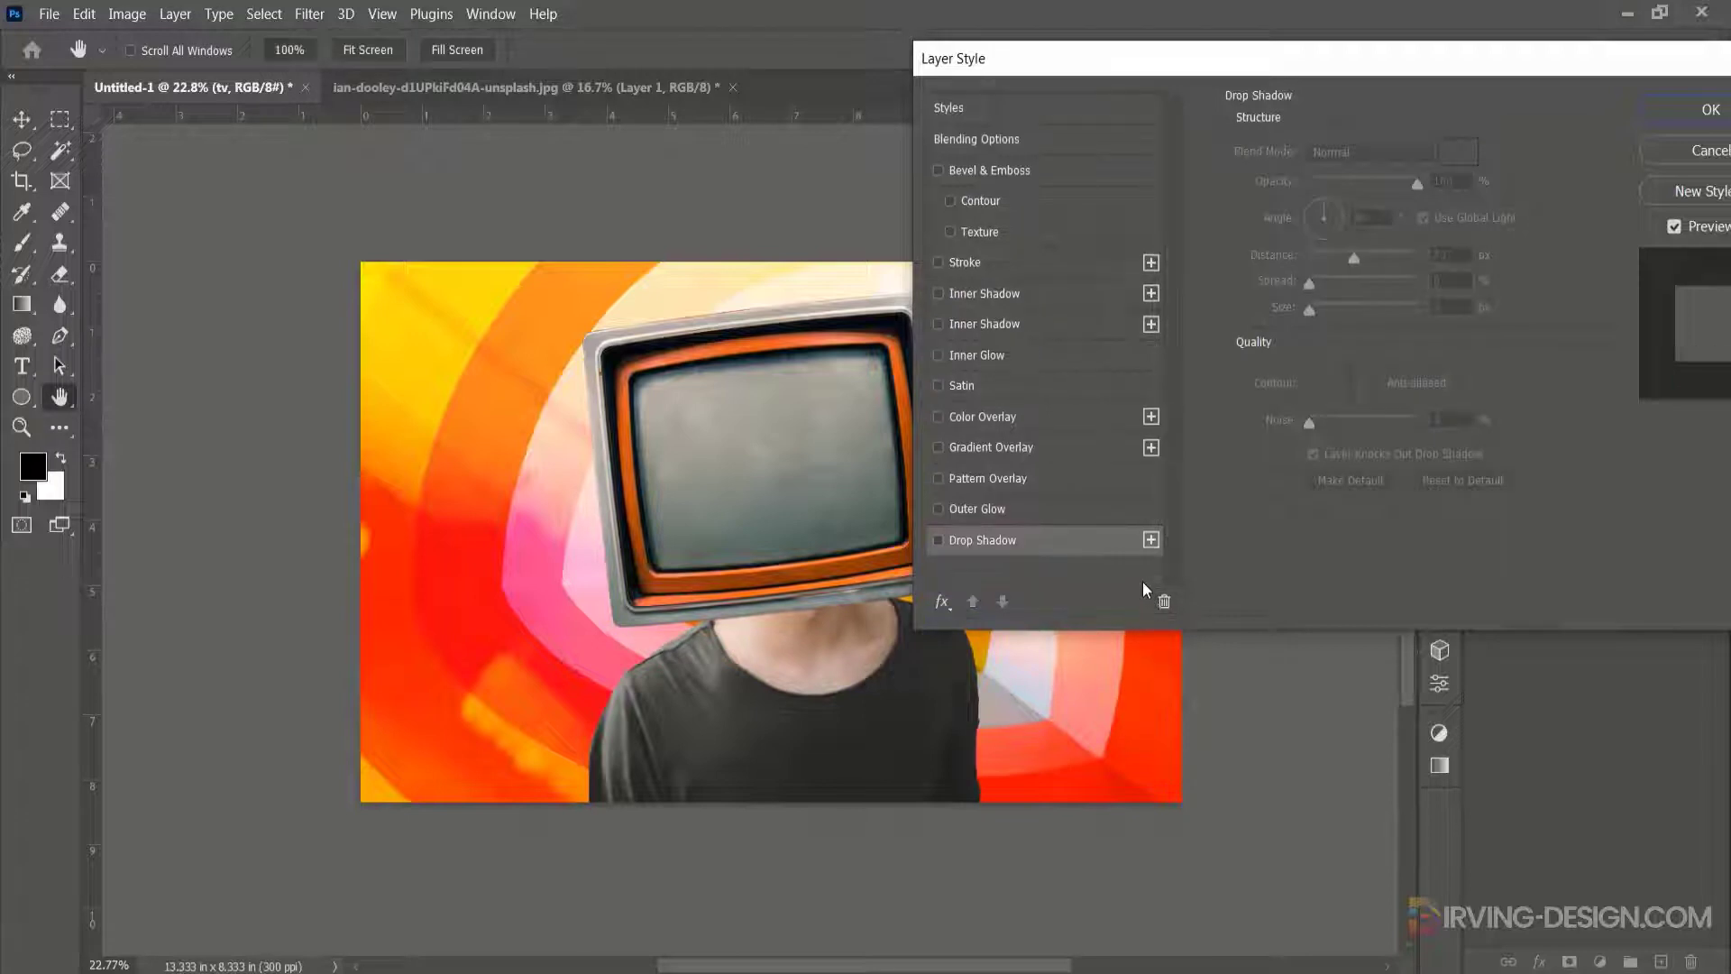
Step: Reset the tv layer's remaining Drop Shadow to its default settings and leave it enabled
click(948, 540)
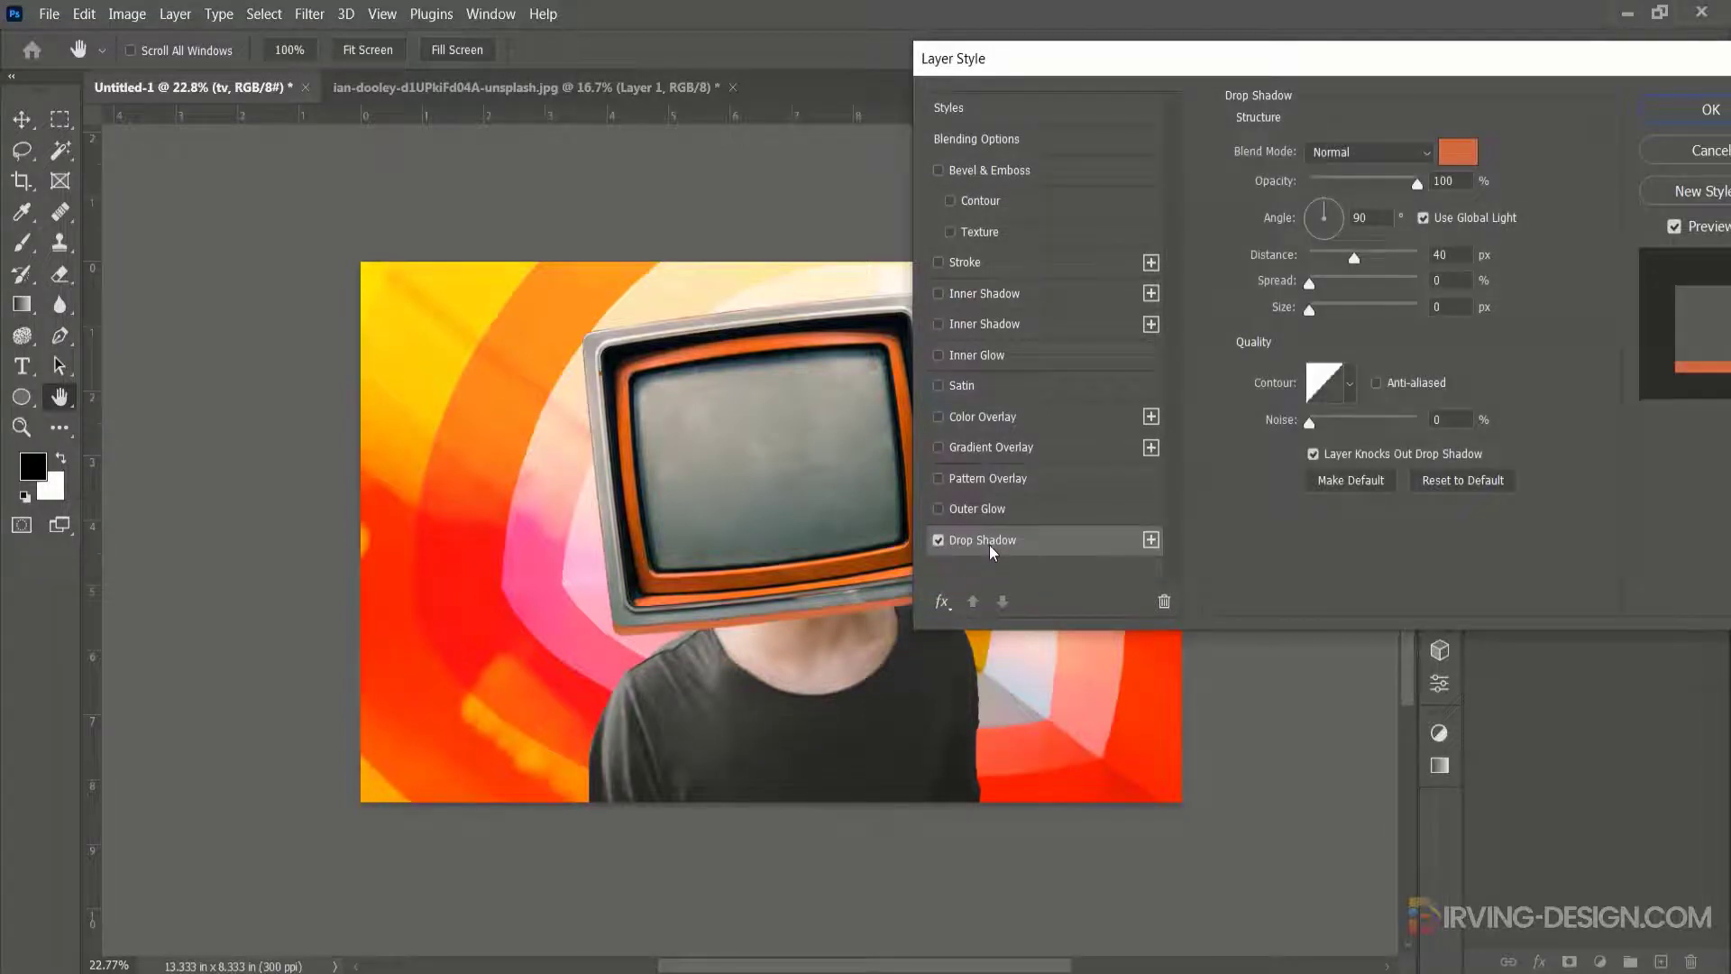
click(1461, 481)
click(941, 541)
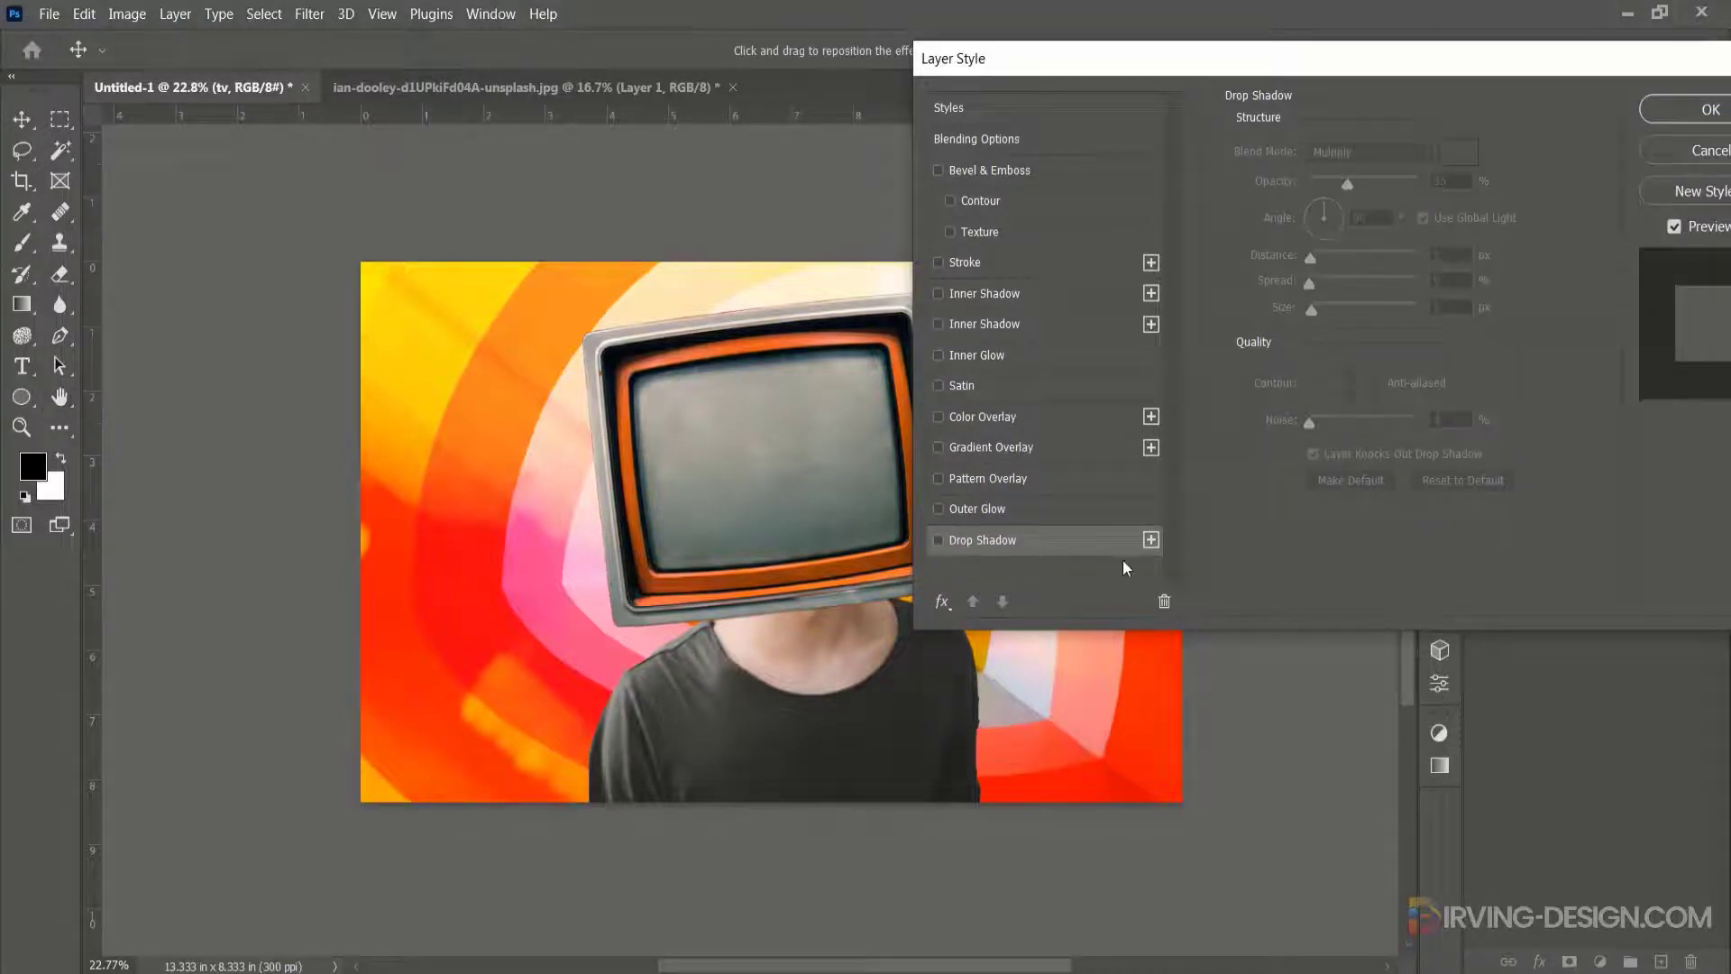
click(940, 542)
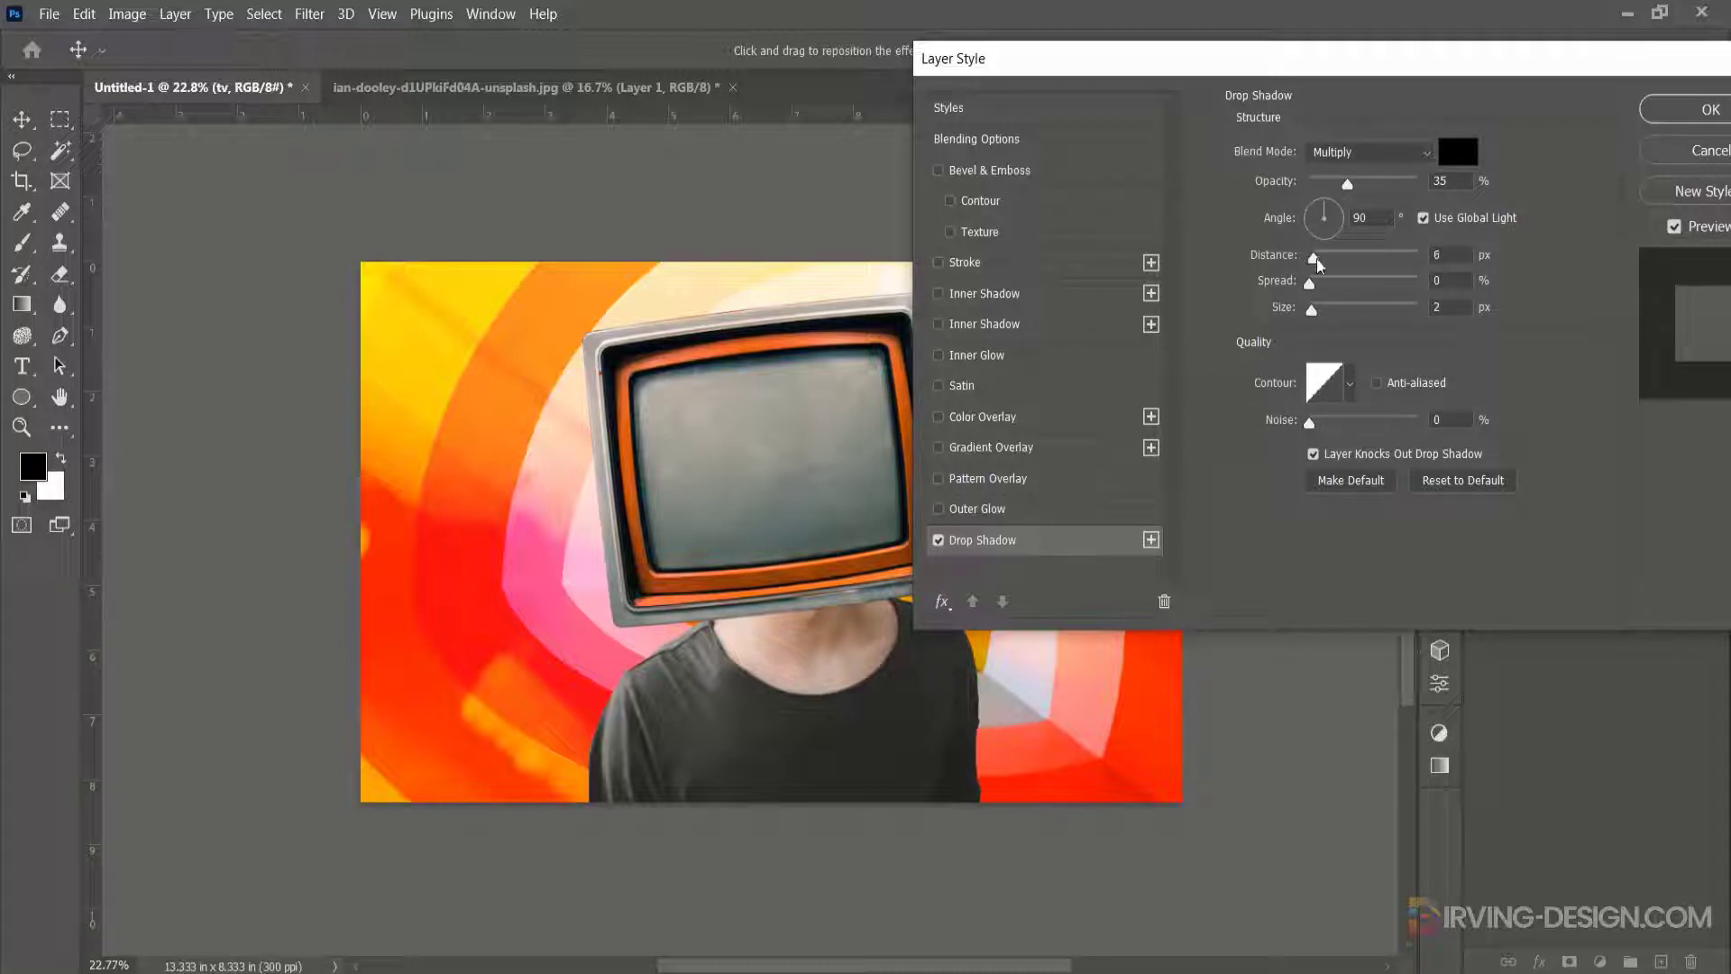
Step: Apply the TV's Drop Shadow with 41% opacity, 8 px distance, 24% spread and 163 px size, and compare the image with and without effects
drag(1318, 263, 1353, 317)
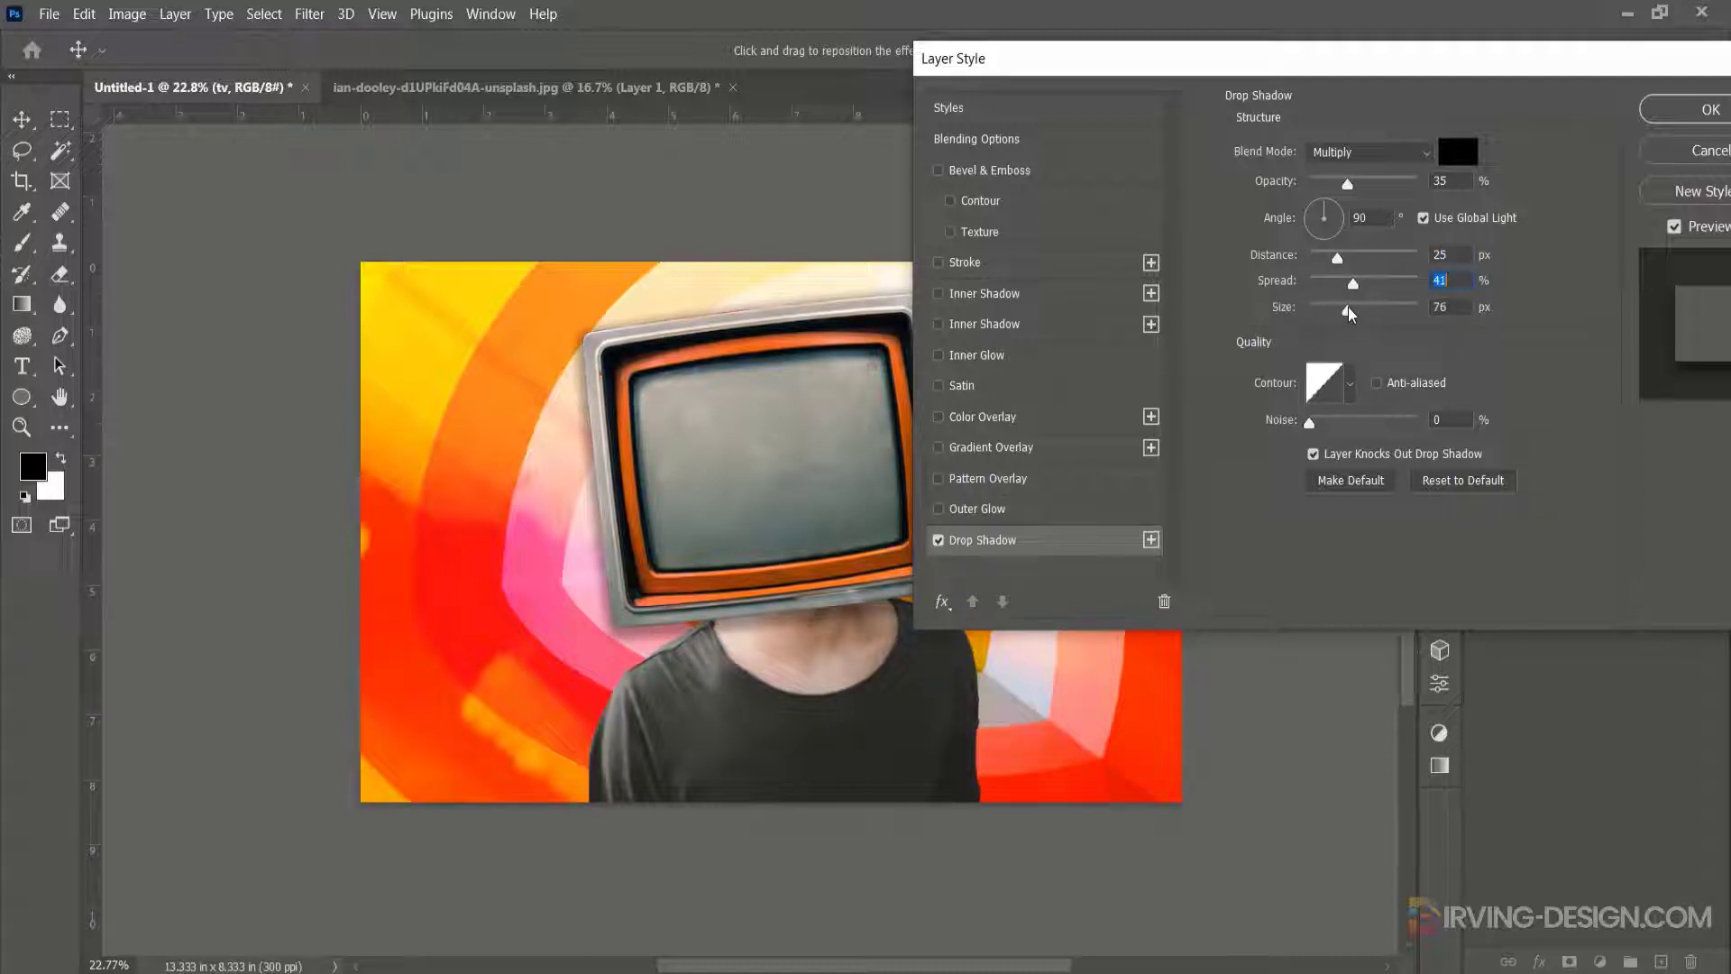
click(1349, 307)
drag(1348, 184, 1358, 184)
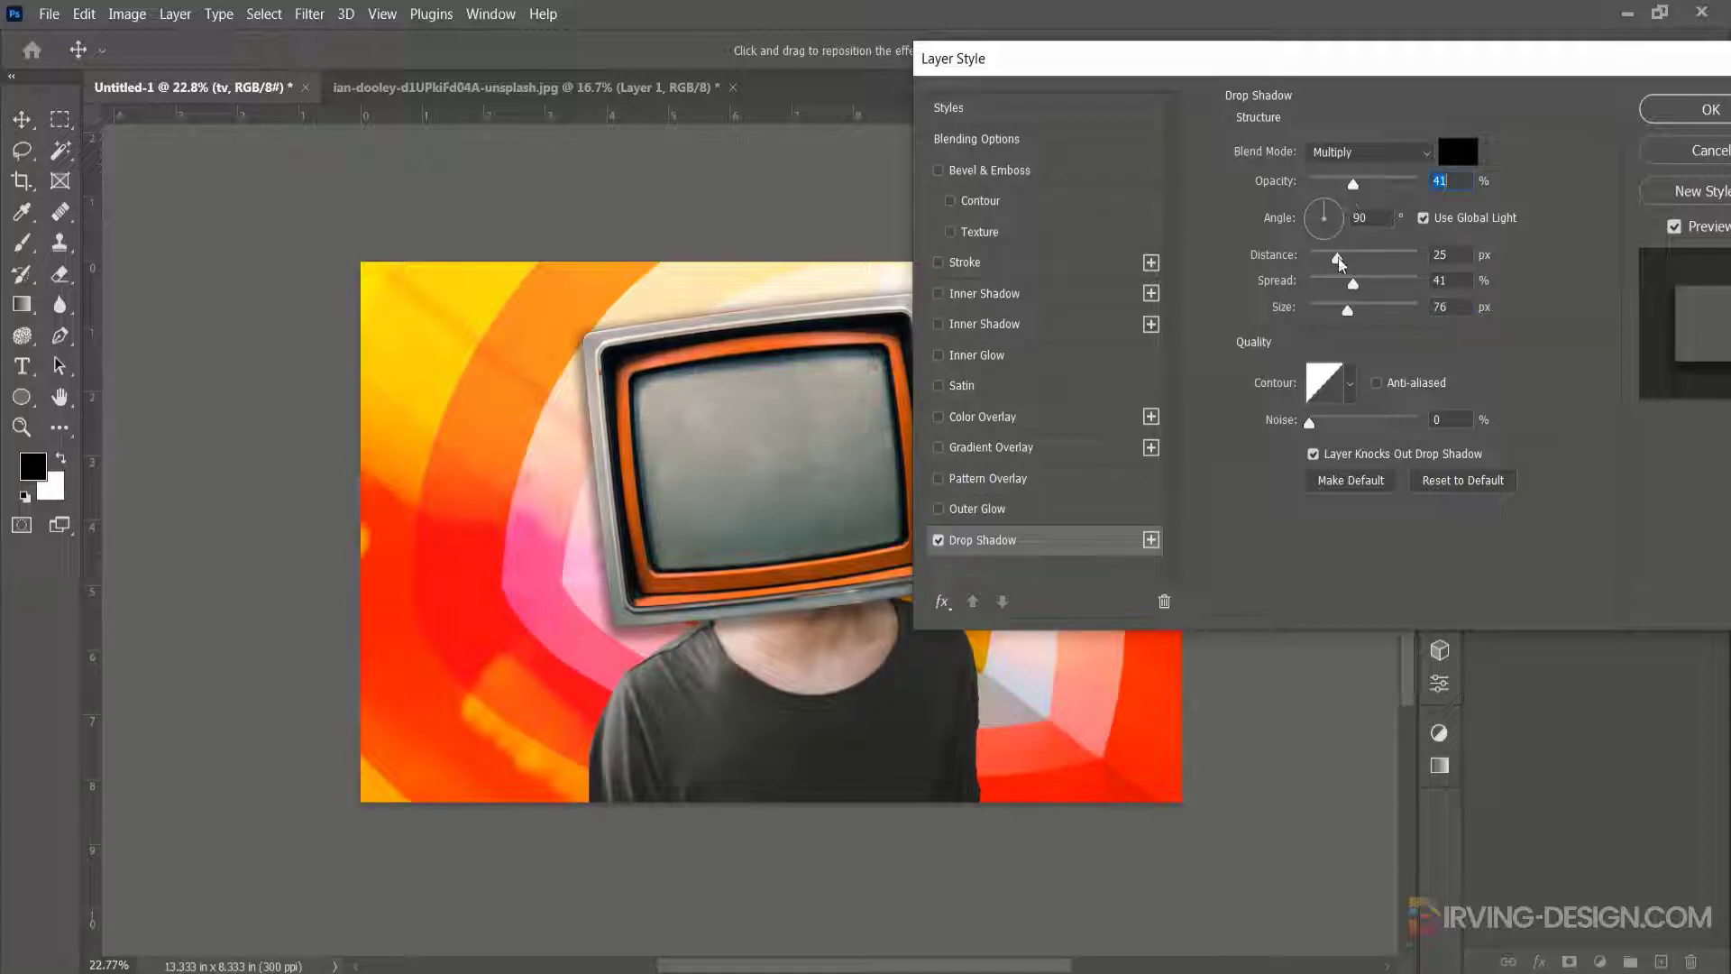
drag(1353, 283, 1383, 312)
drag(1267, 73, 1320, 103)
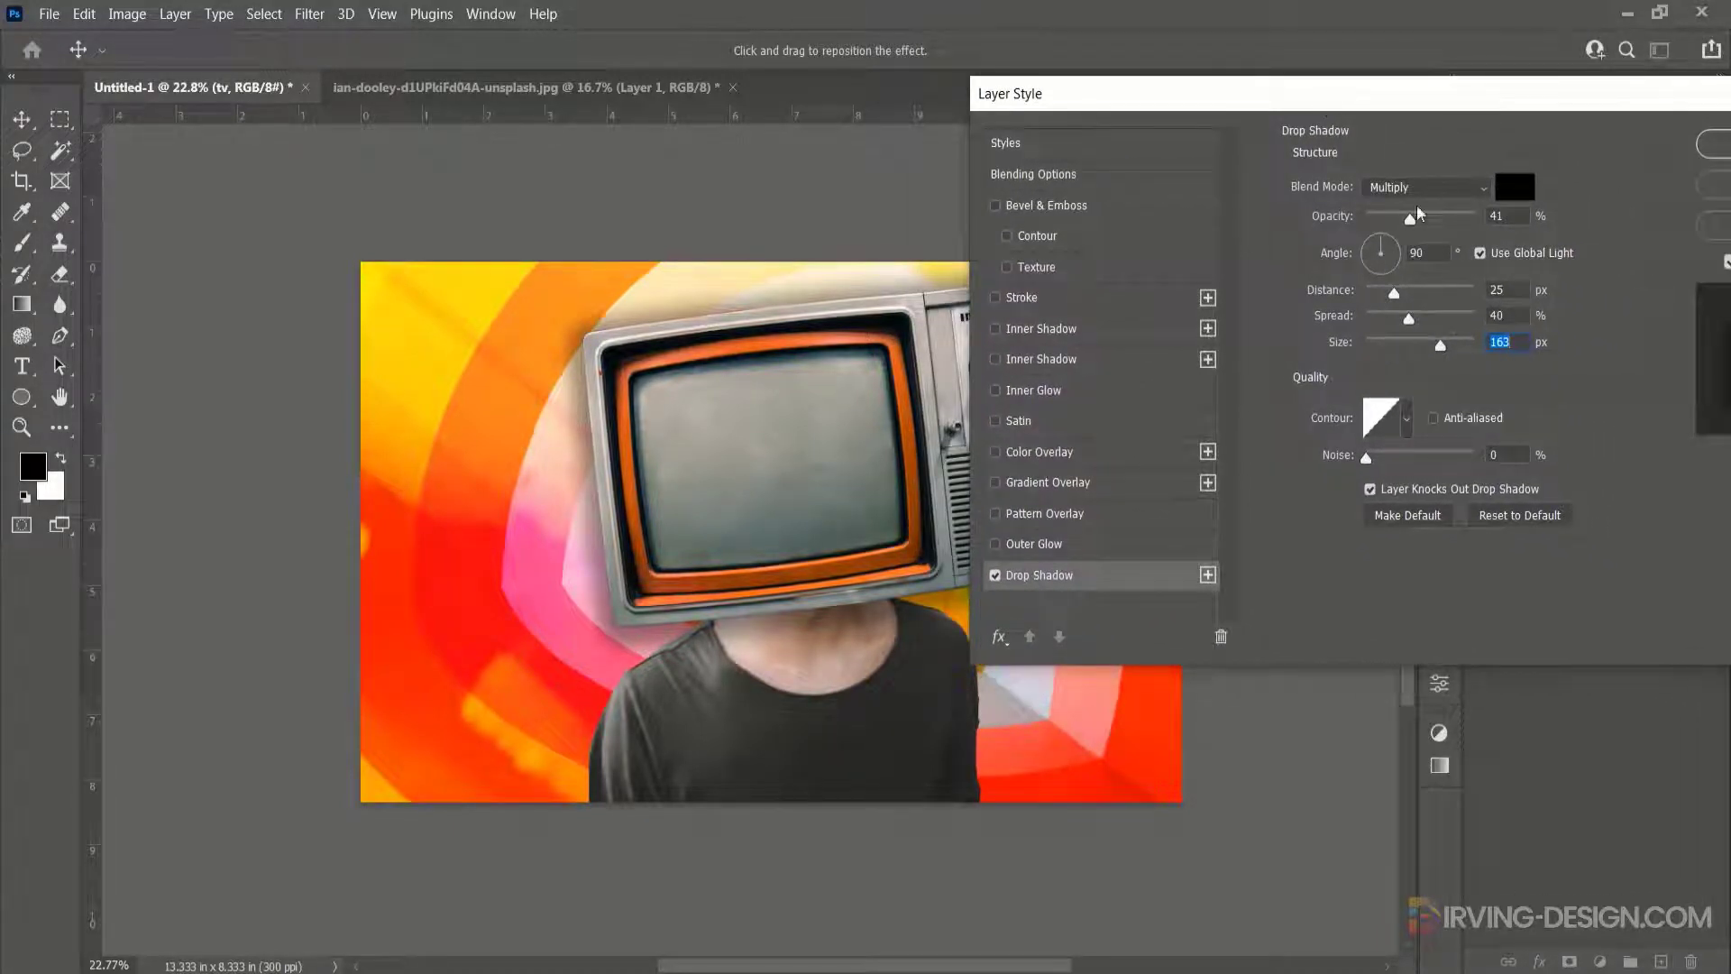
mouse_move(1391, 293)
mouse_down()
mouse_move(1374, 300)
mouse_move(1431, 318)
mouse_move(1399, 306)
mouse_up()
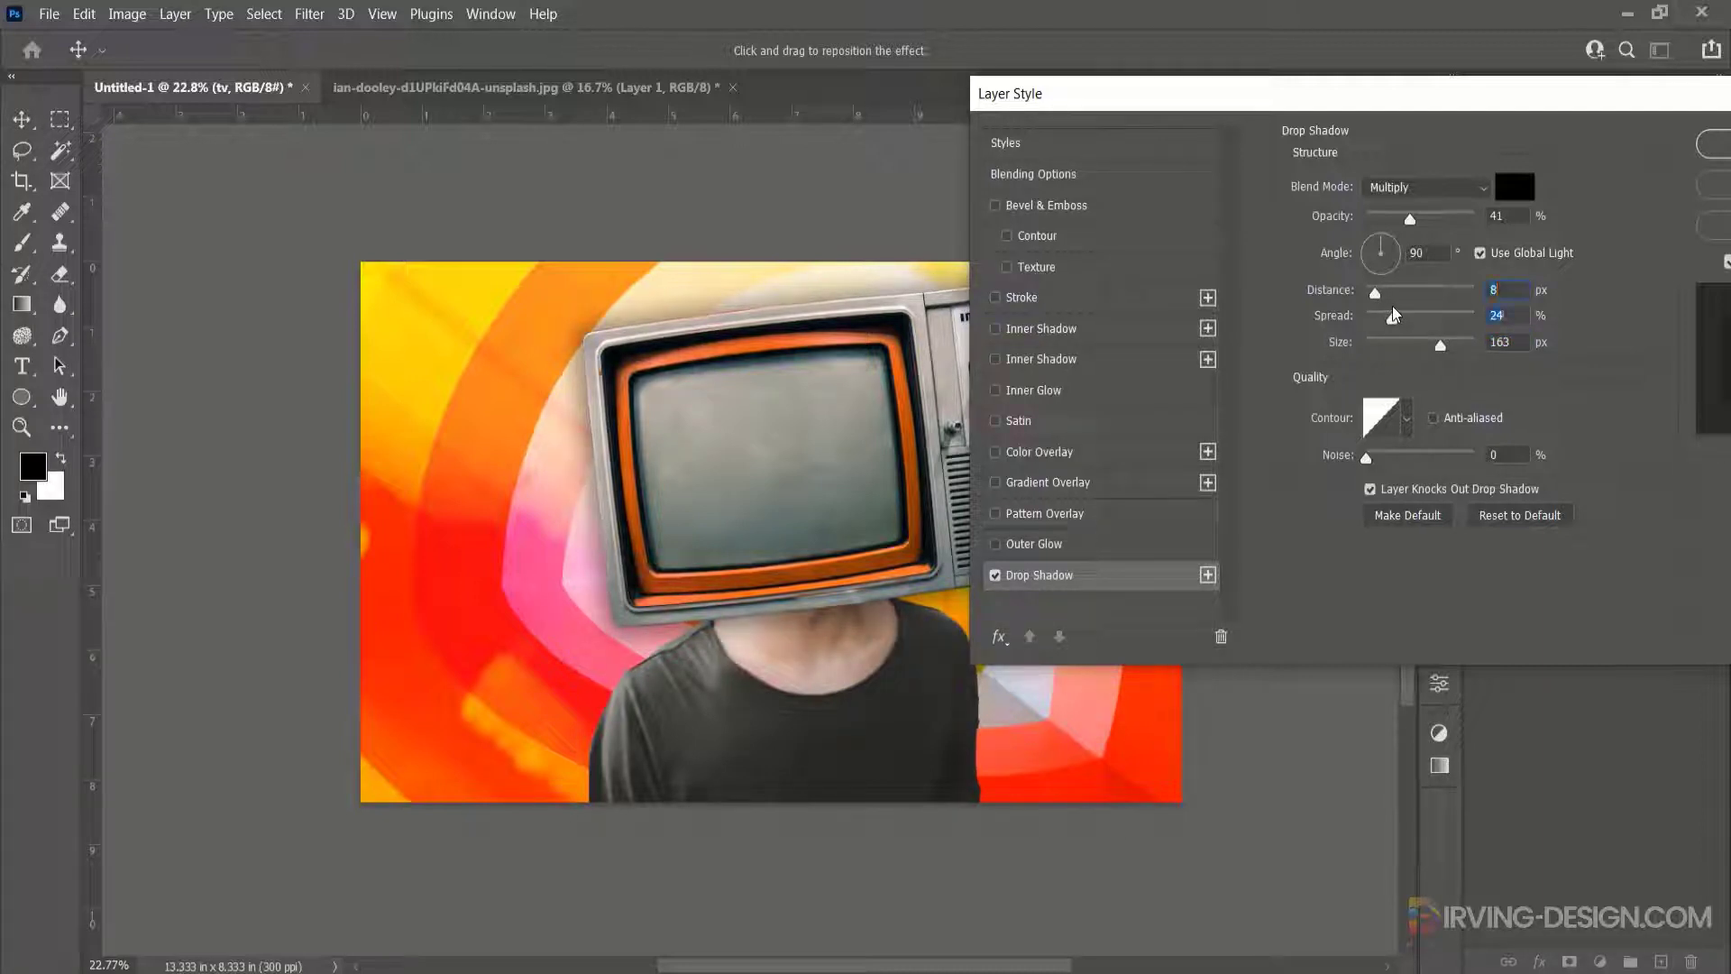
drag(1570, 101, 1478, 108)
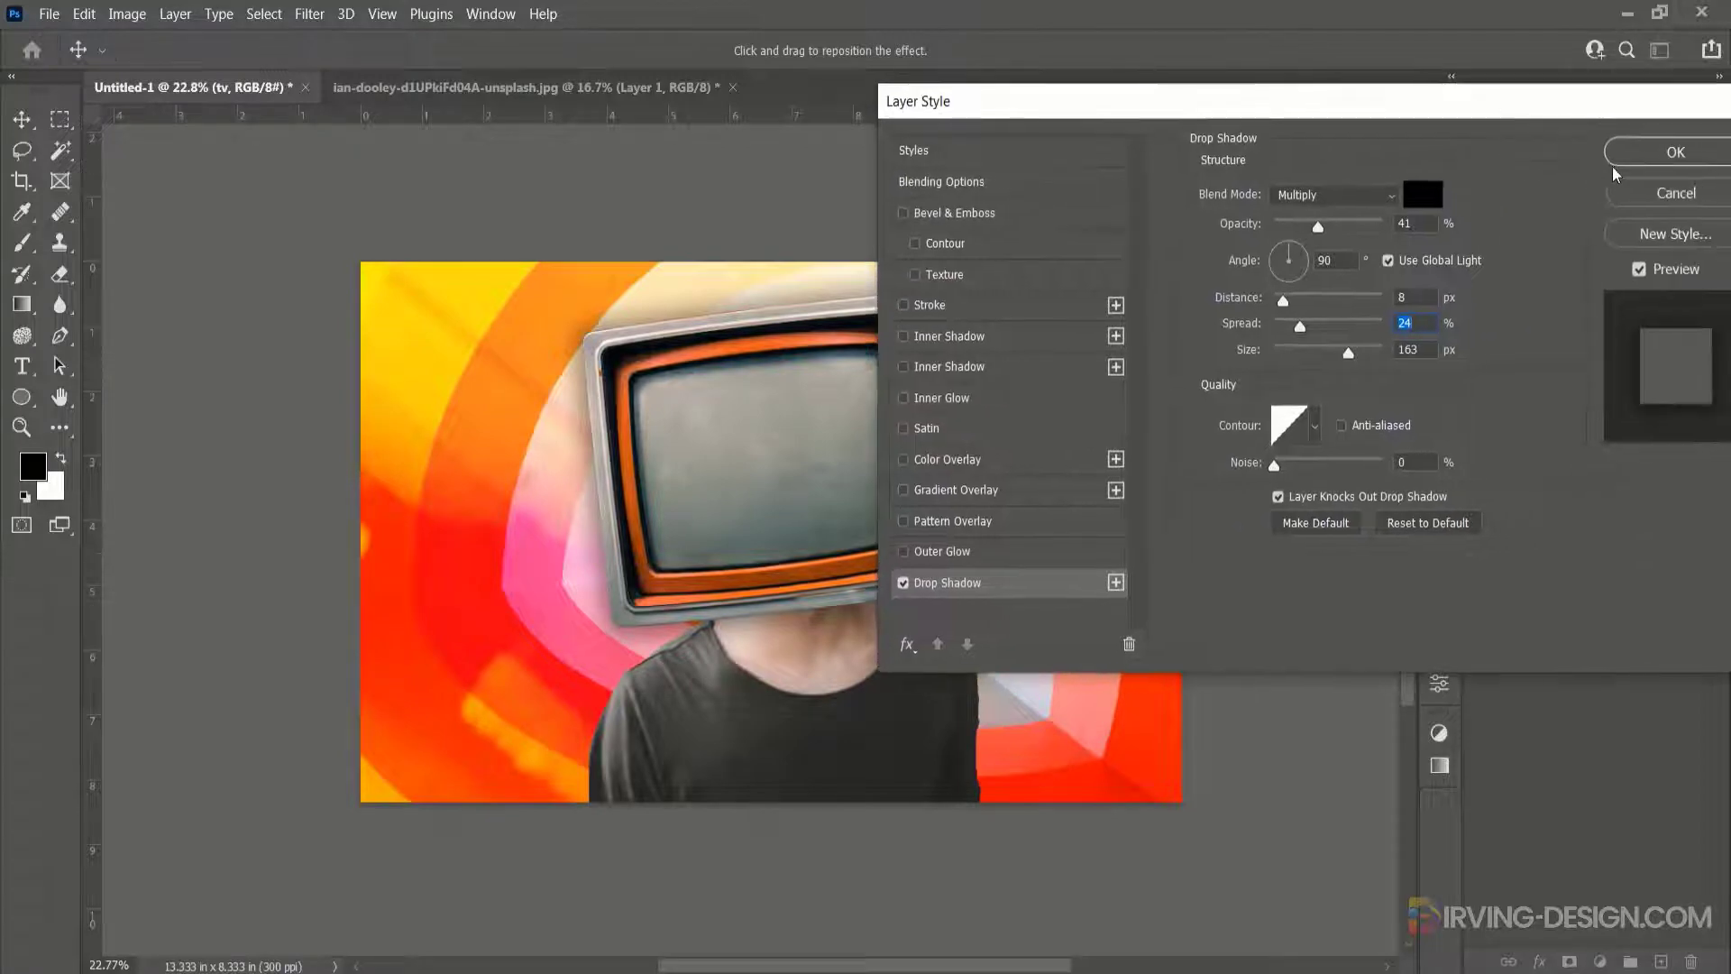
click(1675, 152)
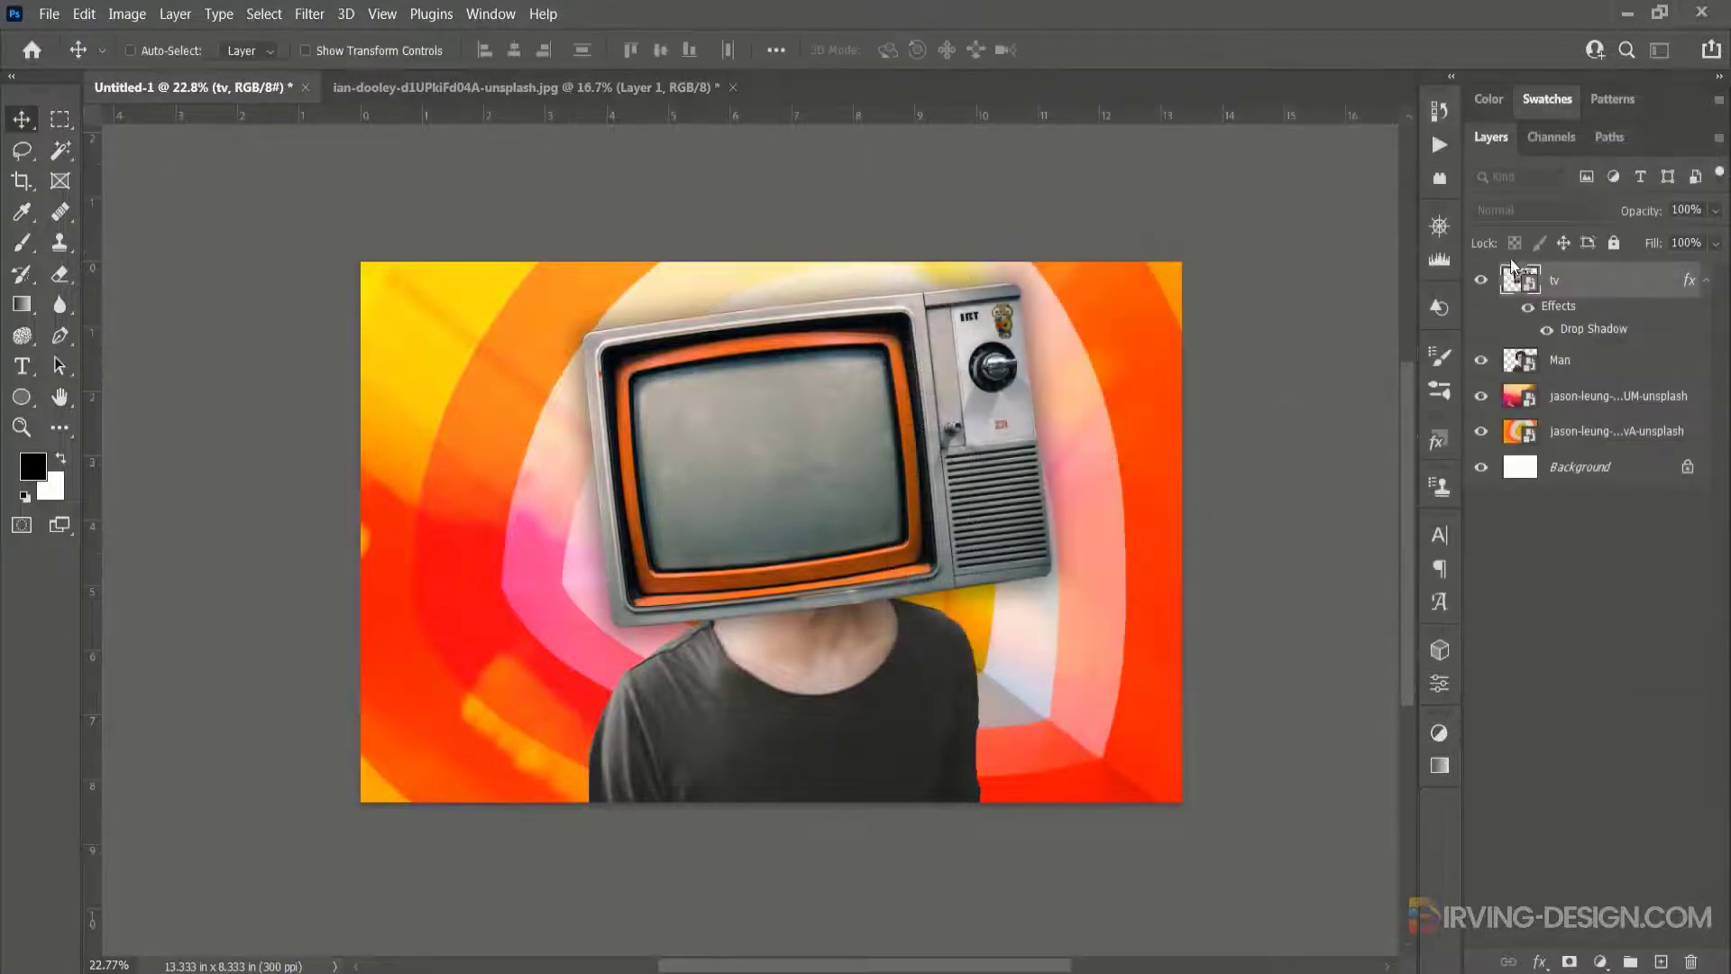
click(1526, 310)
click(1526, 310)
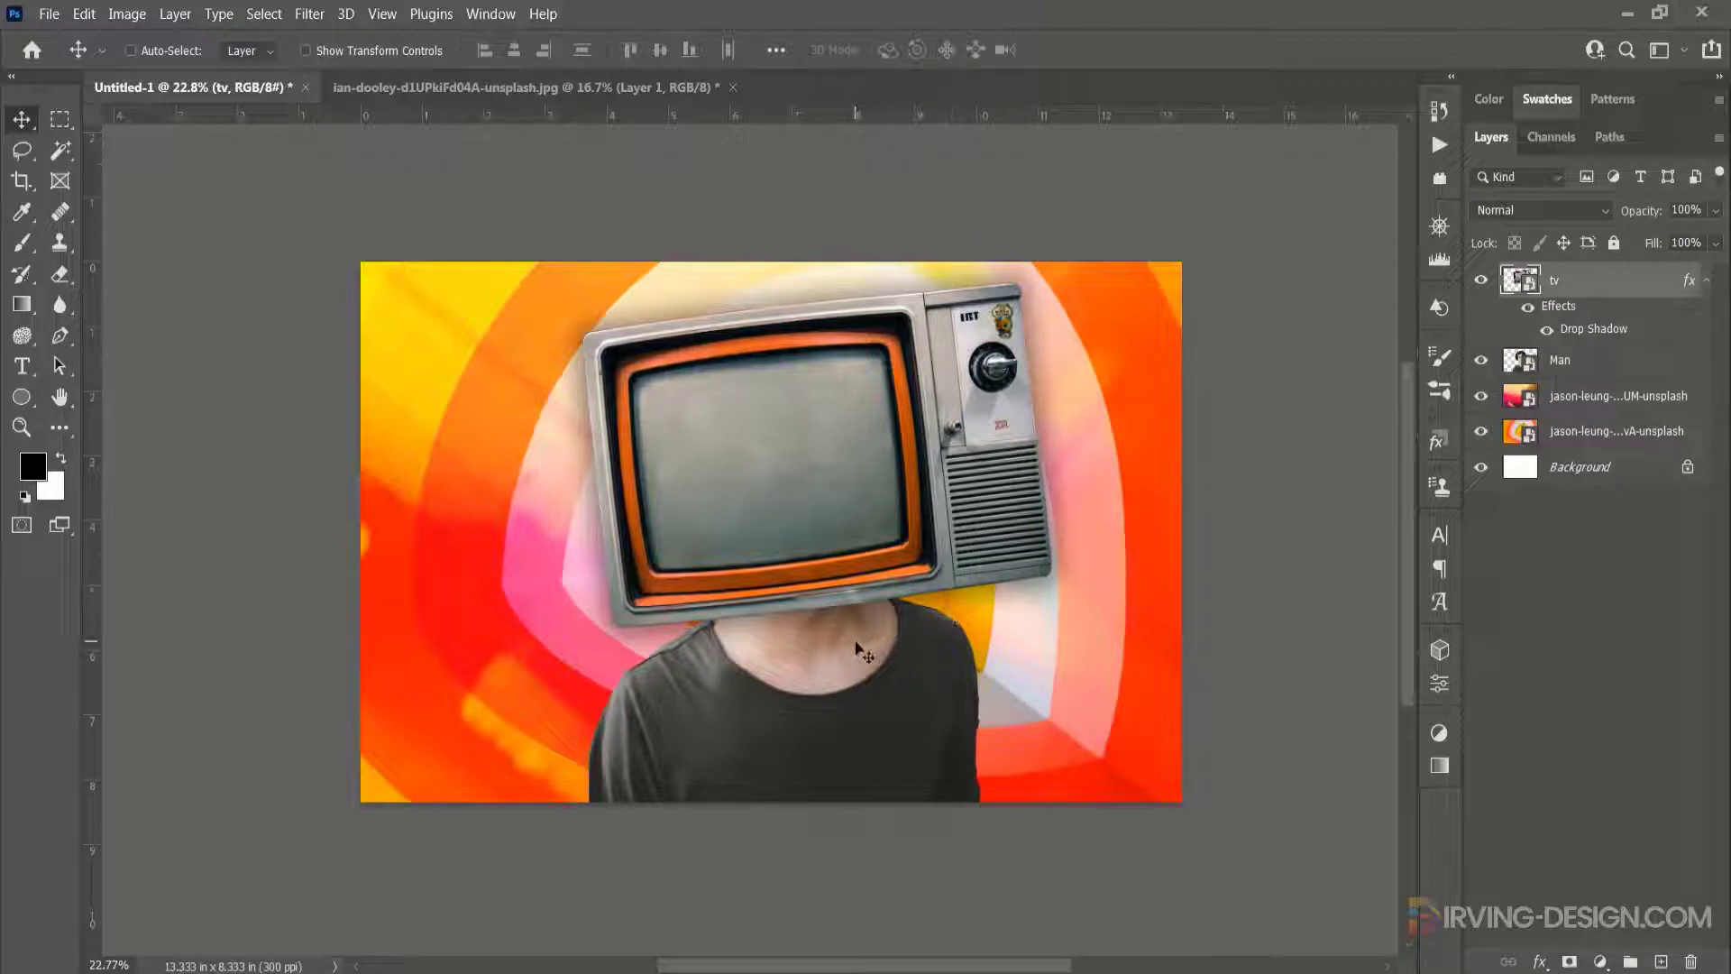
Step: Place the Pngtree radio image from the Assets folder into the collage above the tv layer
mouse_move(638, 964)
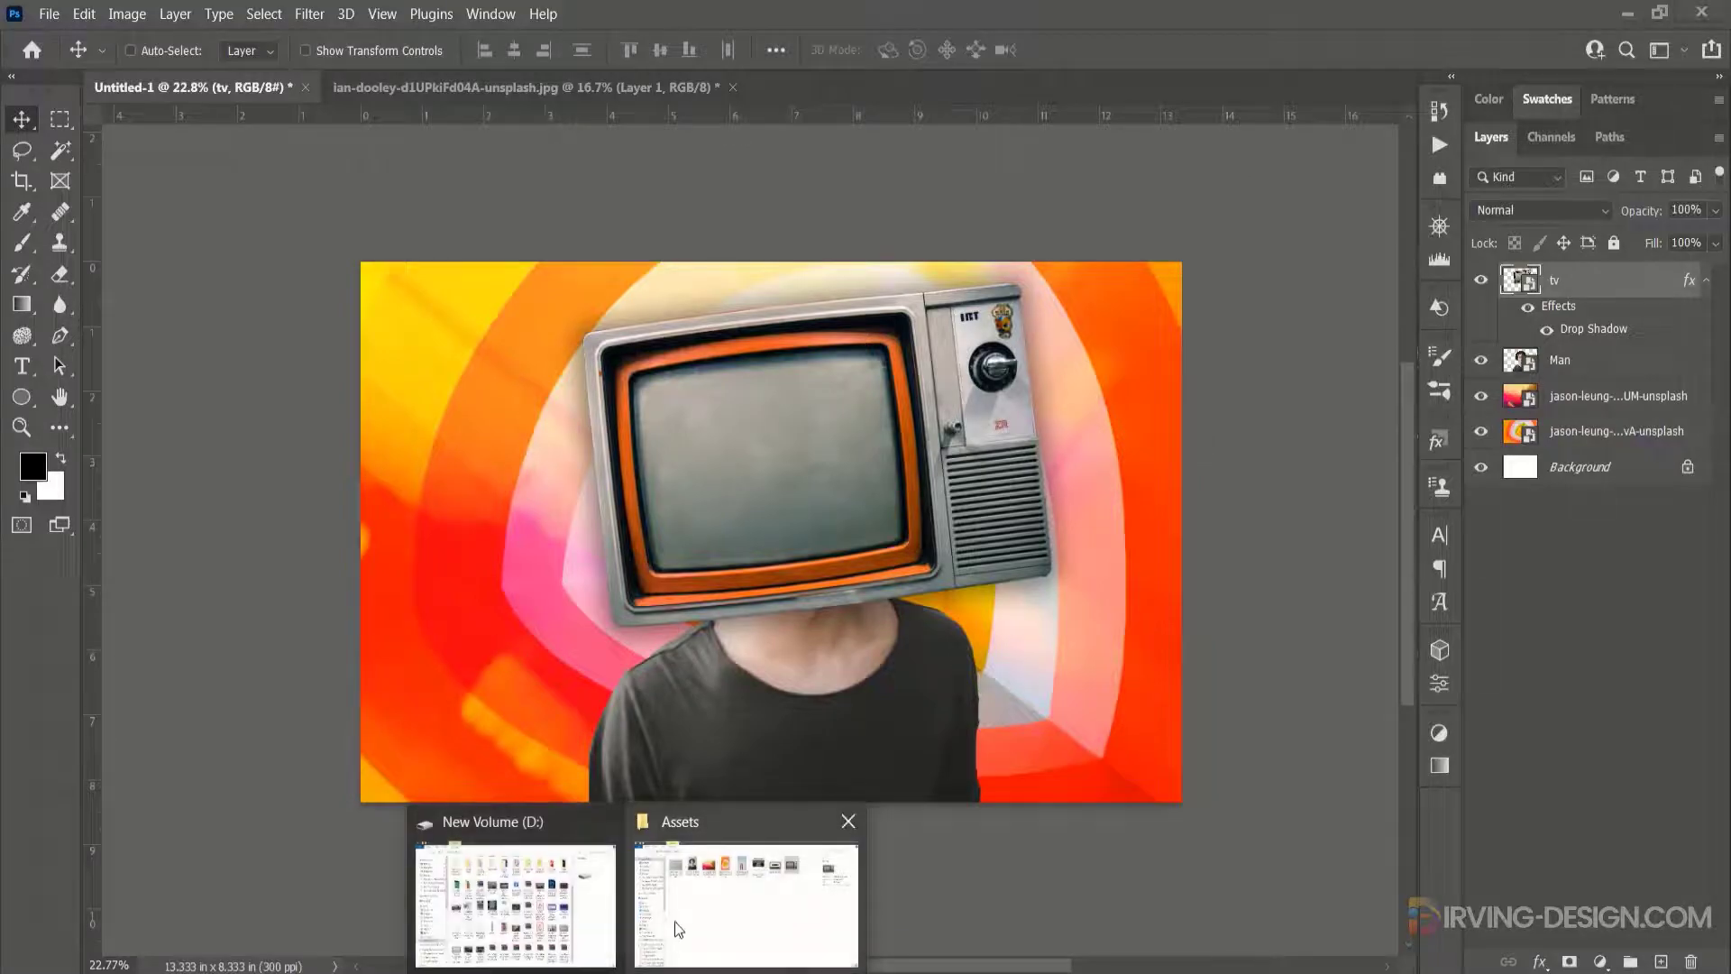
click(674, 922)
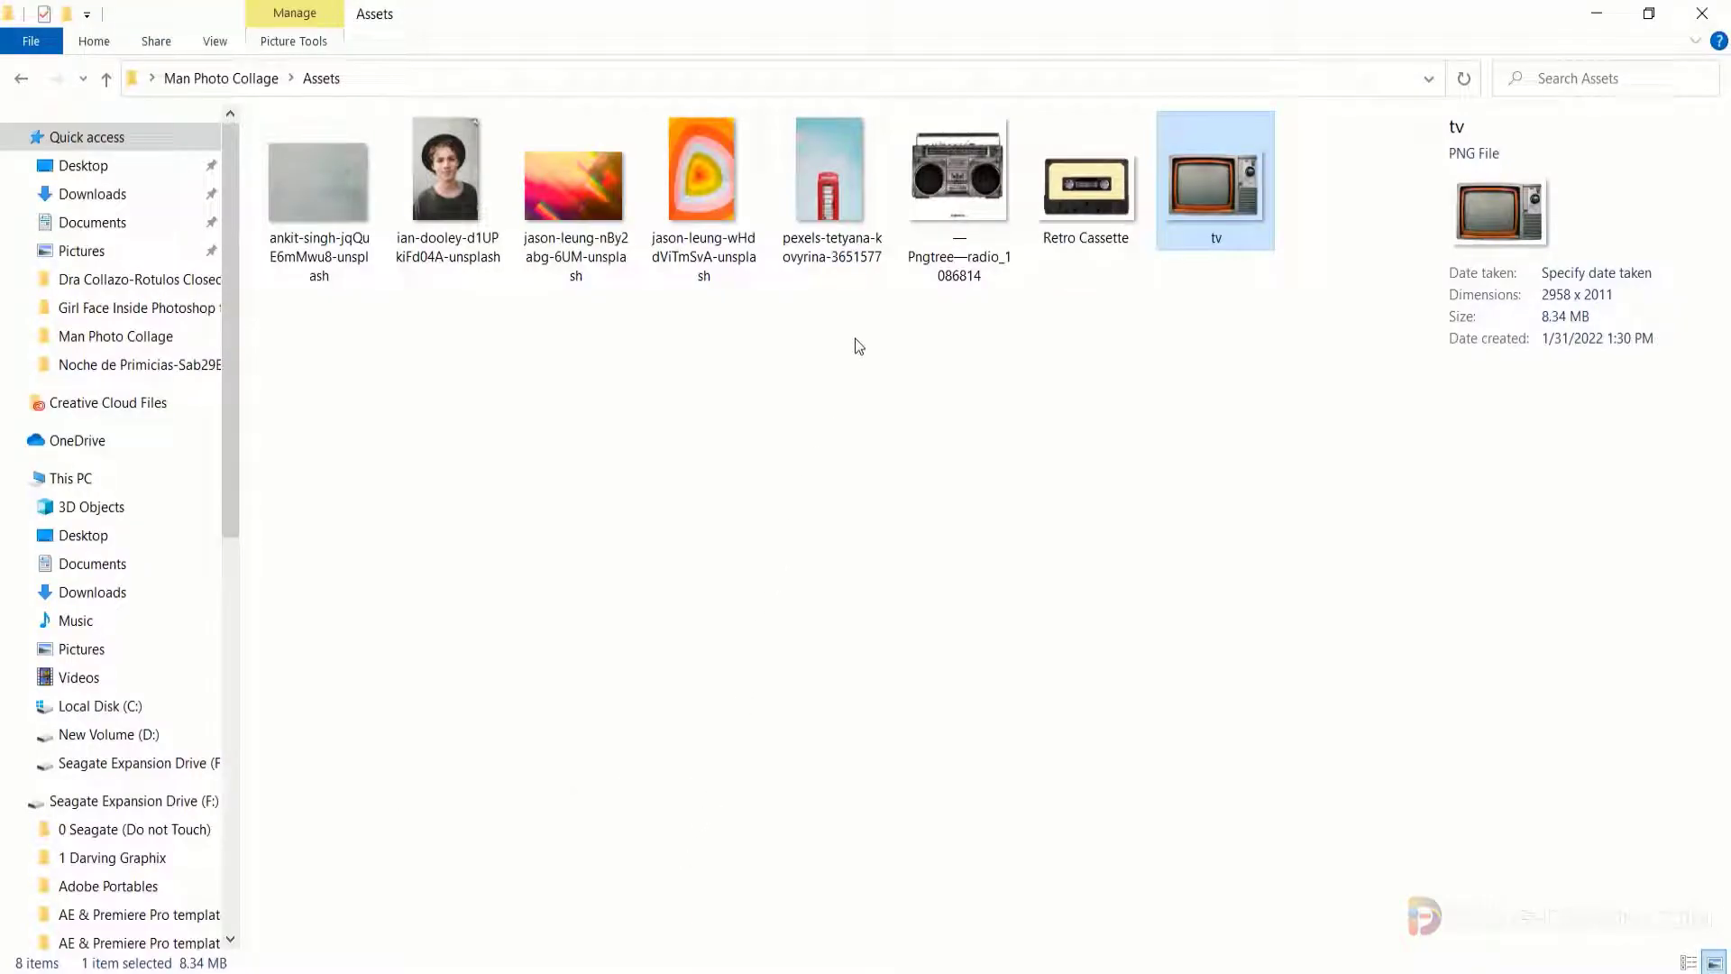
click(978, 180)
drag(960, 184, 575, 538)
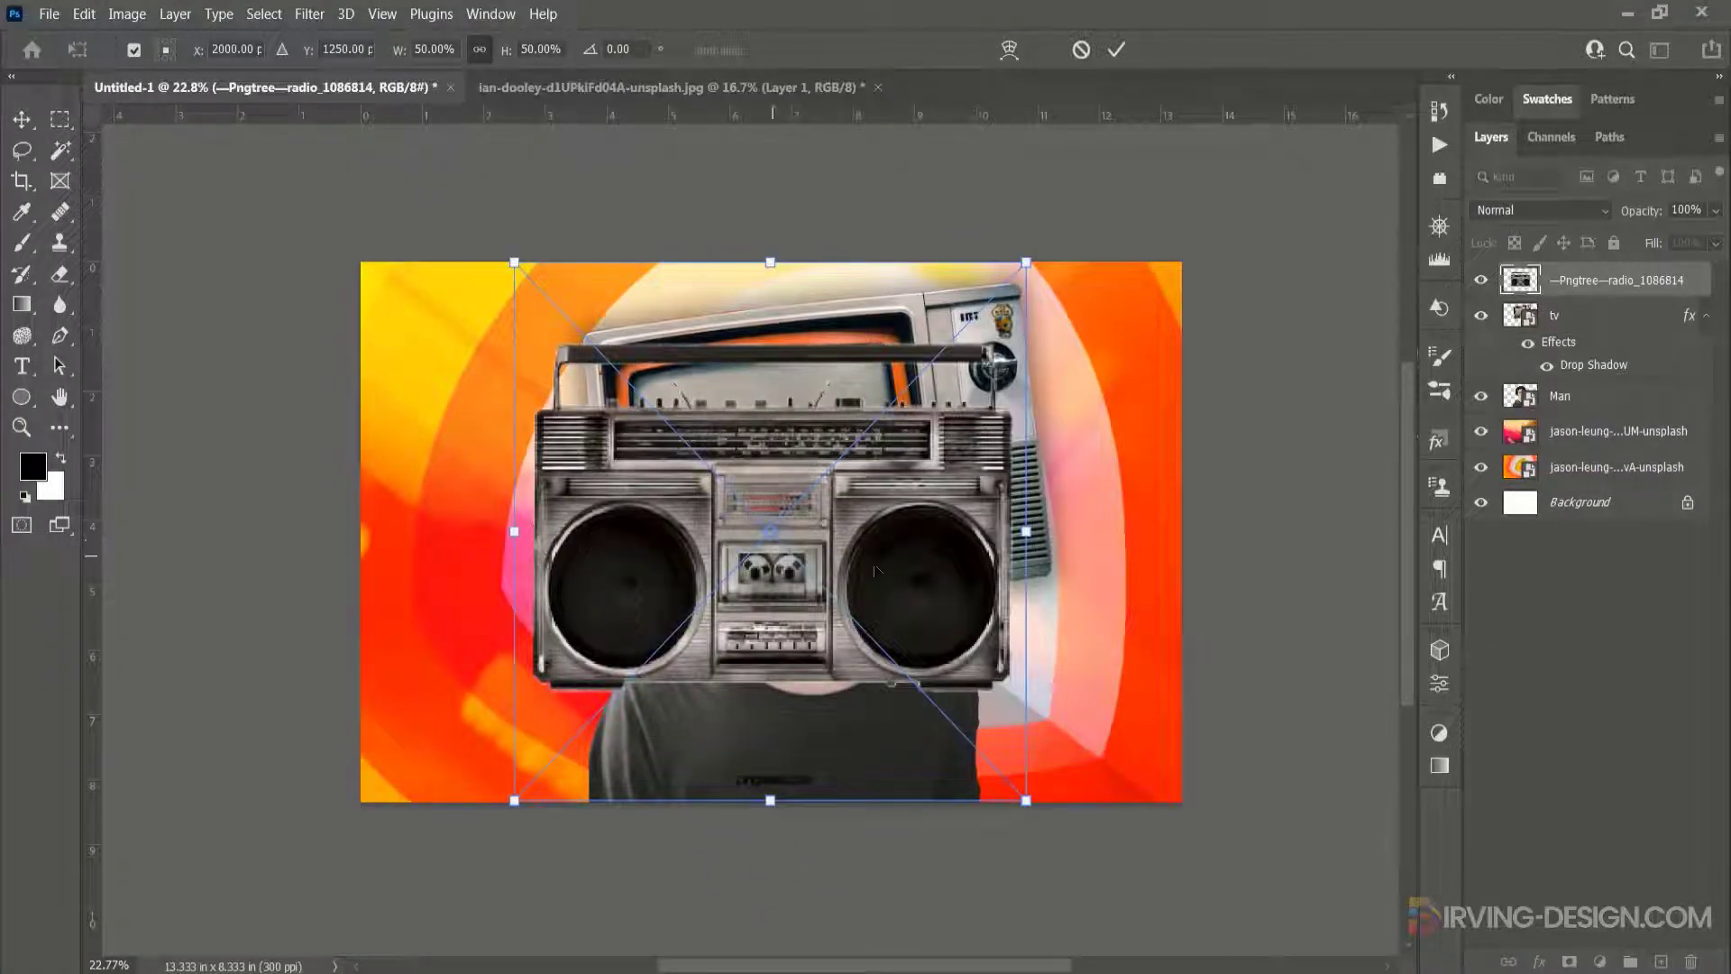
Step: Scale the radio to about 33%, tilt it clockwise, and position it over the lower-left corner of the TV and the man's shoulder
drag(941, 570, 787, 537)
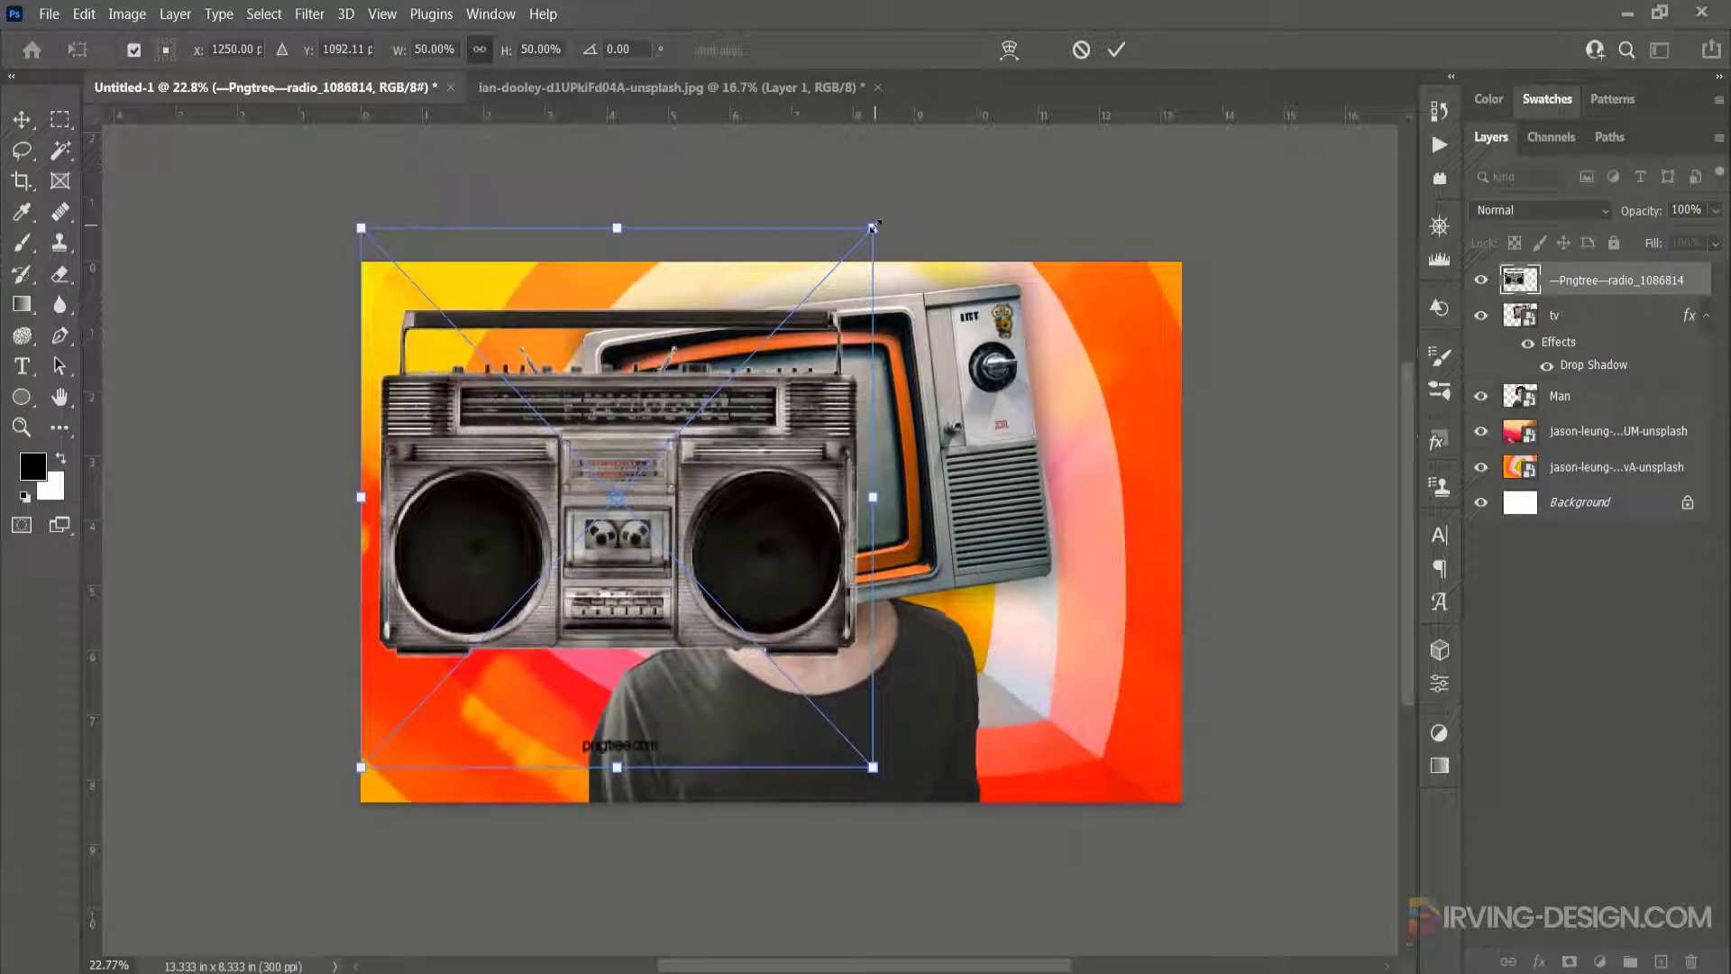
drag(872, 227, 635, 477)
drag(590, 590, 618, 511)
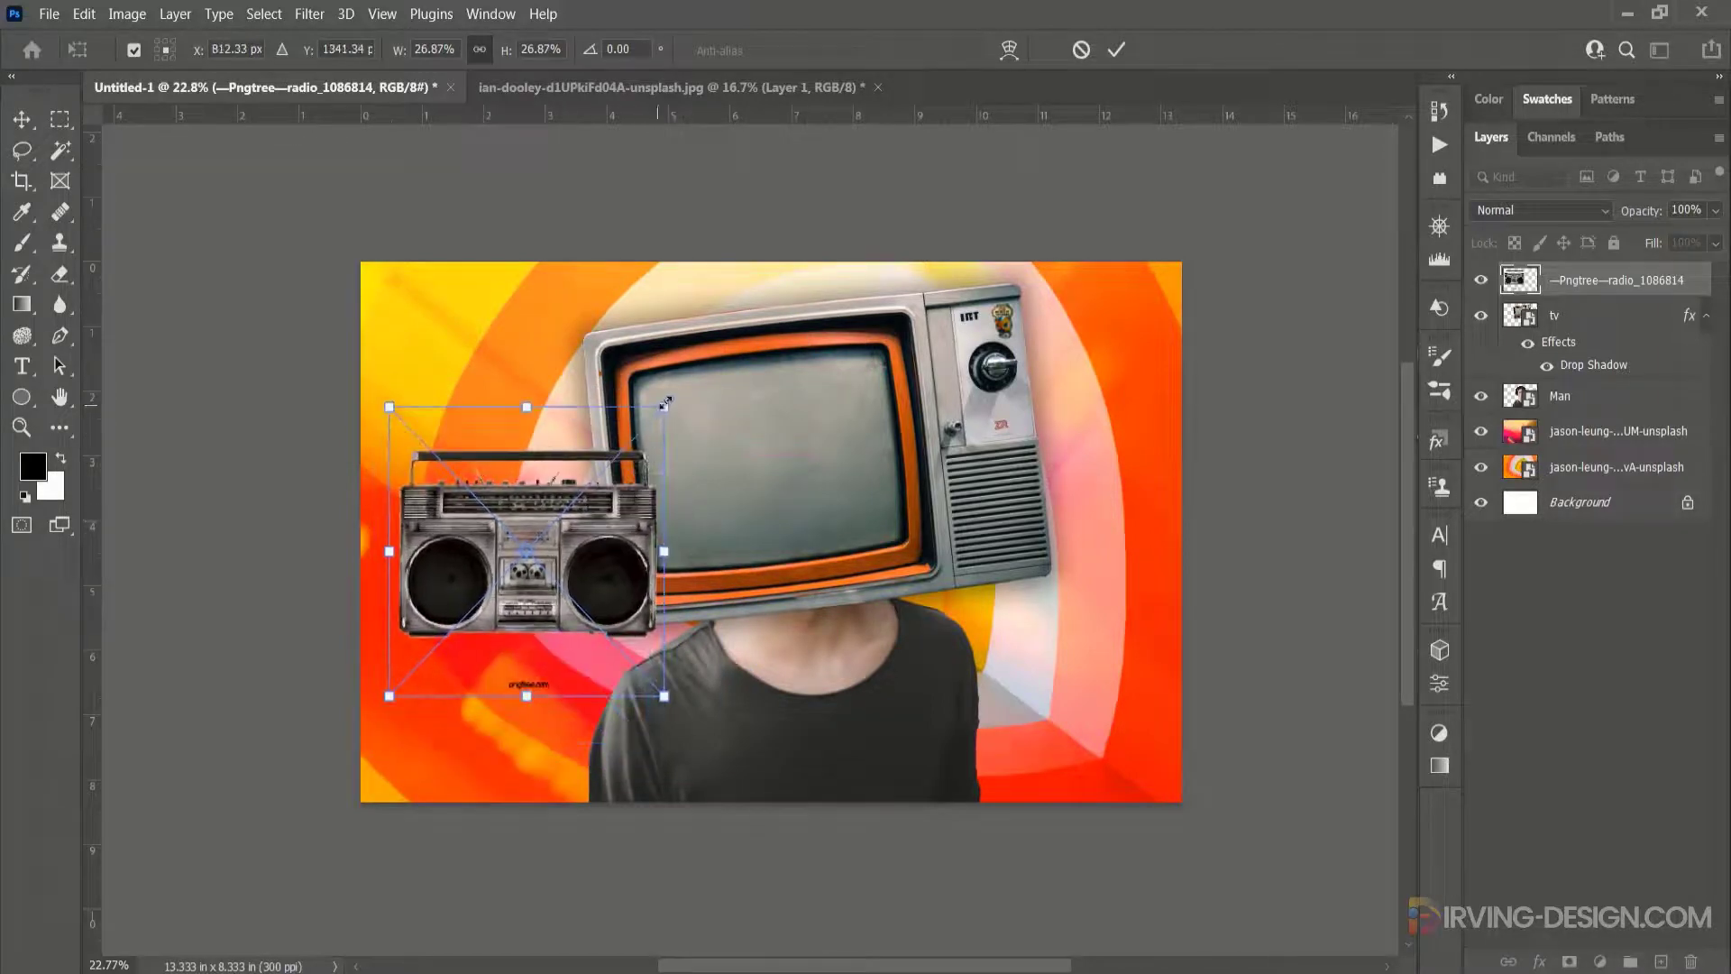
drag(665, 403, 741, 358)
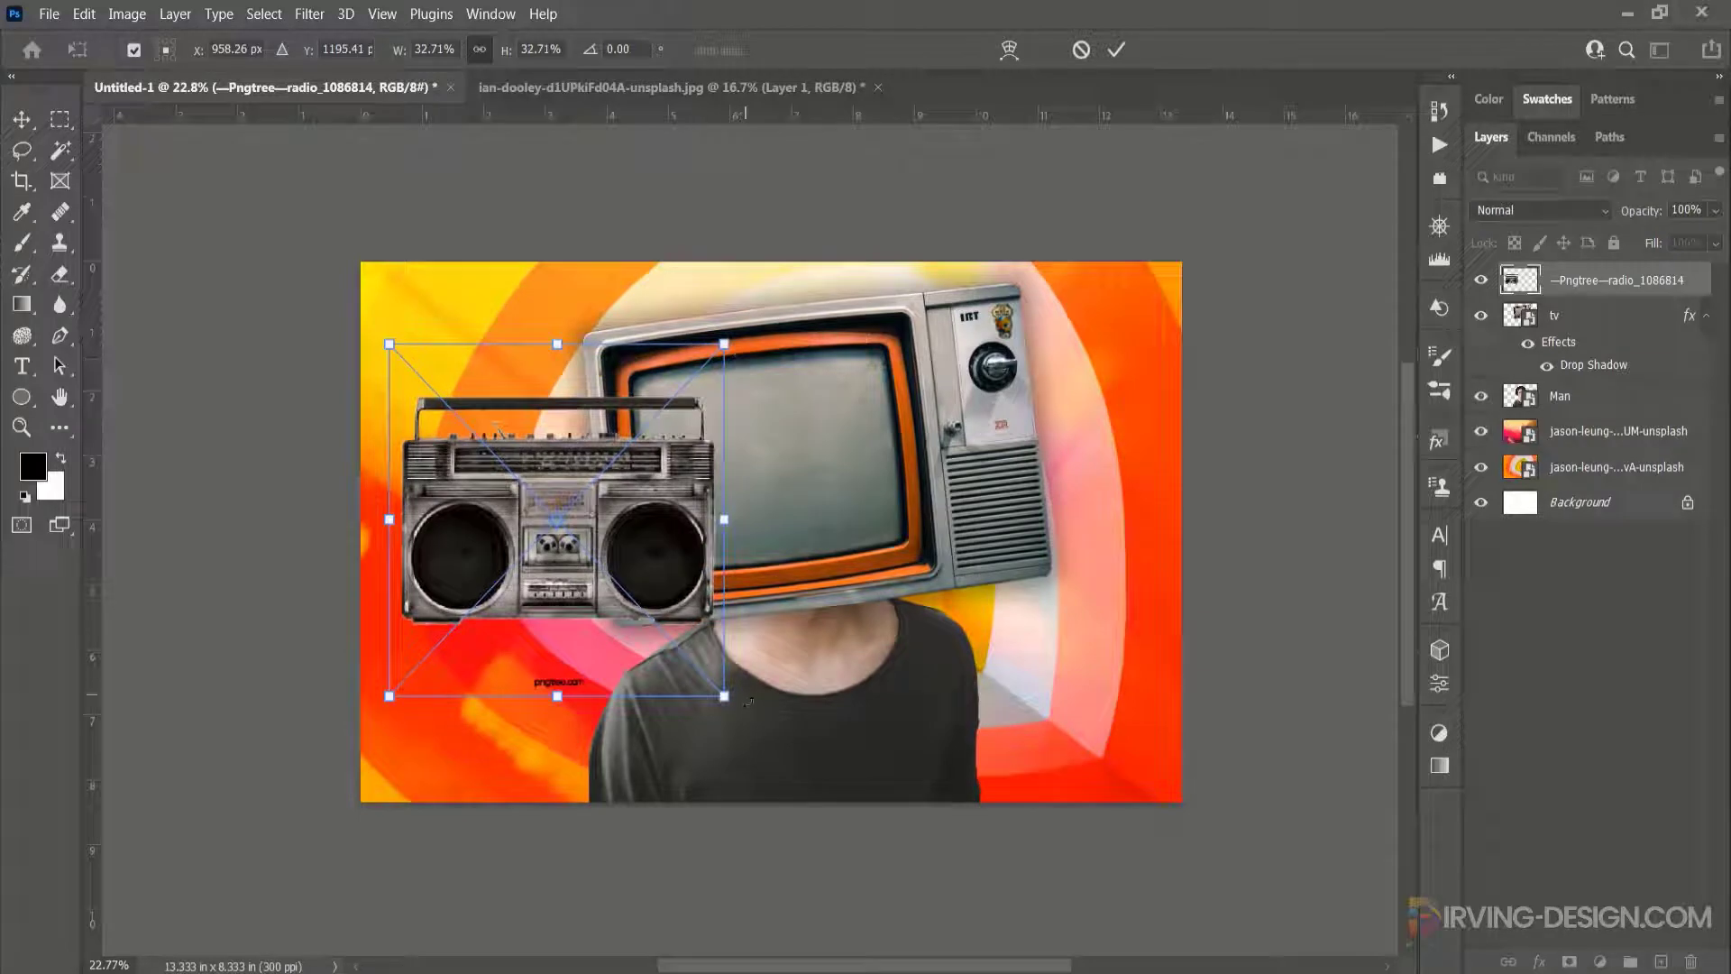
drag(749, 701, 702, 809)
drag(637, 514, 659, 539)
mouse_move(837, 416)
mouse_down()
mouse_move(848, 397)
mouse_move(837, 443)
mouse_up()
key(Return)
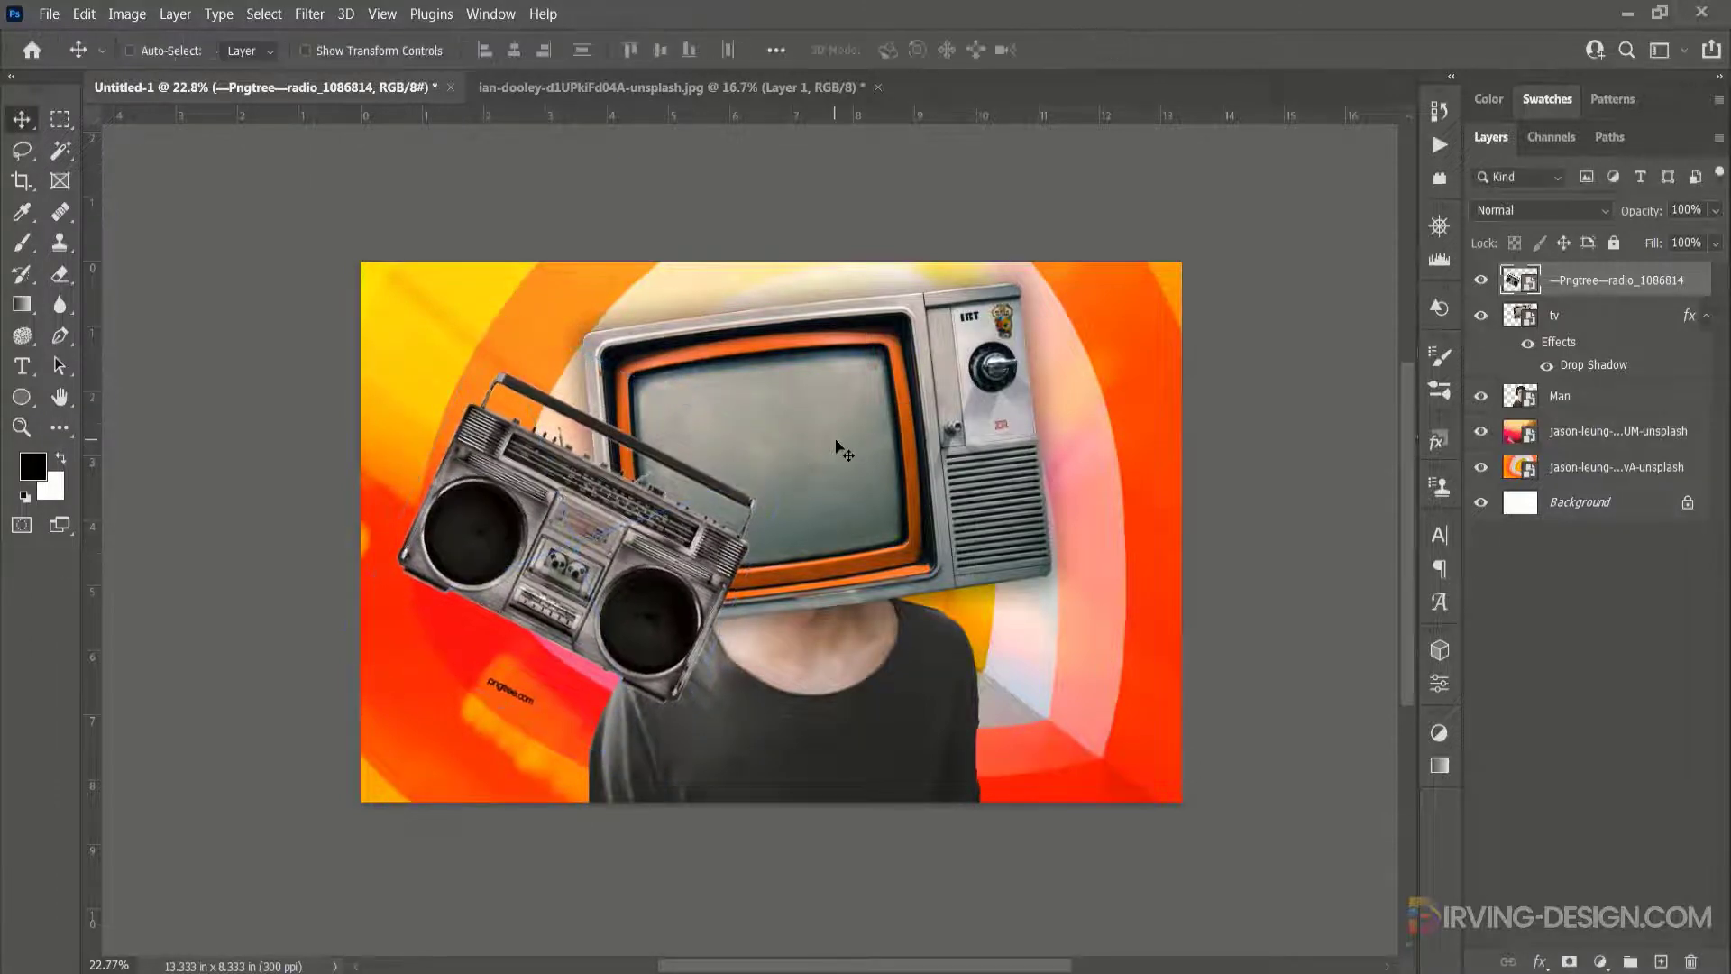
Step: Add a layer mask to the Pngtree radio layer and paint out the pngtree.com watermark with a smaller soft black brush at 99% opacity
click(1568, 963)
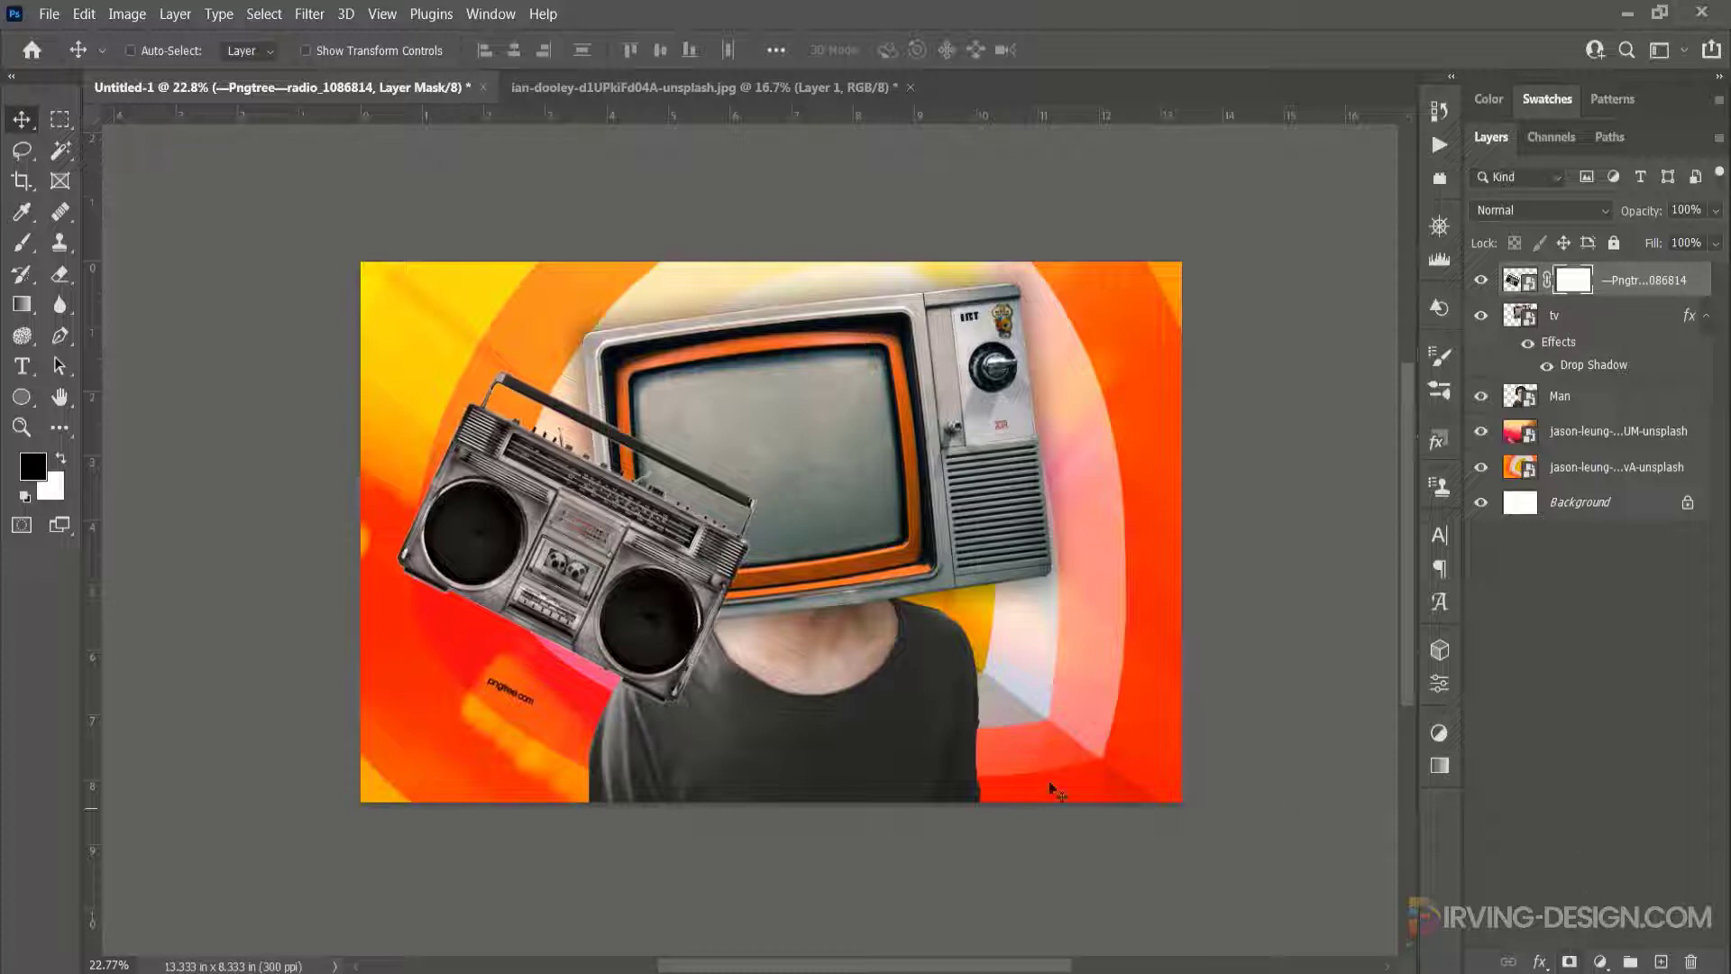
key(b)
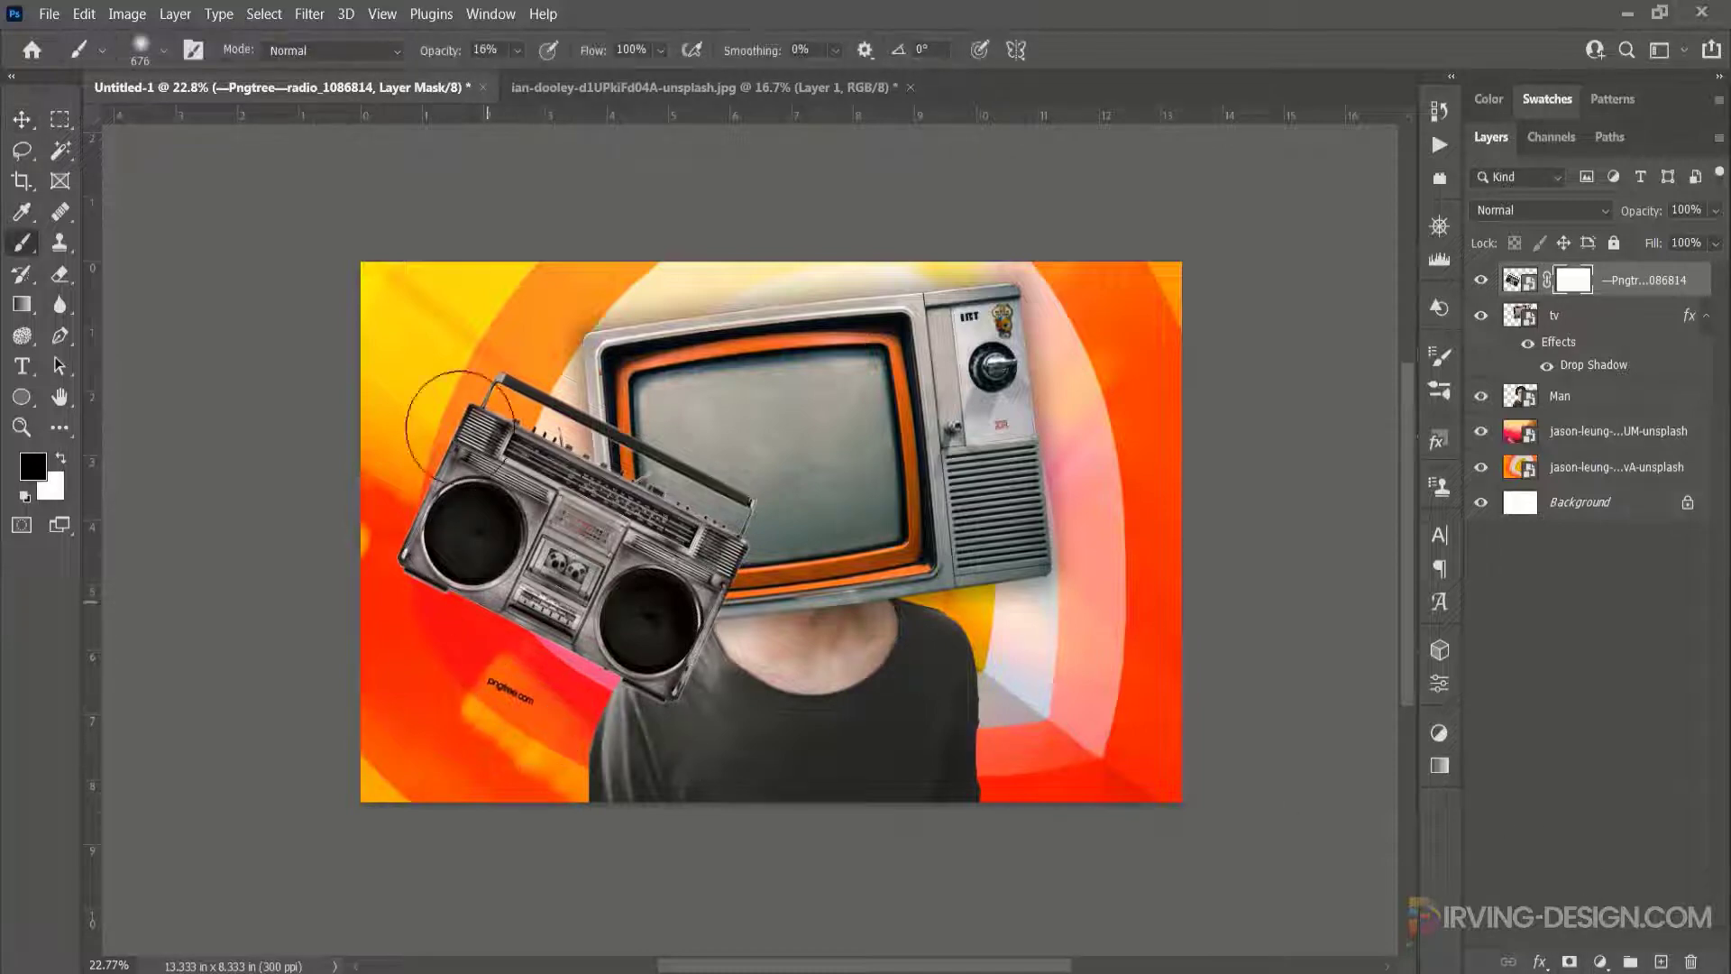
drag(438, 53, 580, 62)
right_click(622, 365)
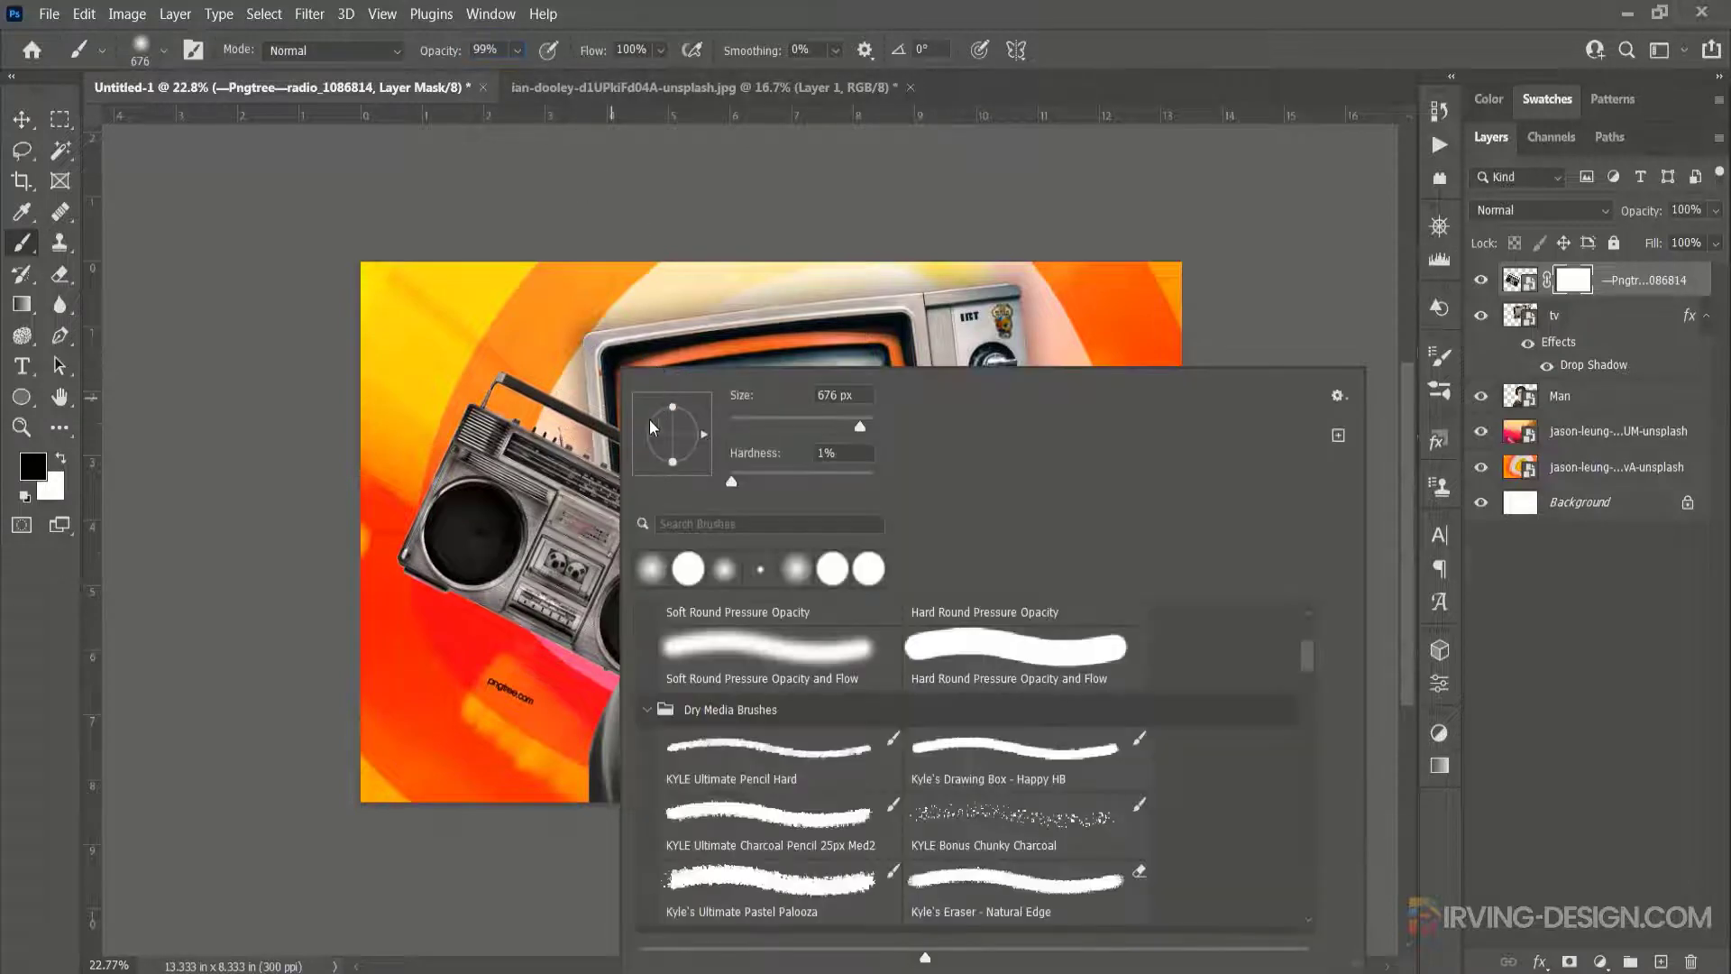
drag(760, 427, 751, 426)
drag(798, 424, 831, 419)
mouse_move(484, 668)
mouse_down()
mouse_move(549, 702)
mouse_move(486, 681)
mouse_move(534, 716)
mouse_move(486, 669)
mouse_move(520, 711)
mouse_move(454, 641)
mouse_move(521, 674)
mouse_up()
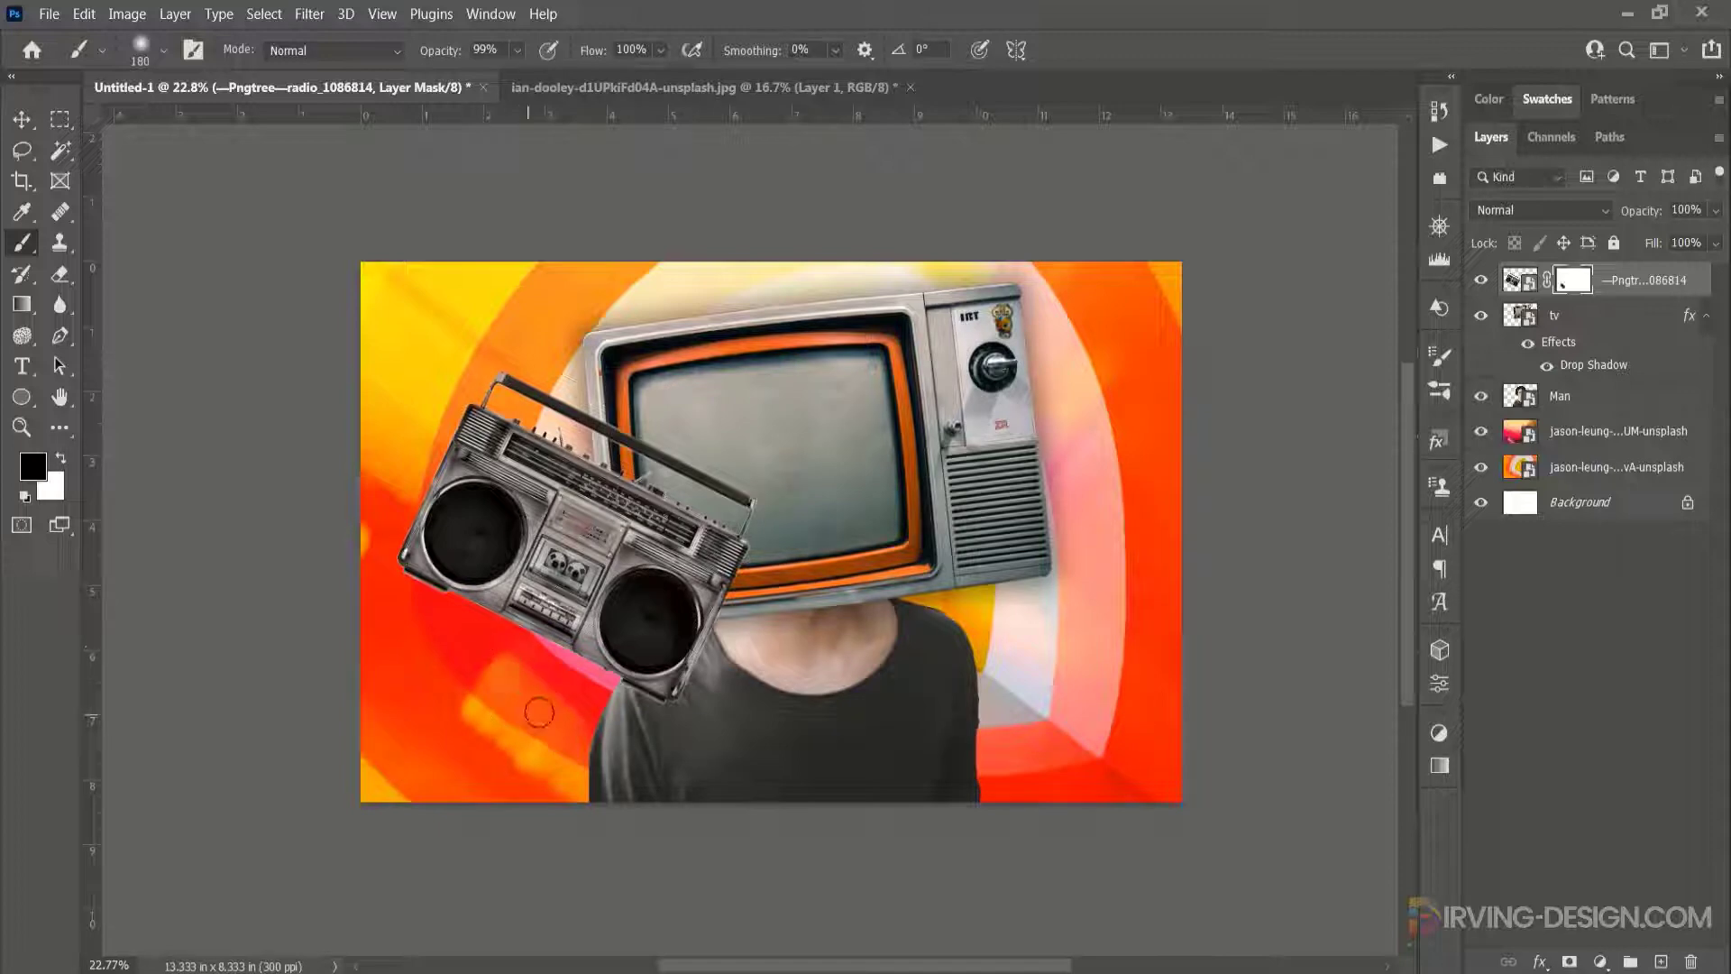
Step: Rename the Pngtree radio layer as Radio
key(v)
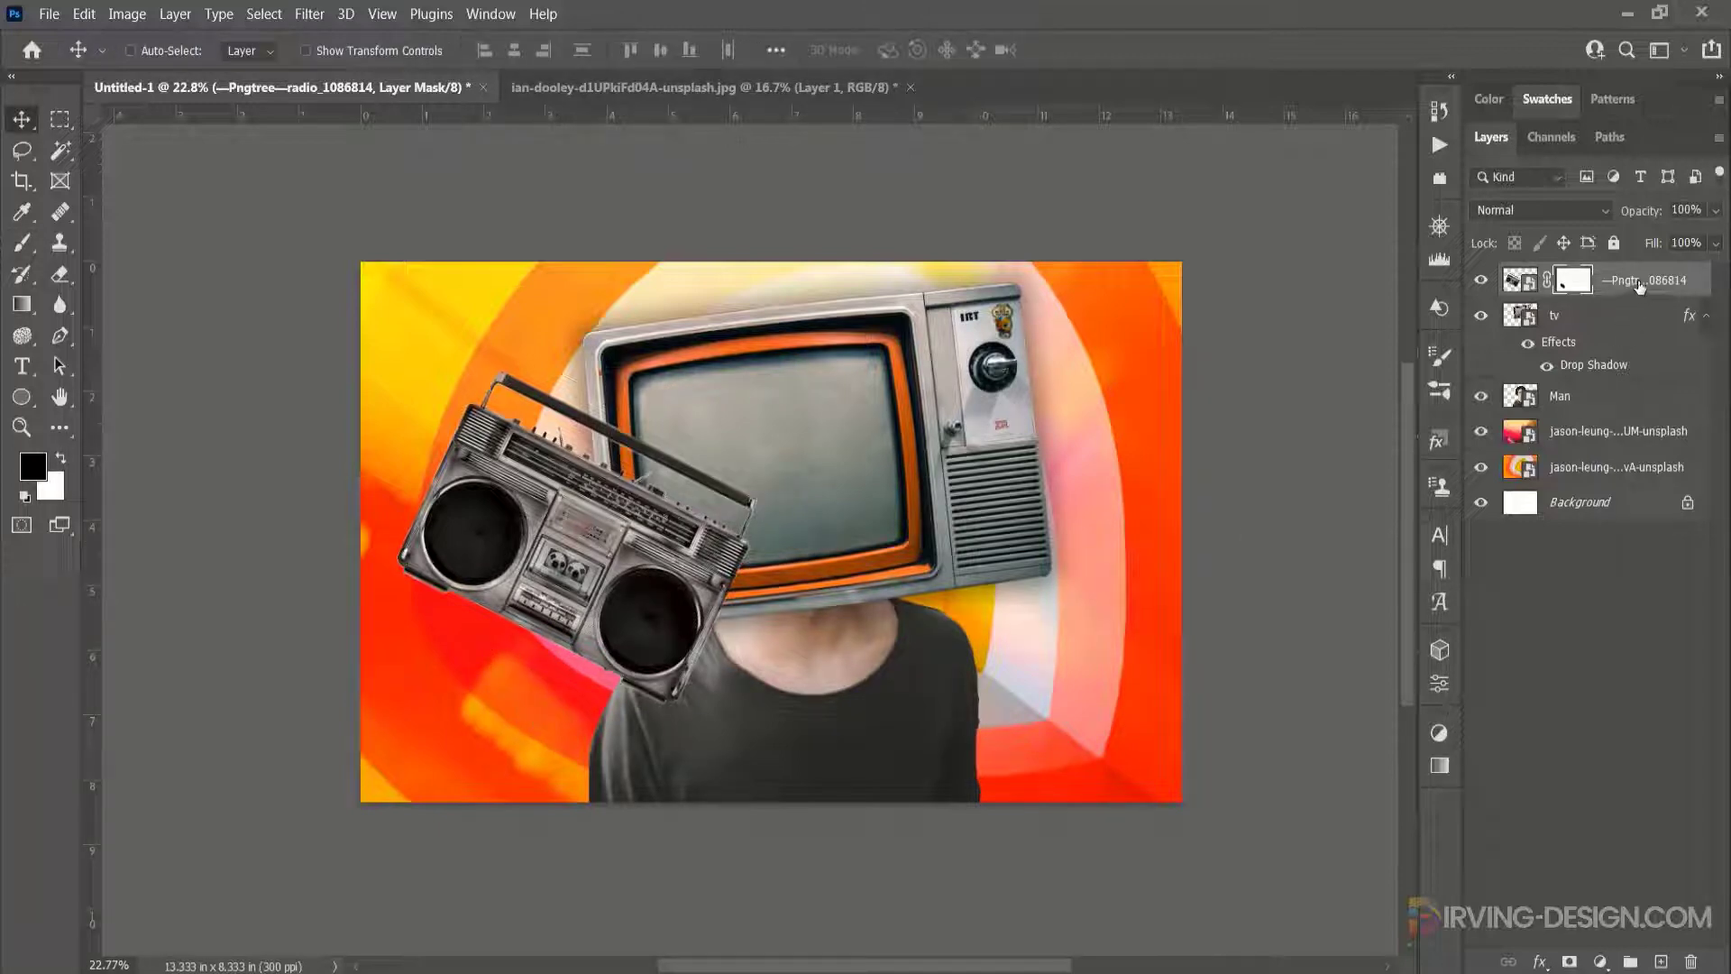
double_click(1640, 282)
text(Radio)
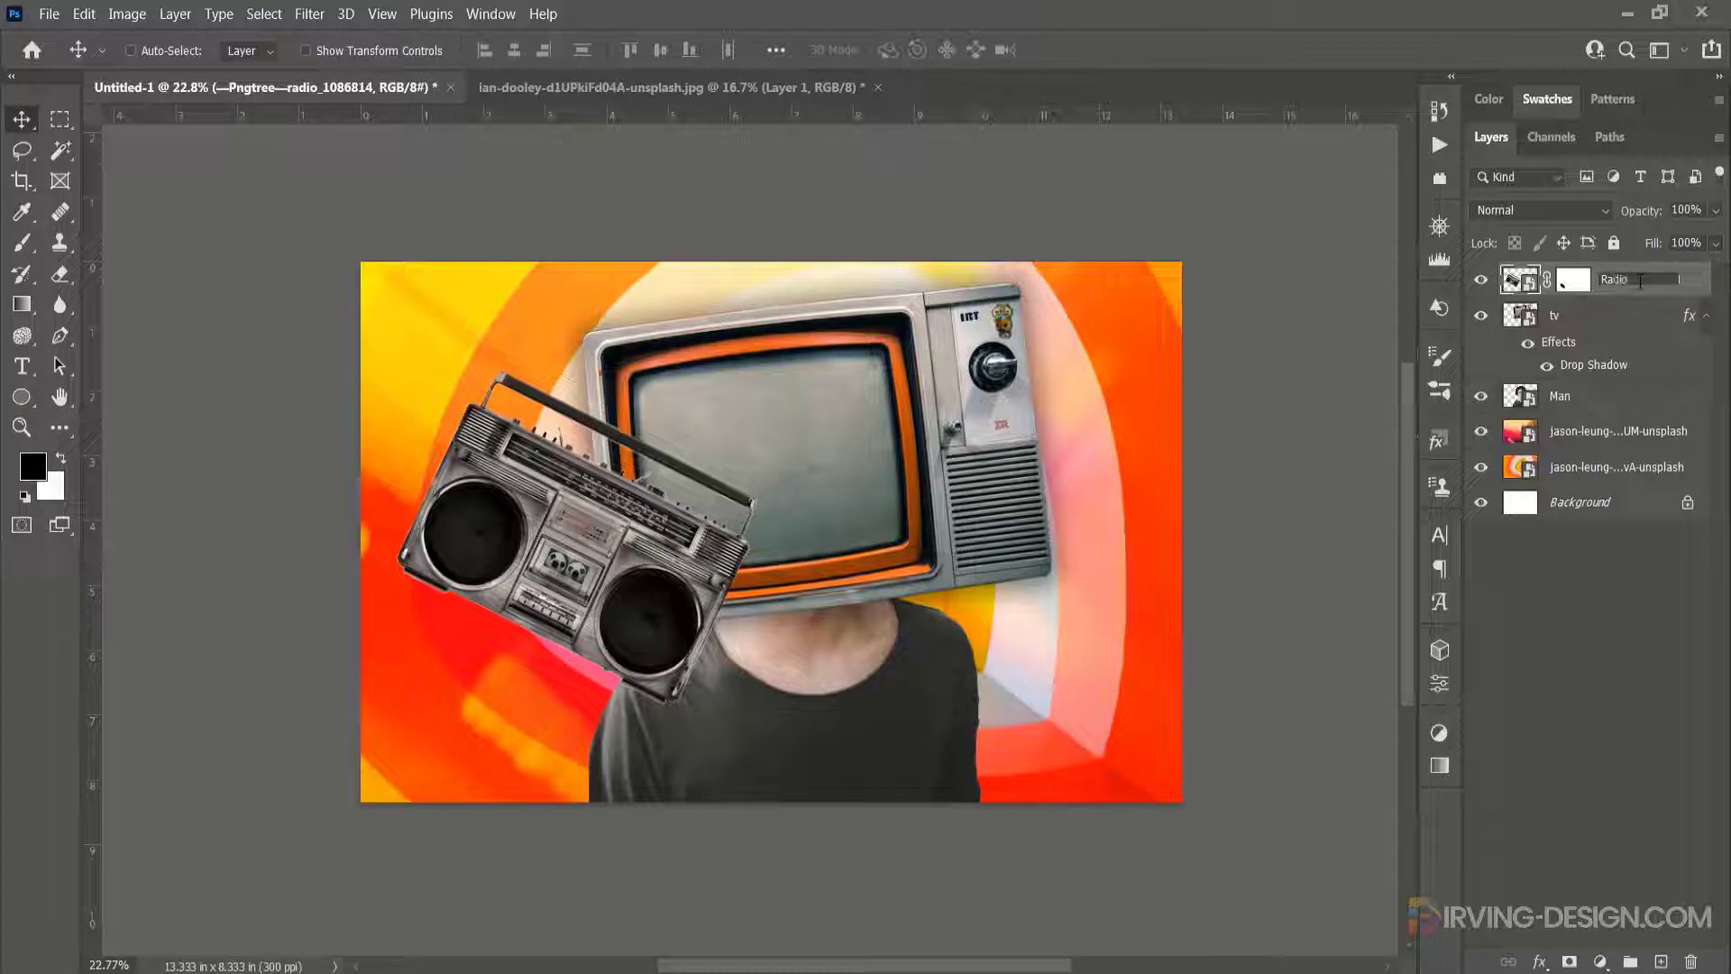
key(Return)
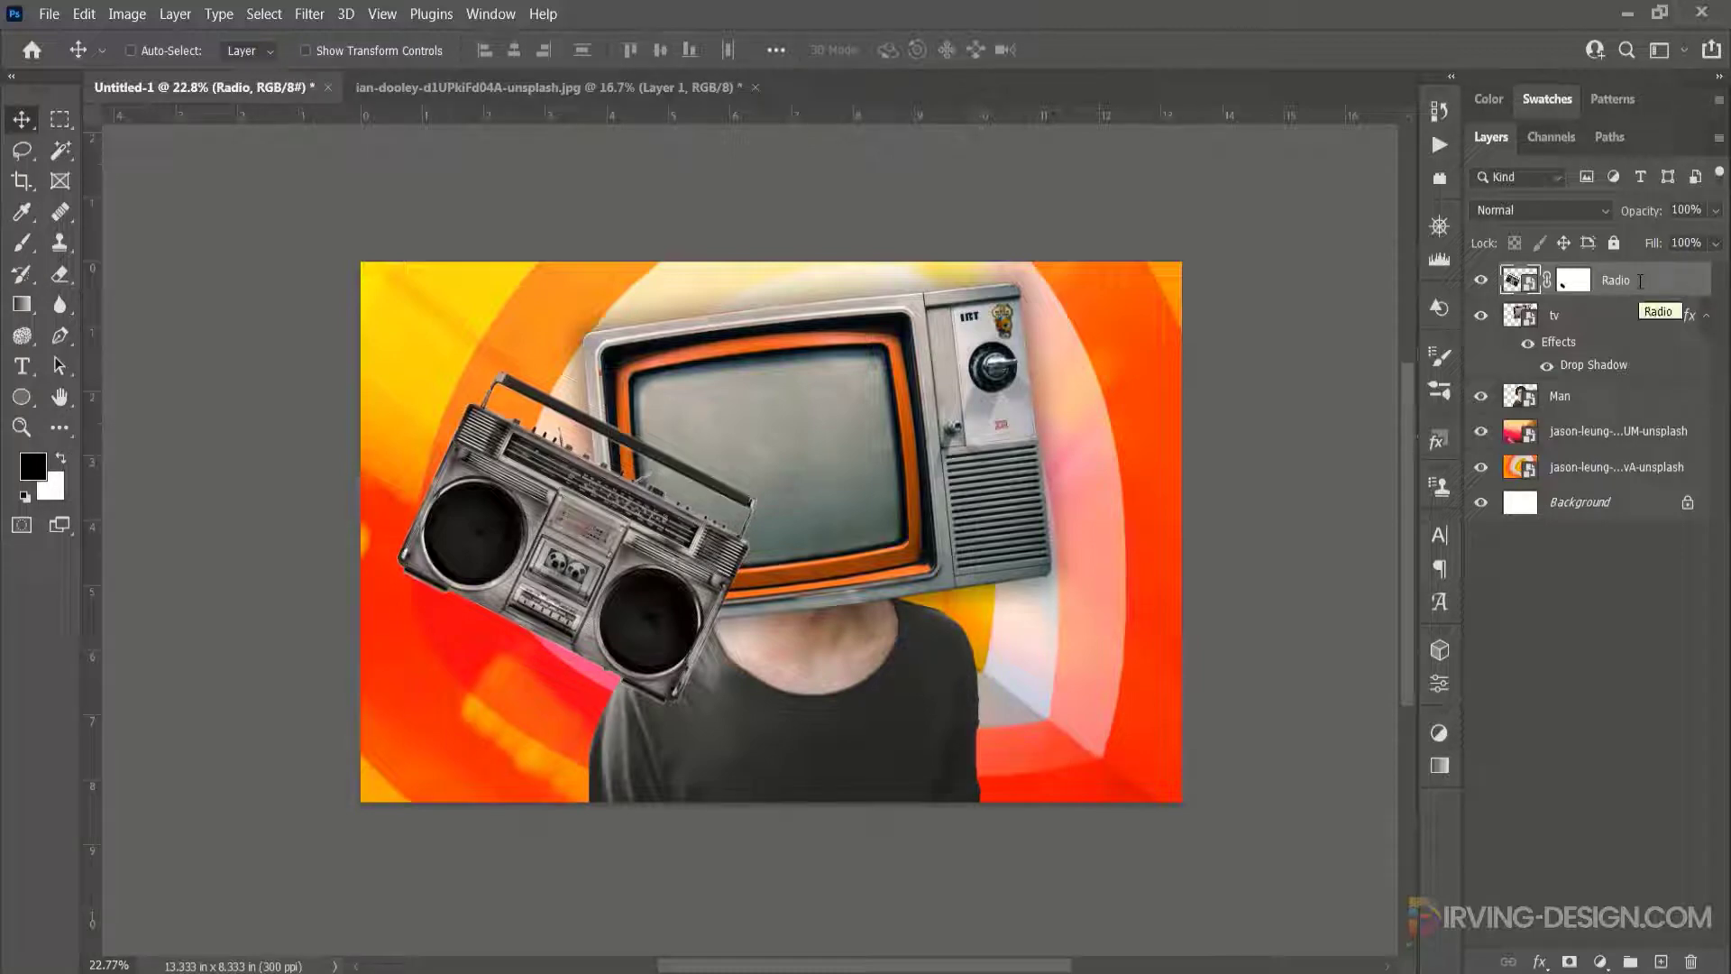
Step: Place the Radio layer directly below the Man layer and shift the radio slightly down in the image
drag(1640, 280, 1629, 401)
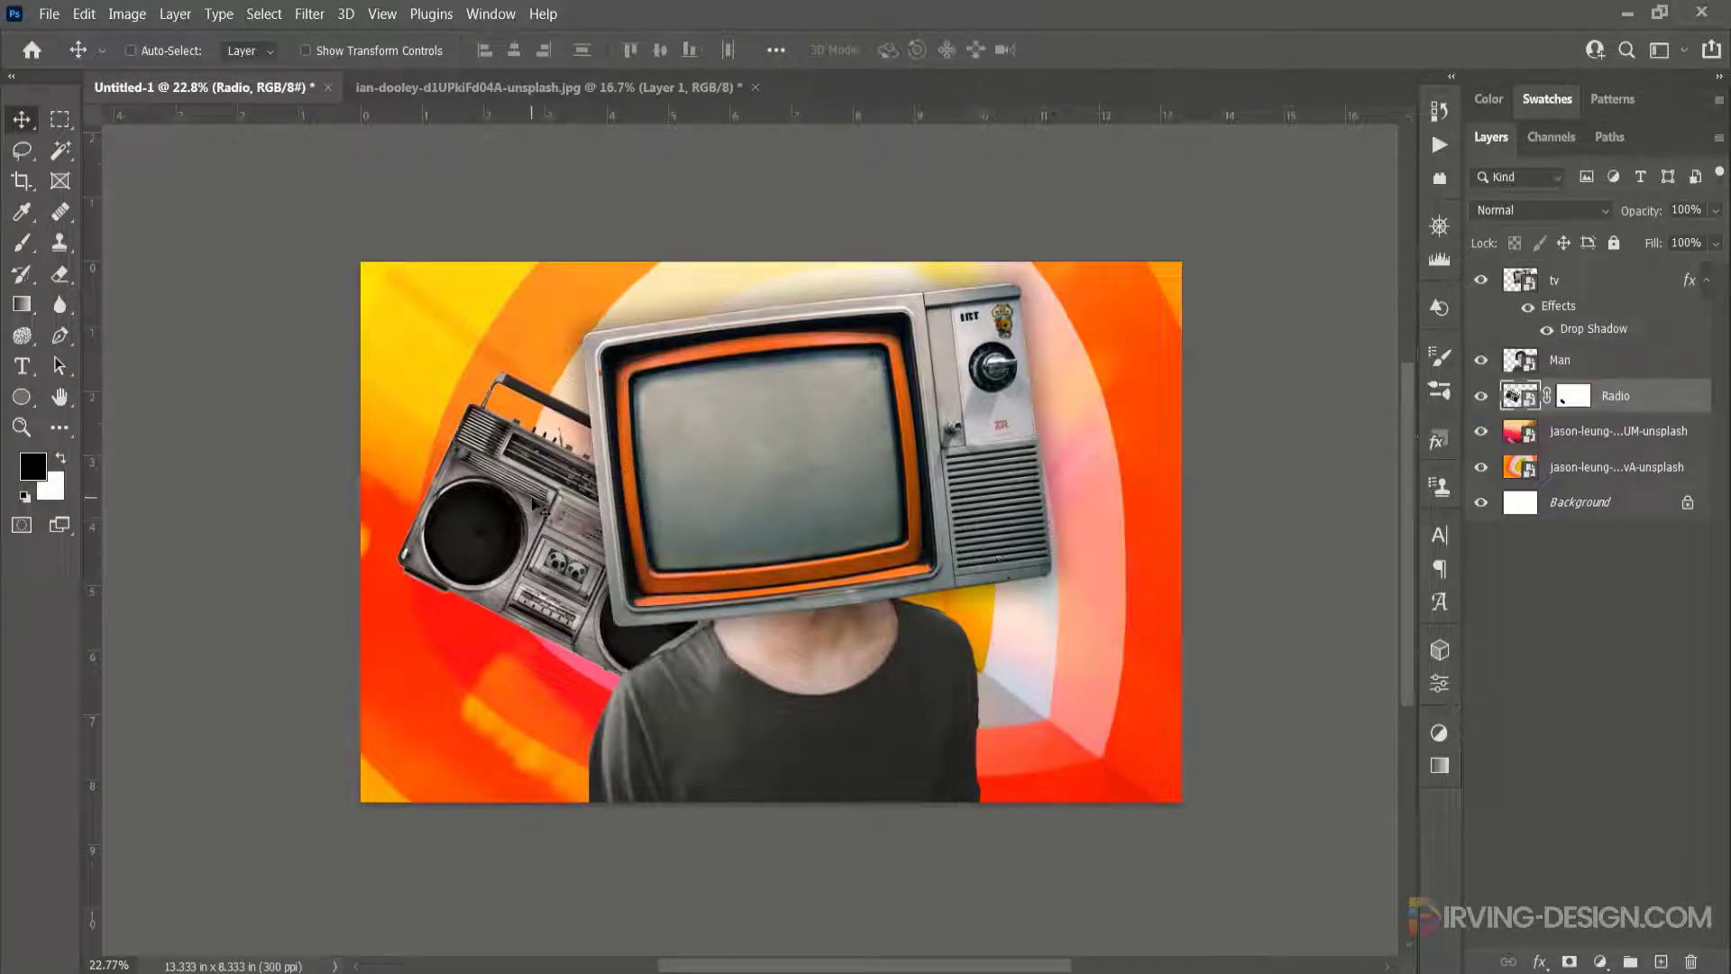
drag(545, 512, 539, 552)
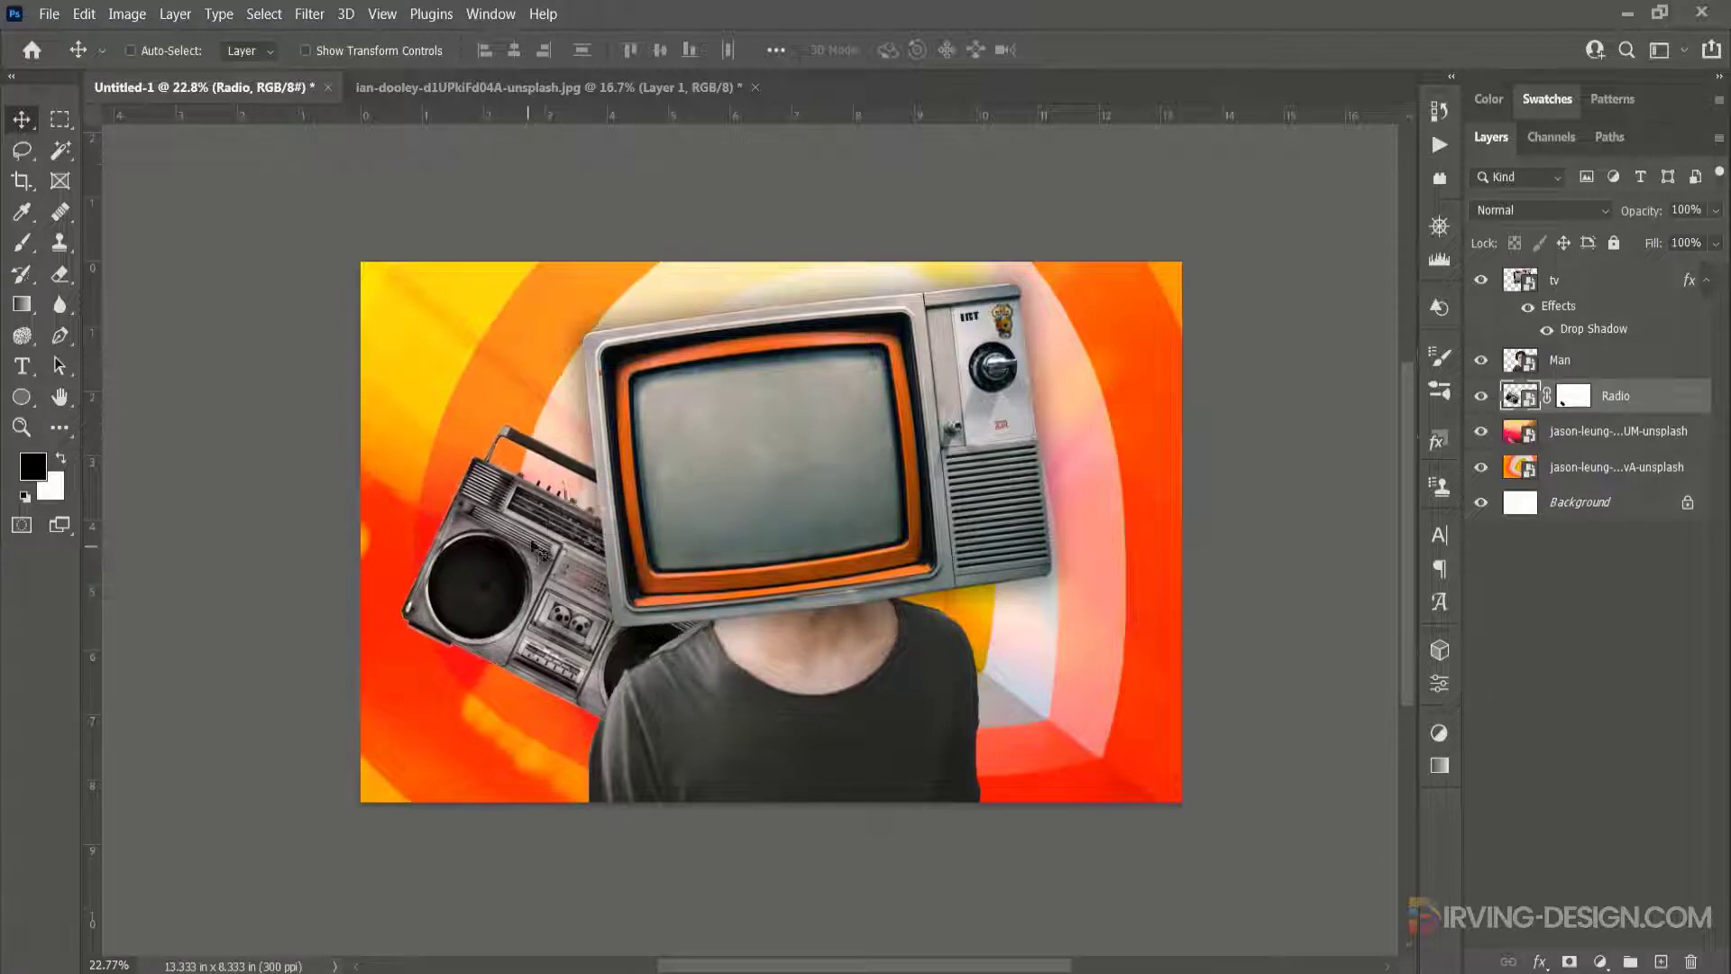
Step: Apply a white (ffffff) 16 px outside Stroke at 100% opacity to the Radio layer
double_click(1679, 399)
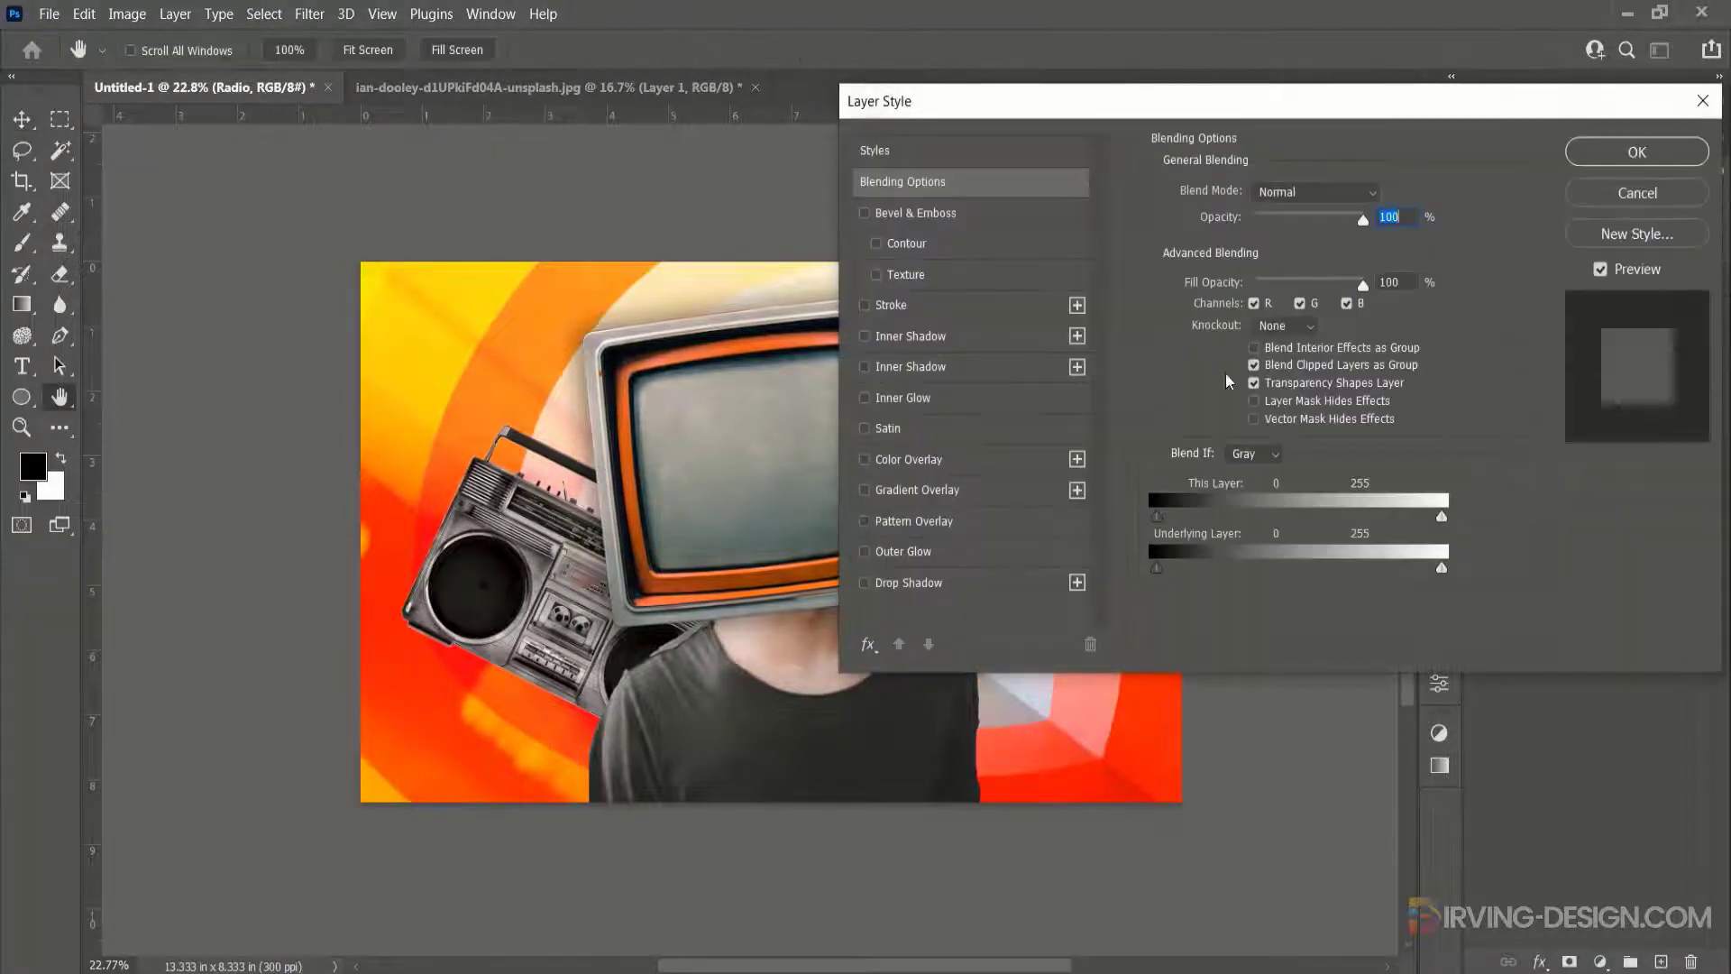
click(863, 305)
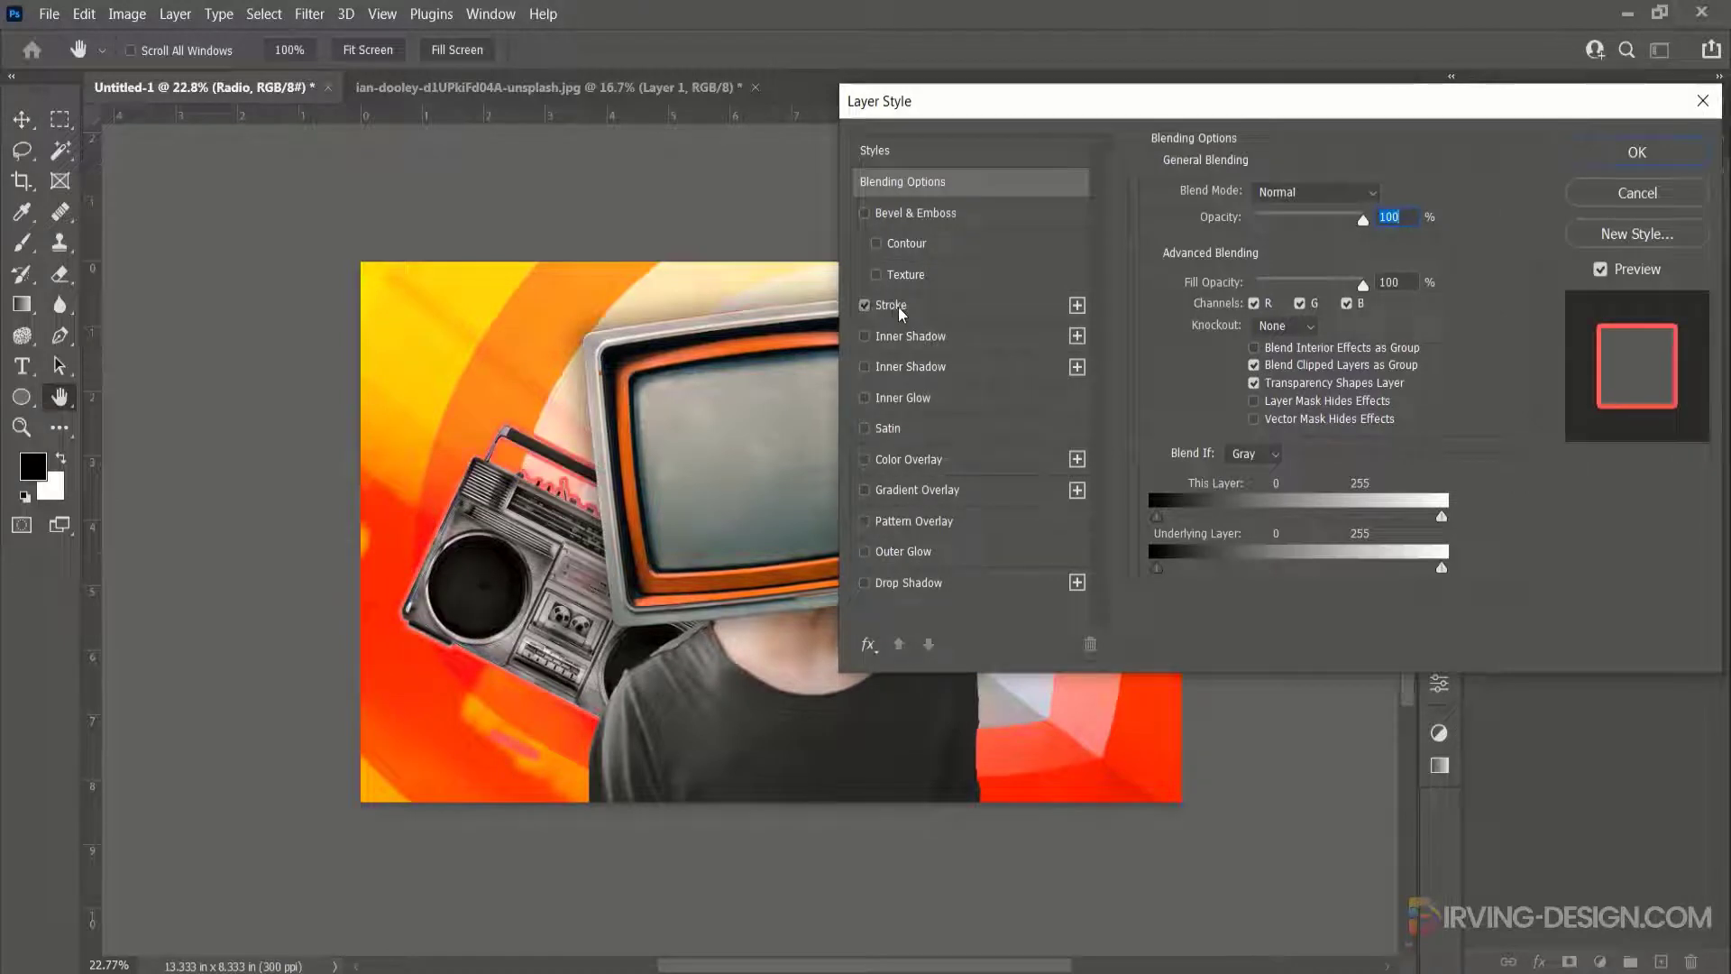
click(895, 307)
click(1206, 372)
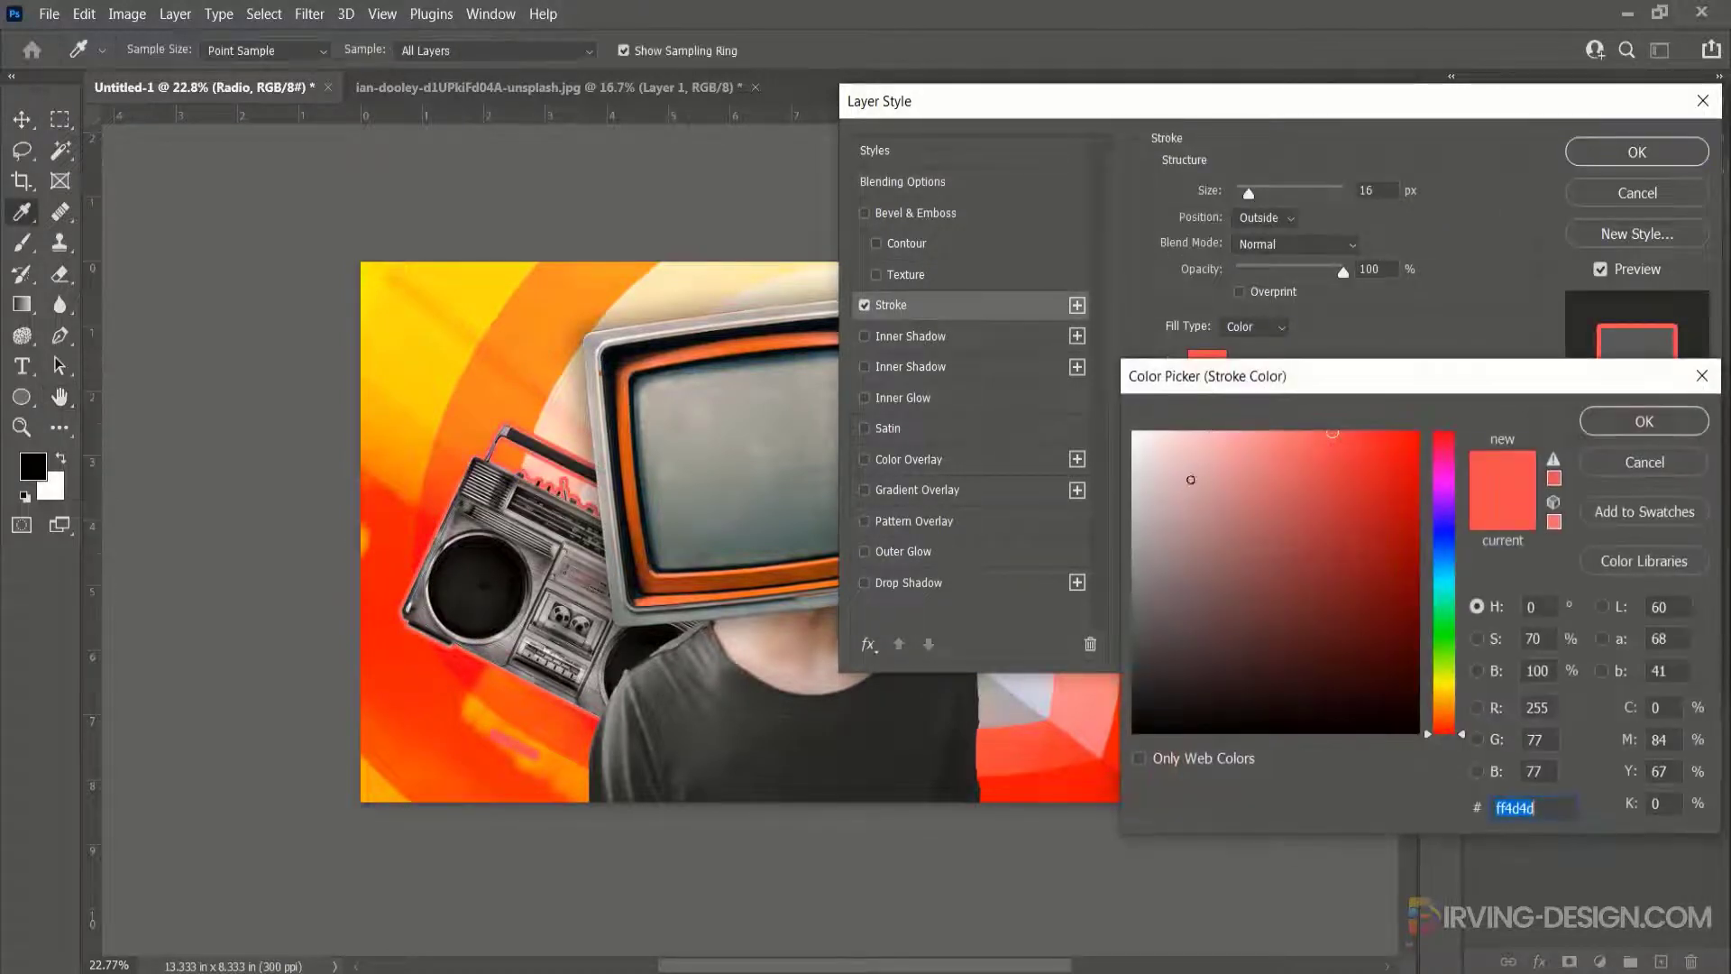
drag(1190, 478, 1075, 401)
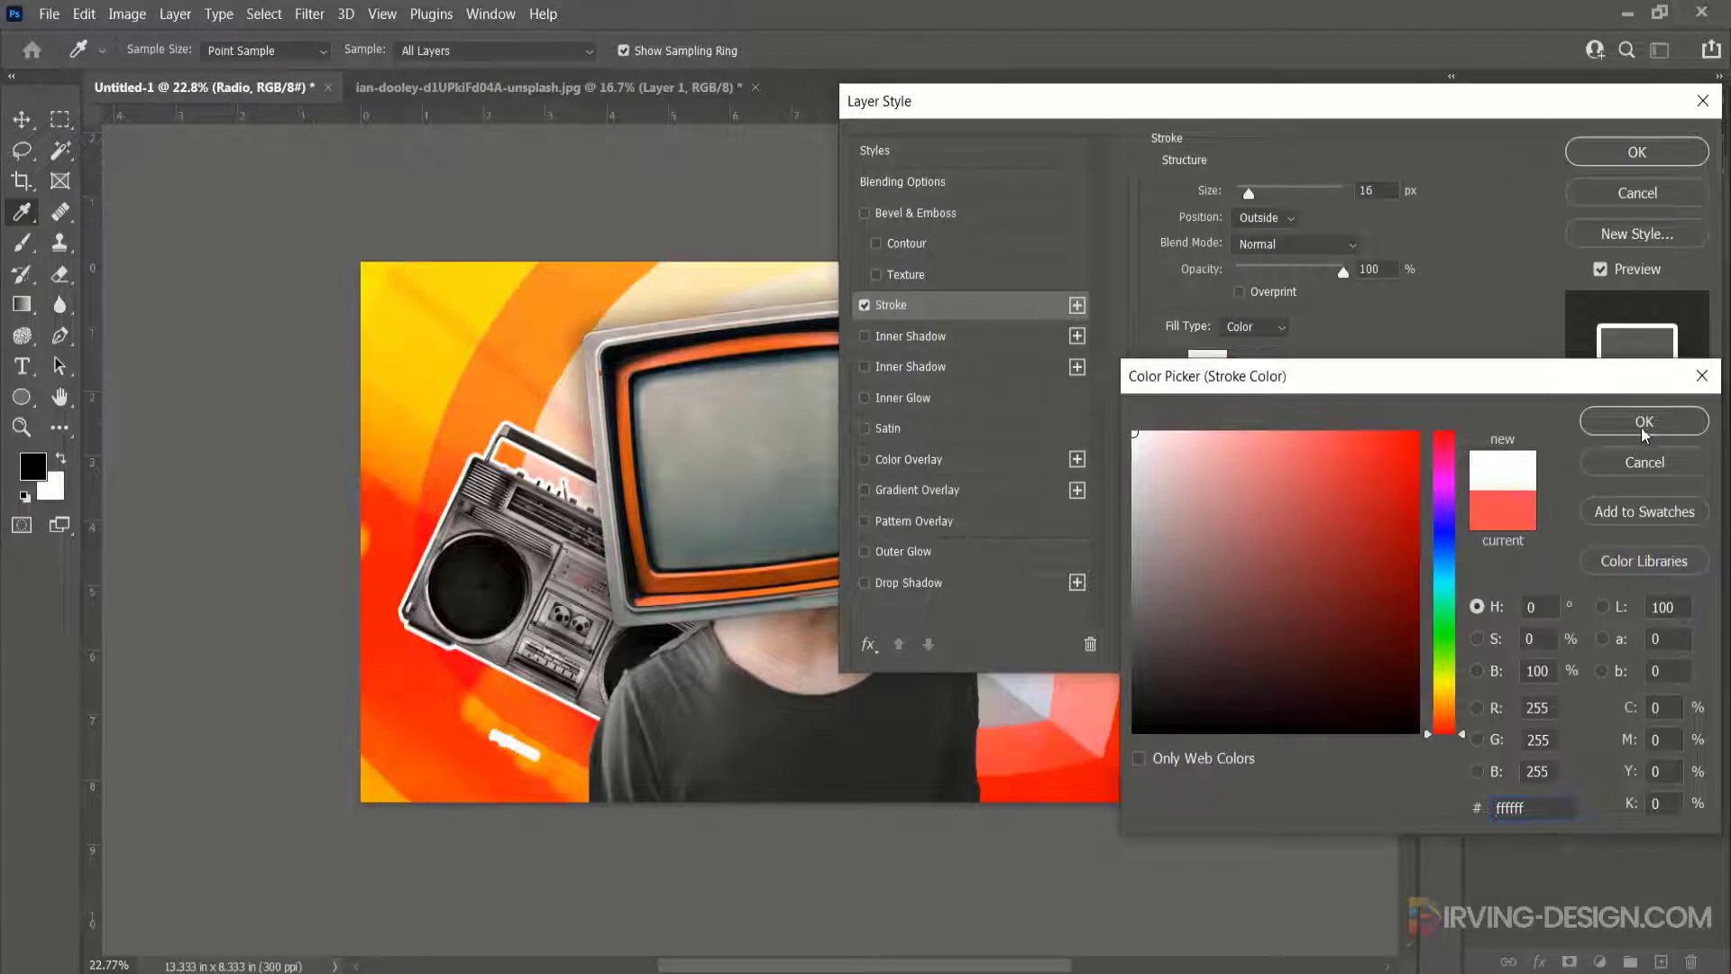
click(1645, 424)
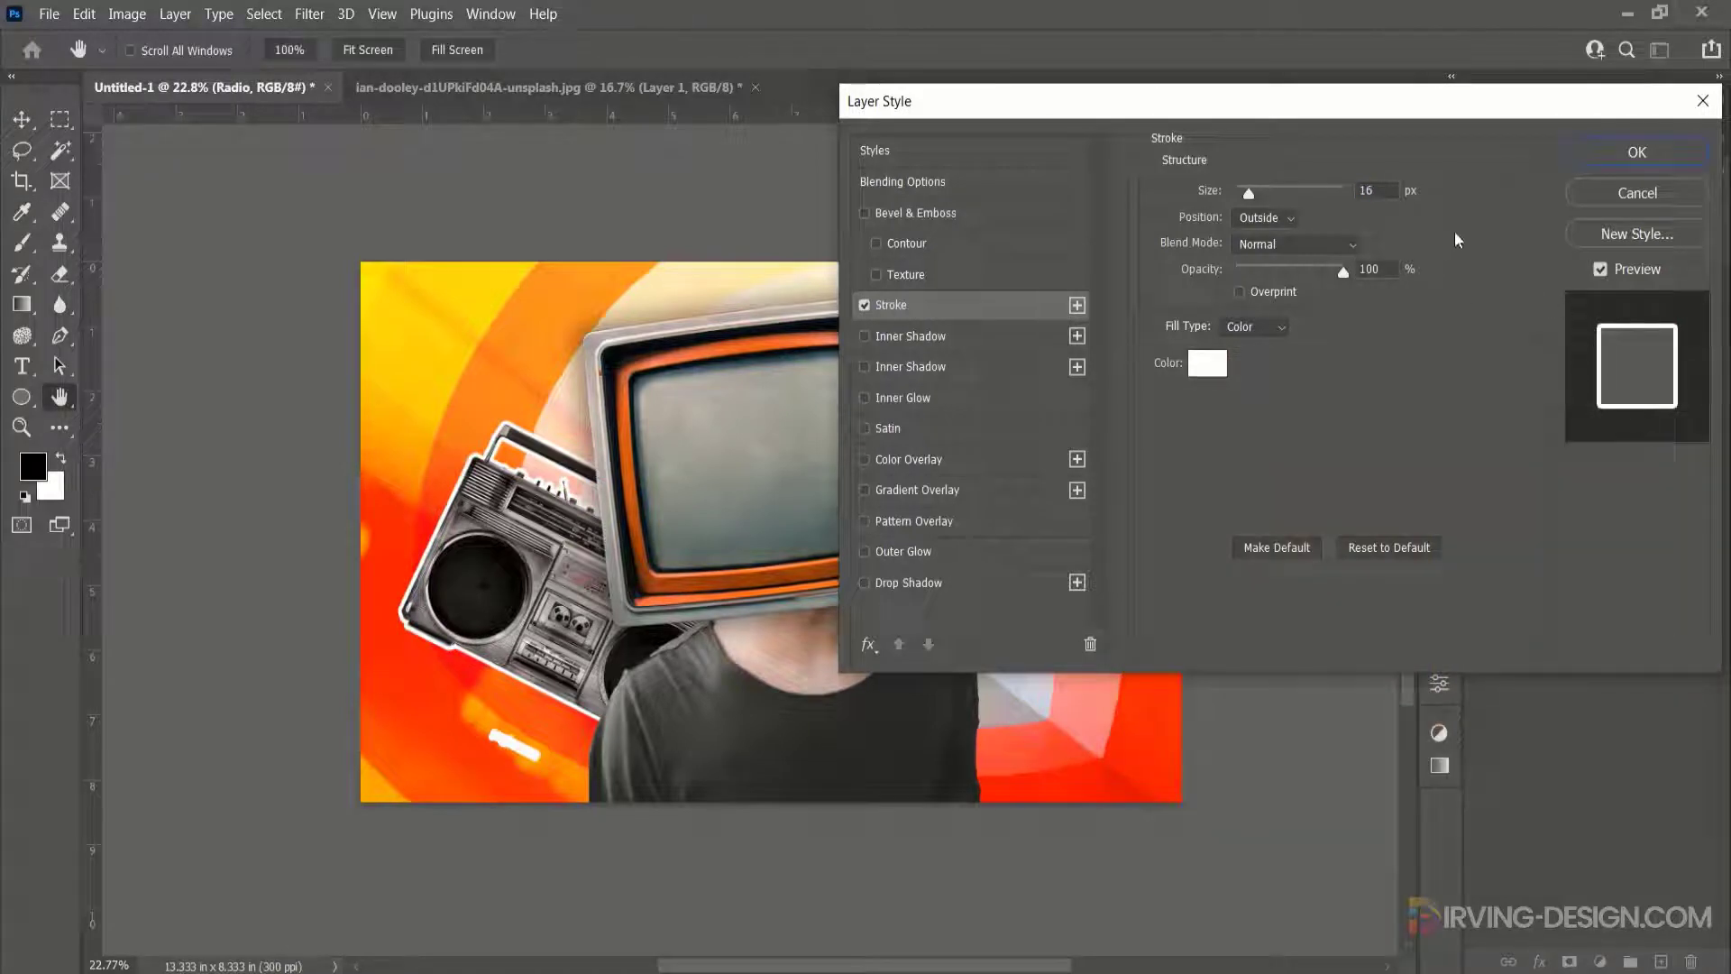
click(1637, 152)
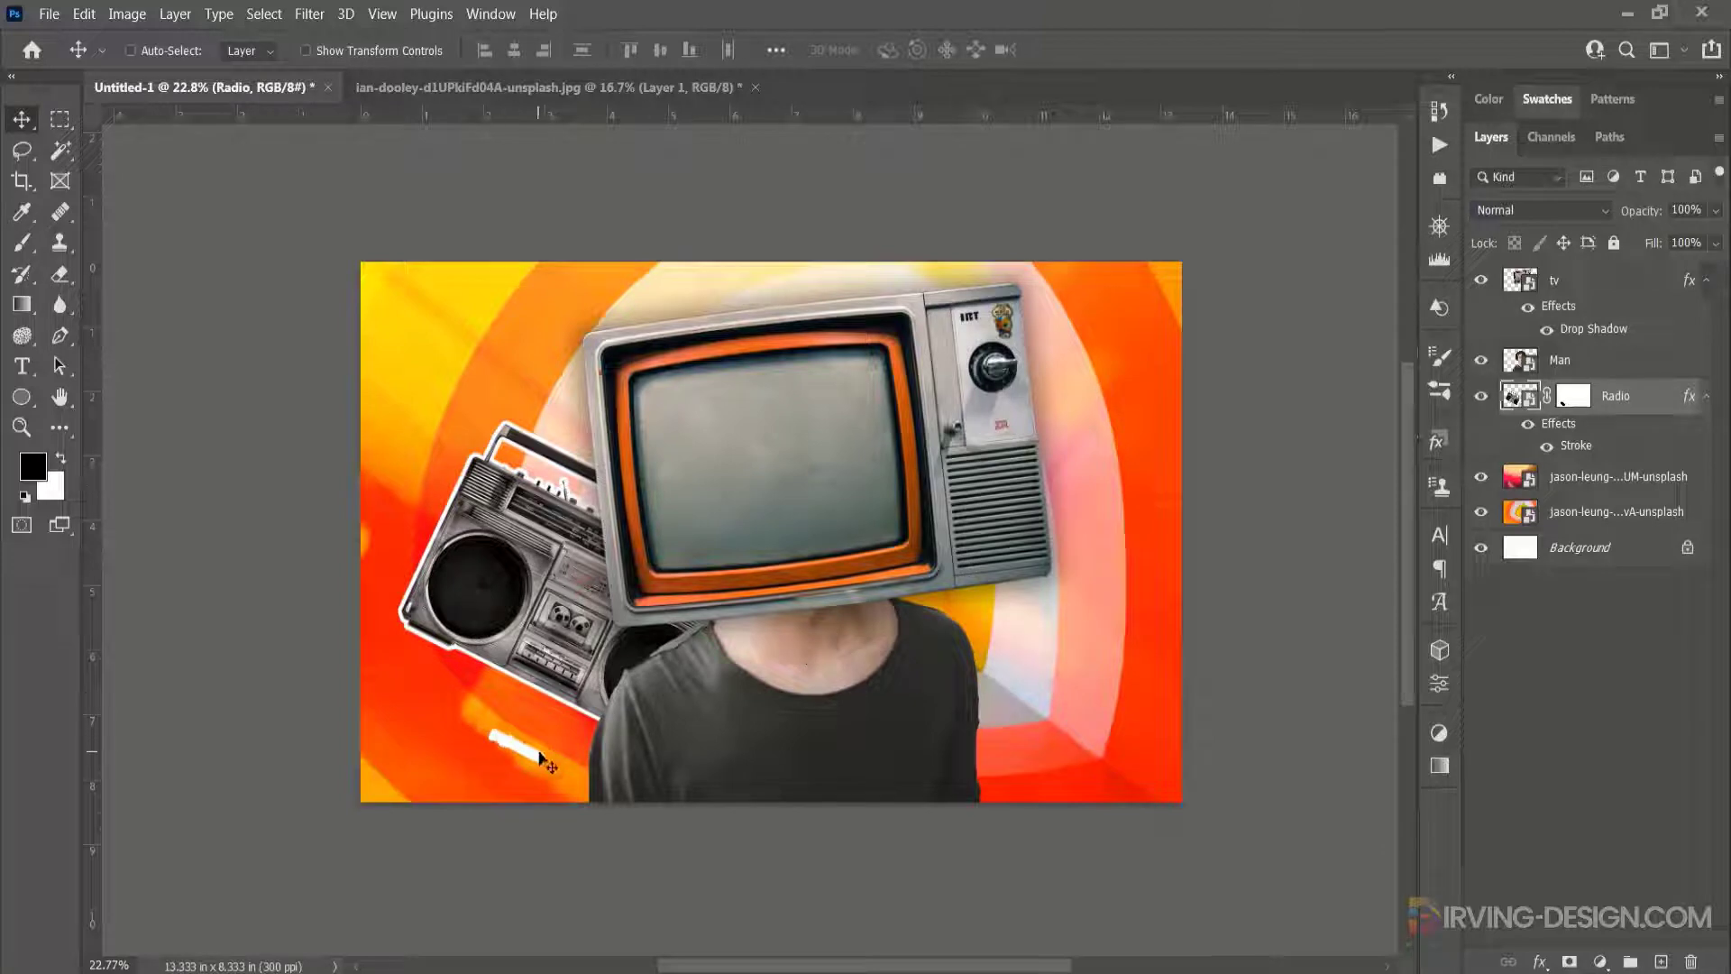
Step: Paint out the white watermark remnant below the radio on the Radio layer mask, and nudge the radio slightly down
click(1576, 400)
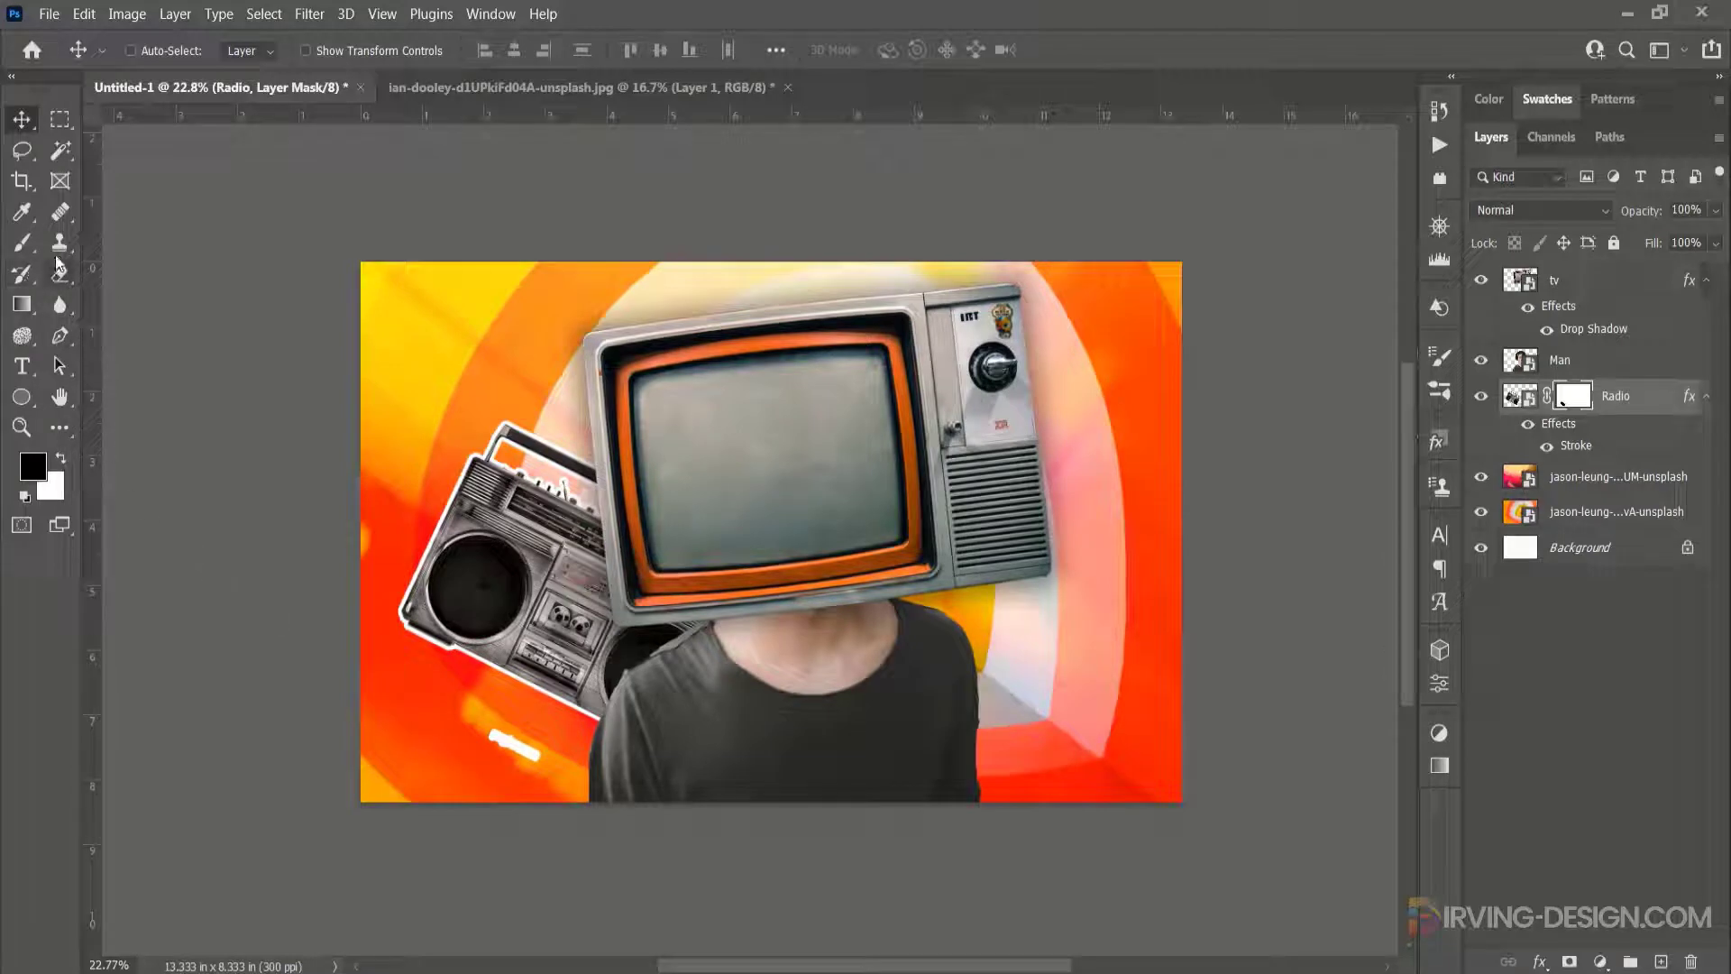
click(24, 271)
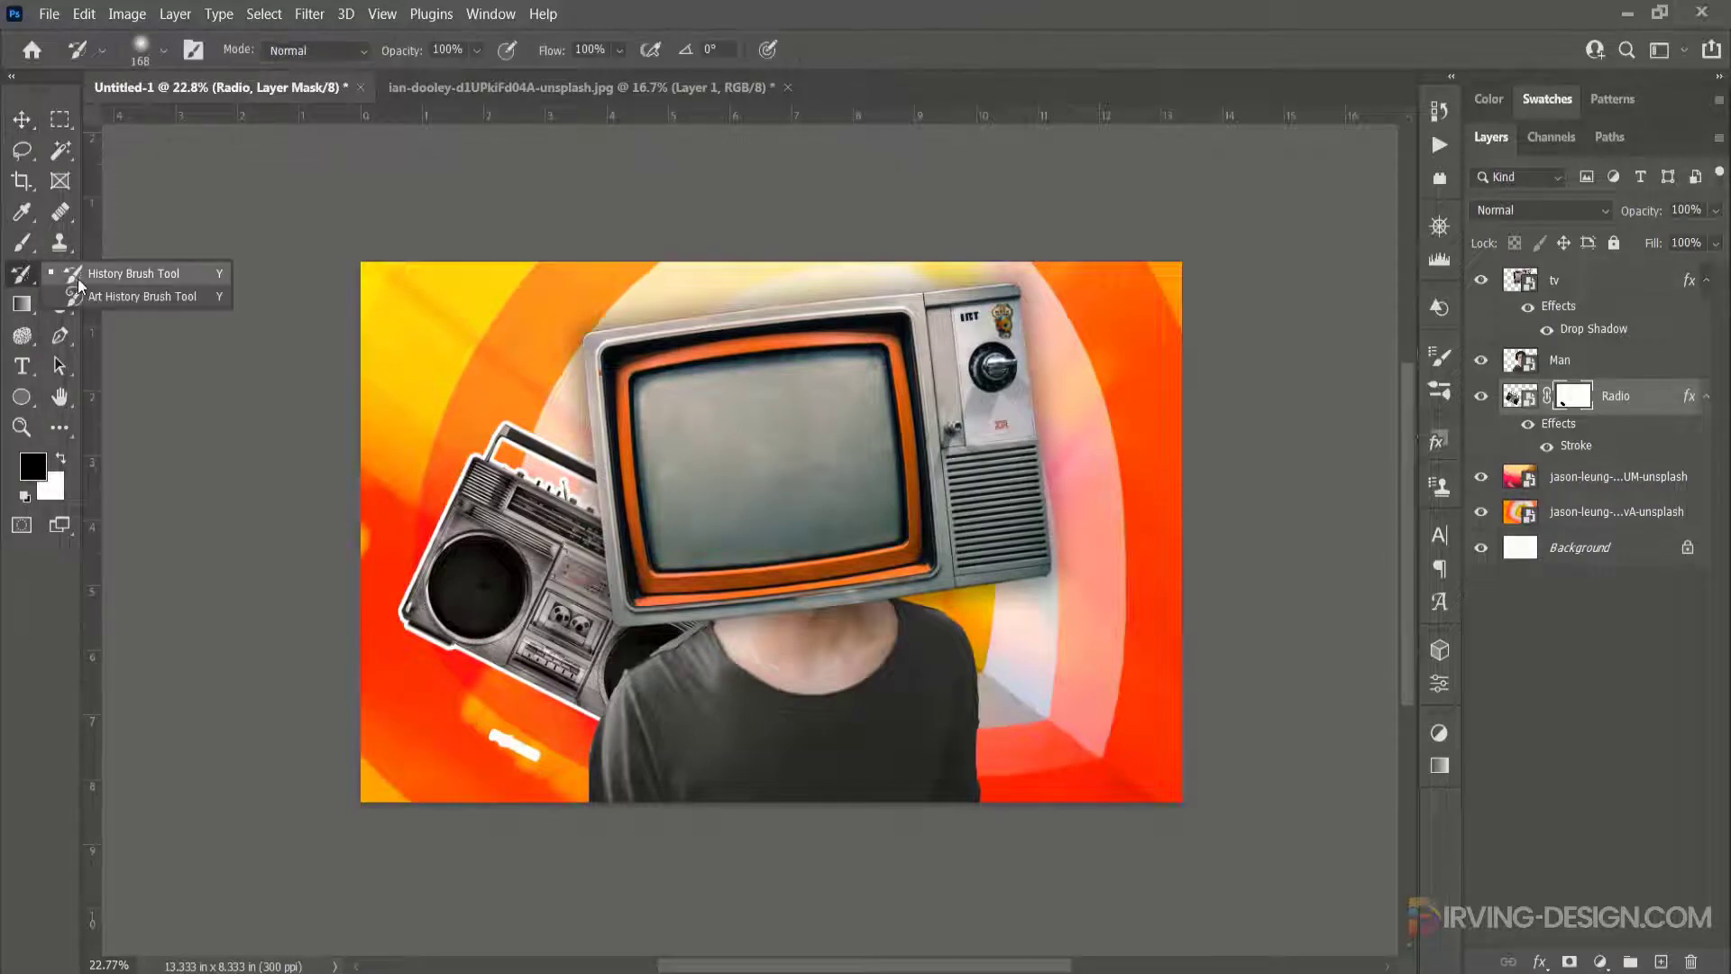
click(22, 242)
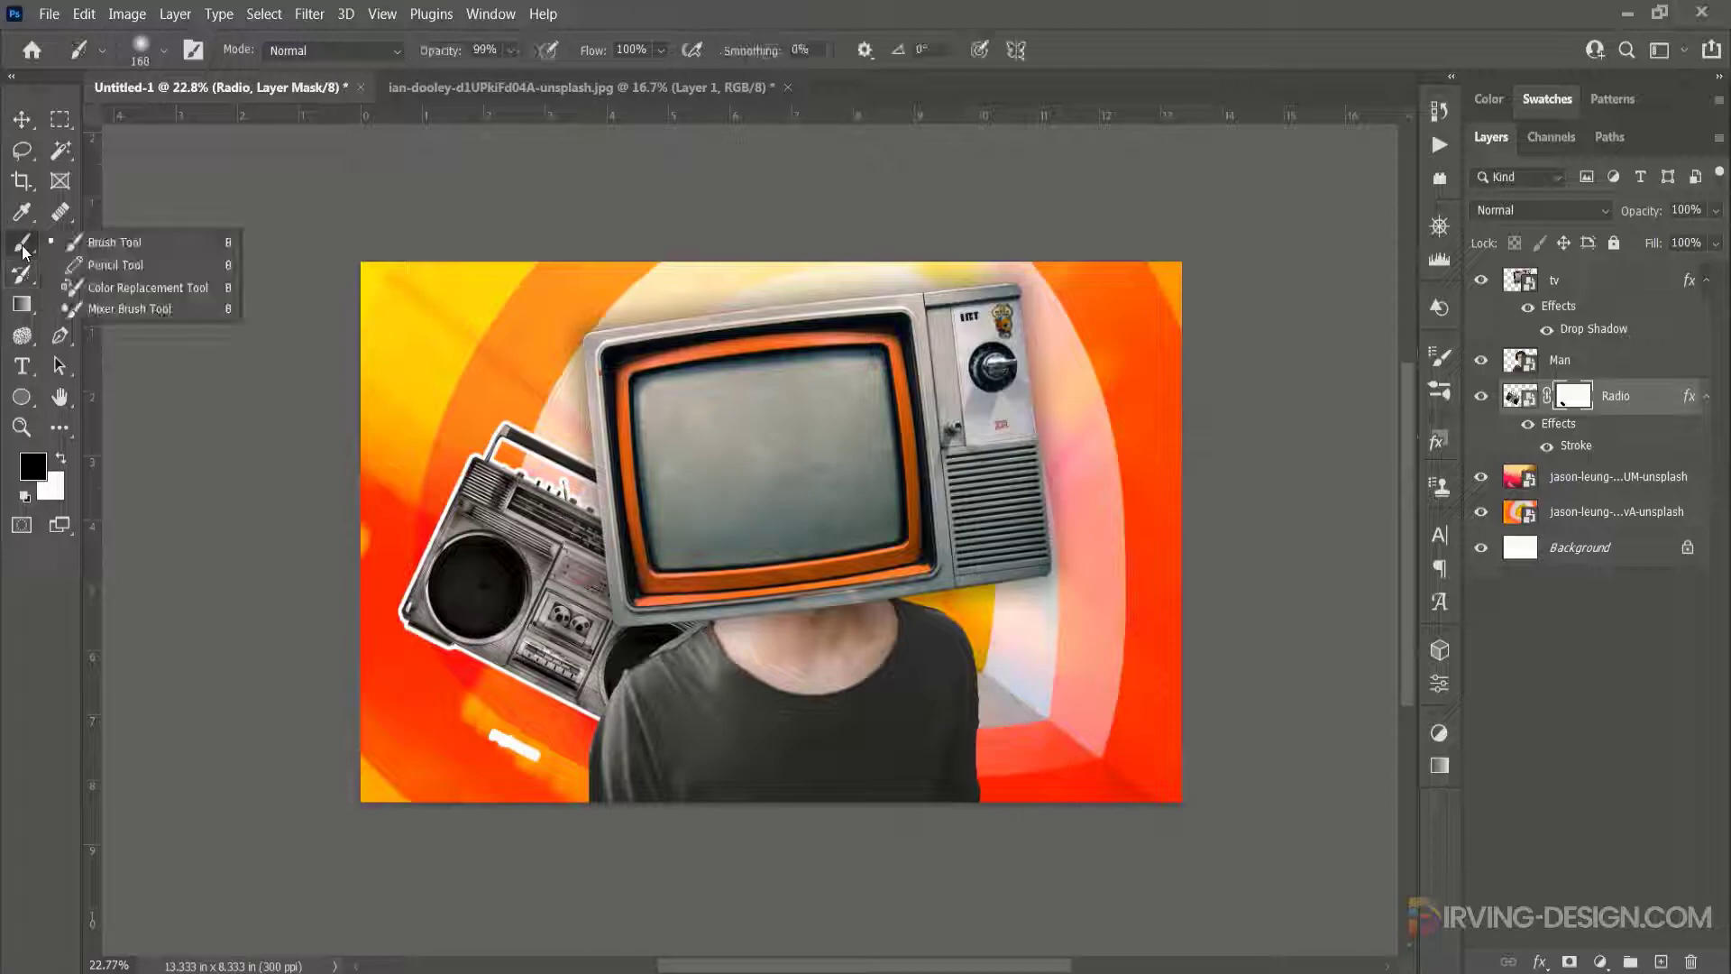
click(123, 246)
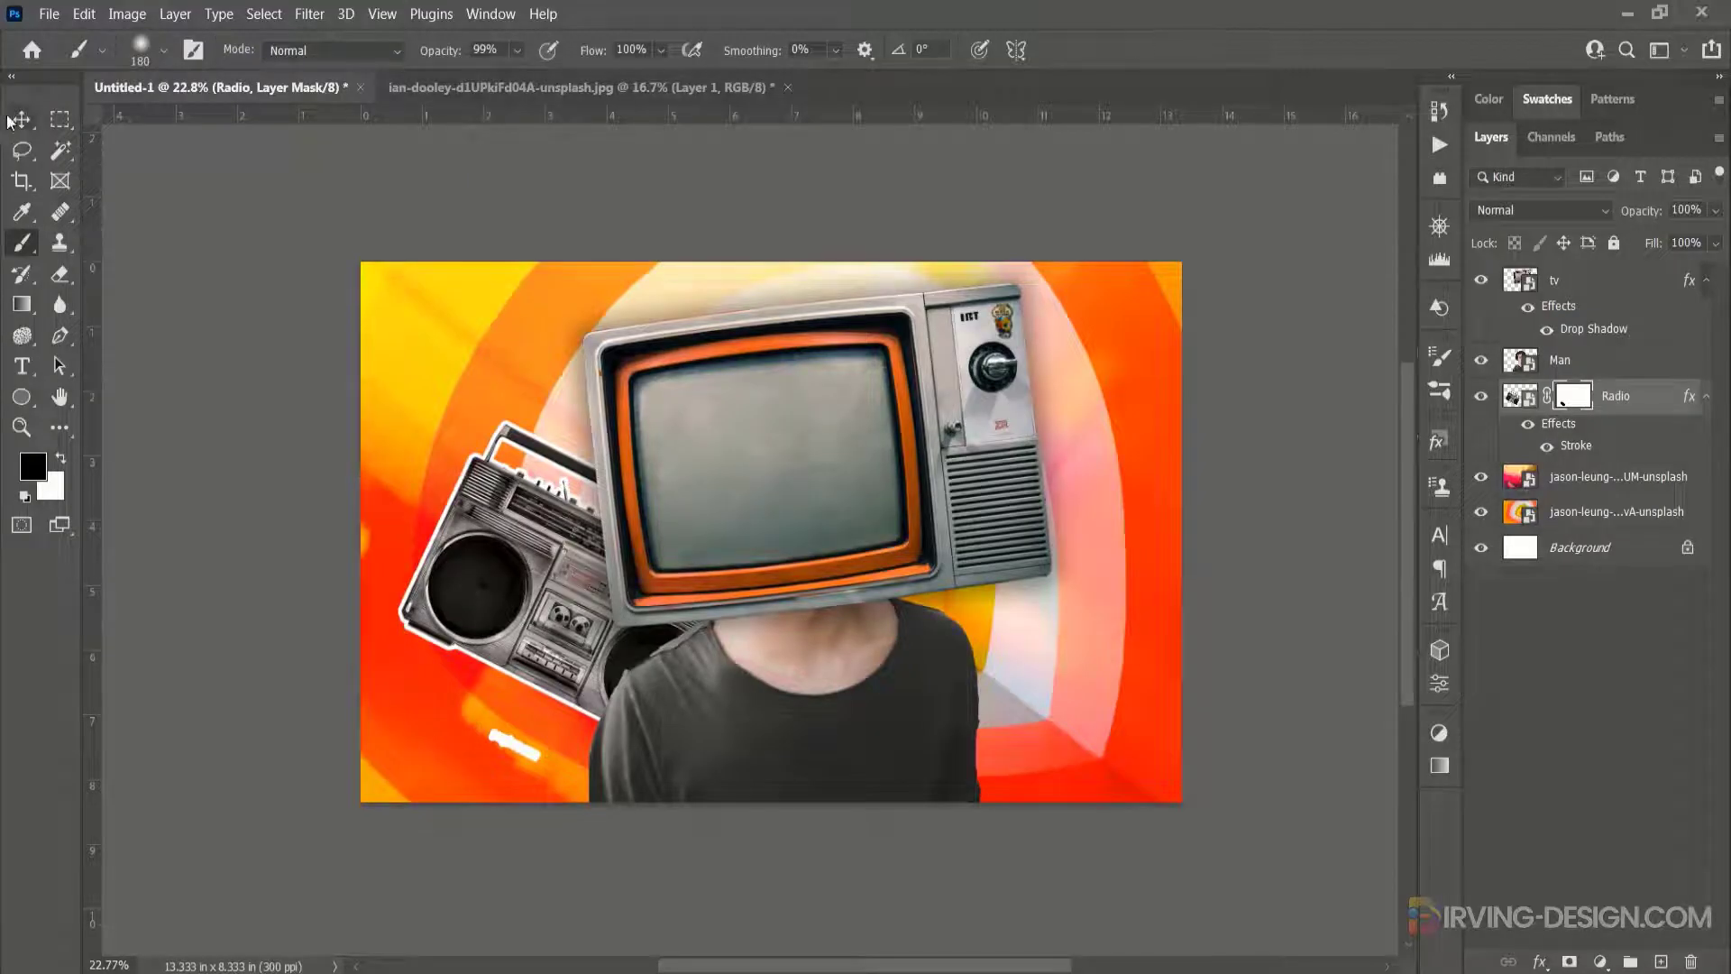
click(22, 118)
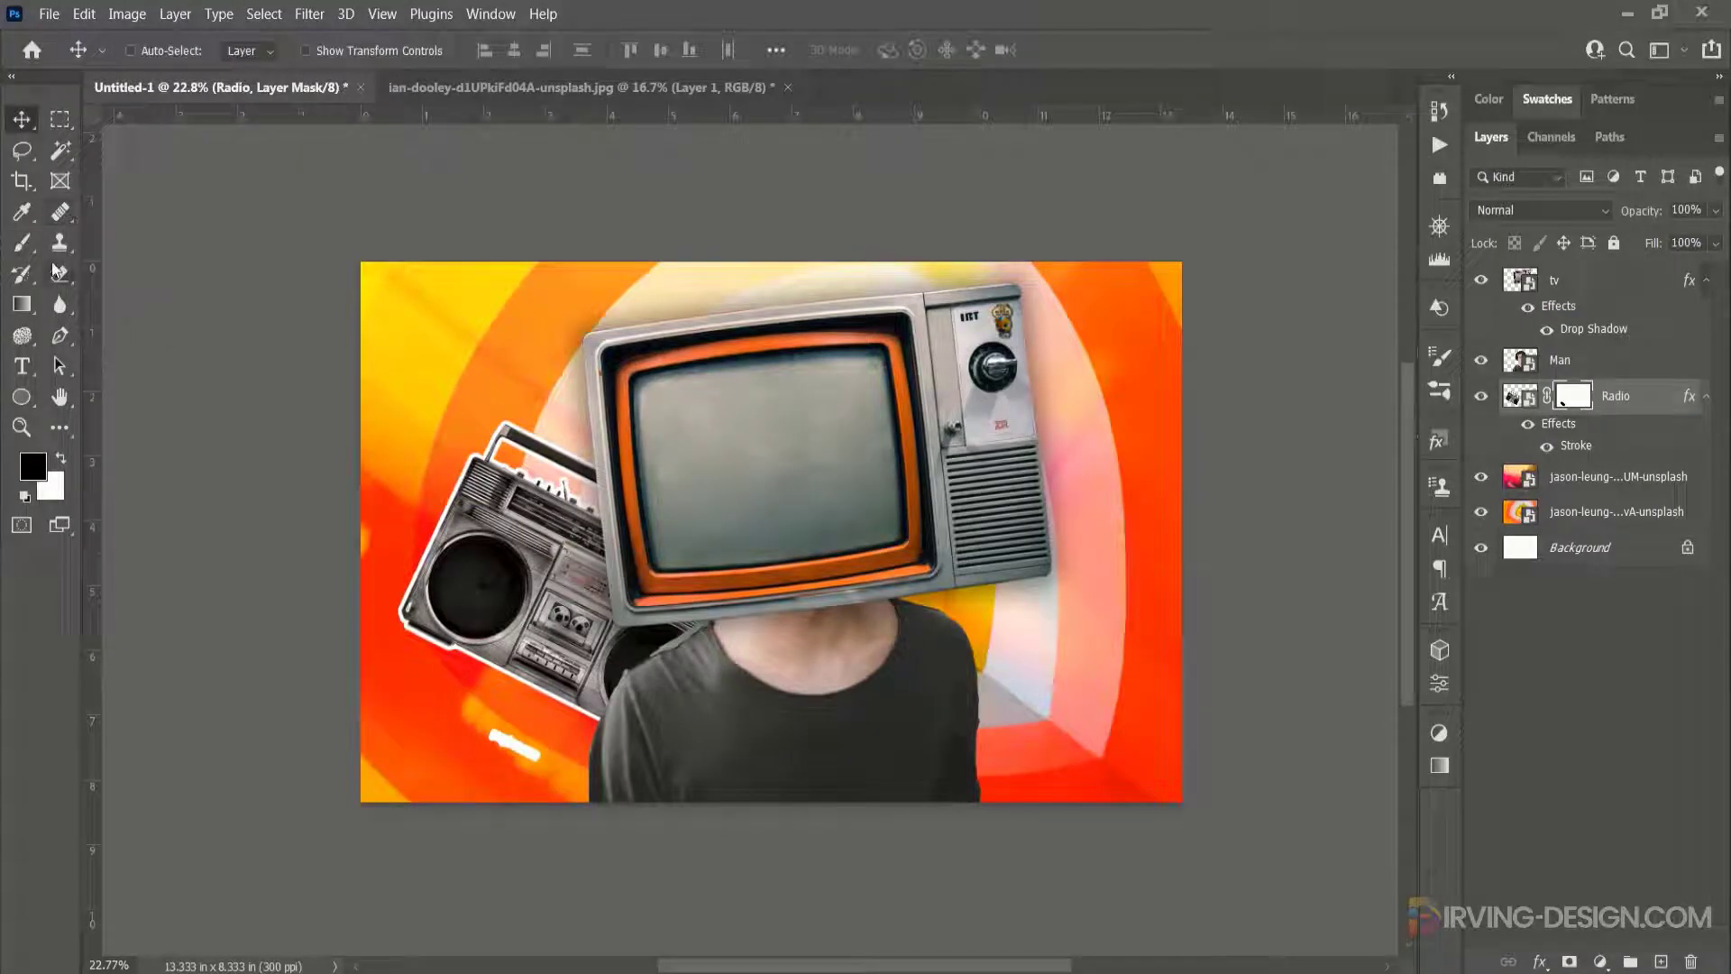
click(22, 242)
click(137, 246)
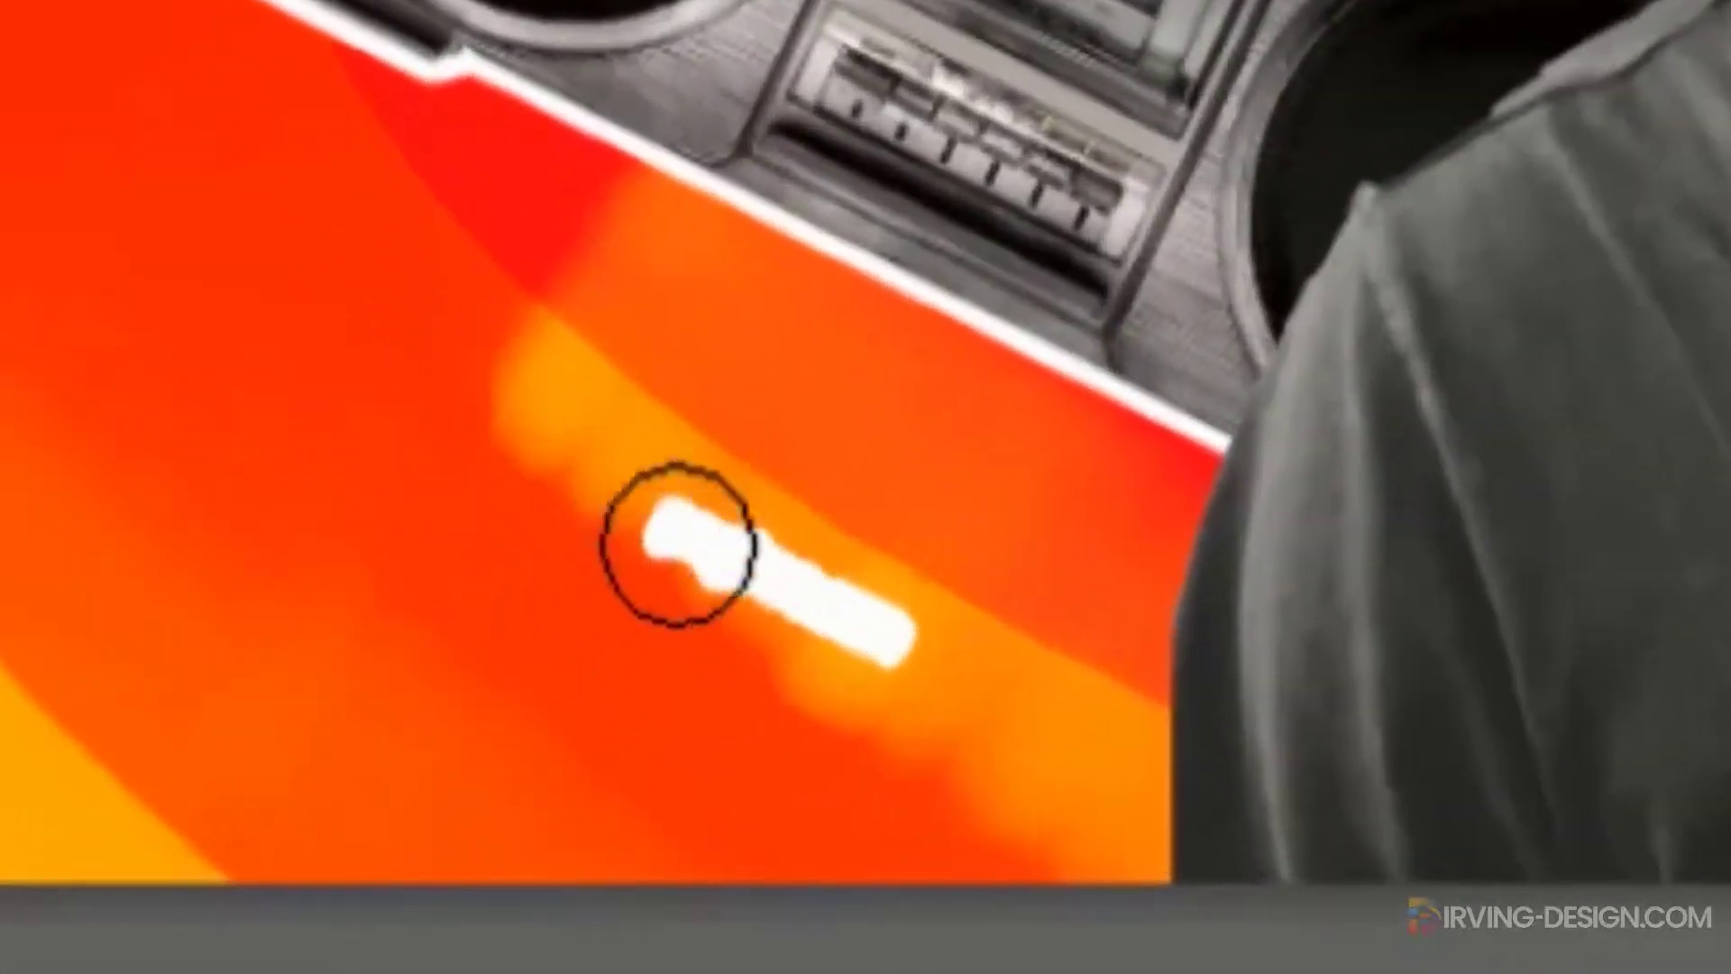
drag(500, 736, 495, 726)
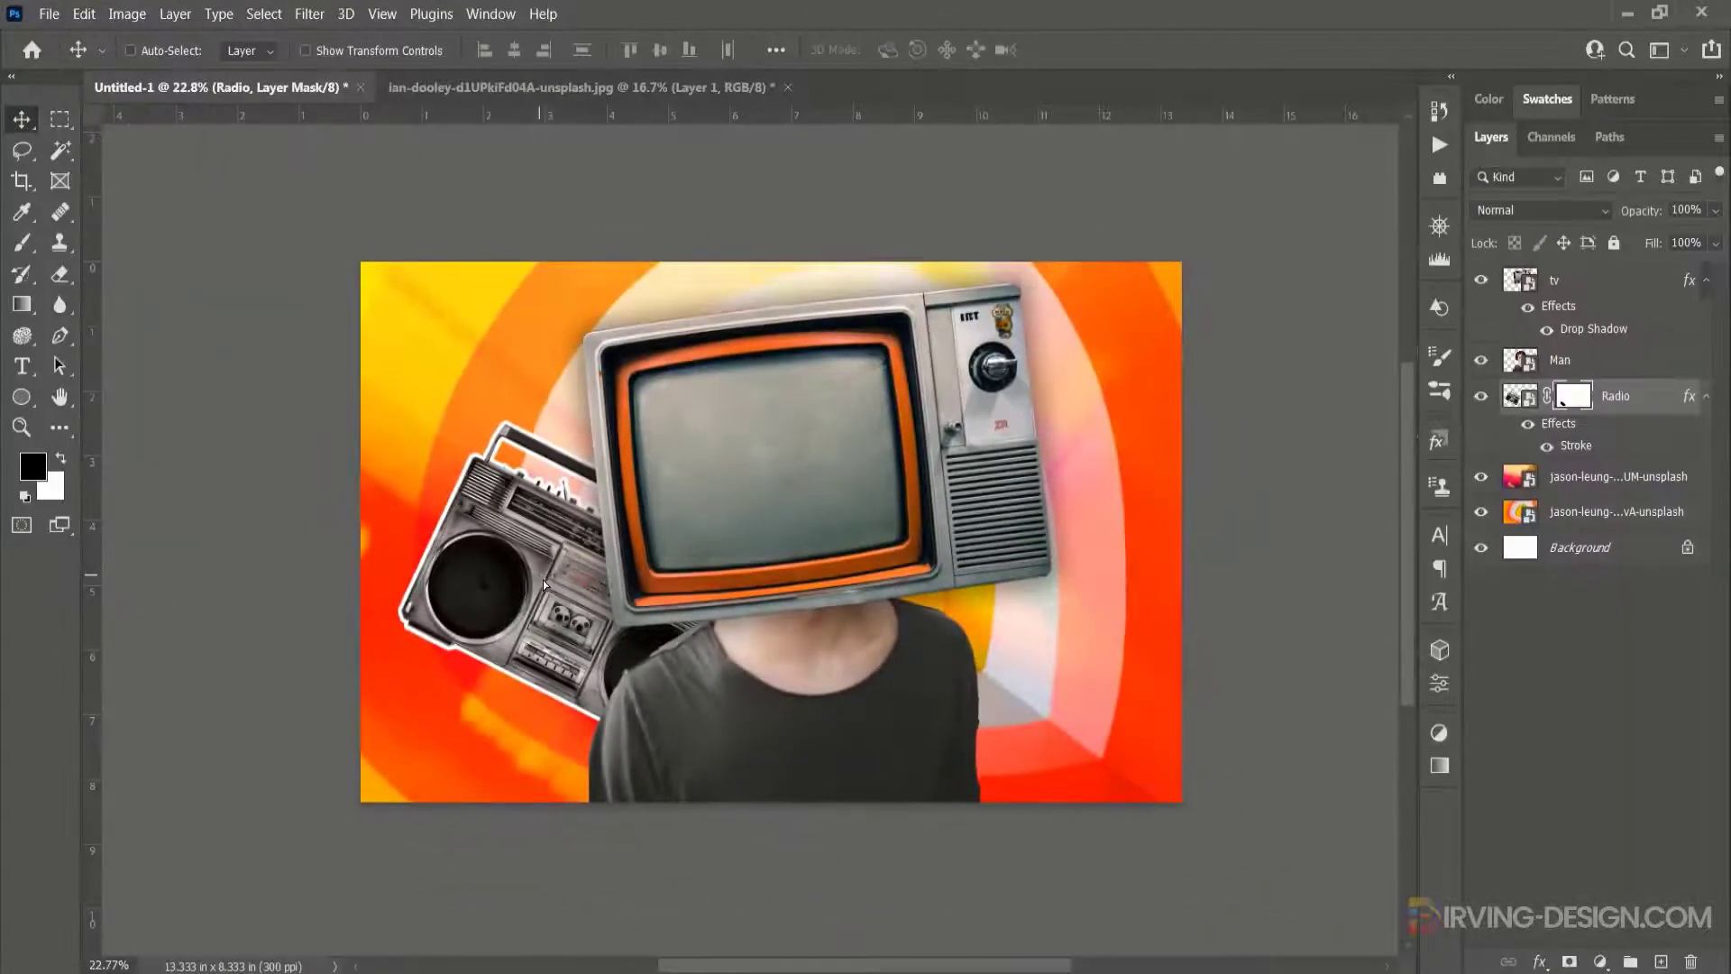
drag(537, 581, 537, 584)
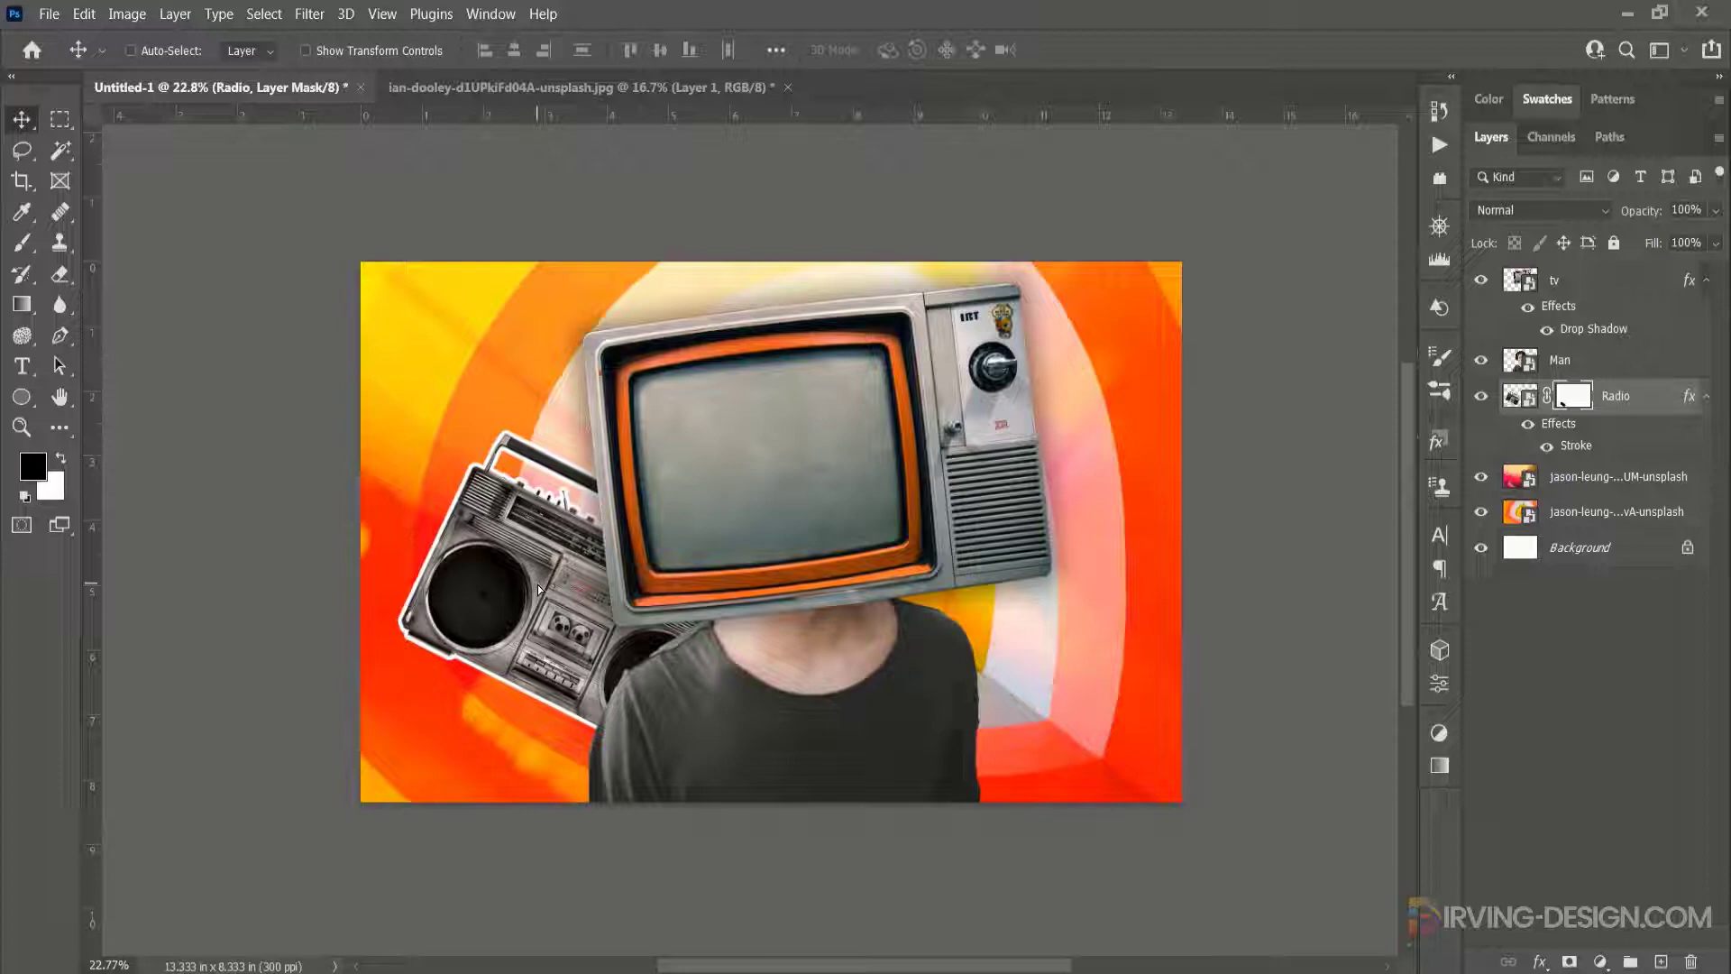
Step: Add a black Multiply Drop Shadow to the Radio layer, keeping the preset shadow settings
click(1648, 408)
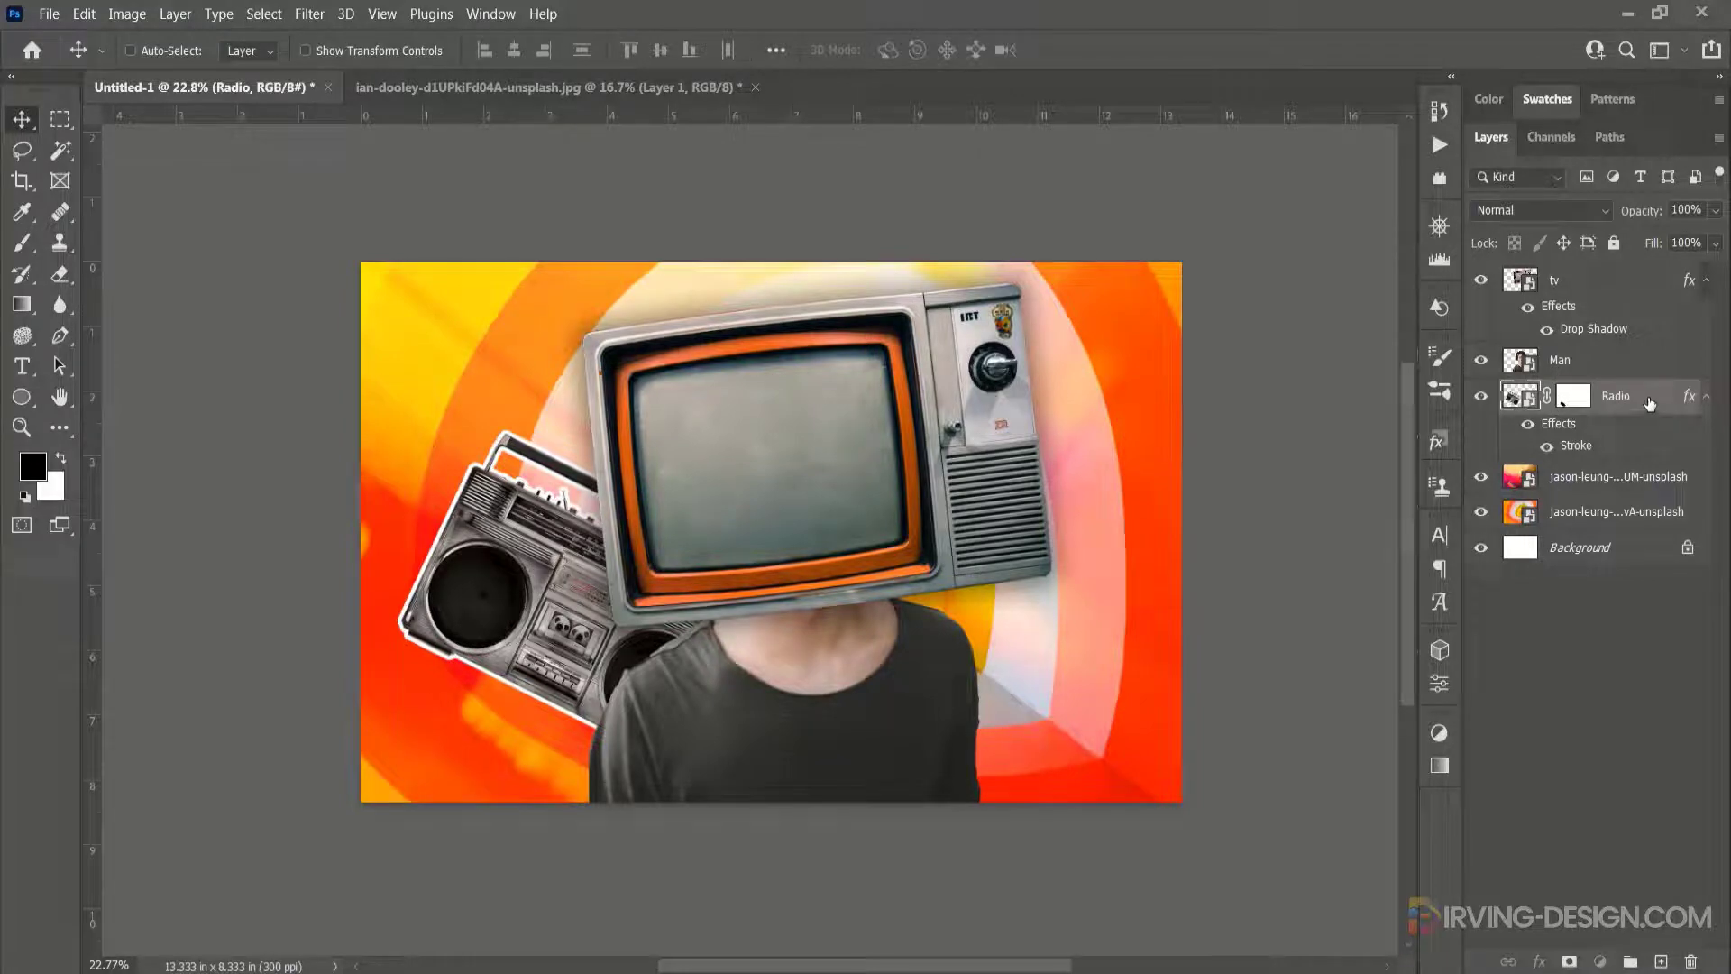
double_click(1496, 450)
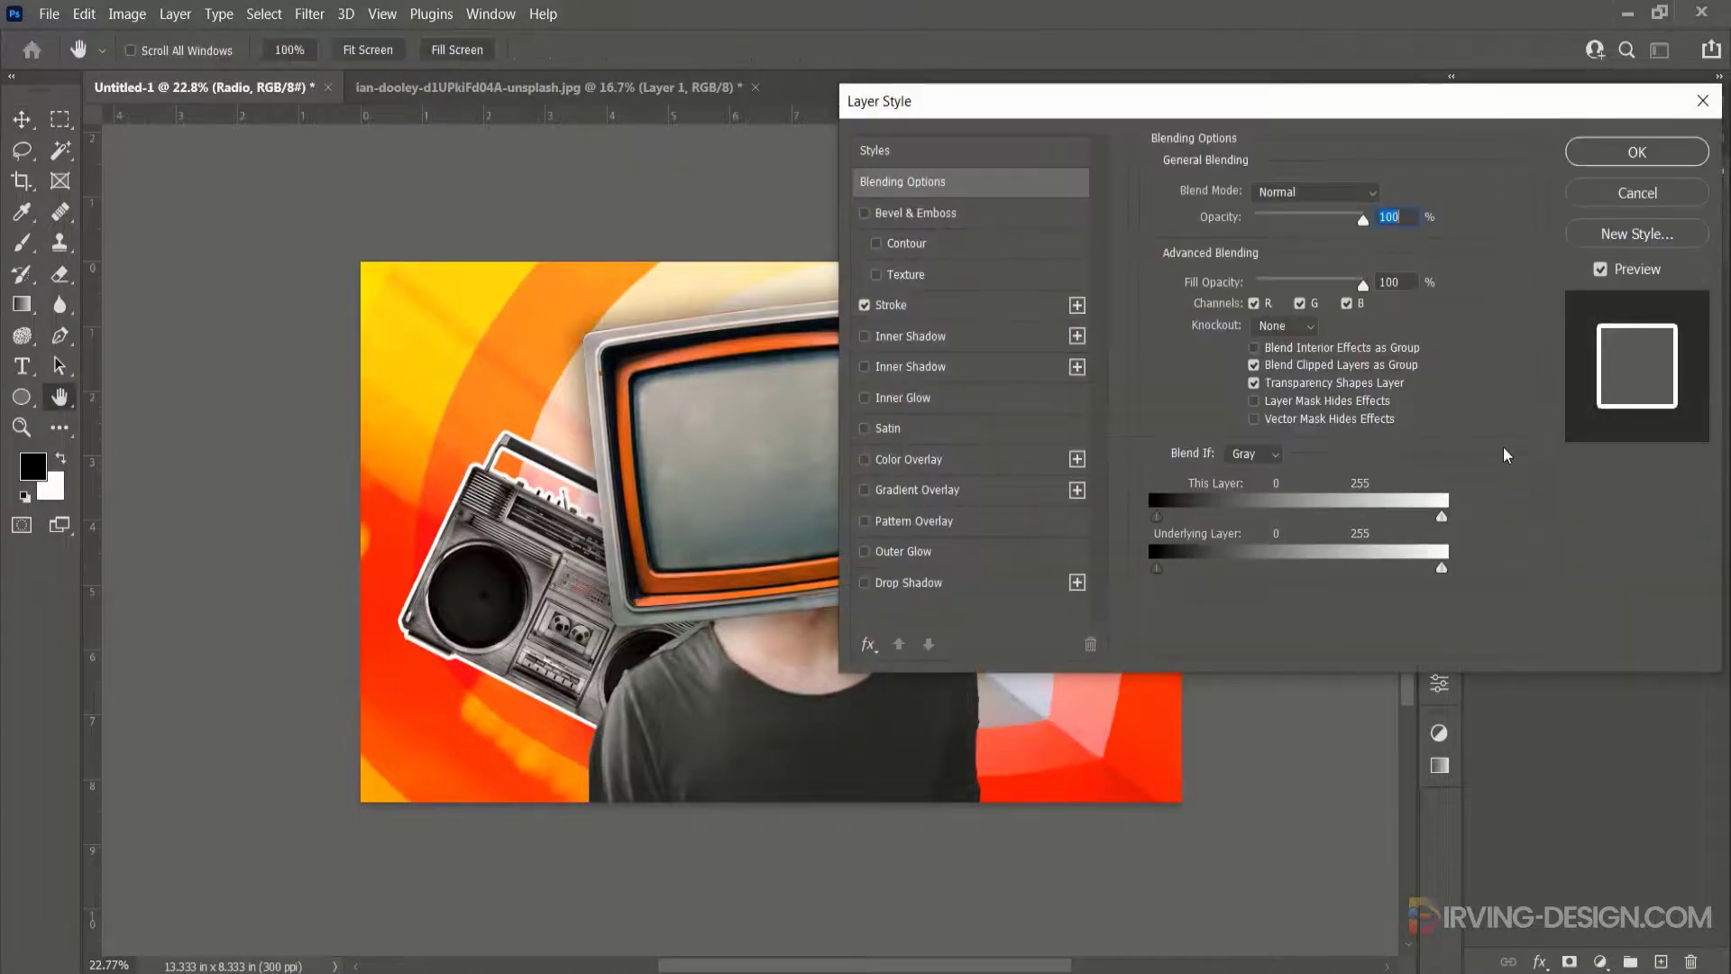
click(885, 584)
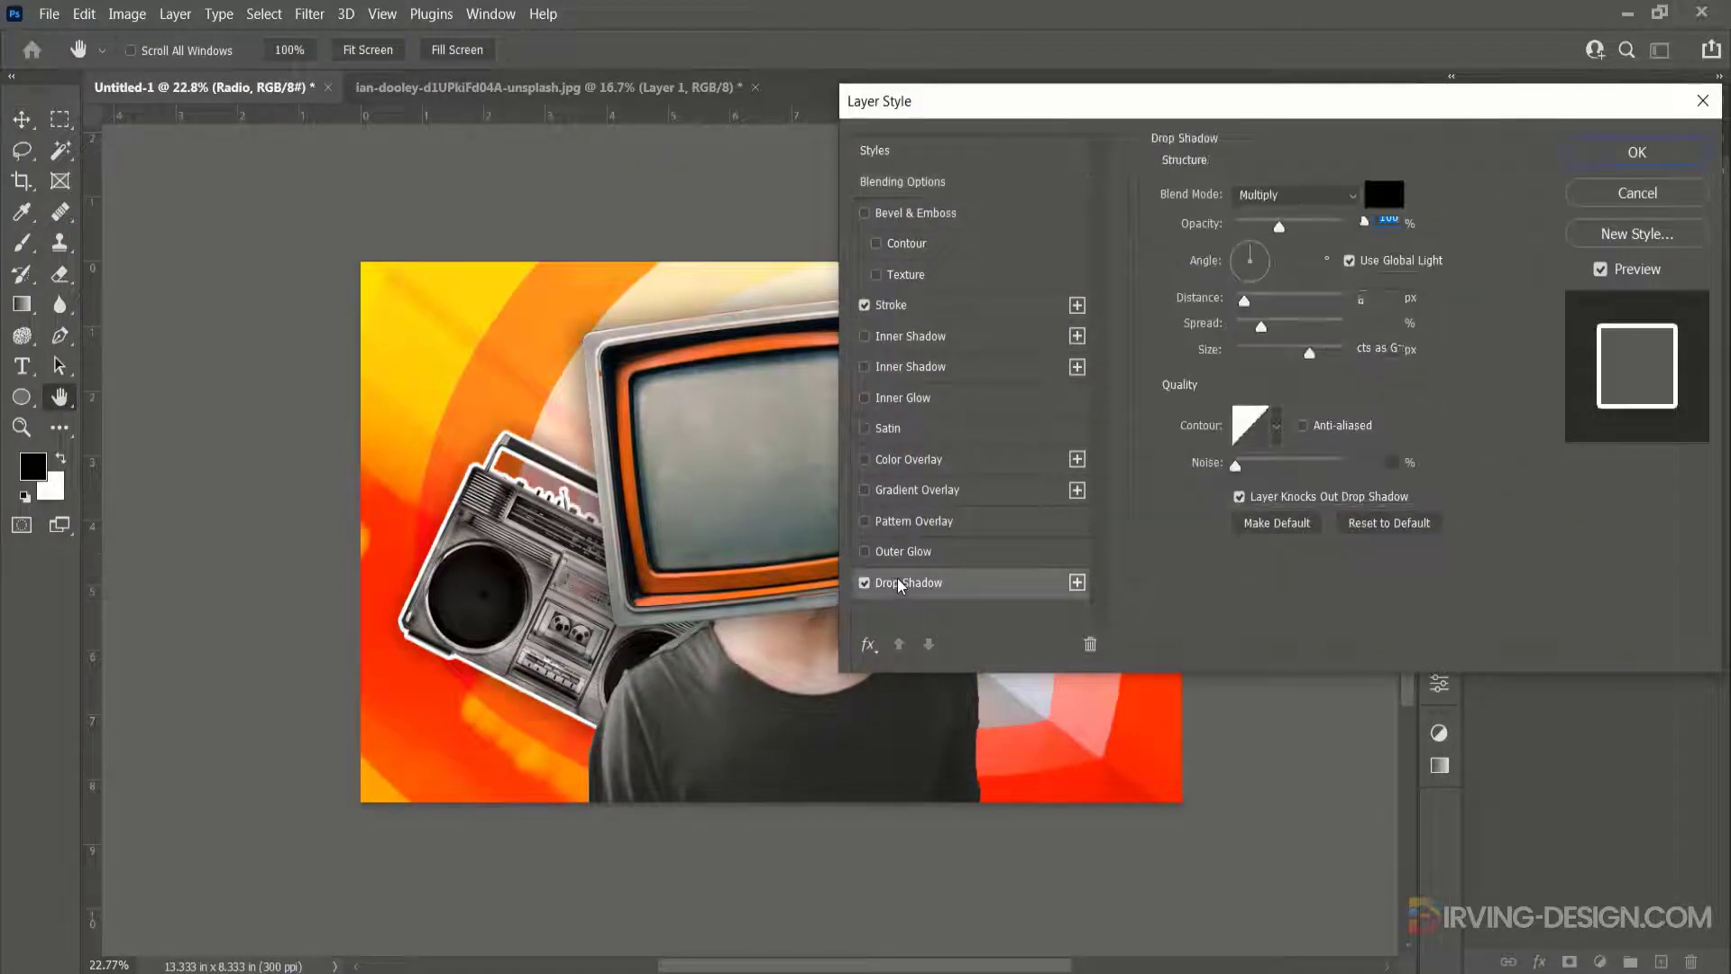
click(1623, 156)
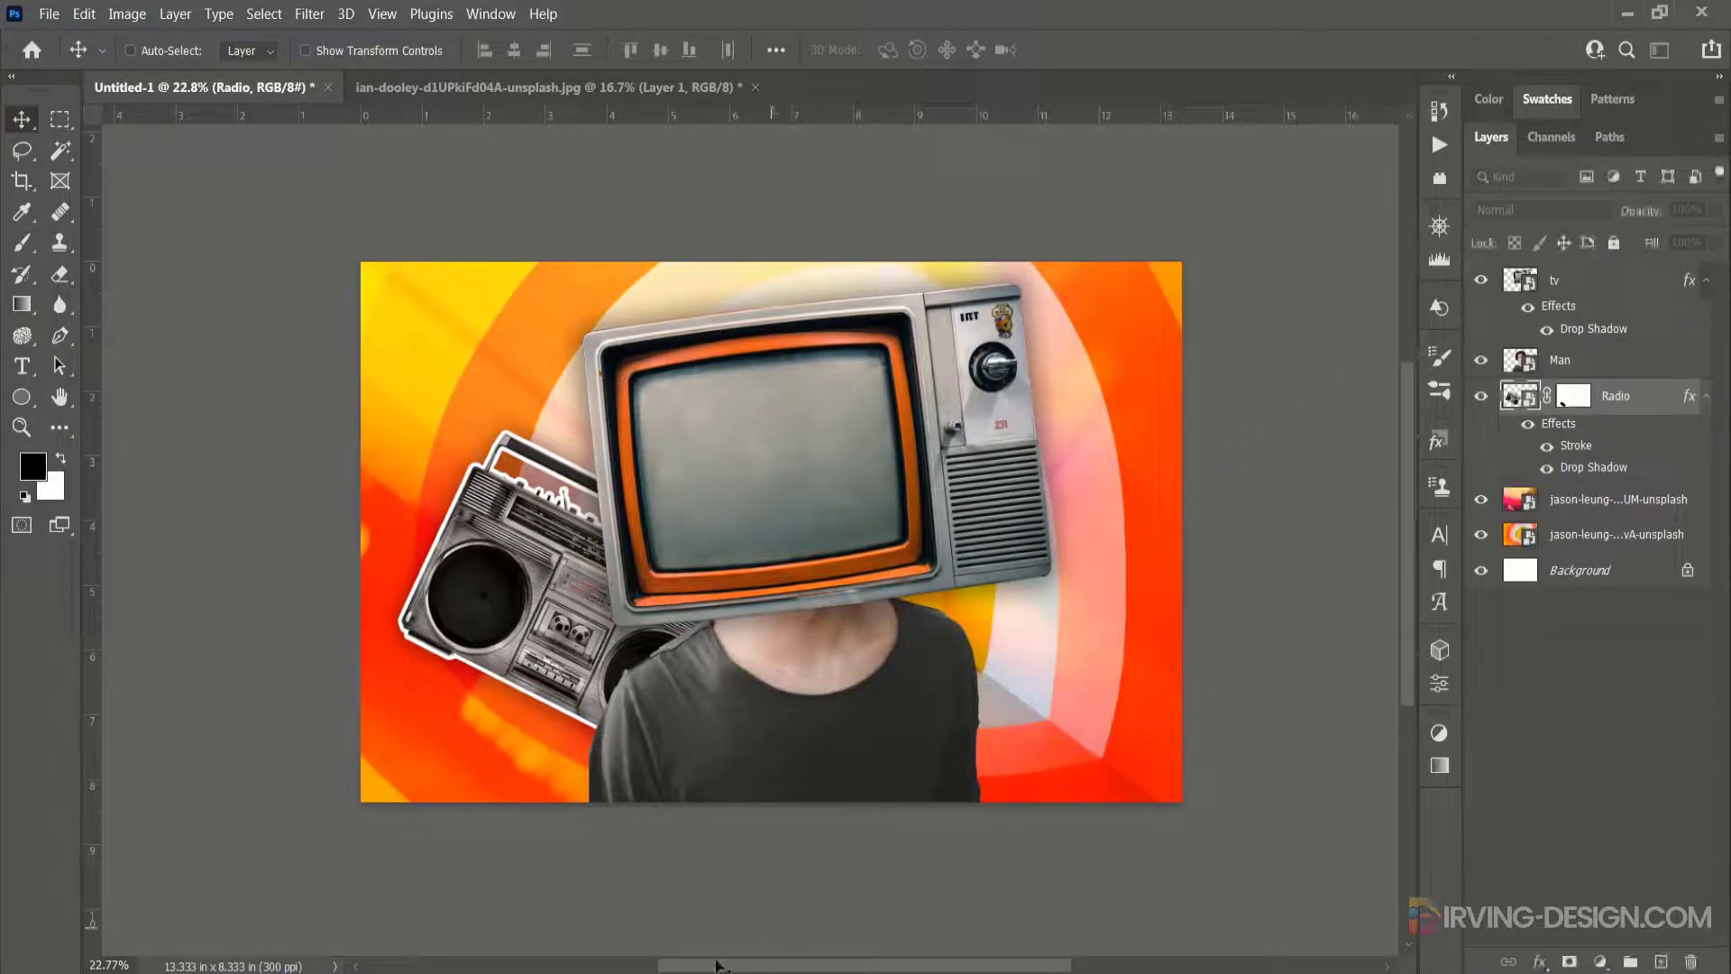
Step: Place the Retro Cassette image from the Assets folder into the collage, directly above the Radio layer
mouse_move(639, 972)
click(705, 915)
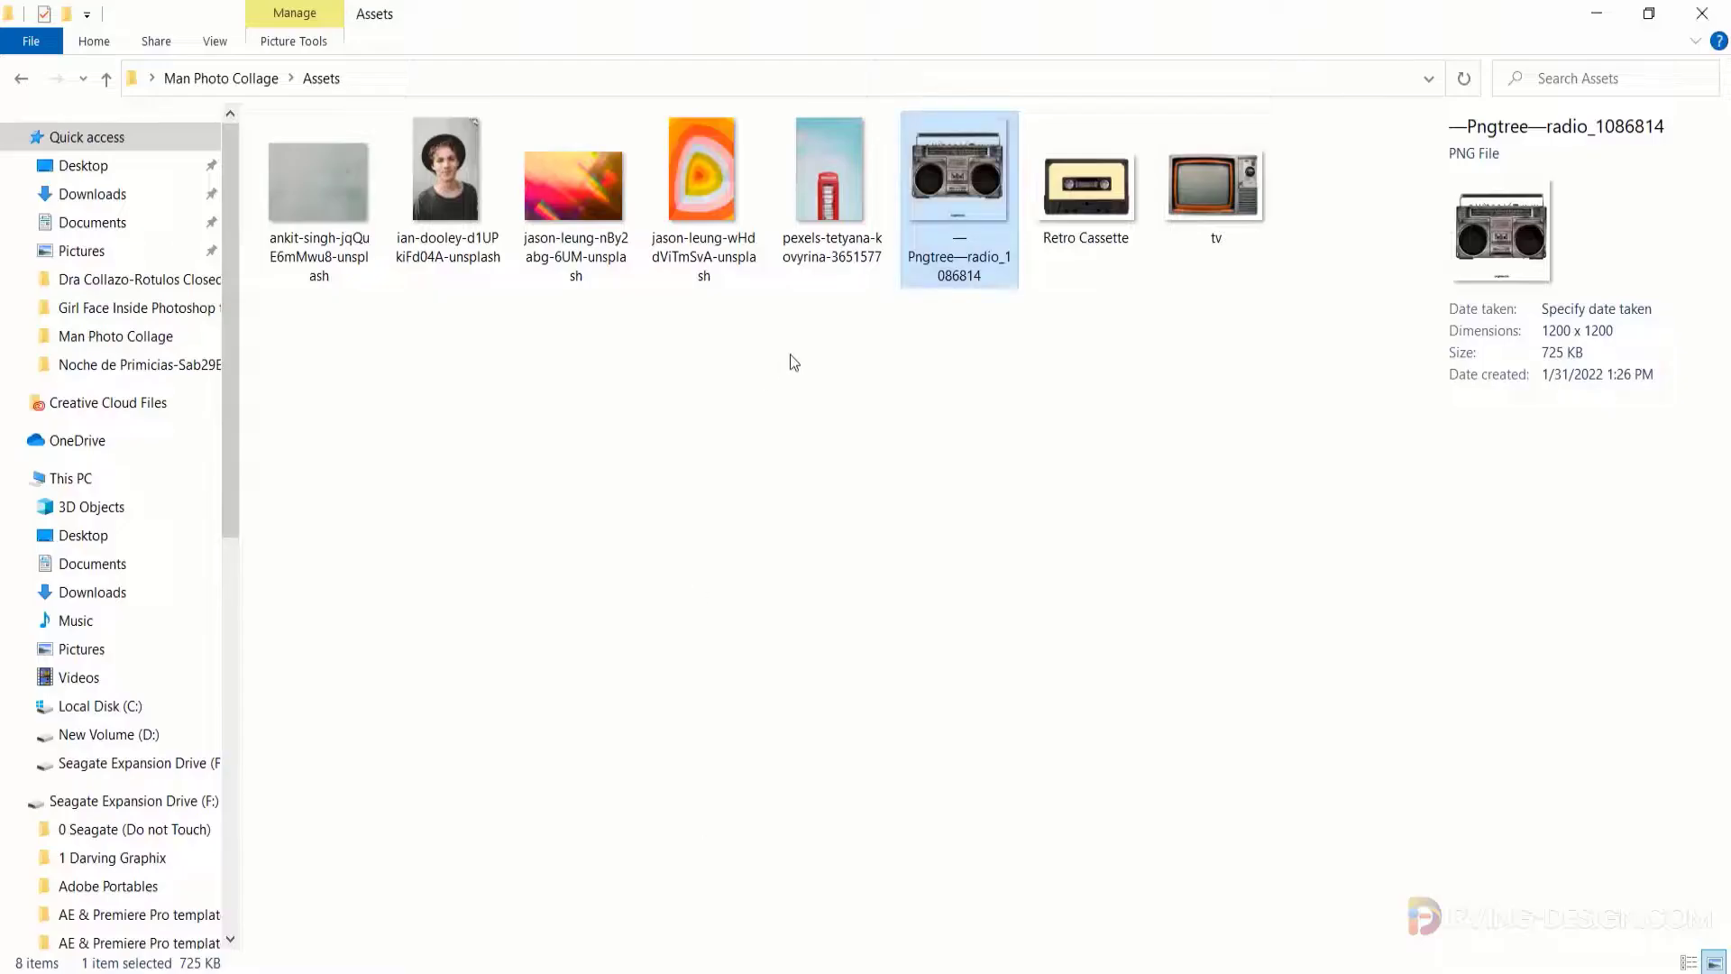
drag(1086, 190, 803, 641)
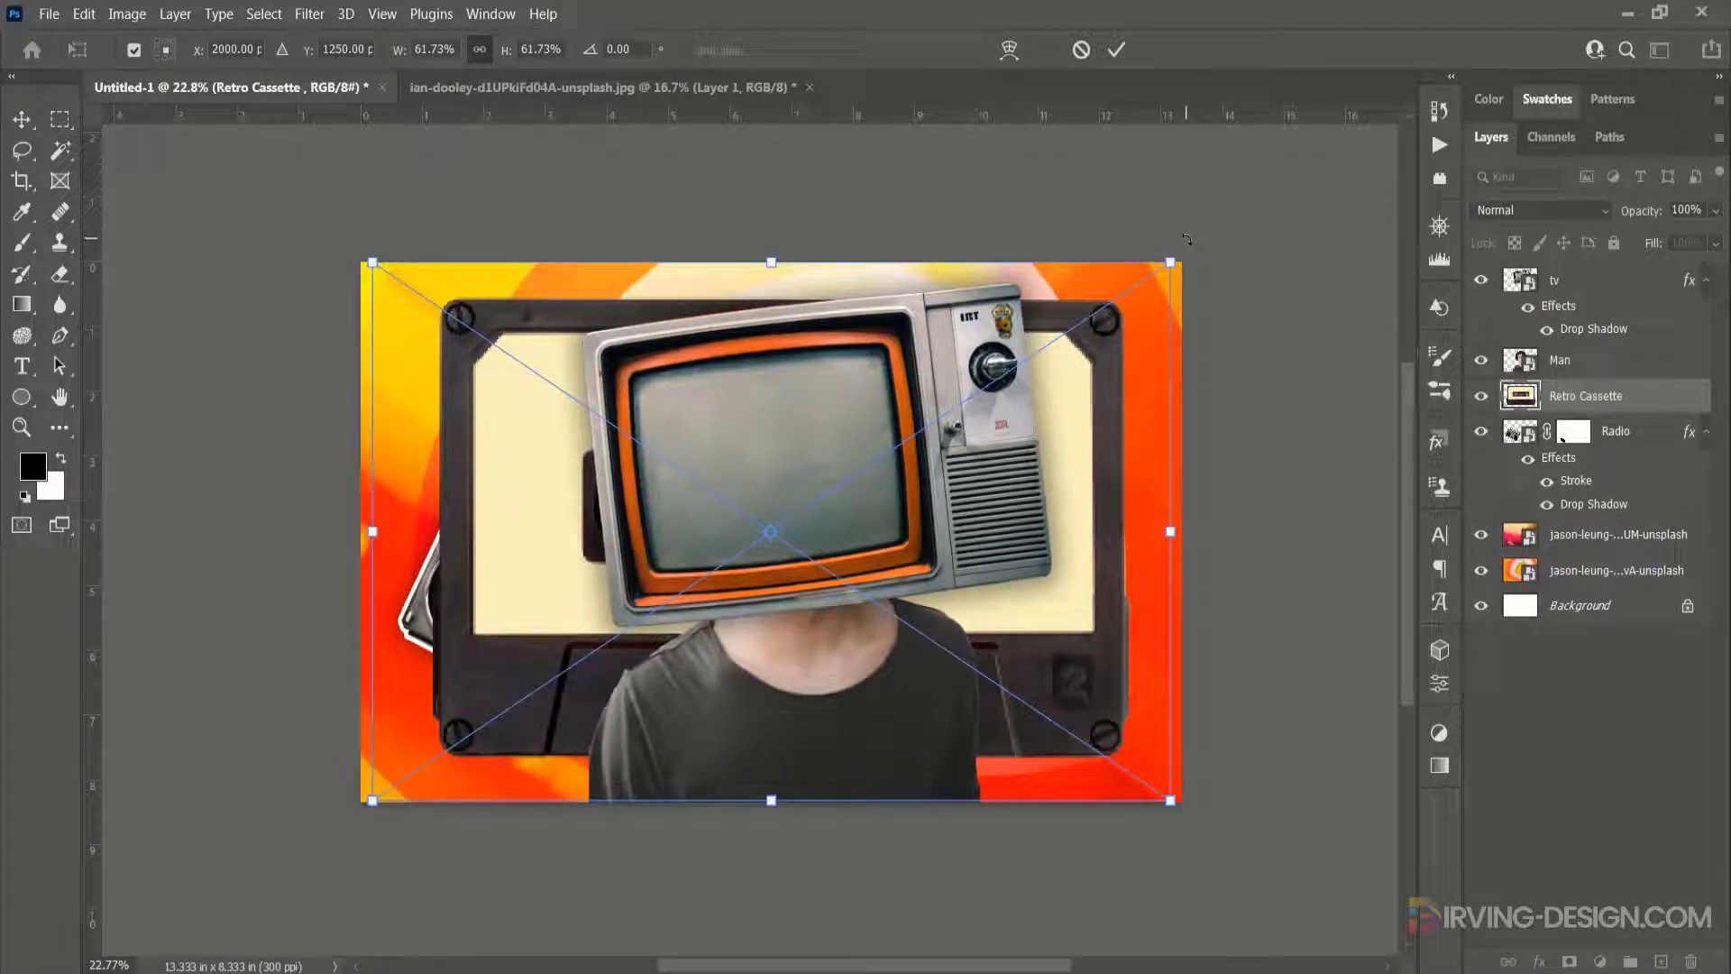
Step: Scale the cassette down, tilt it counterclockwise, and position it partly behind the man's torso, below the TV's speaker grille
drag(1172, 258, 957, 499)
drag(794, 622, 1133, 615)
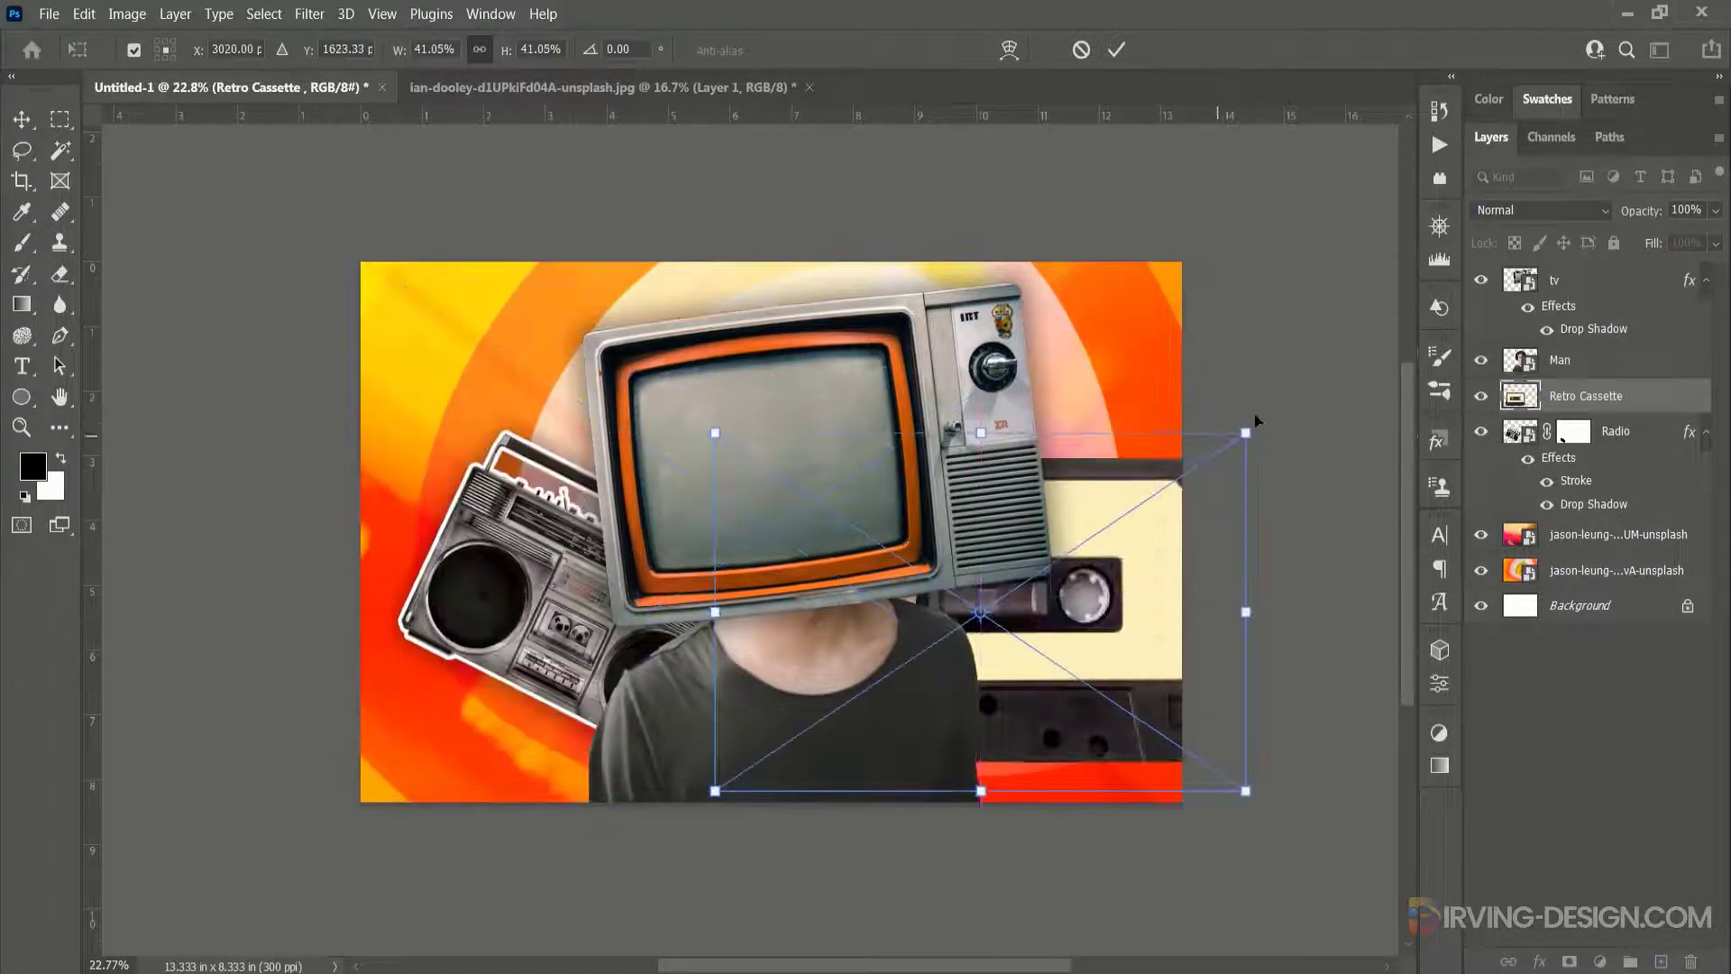
drag(1252, 426, 1096, 584)
drag(1027, 631, 1072, 693)
drag(1131, 618, 1105, 586)
drag(1131, 703, 1080, 650)
drag(1111, 687, 1098, 683)
drag(1040, 651, 1045, 687)
key(Return)
Step: Copy the Radio layer's Stroke and Drop Shadow style onto the Retro Cassette layer
click(1622, 431)
right_click(1644, 439)
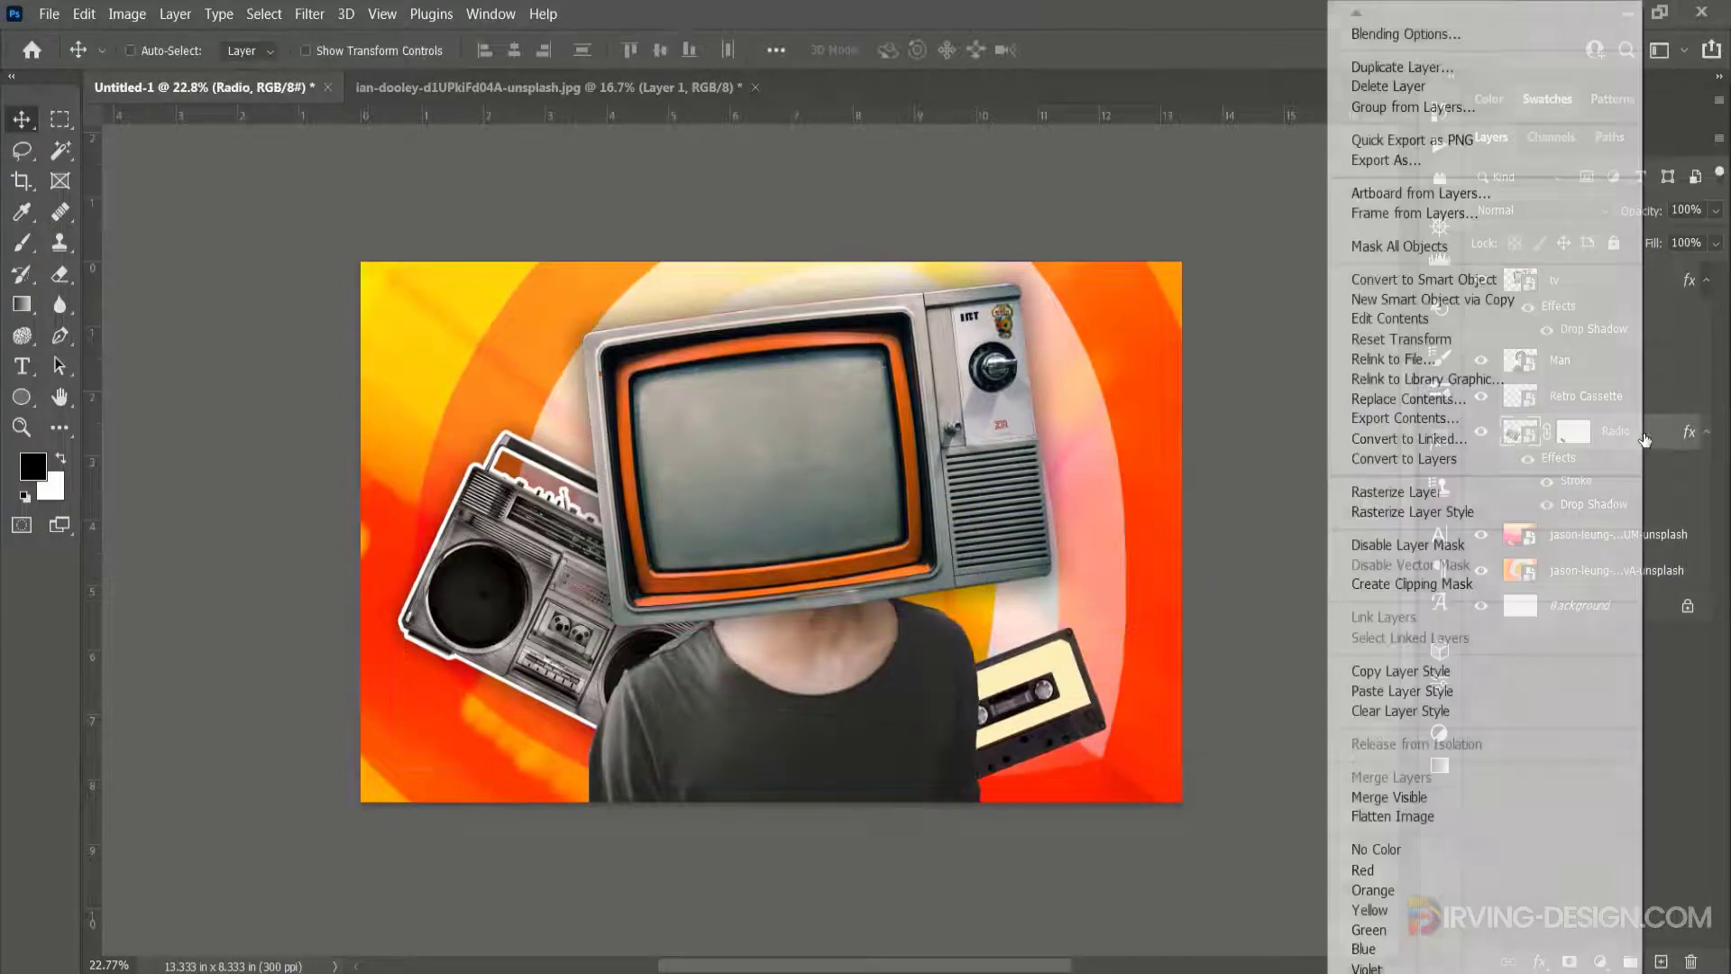
click(1451, 671)
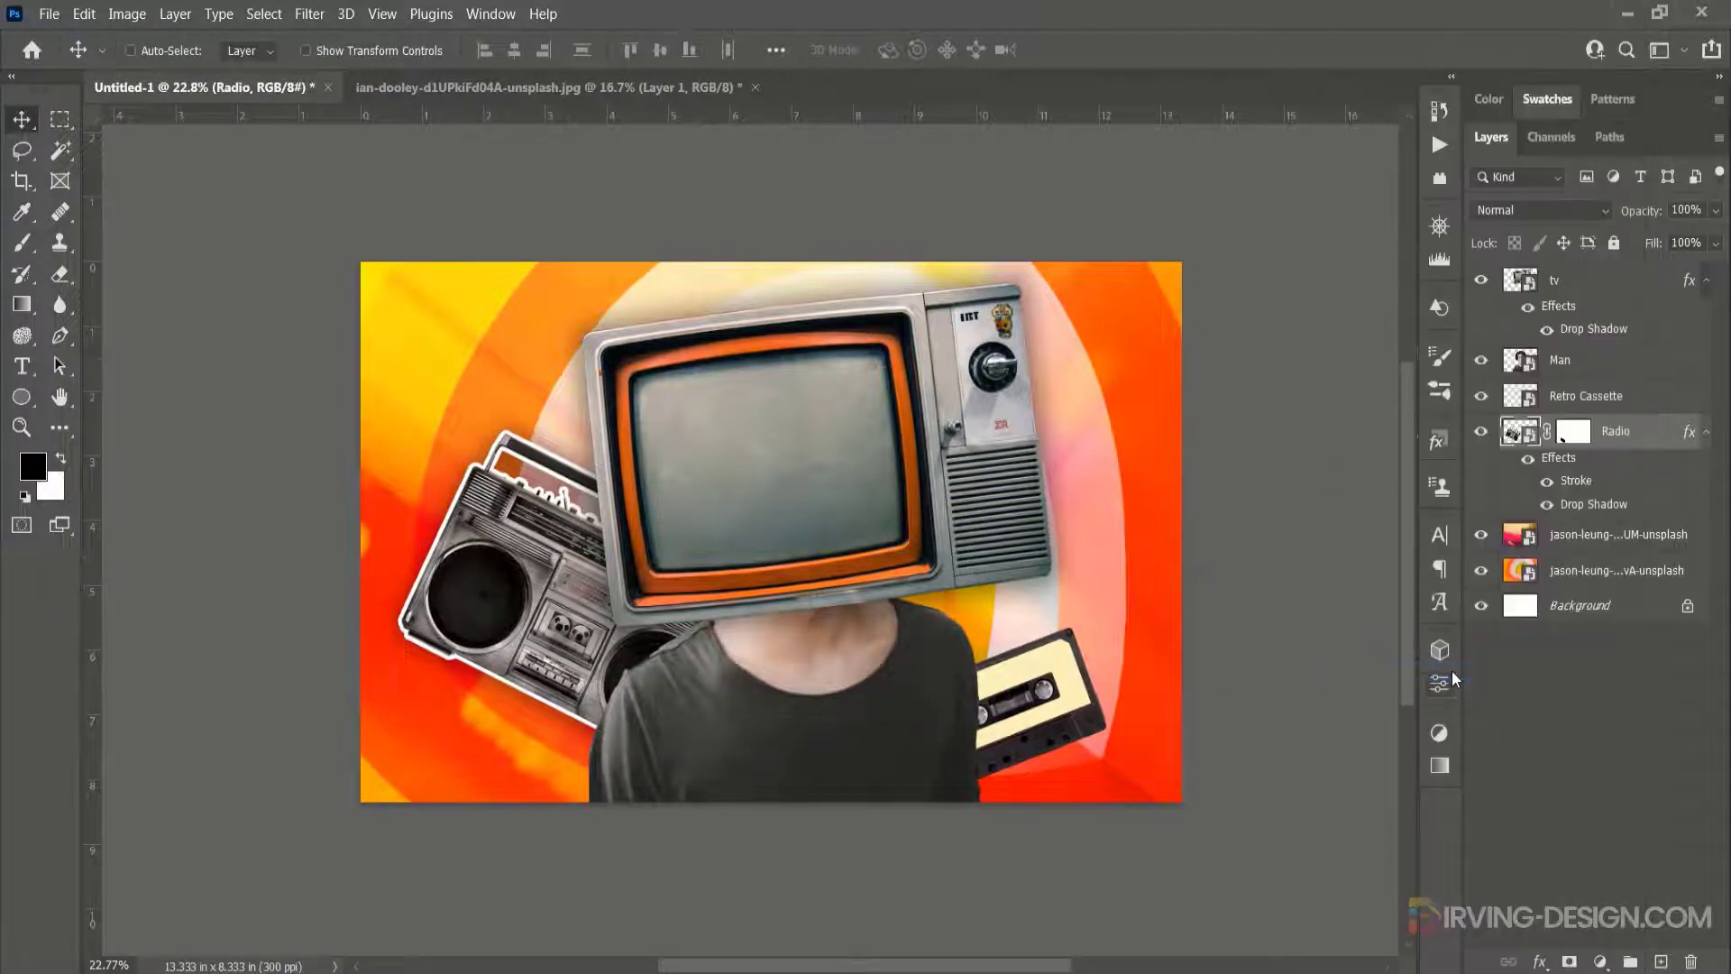
click(1645, 397)
right_click(1644, 397)
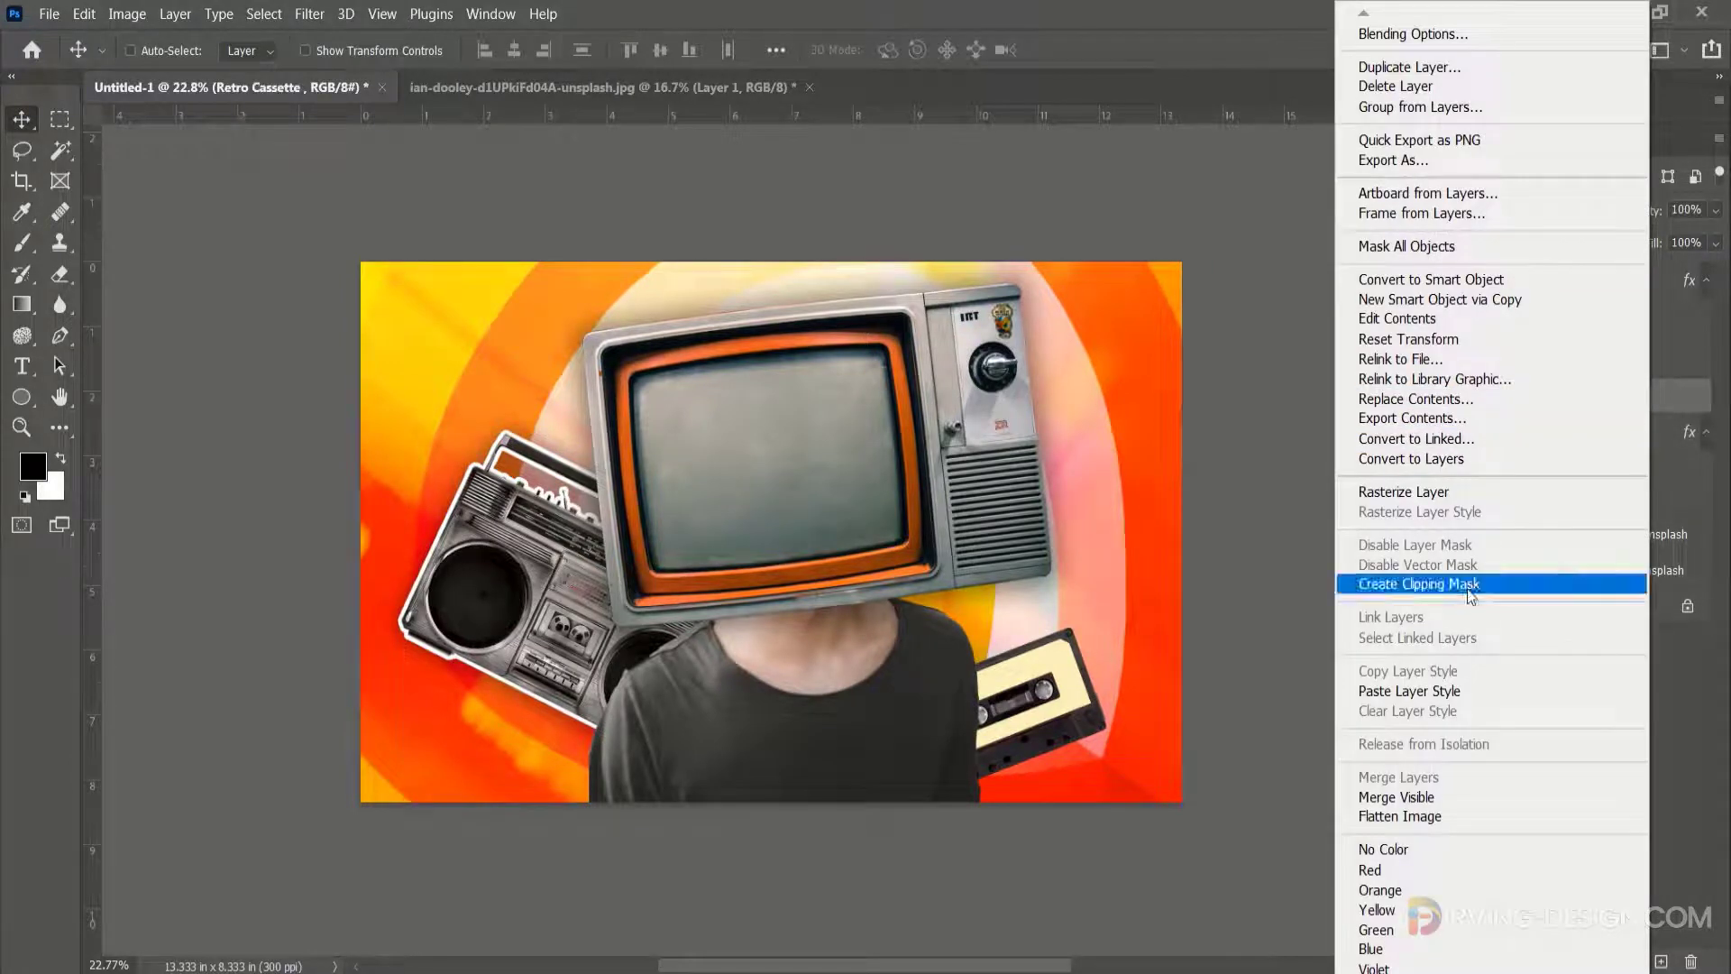
click(1447, 690)
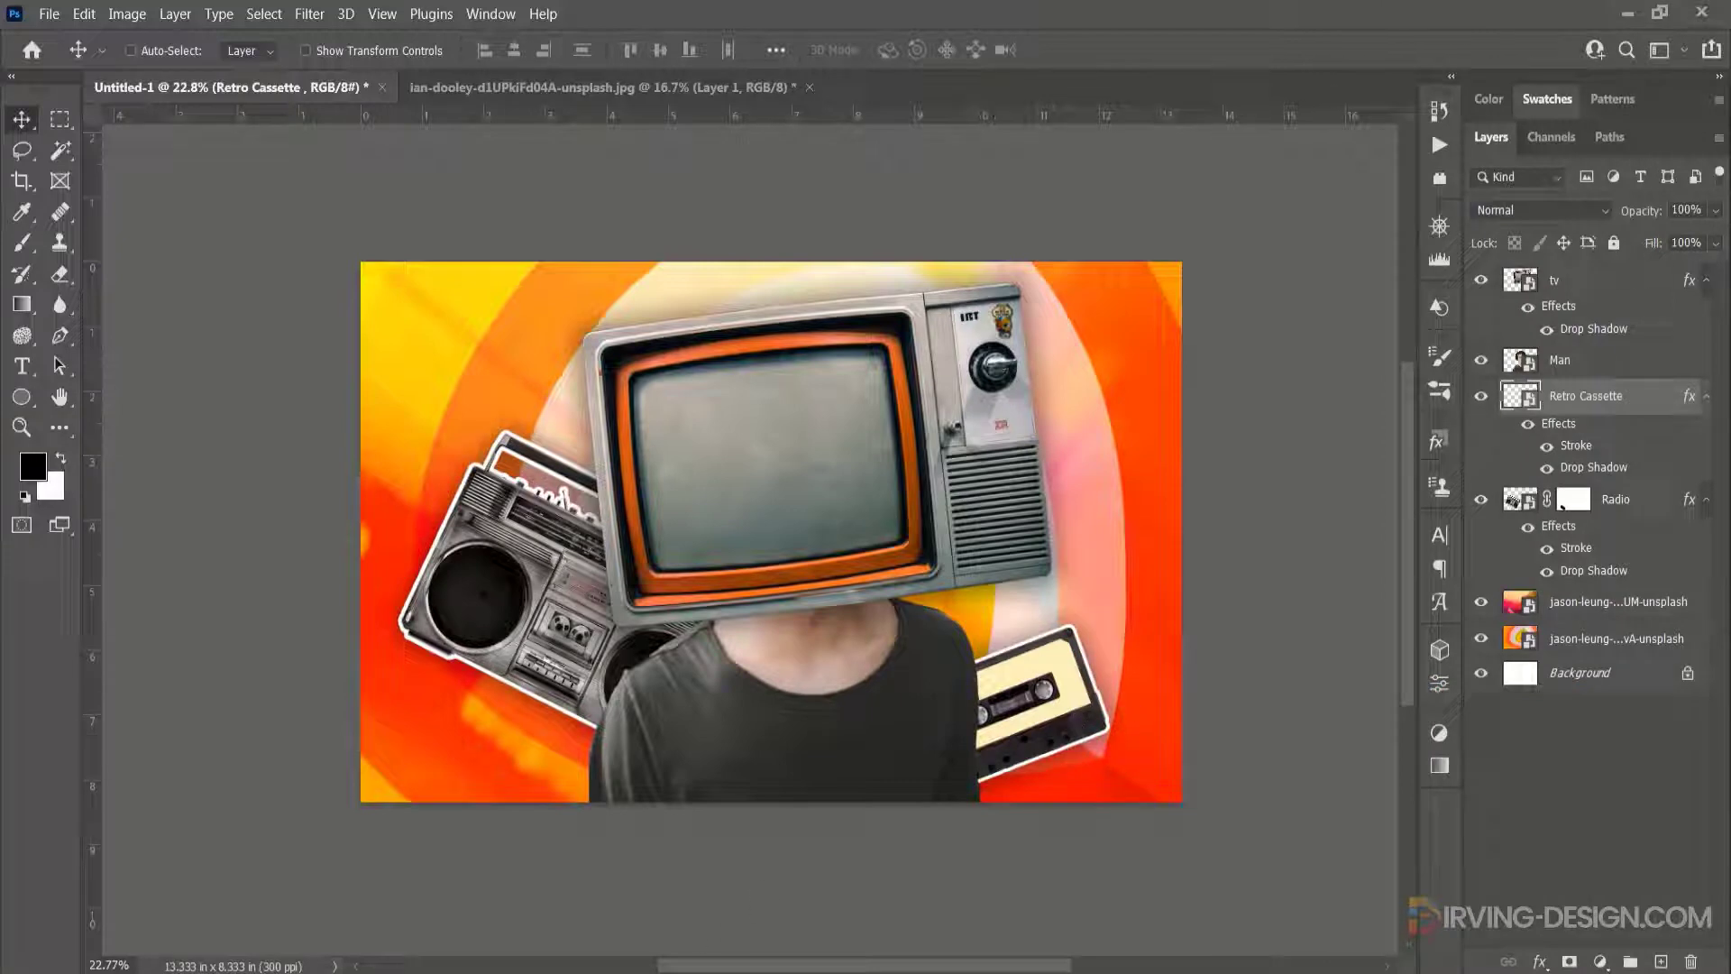
Step: Open the red telephone booth photo from the Assets folder as a separate document
click(731, 906)
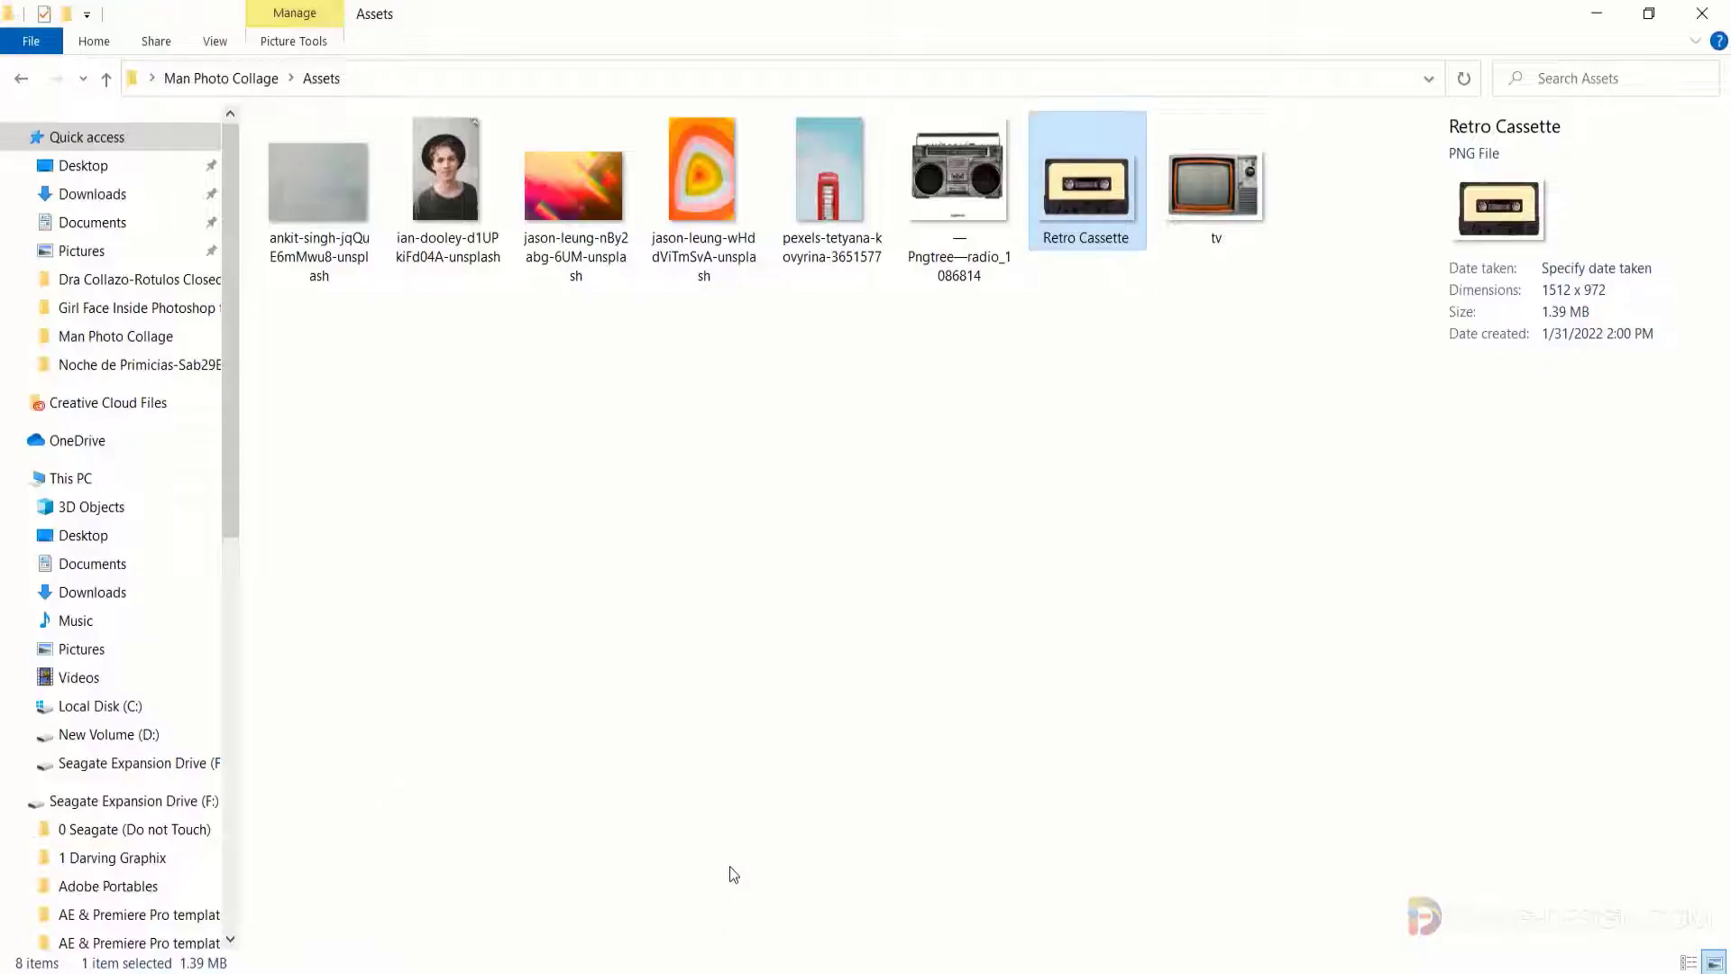
click(829, 192)
drag(831, 175, 1144, 29)
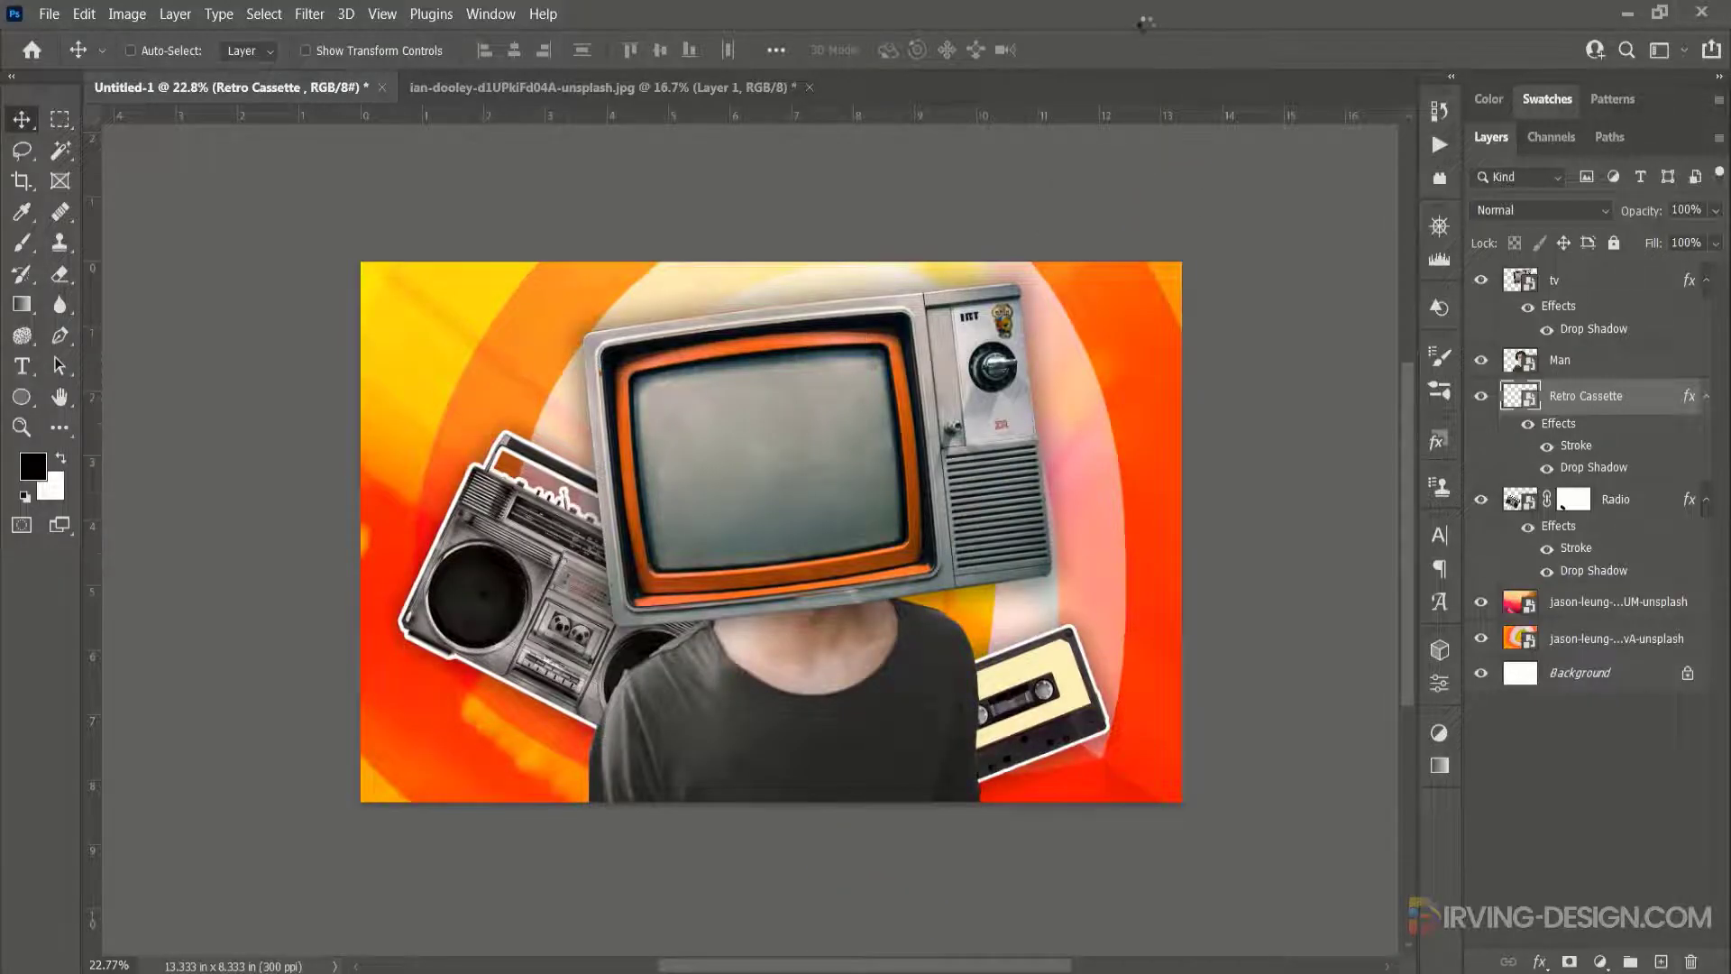
Step: Select the telephone booth with Select Subject and isolate it on its own layer, with the original Background hidden
click(56, 149)
click(158, 192)
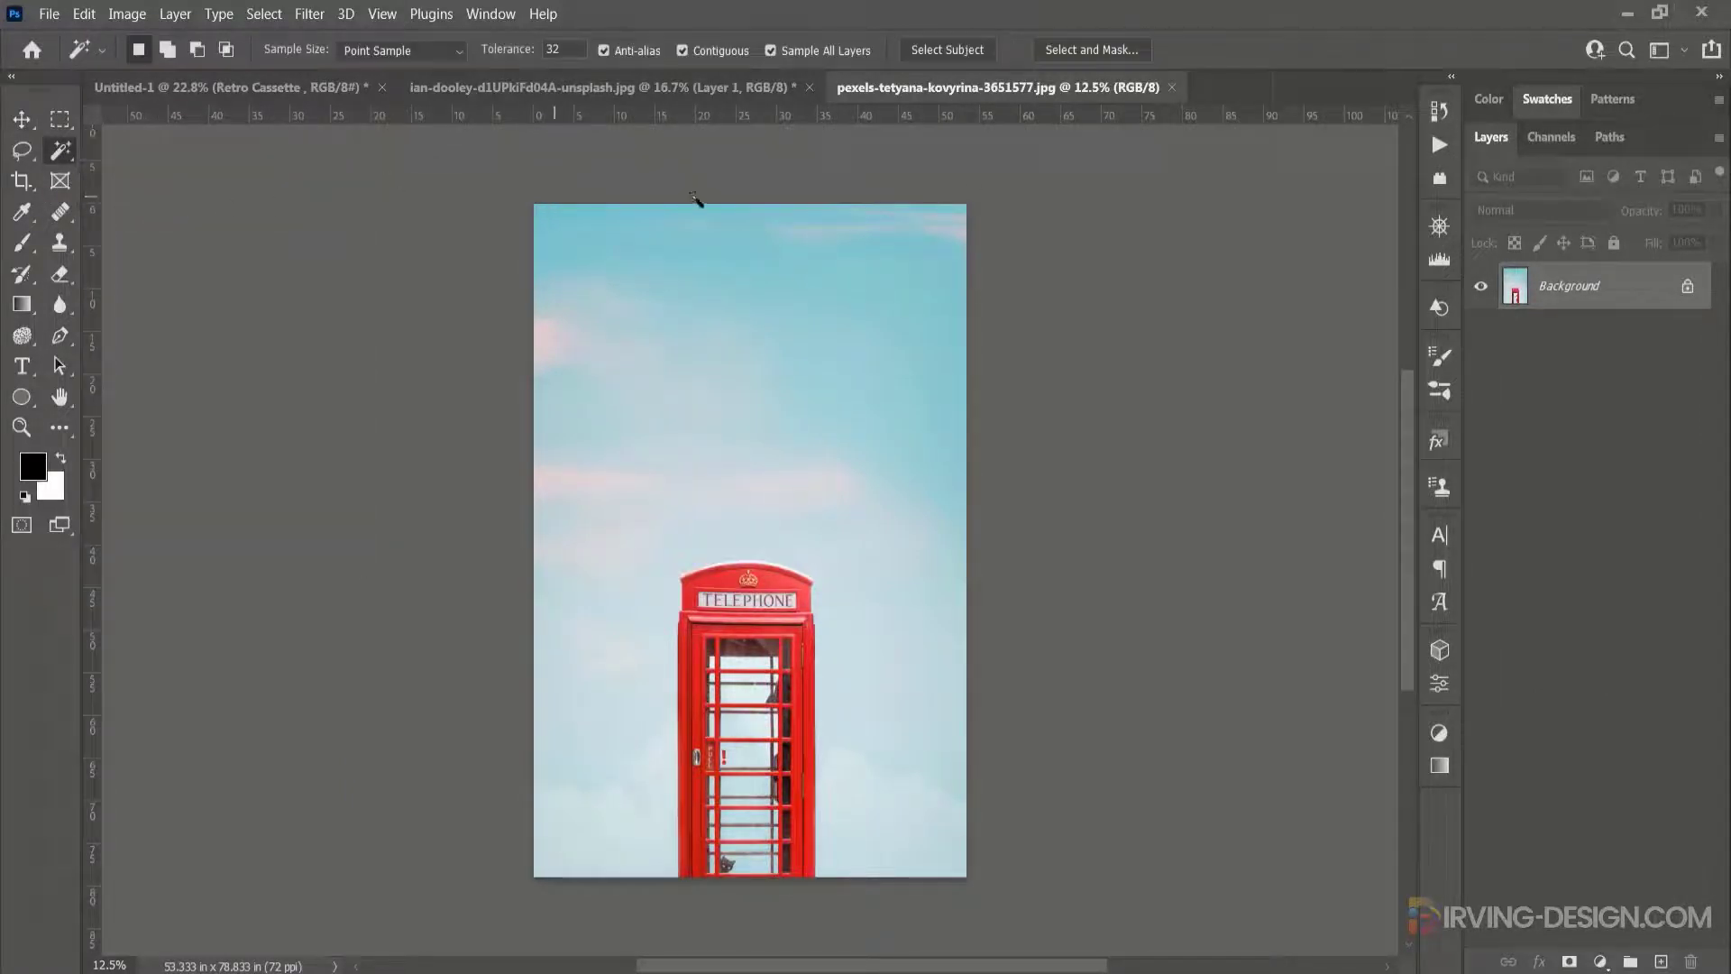
click(953, 55)
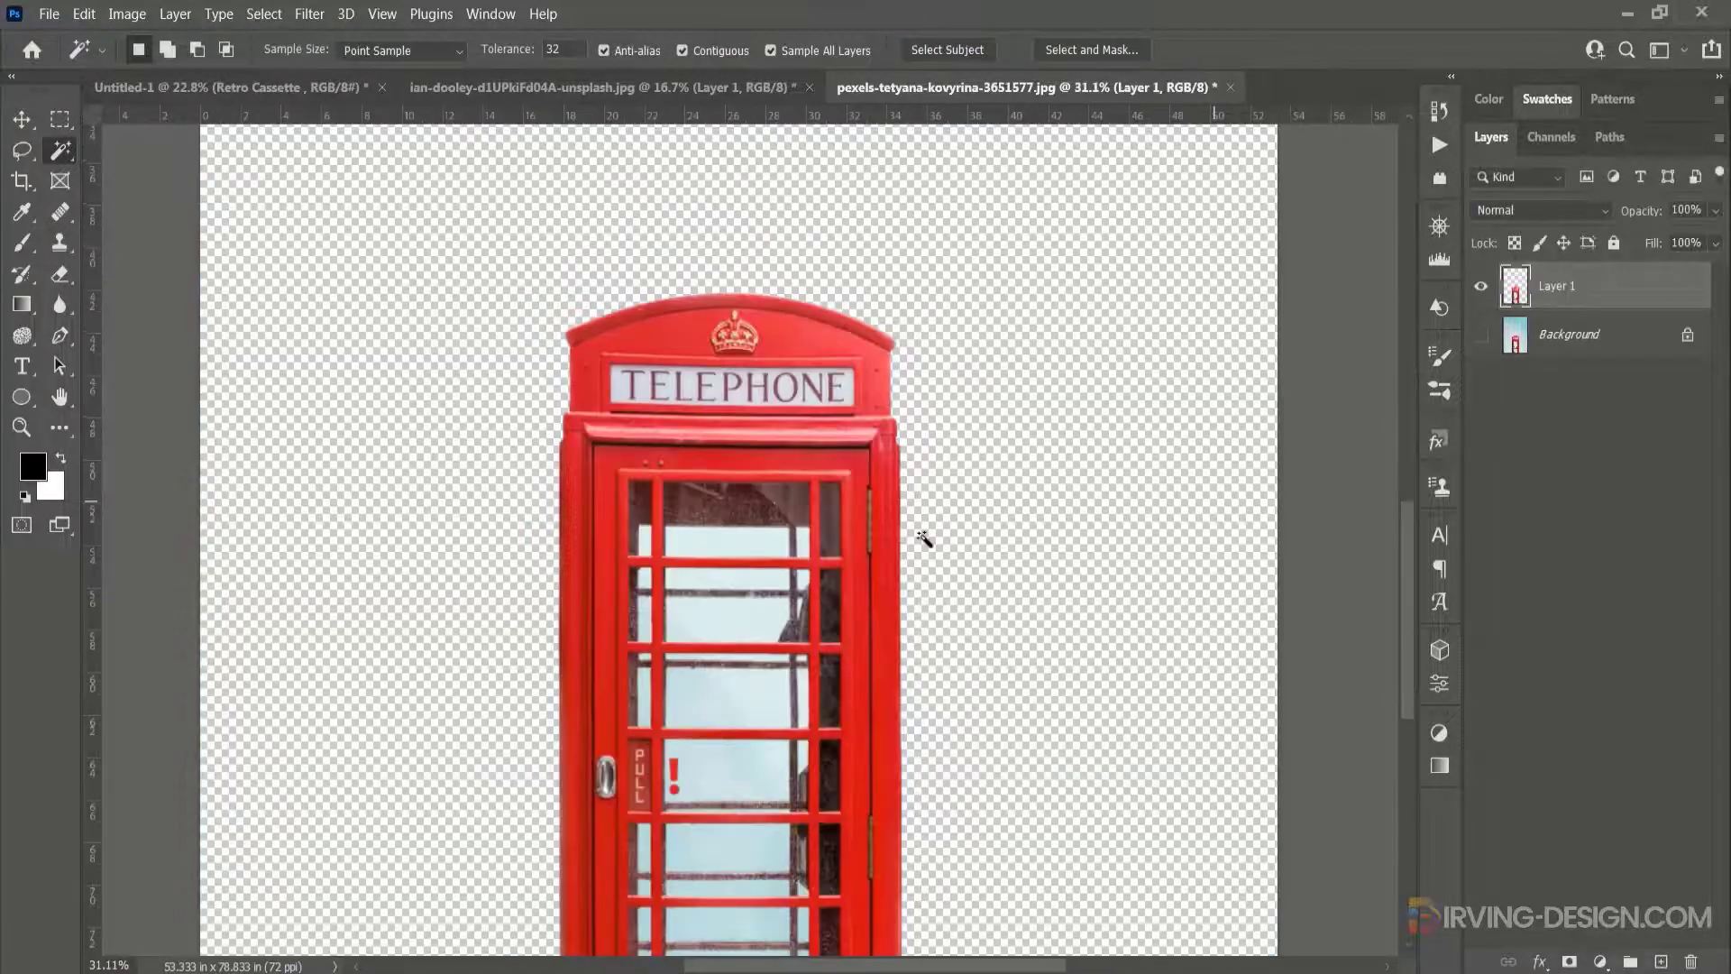
Step: Select the sky areas inside all the booth's window panes with the Magic Wand, delete them, and clear the selection
scroll(920, 532, down, 3)
click(739, 352)
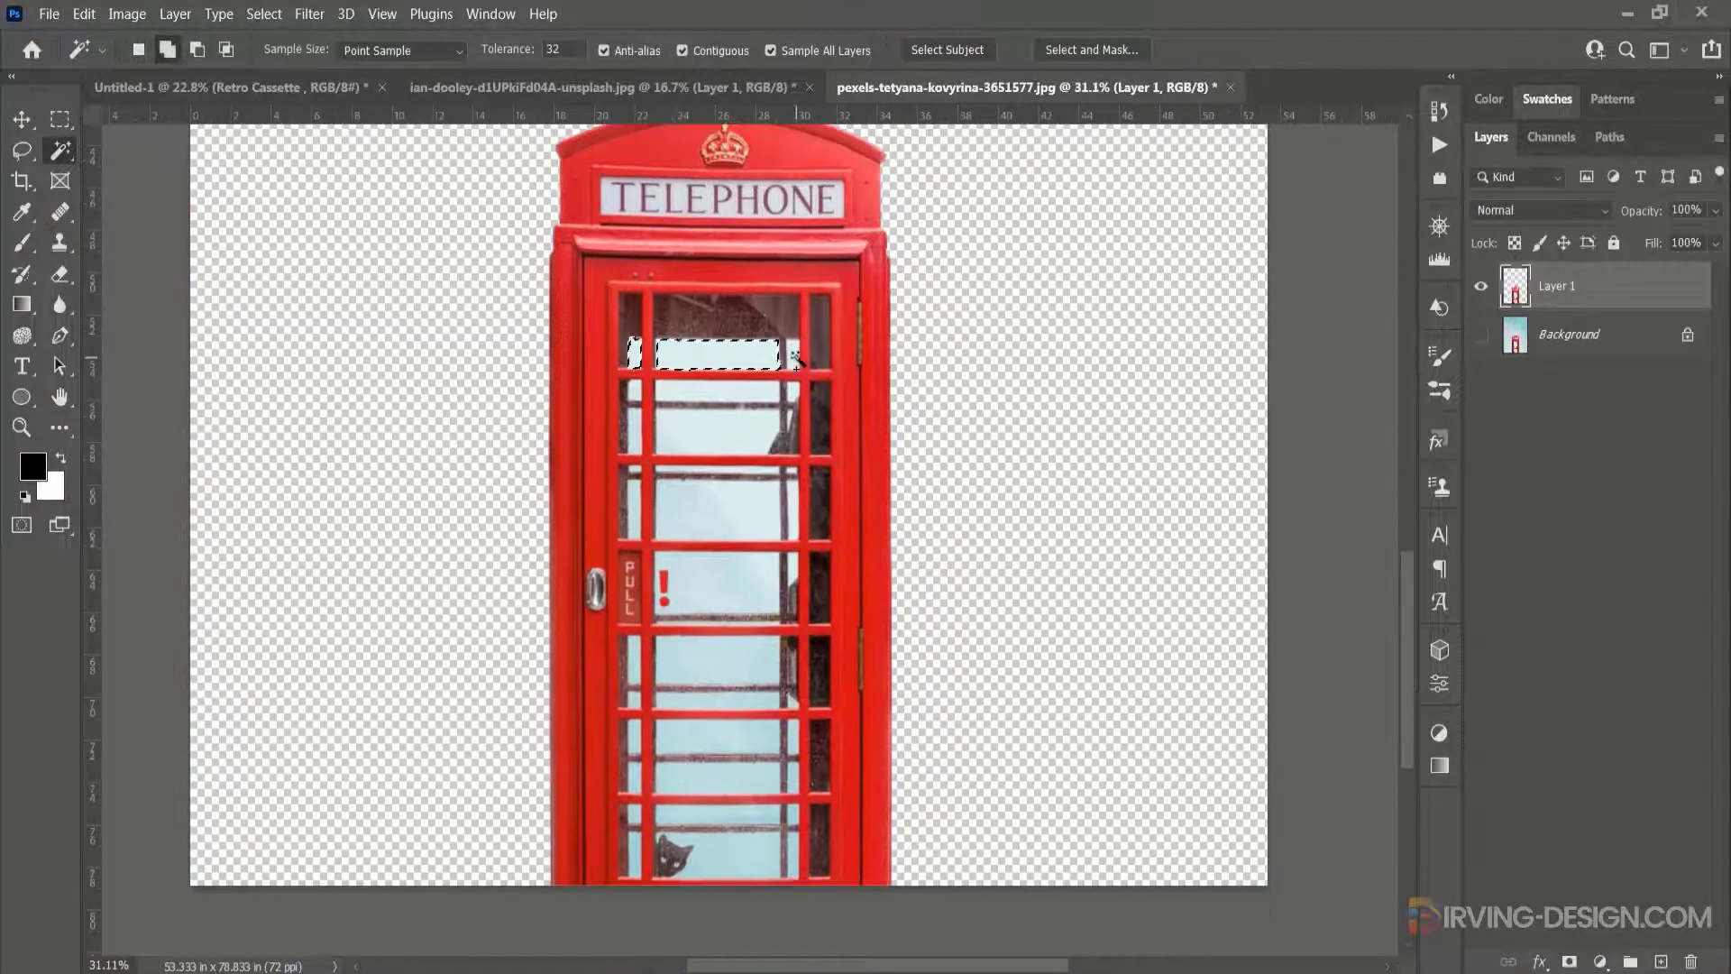
shift+click(634, 354)
scroll(793, 402, up, 2)
shift+click(794, 387)
shift+click(671, 386)
shift+click(544, 386)
shift+click(664, 455)
scroll(782, 469, up, 6)
shift+click(796, 347)
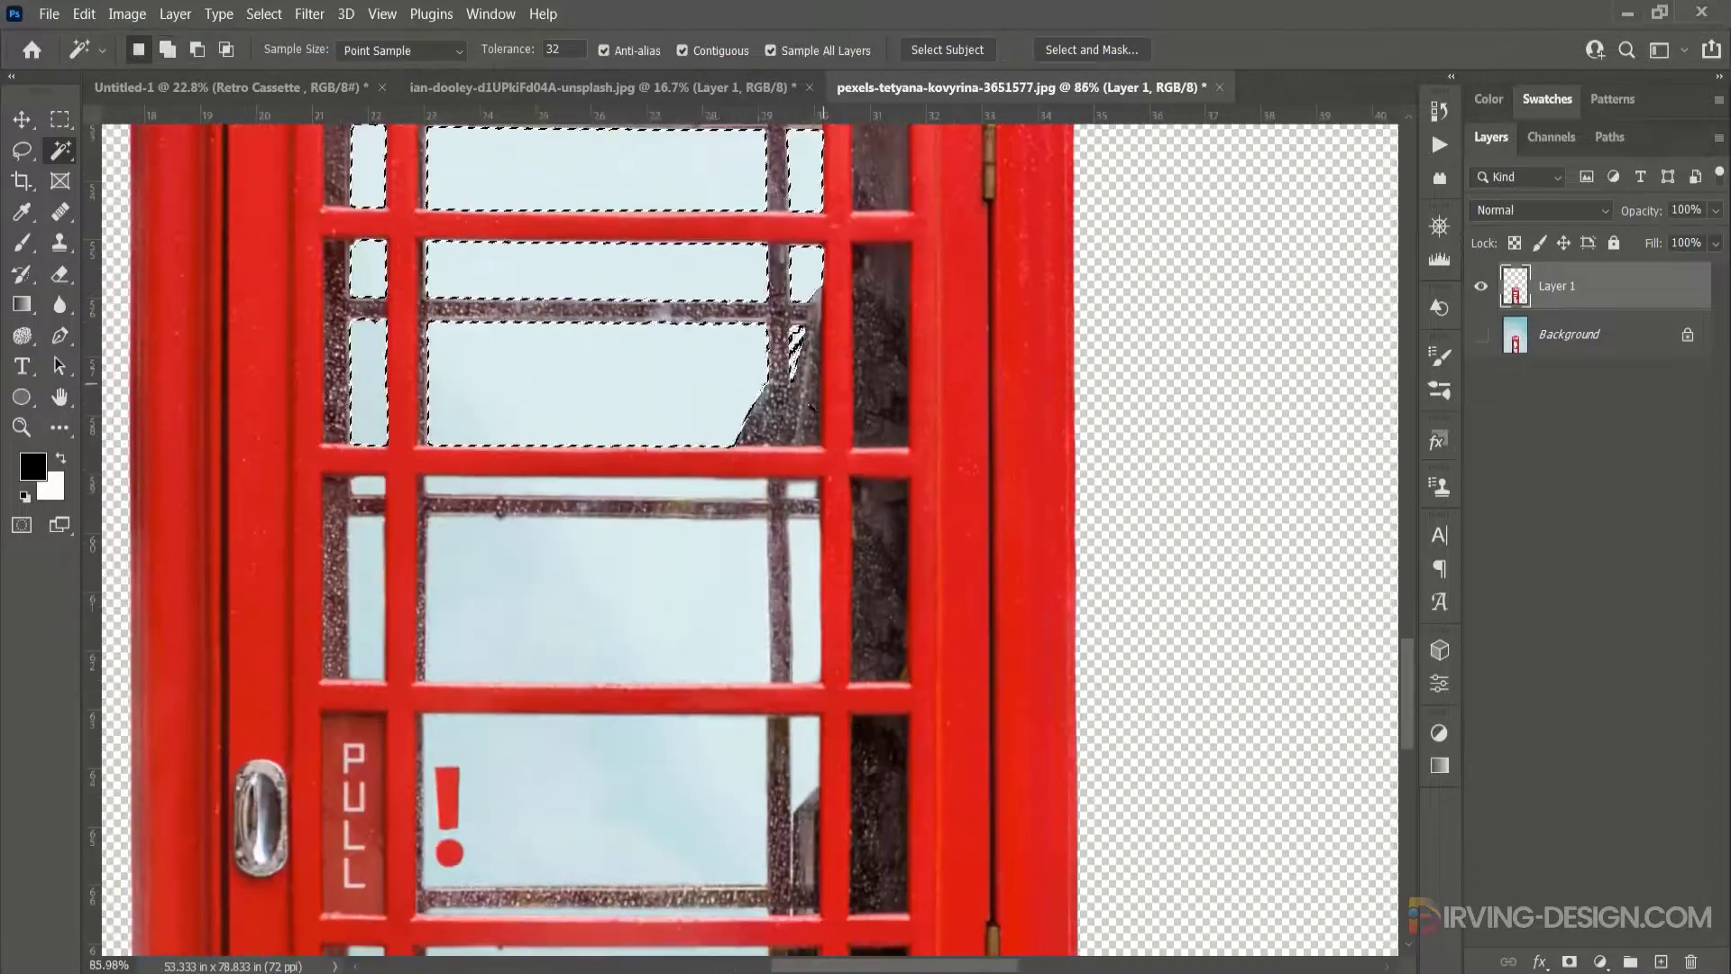
shift+click(804, 600)
shift+click(599, 599)
shift+click(371, 602)
shift+click(667, 775)
mouse_move(730, 735)
mouse_down()
mouse_move(781, 394)
mouse_move(879, 153)
mouse_up()
shift+click(739, 311)
shift+click(527, 521)
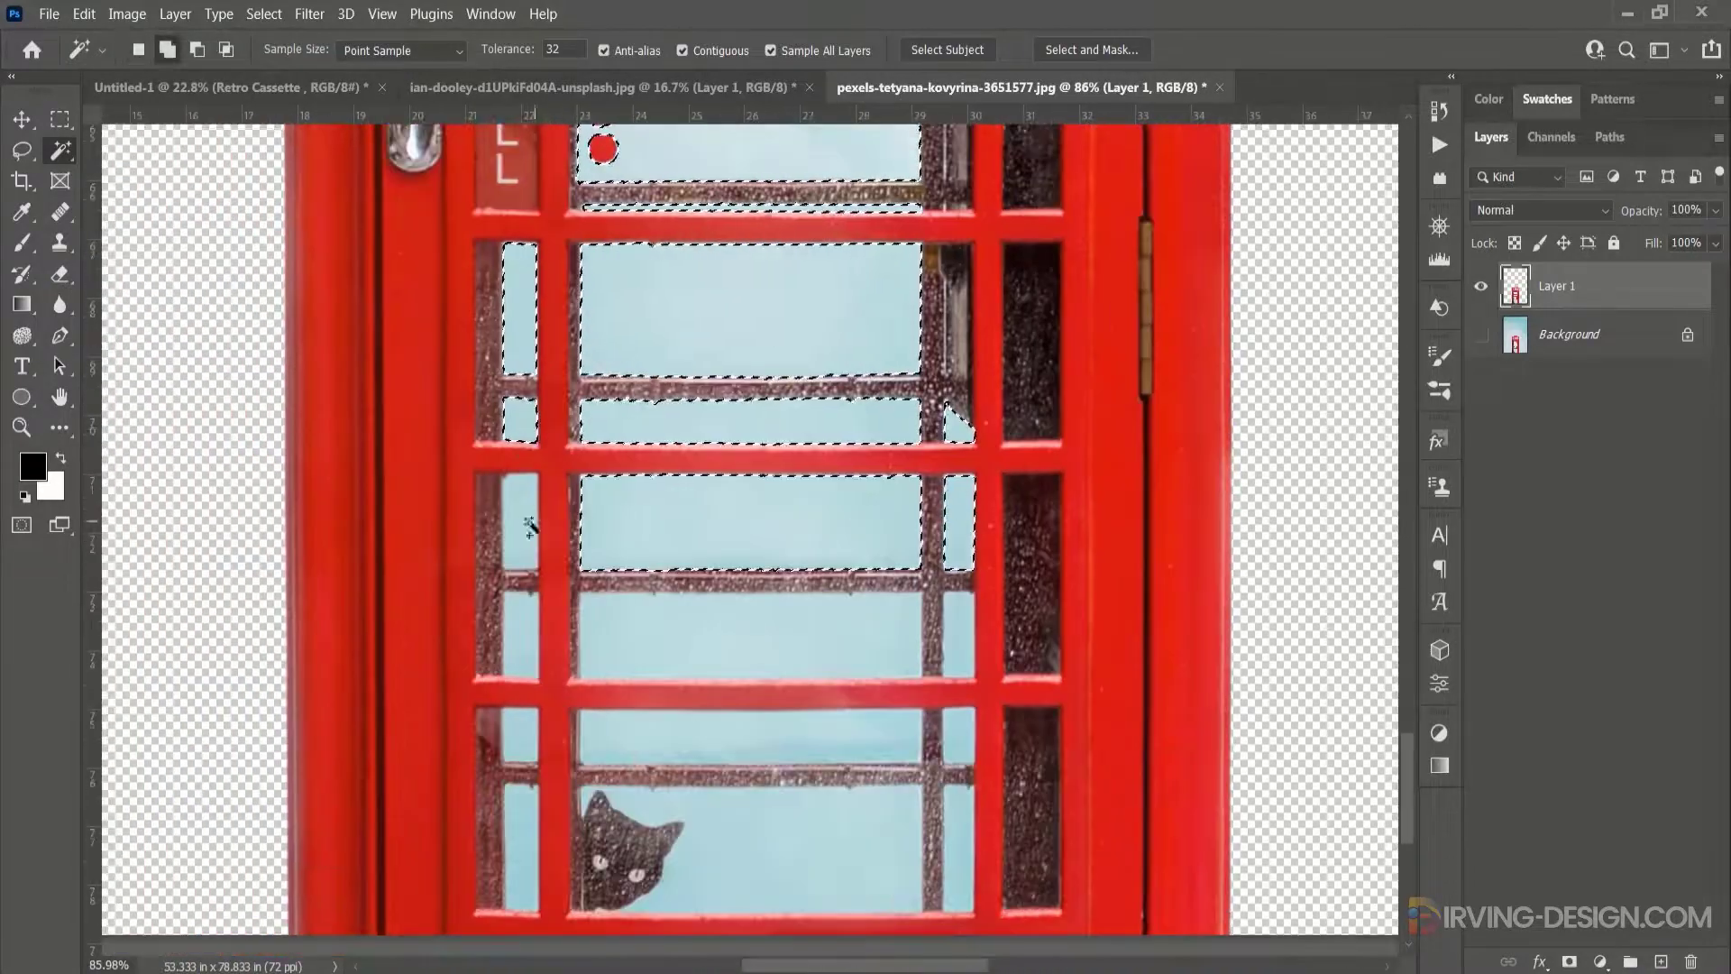
drag(721, 632, 723, 352)
shift+click(649, 464)
scroll(958, 571, down, 5)
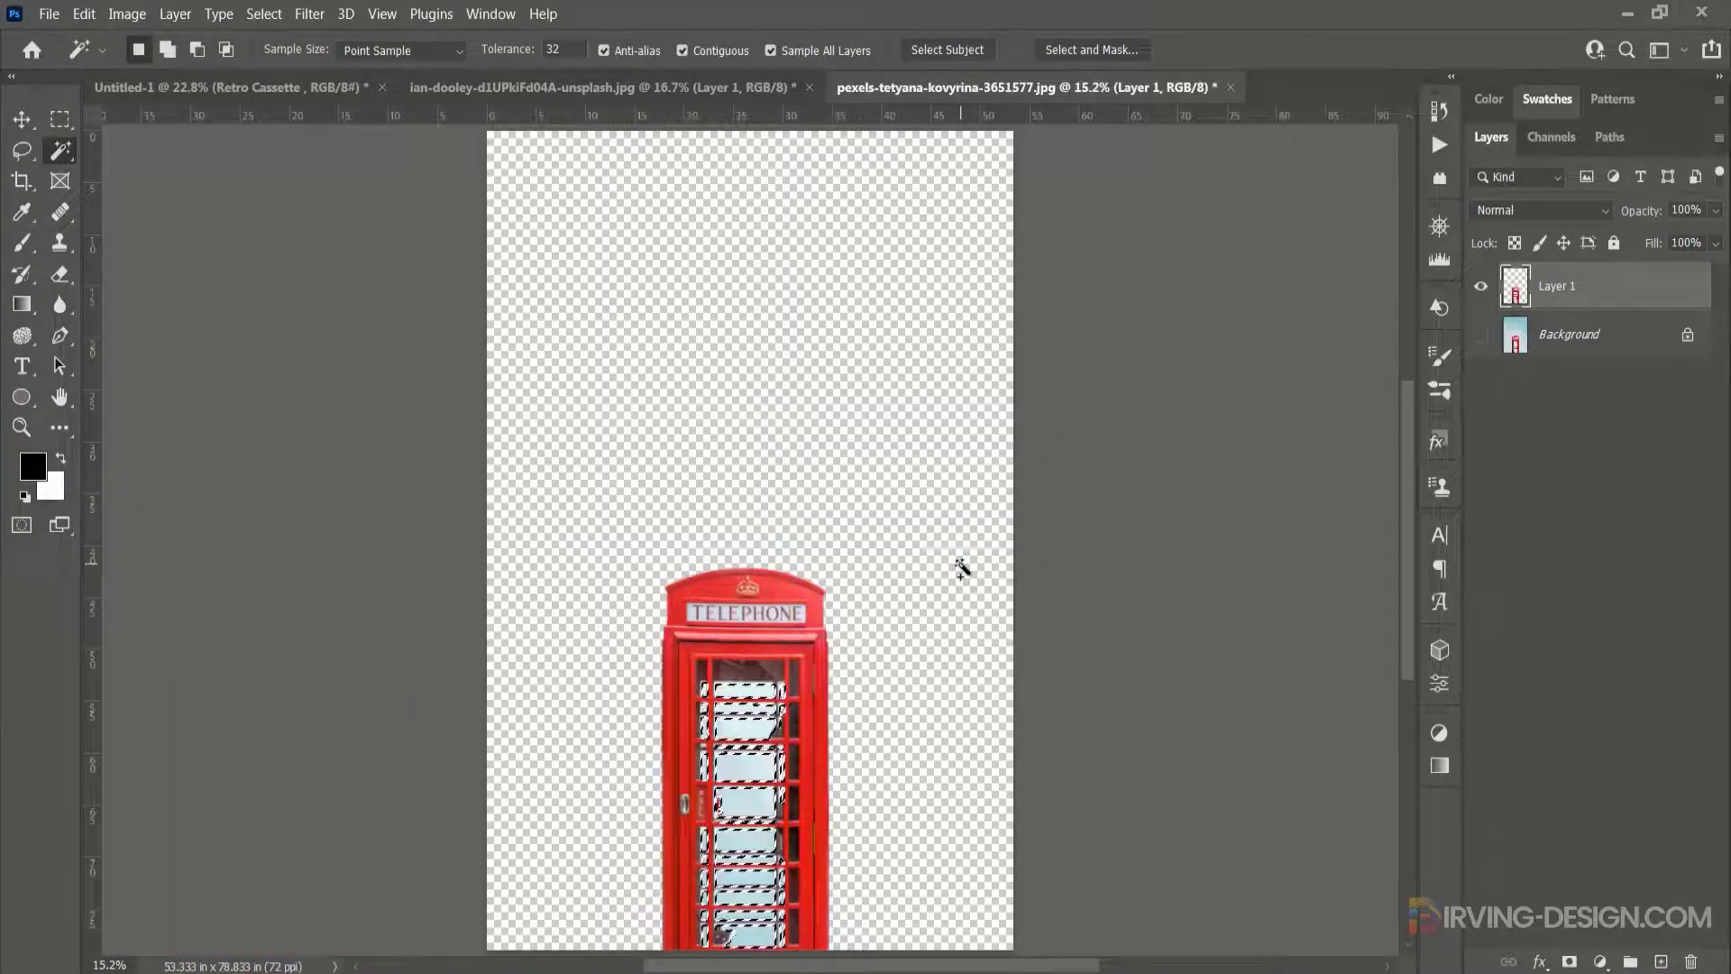
key(Delete)
key(ctrl+d)
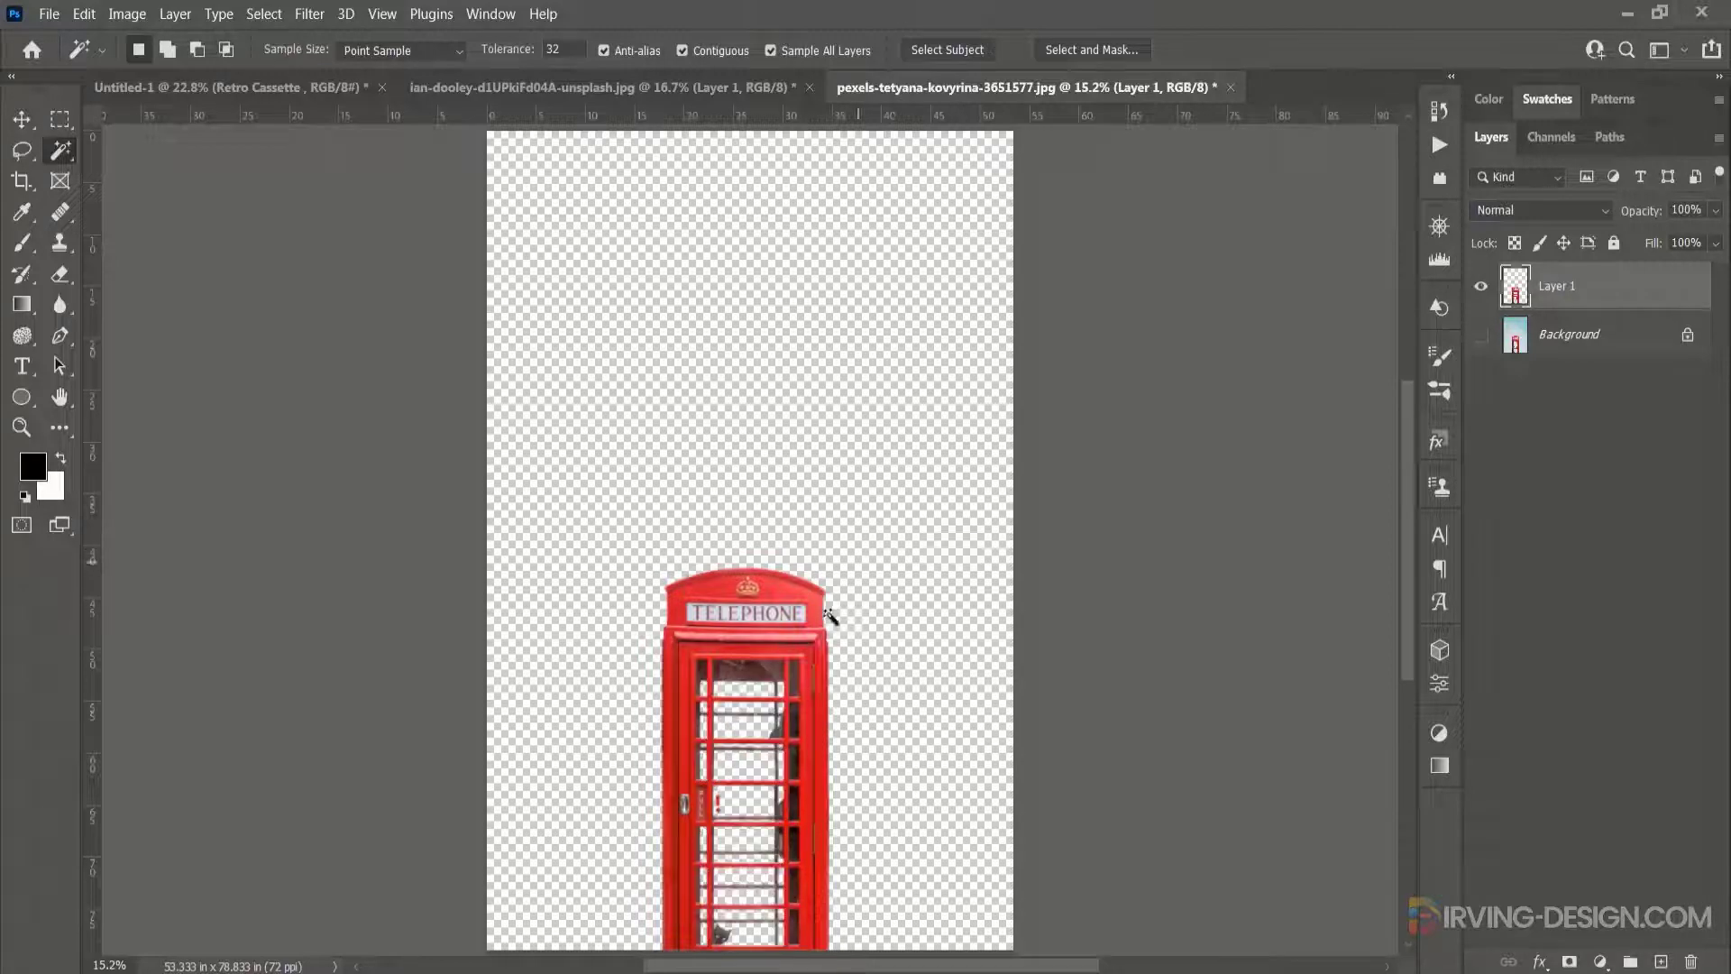
Step: Bring the telephone booth cutout into the Untitled-1 collage, behind the man and TV and above the Retro Cassette layer
key(v)
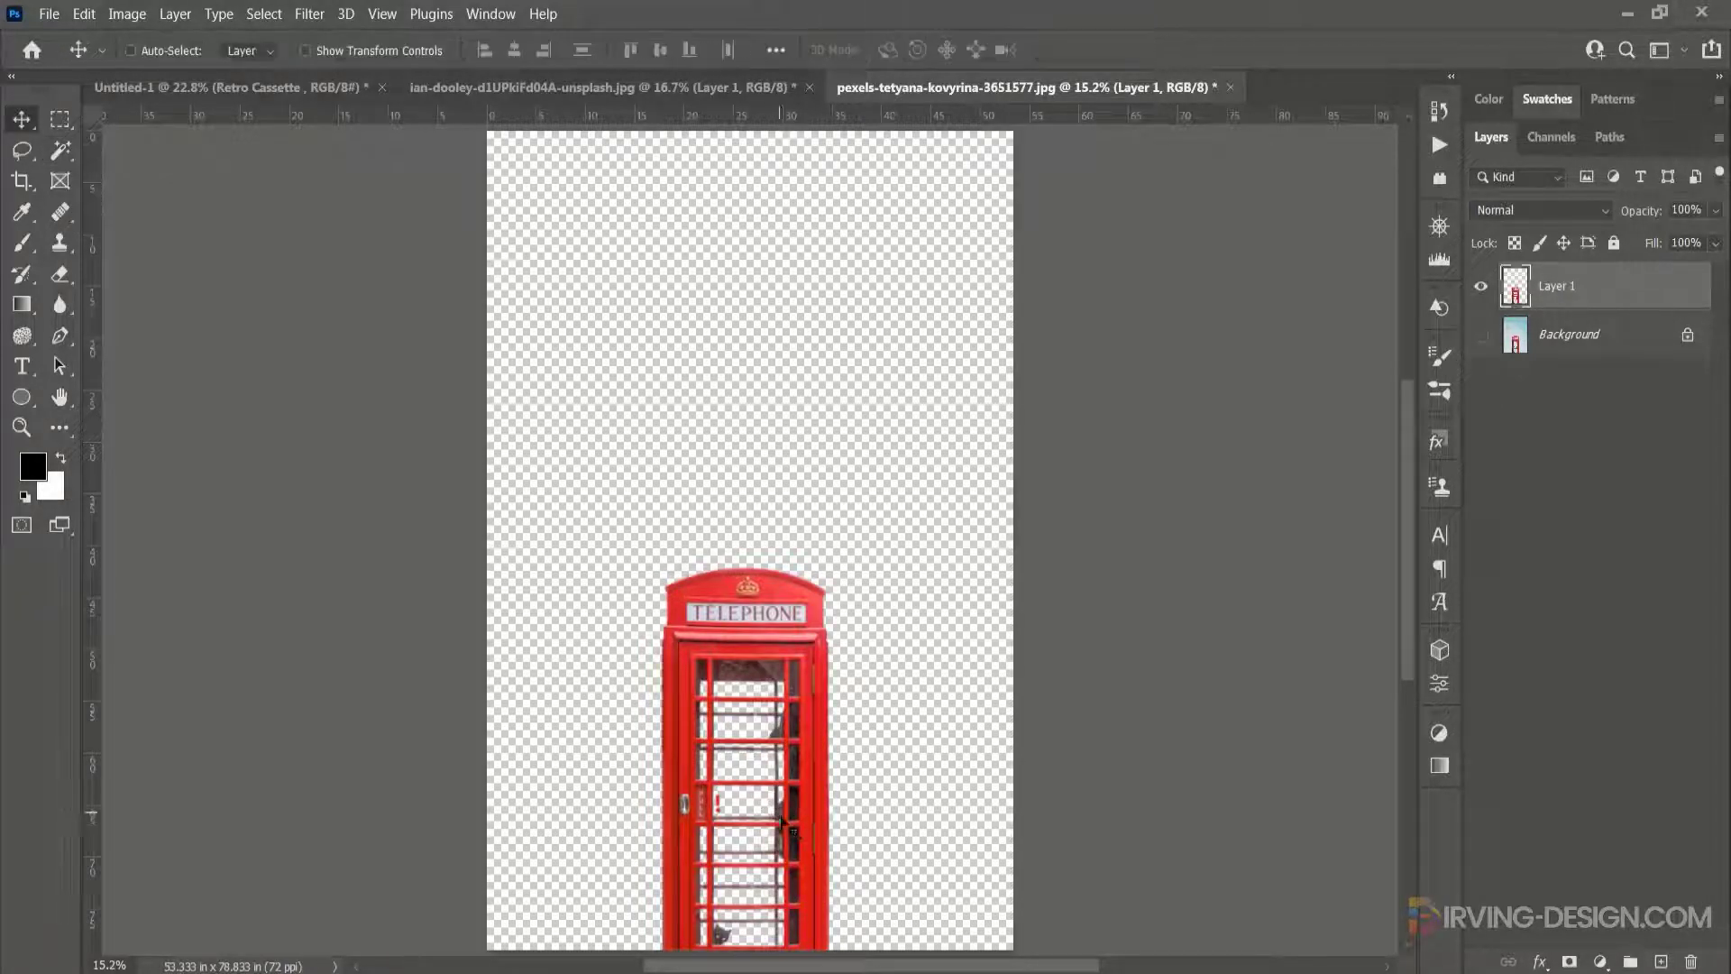
drag(798, 840, 375, 186)
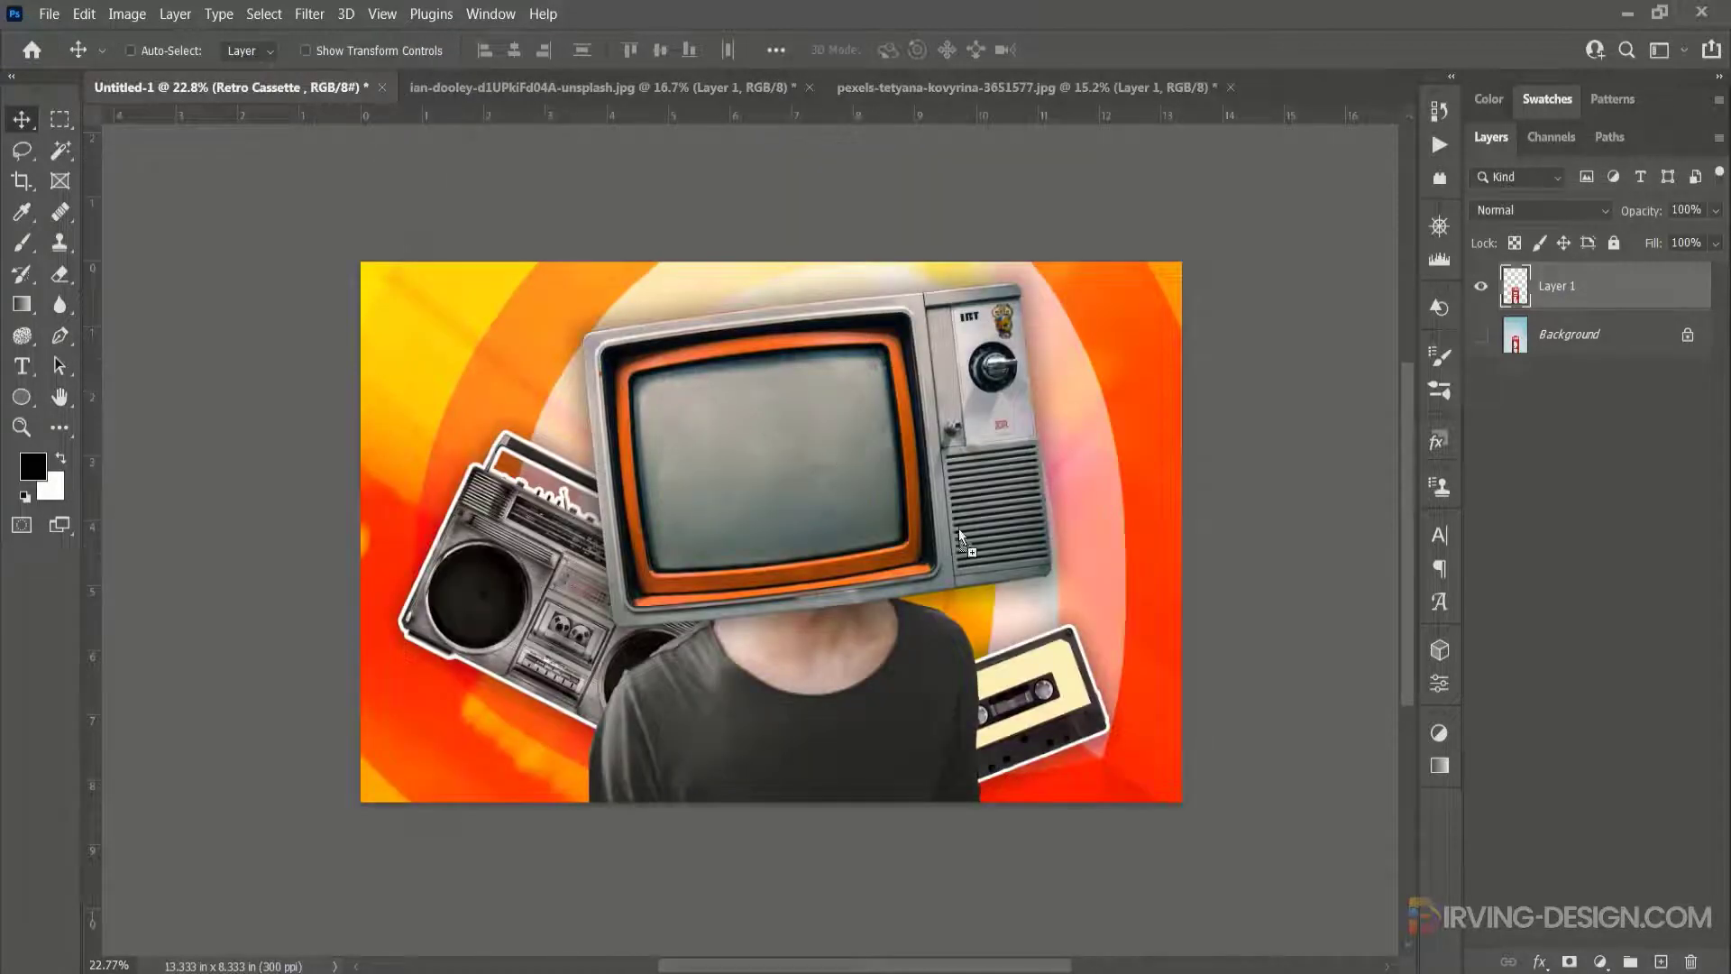
drag(959, 529, 1078, 505)
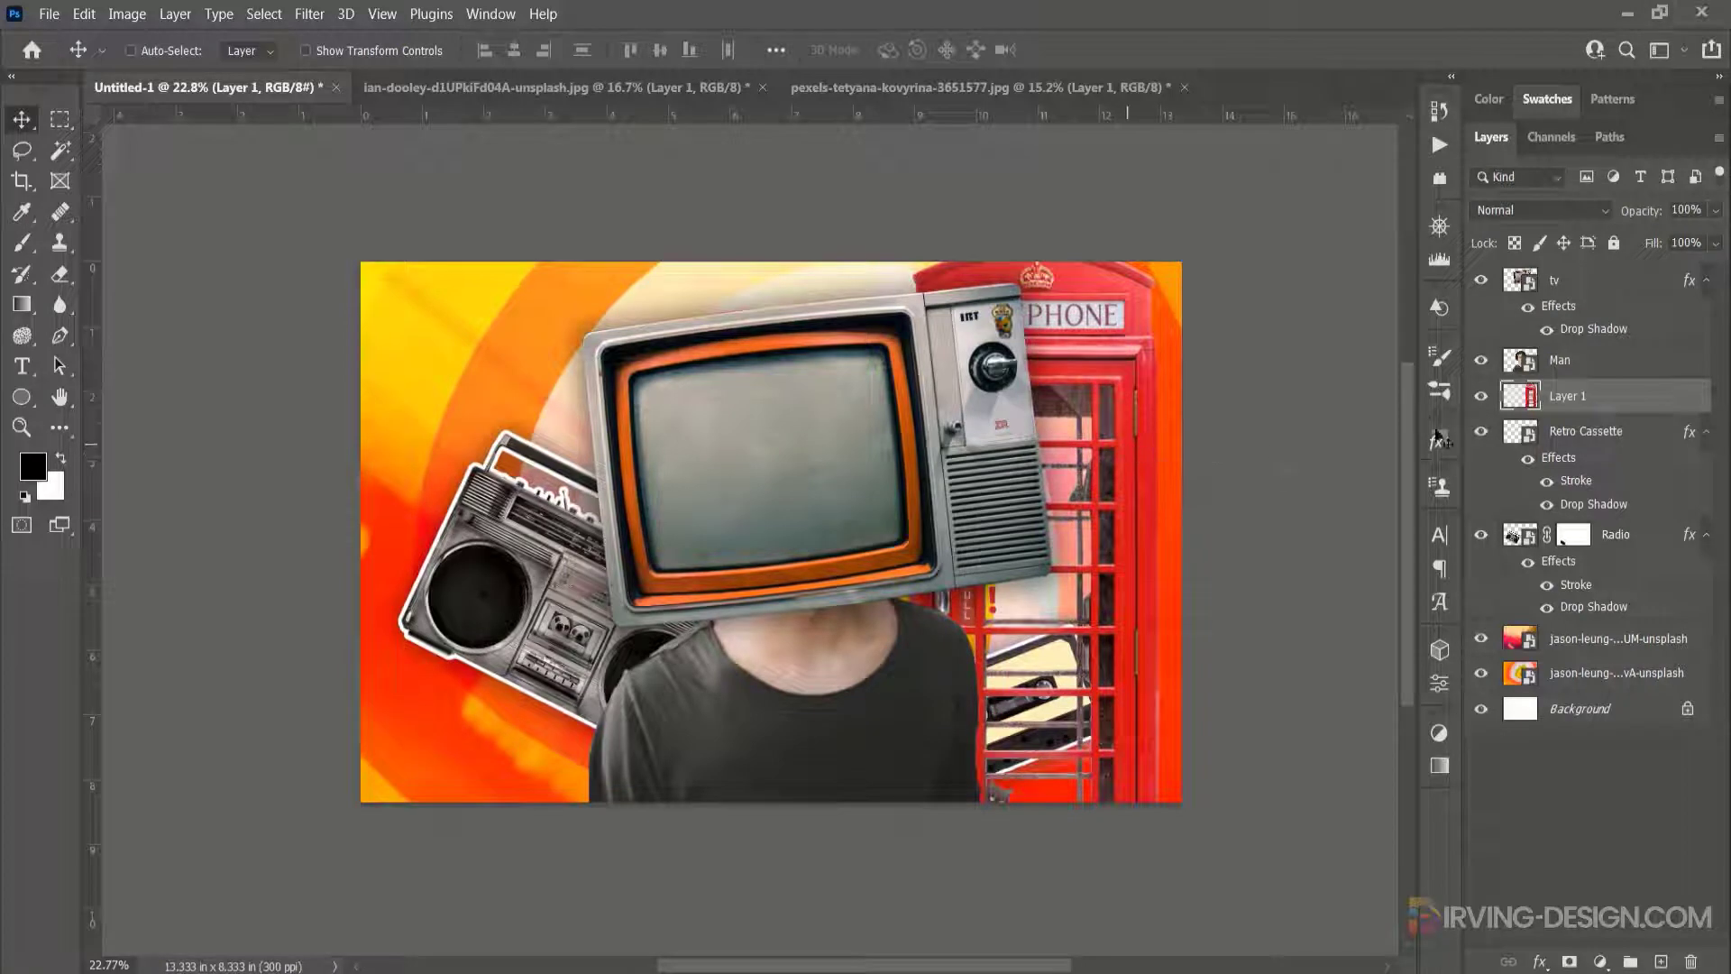
Step: Convert the telephone booth layer to a Smart Object and rename it Phone
right_click(1662, 397)
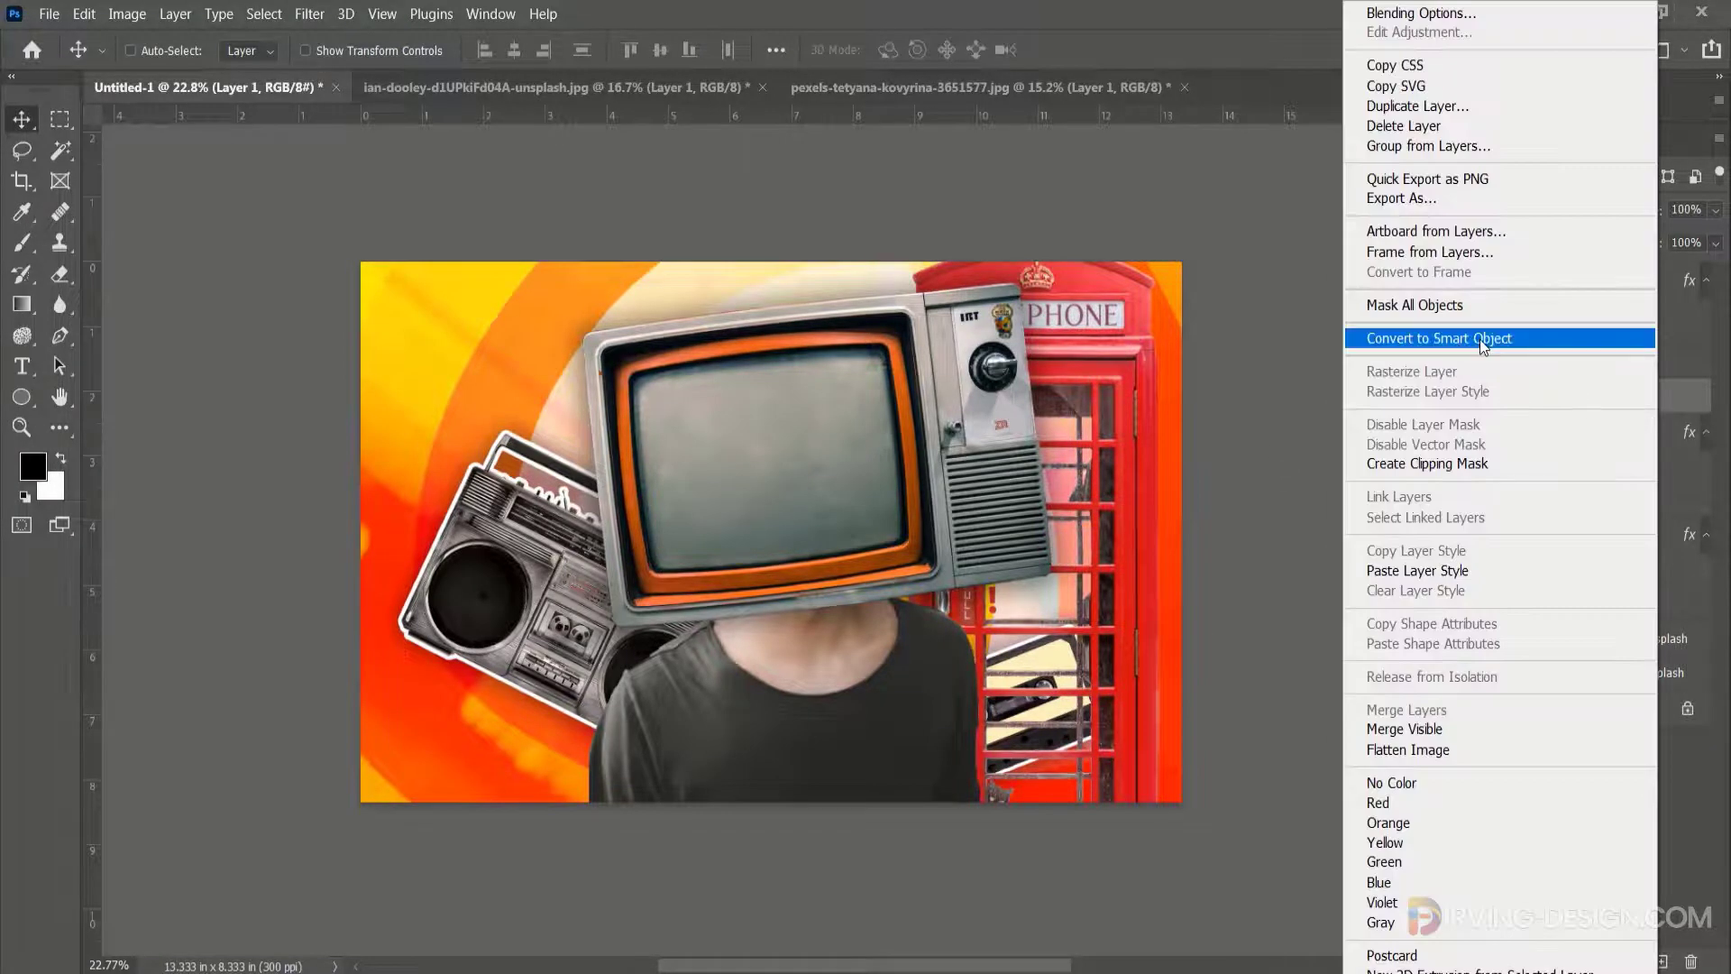
click(1479, 339)
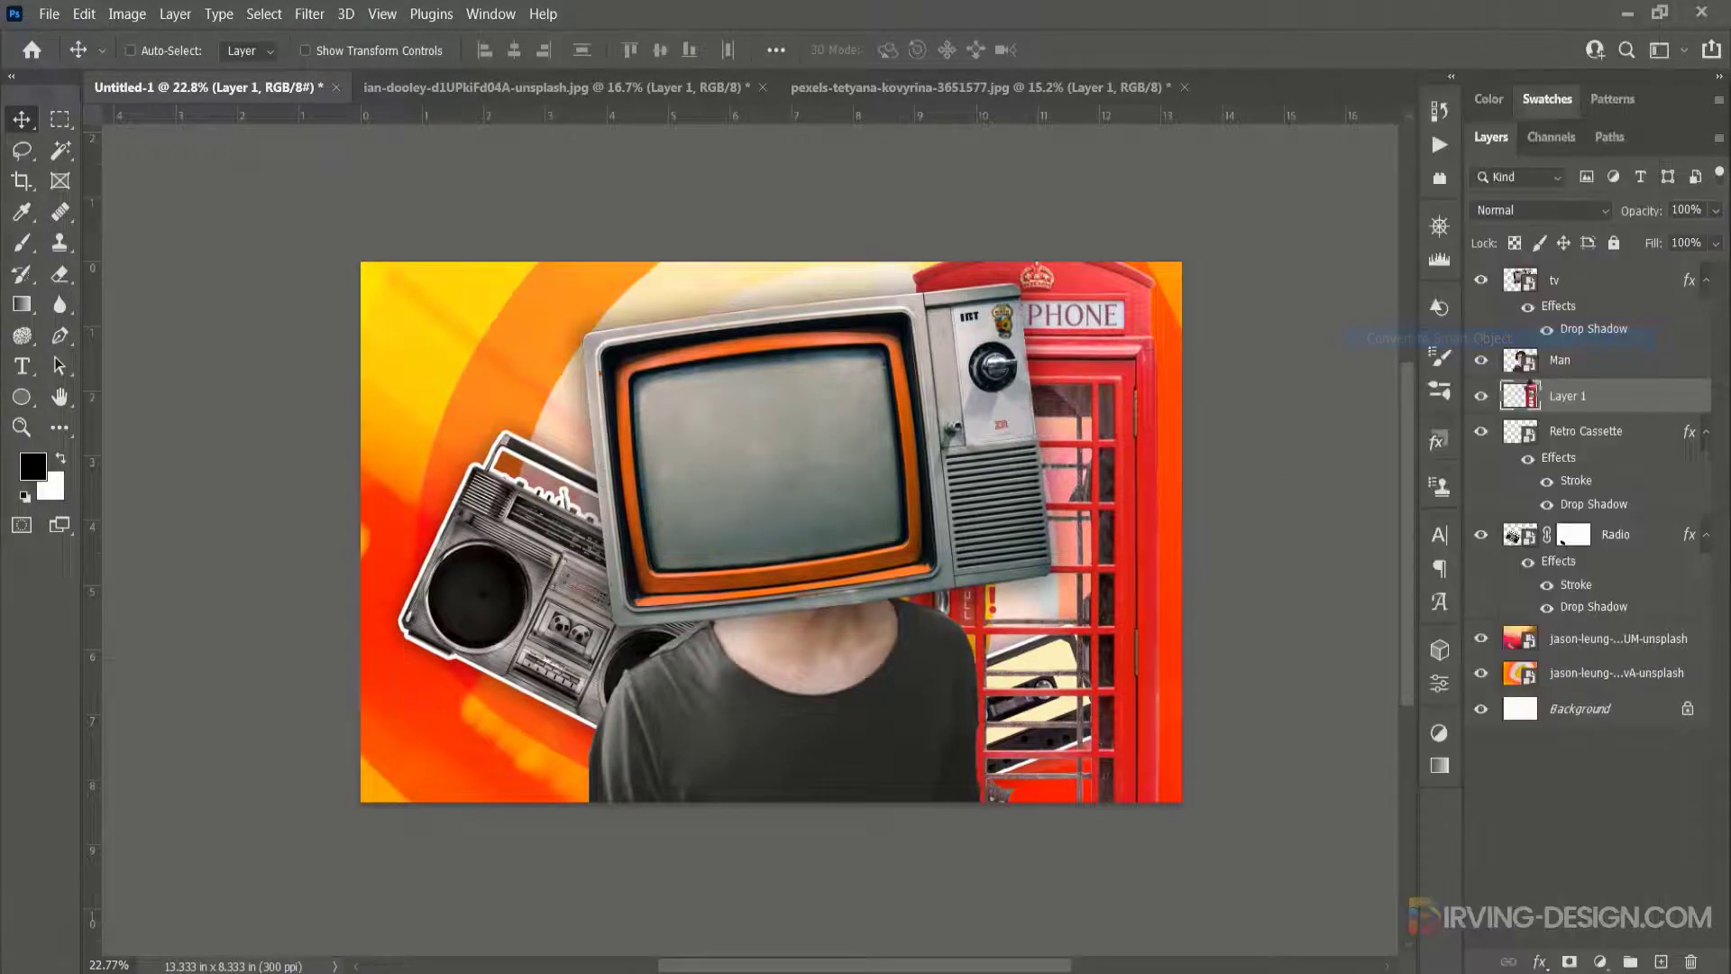
double_click(1574, 397)
text(Phone)
key(Return)
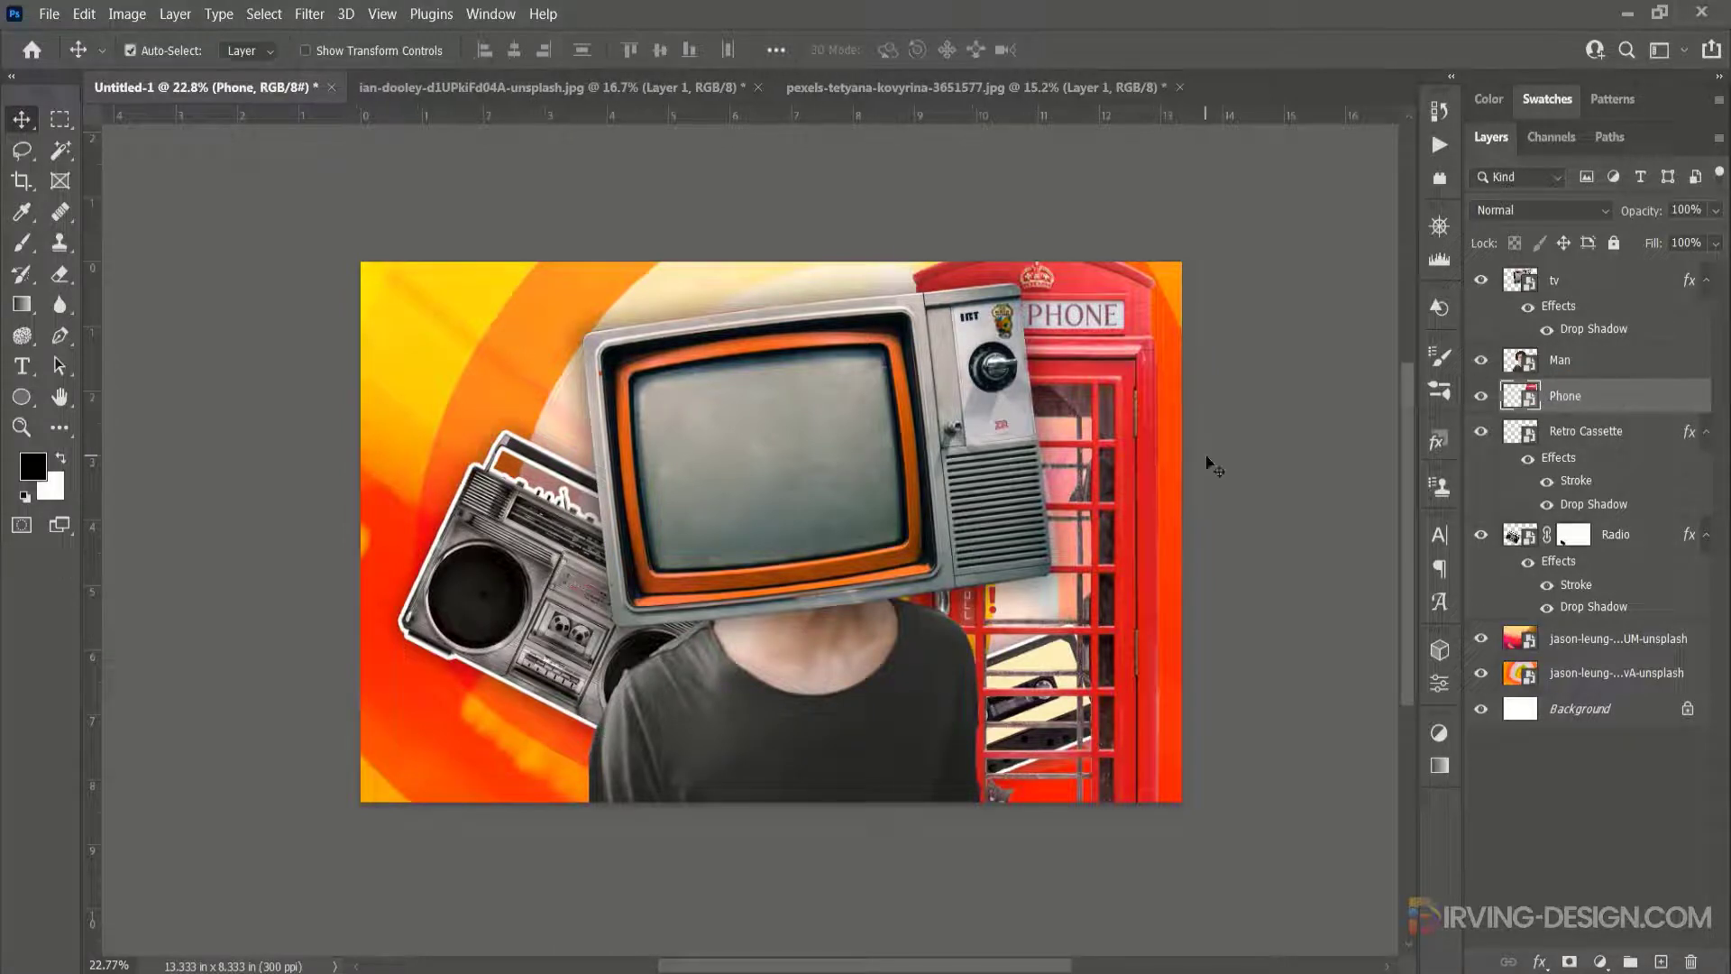
Step: Scale the booth down, tilt it clockwise behind the TV's control-knob side, and move the Phone layer below Retro Cassette
key(ctrl+t)
drag(1160, 258, 1129, 327)
drag(1152, 307, 1209, 429)
drag(1064, 586, 1003, 593)
drag(1162, 324, 1179, 354)
key(Return)
drag(1567, 397, 1560, 516)
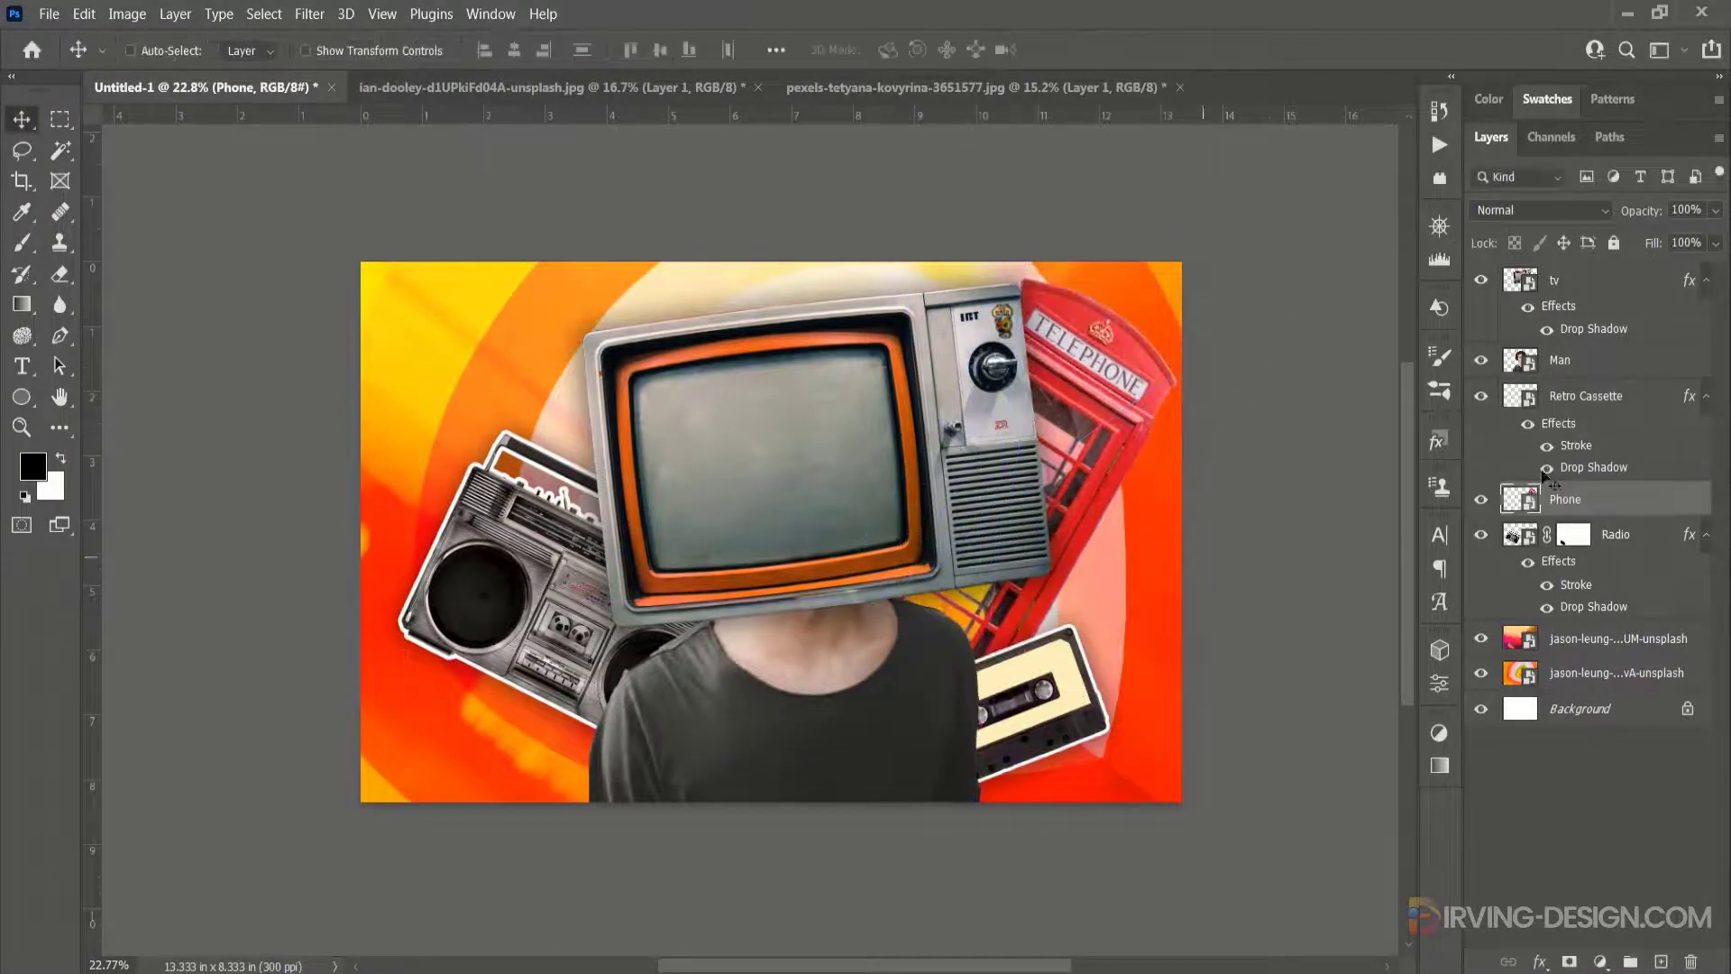
Step: Copy the Retro Cassette layer's Stroke and Drop Shadow style onto the Phone layer
click(1636, 402)
right_click(1637, 402)
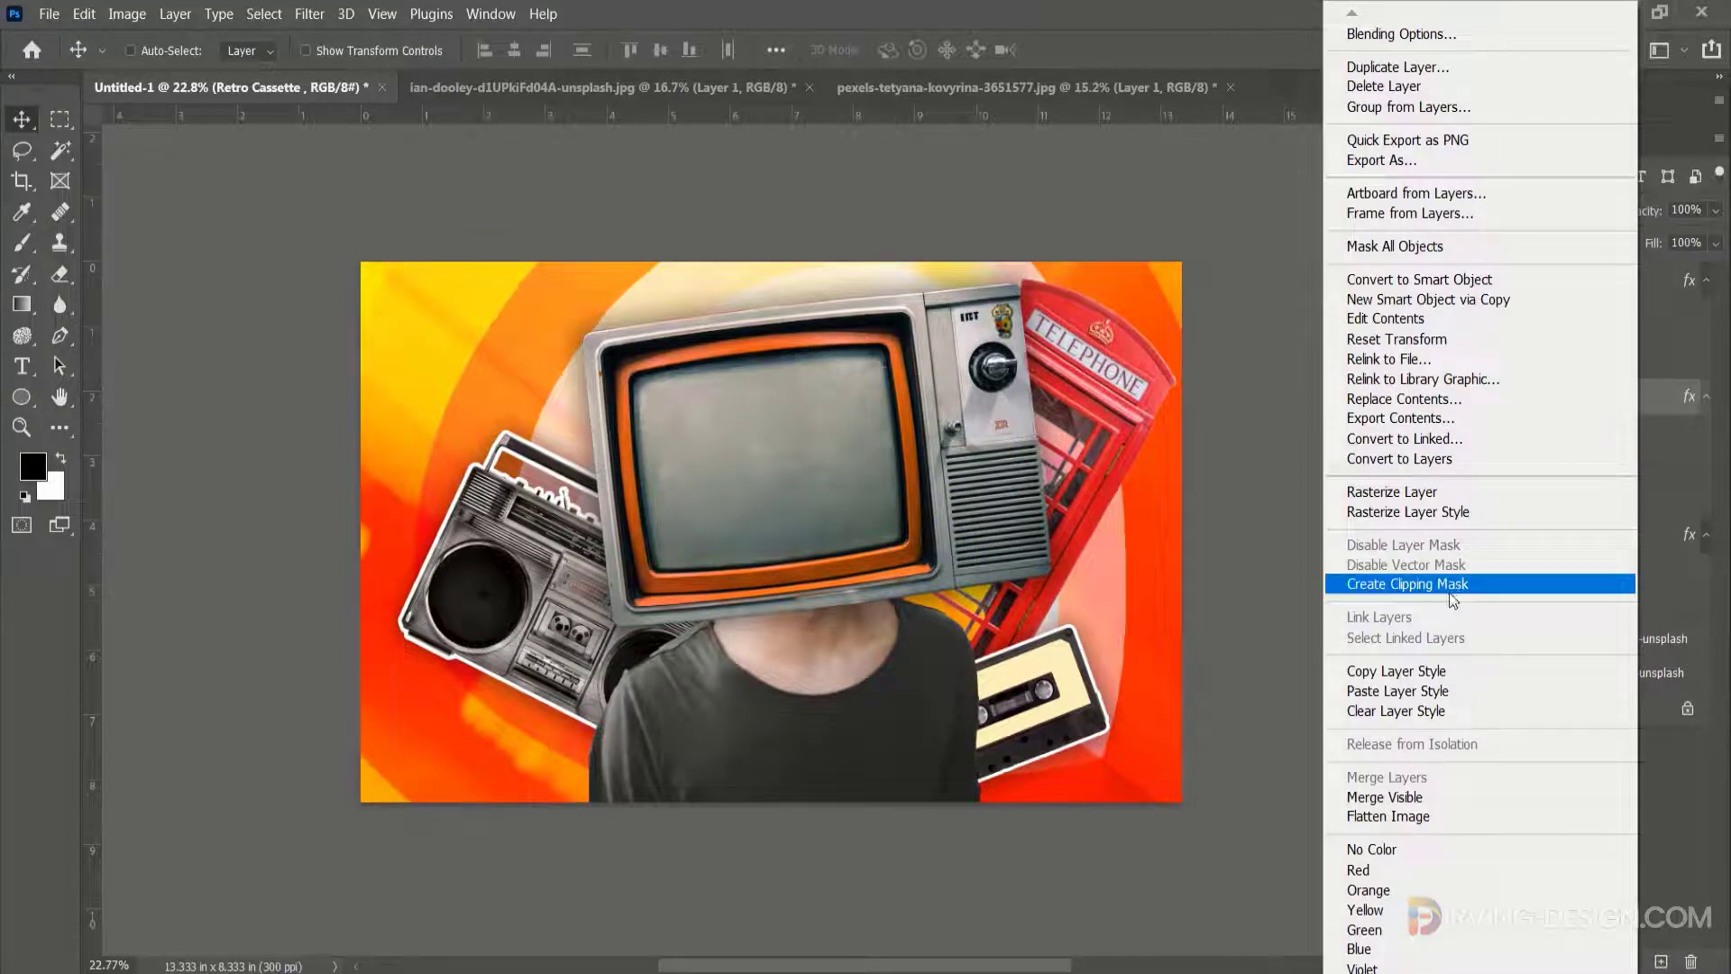
click(1448, 669)
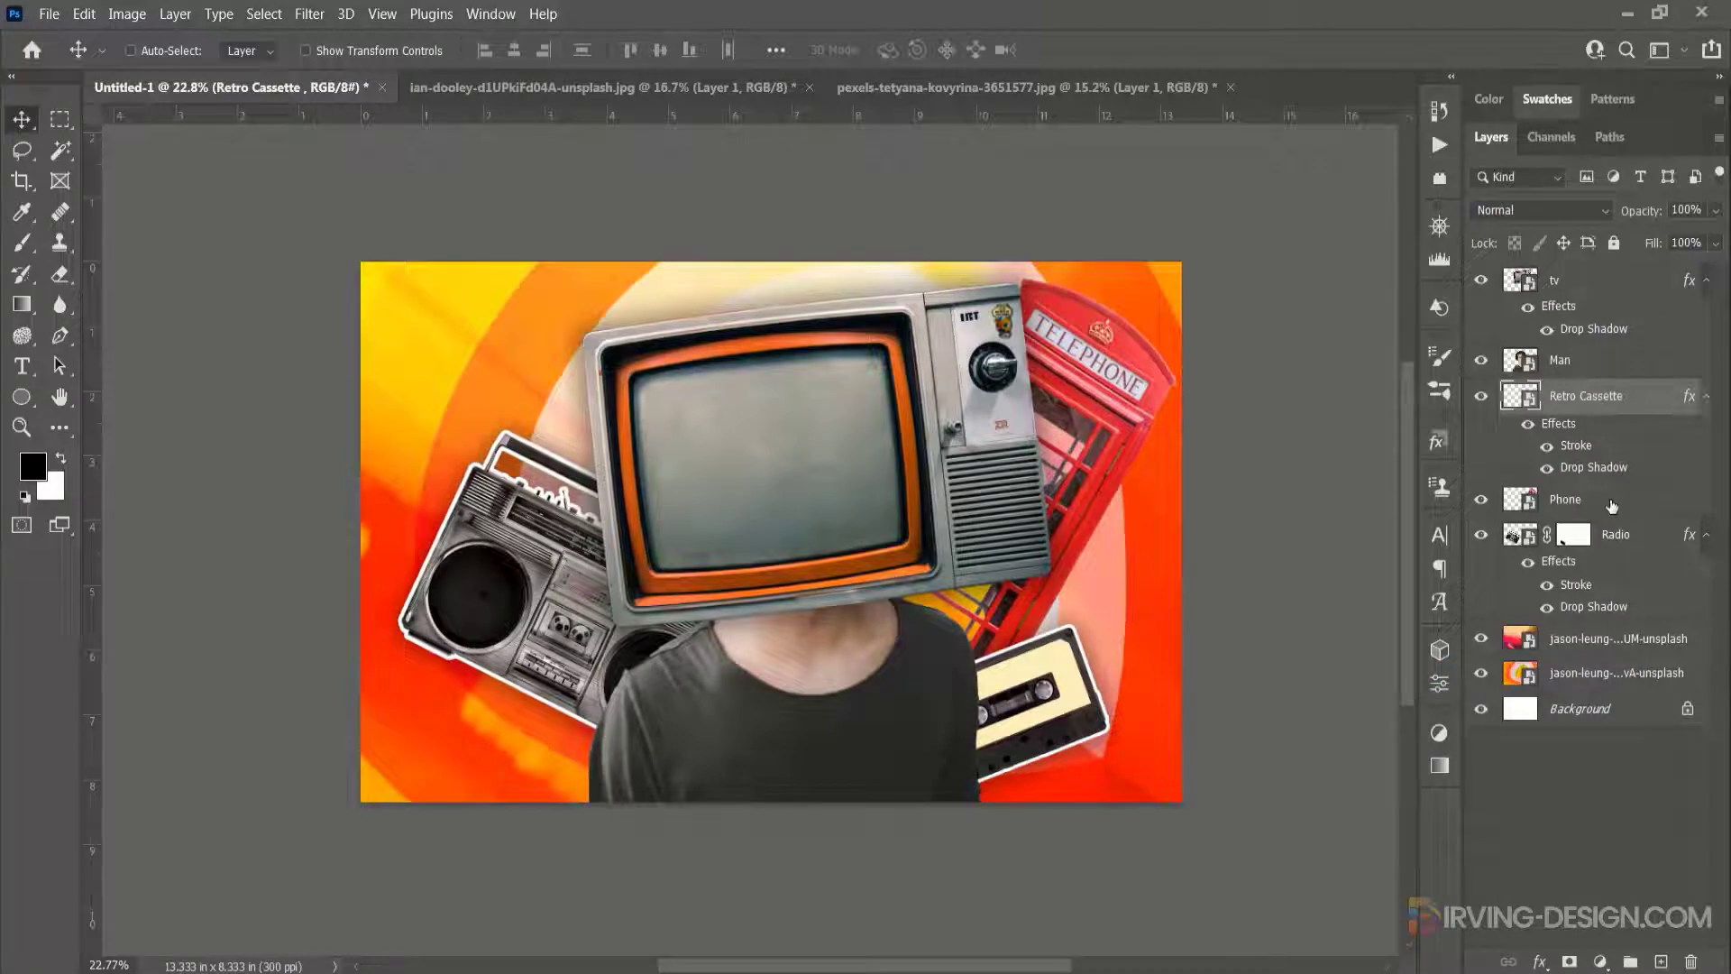
click(1612, 502)
right_click(1610, 501)
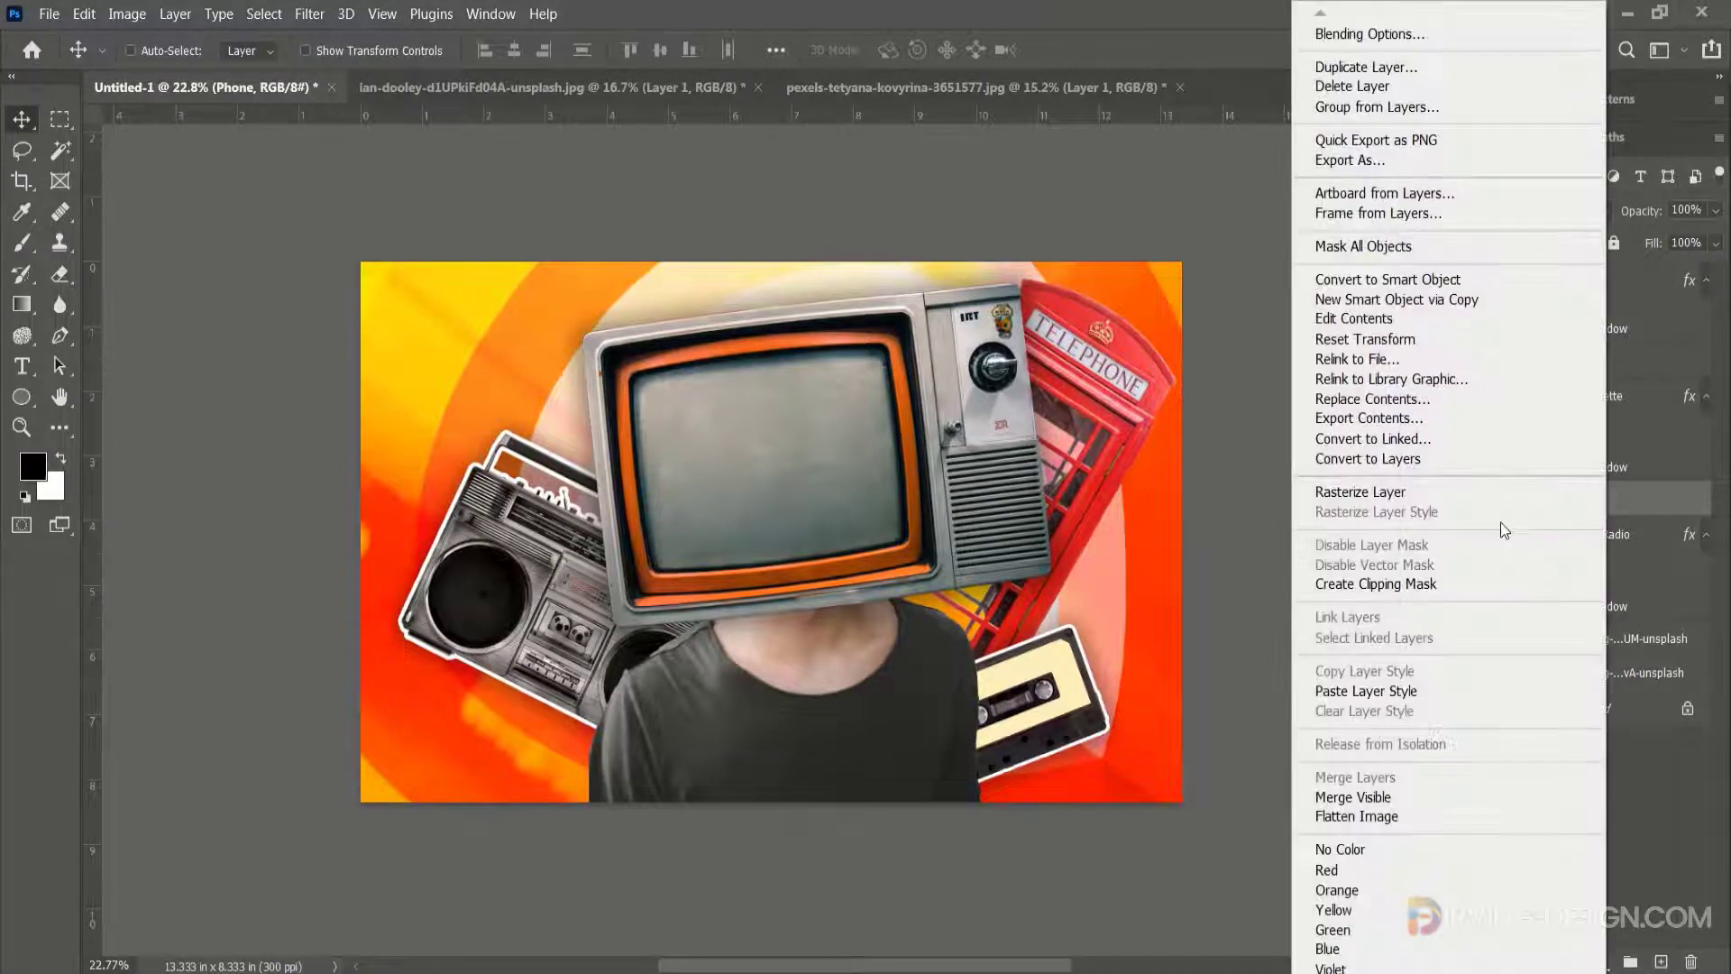
click(1394, 691)
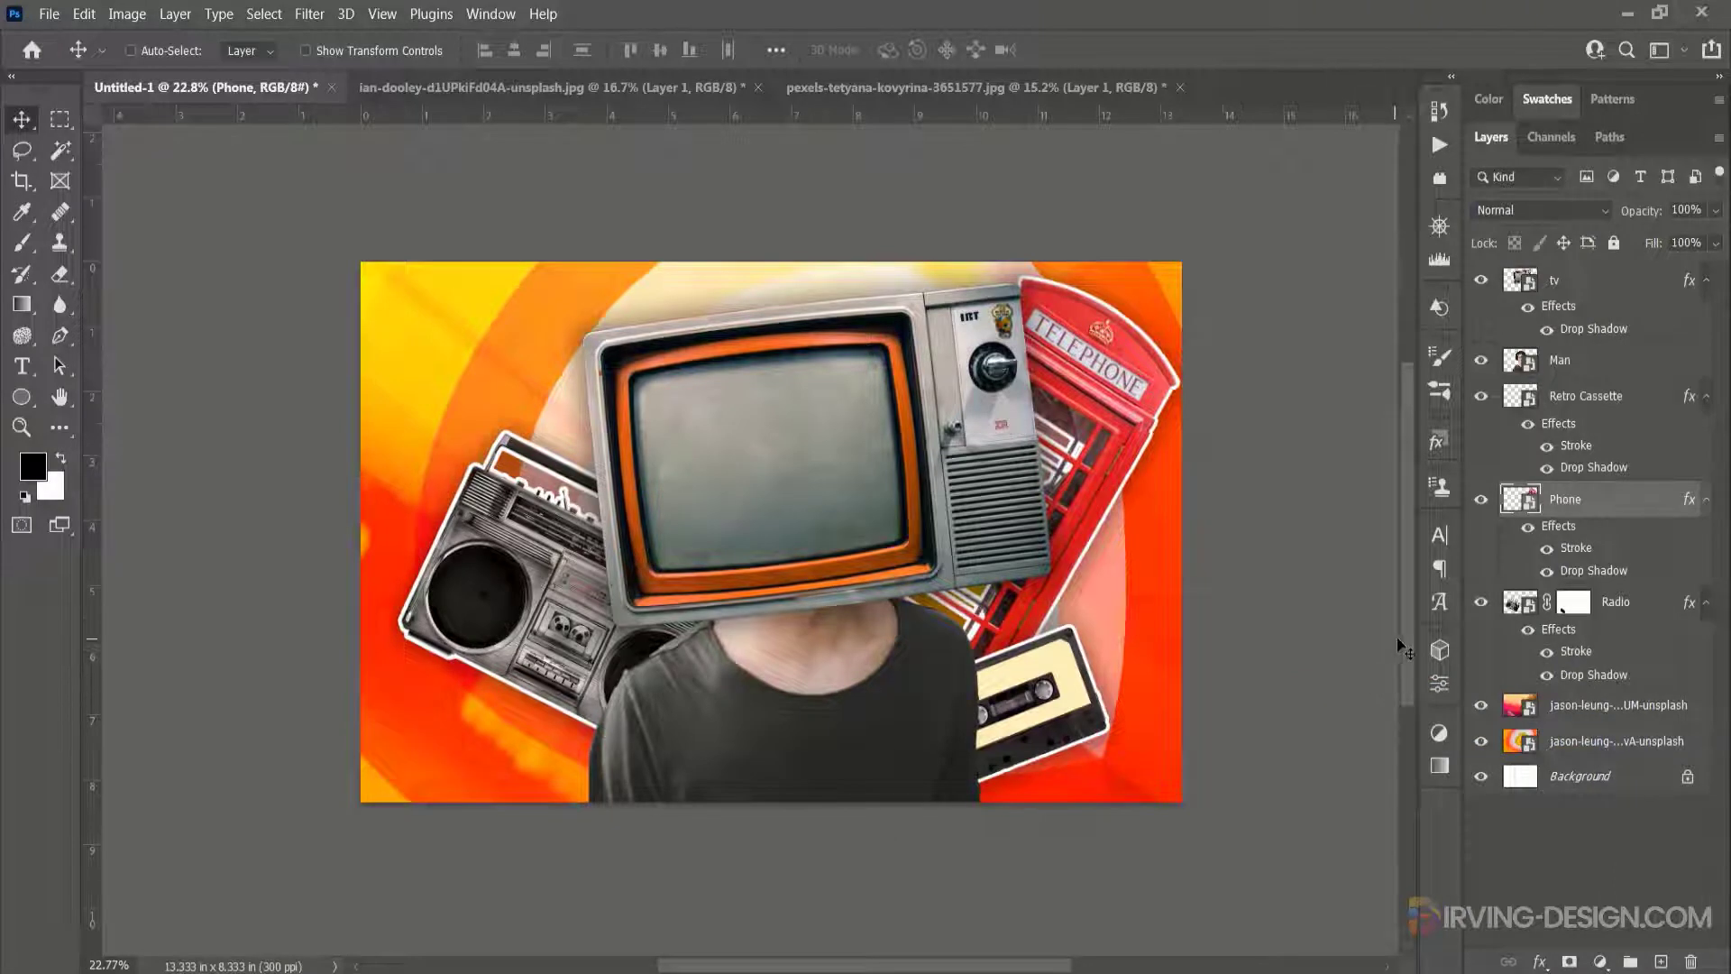
Step: Select all layers from Radio up to tv and shift them together slightly left to balance the composition on the canvas
click(1626, 609)
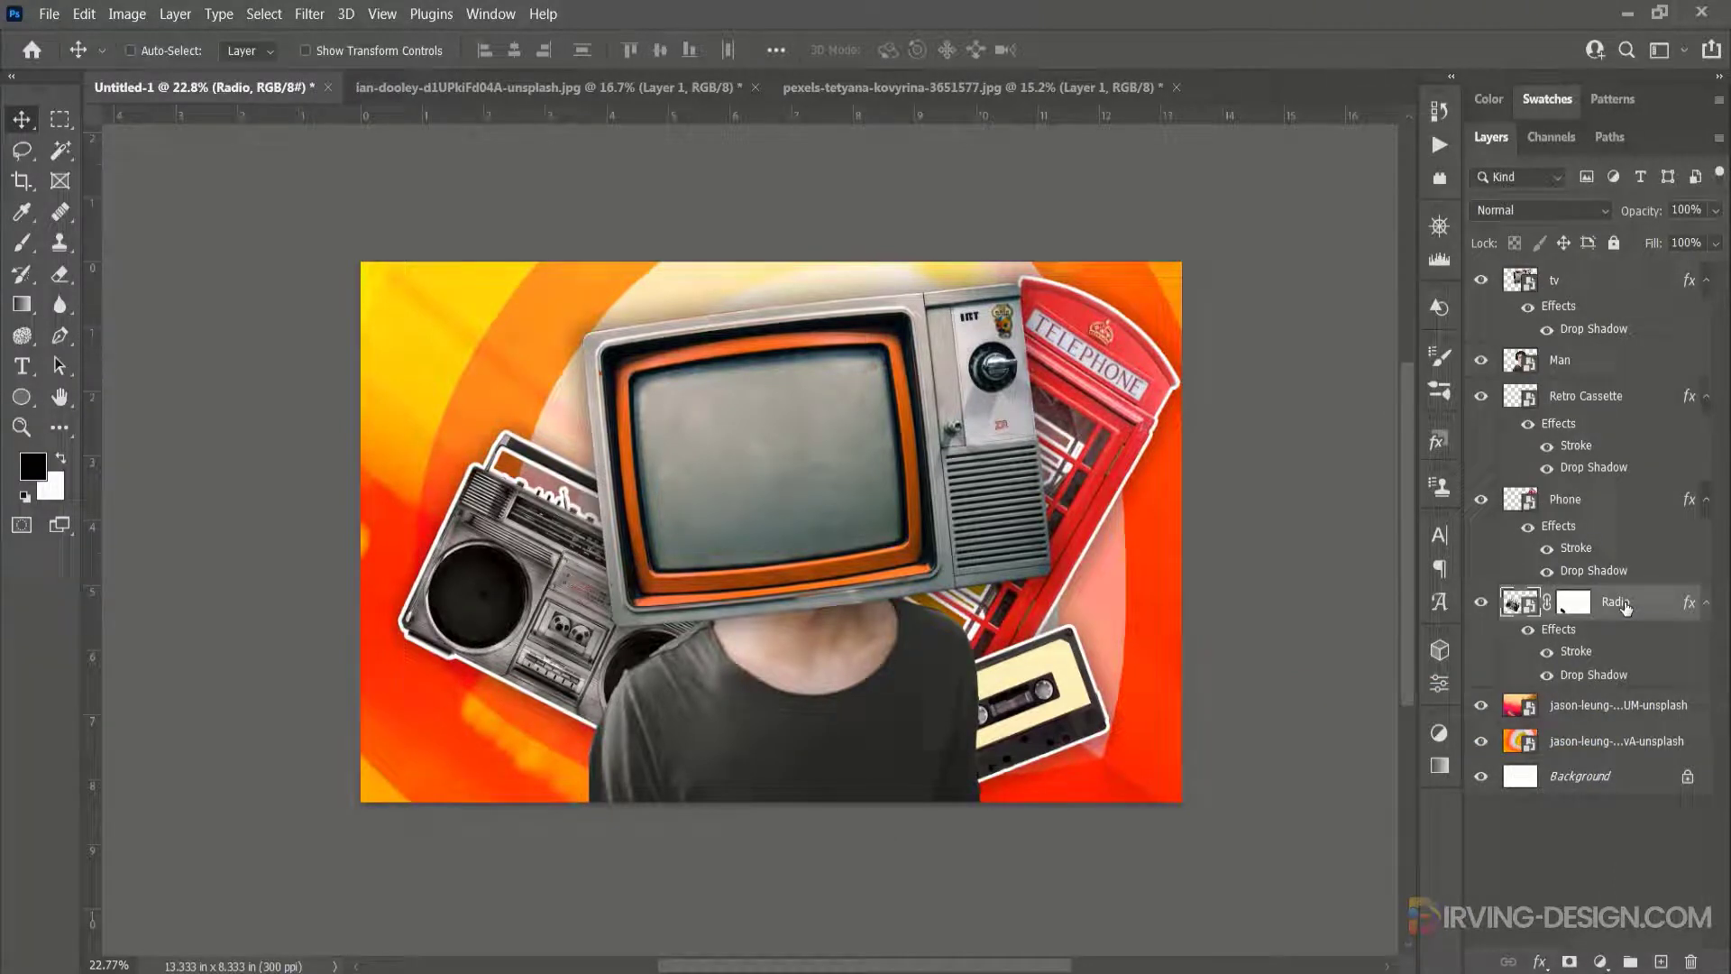
shift+click(1602, 303)
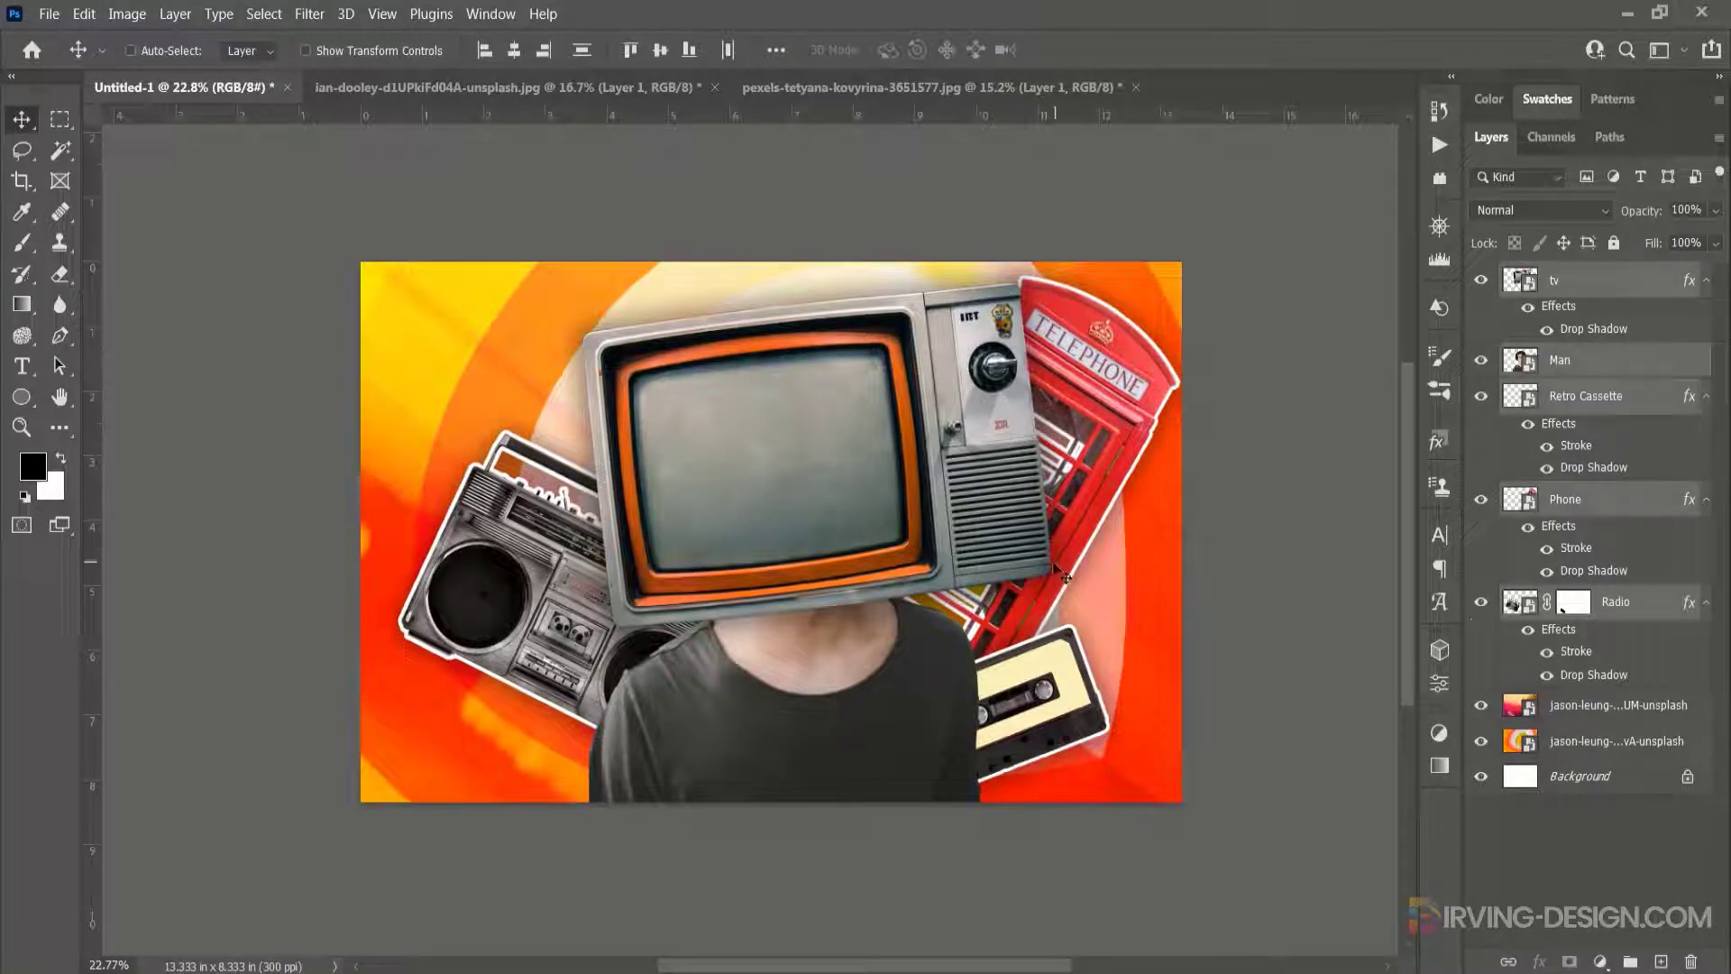
drag(1048, 564, 1053, 569)
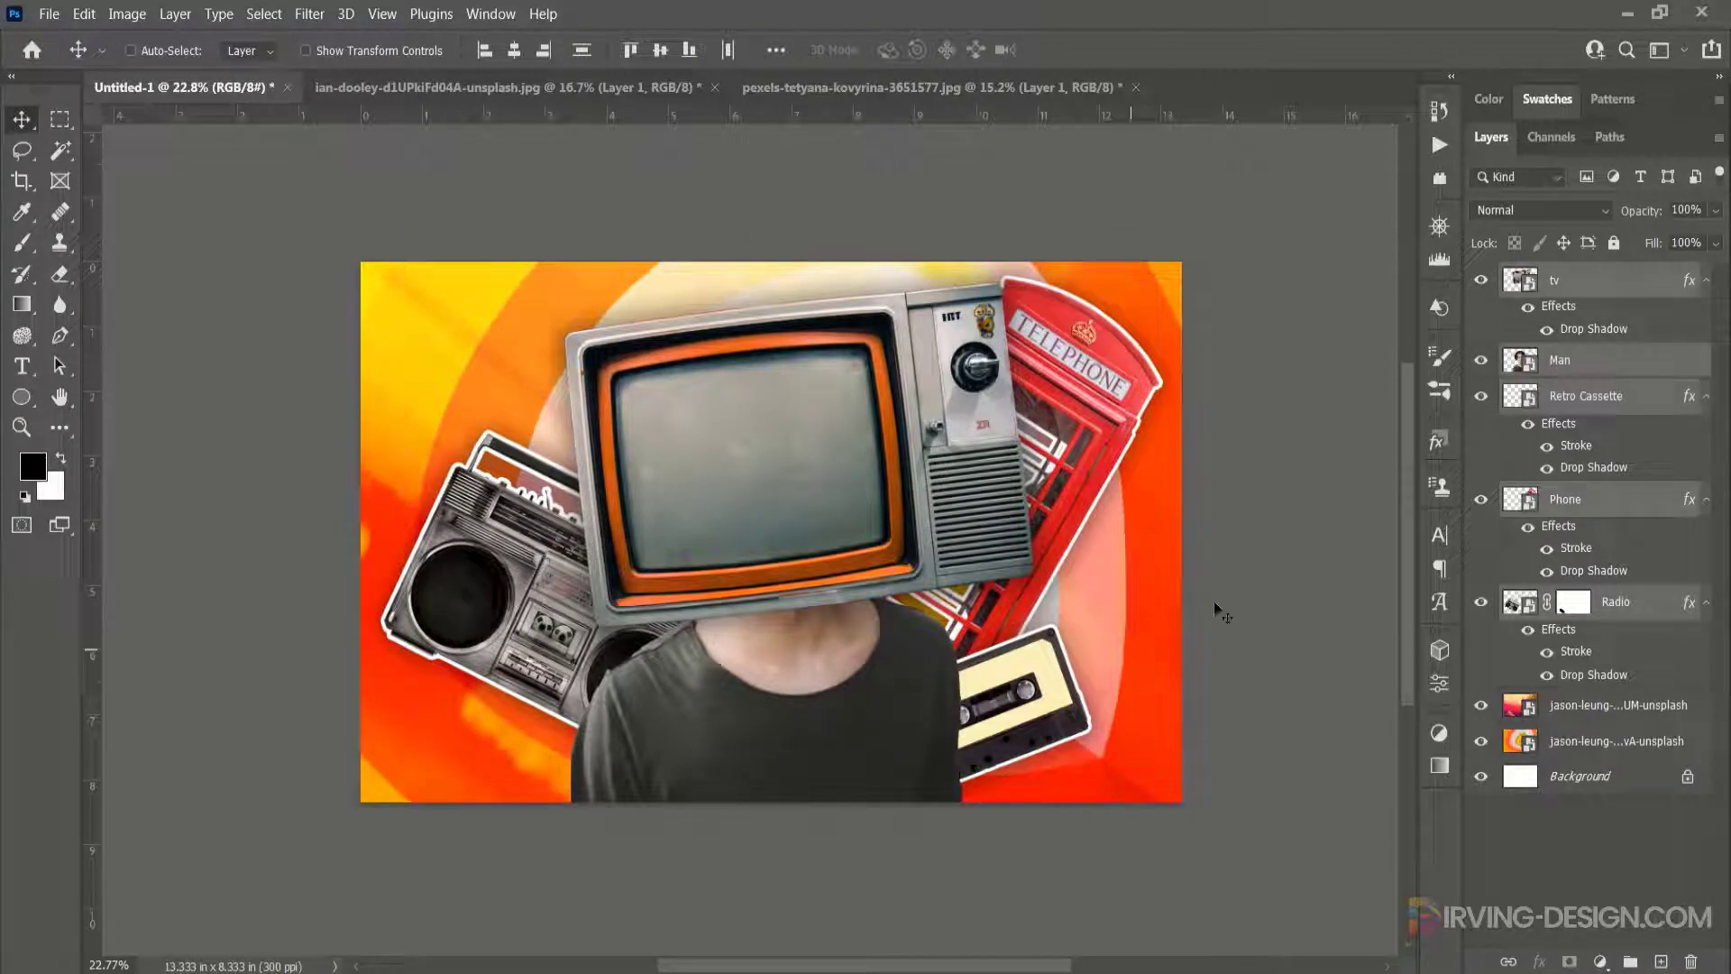
Step: Add a Color Lookup adjustment above the tv layer using the LateSunset.3DL 3D LUT
click(1601, 289)
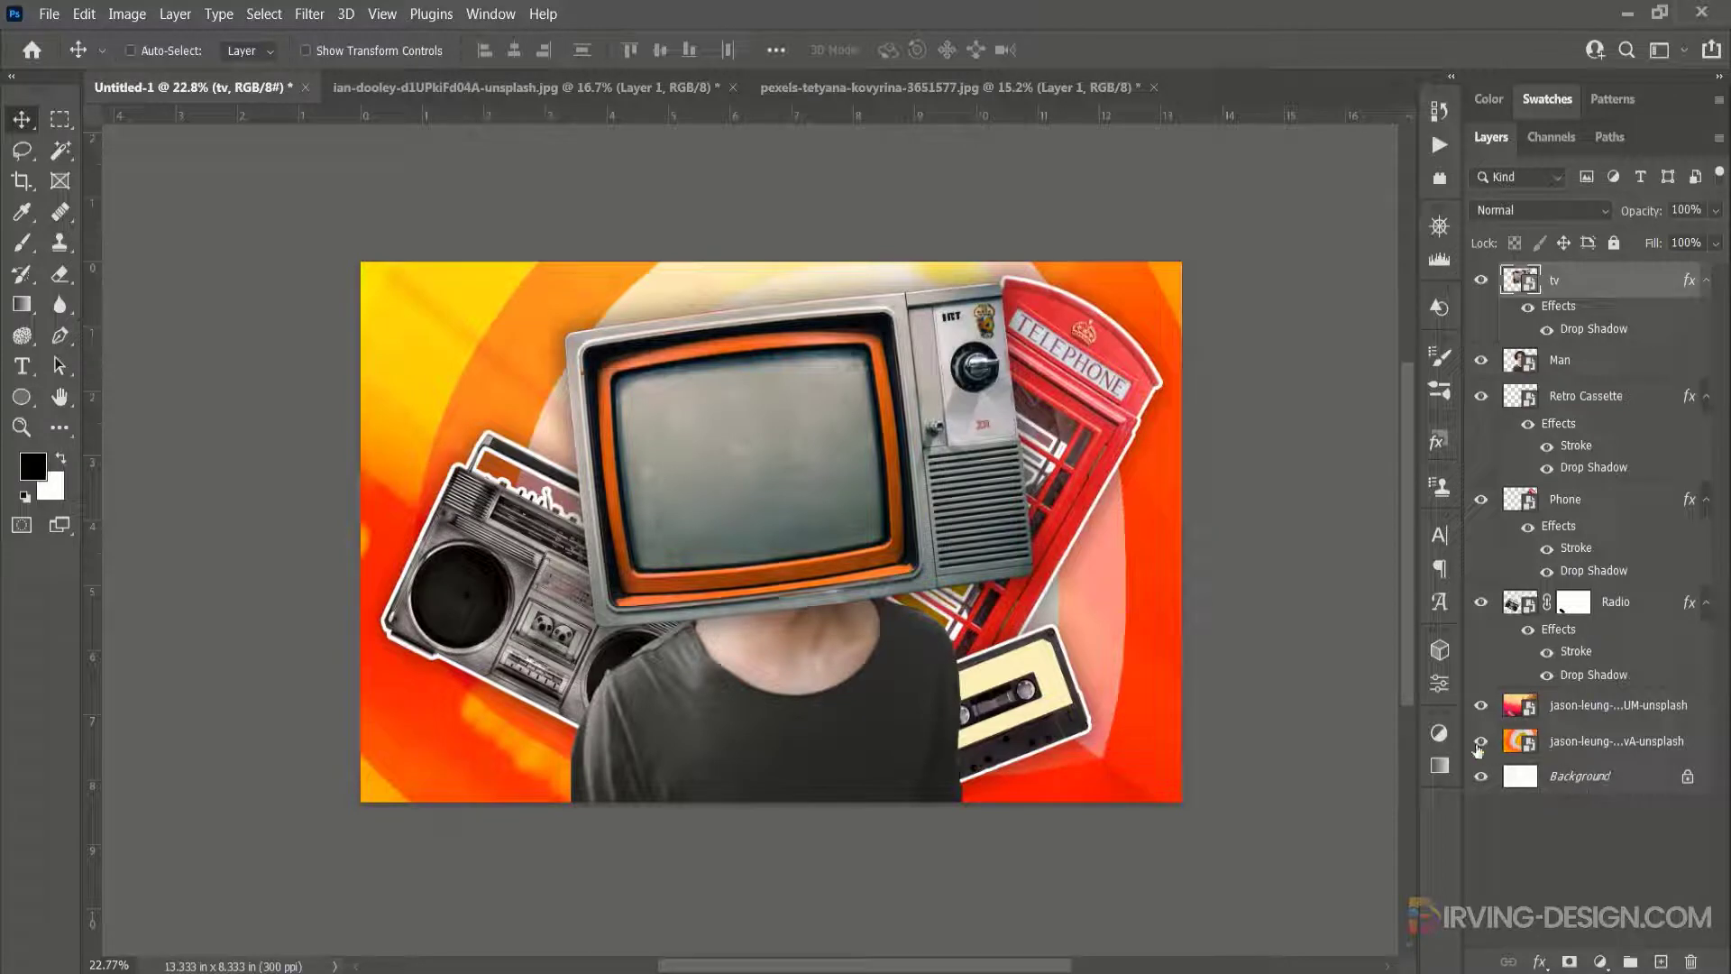
click(1437, 734)
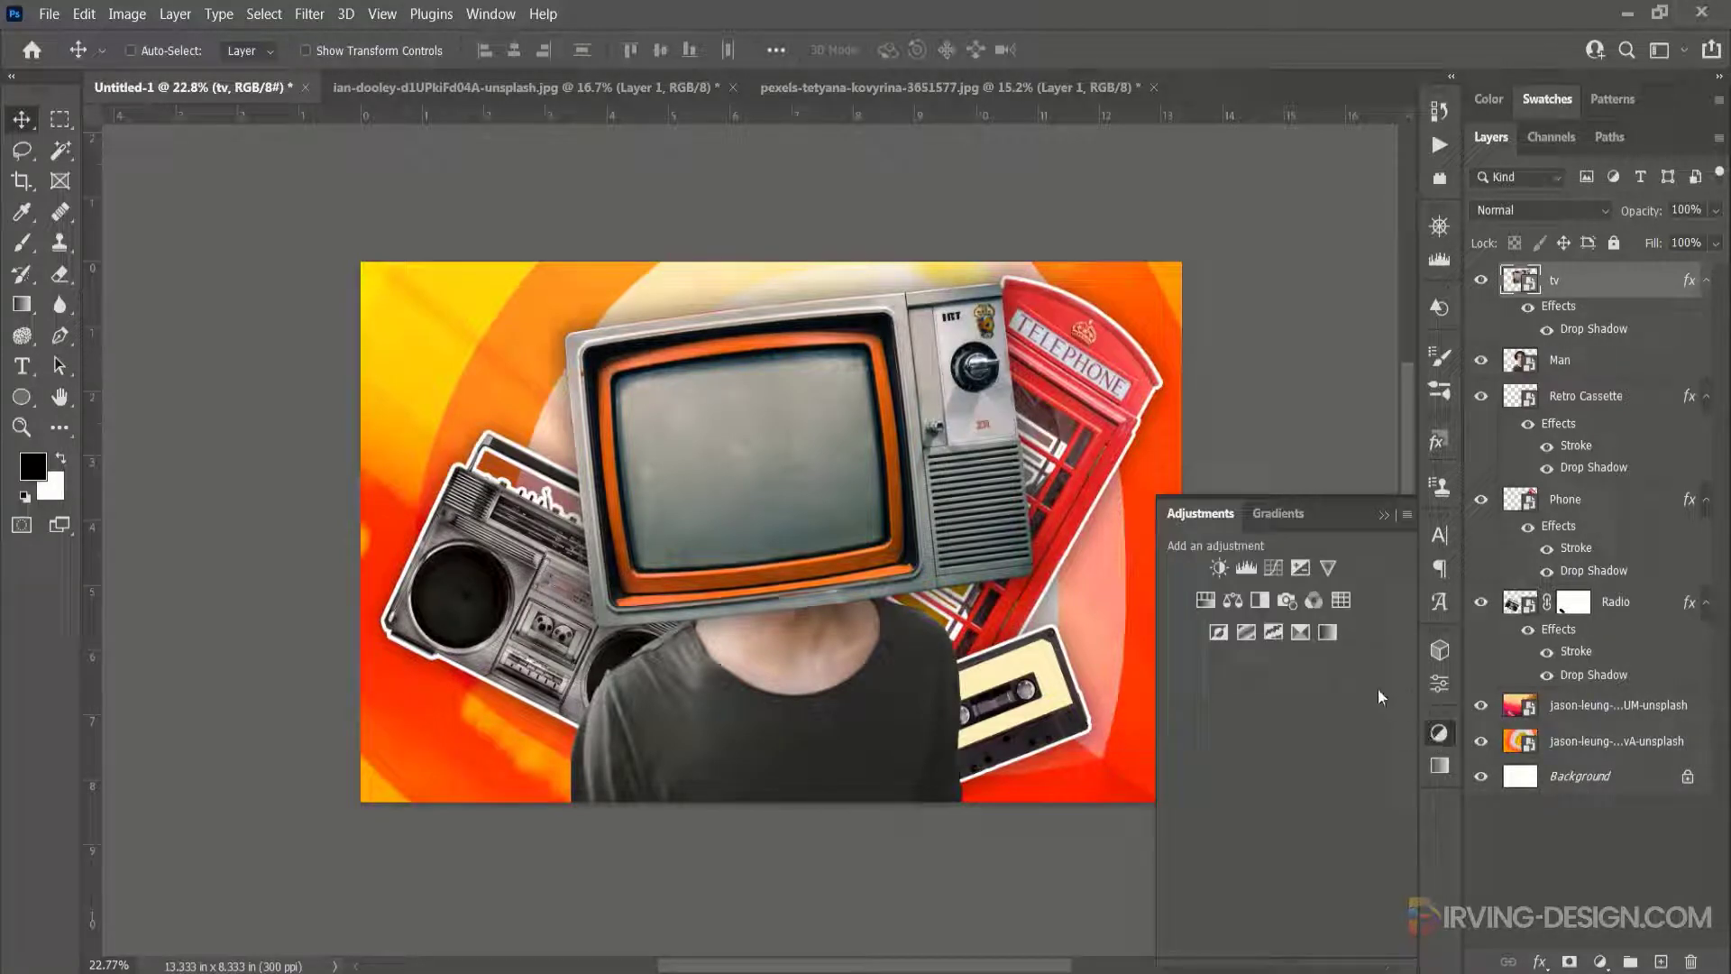
click(1341, 600)
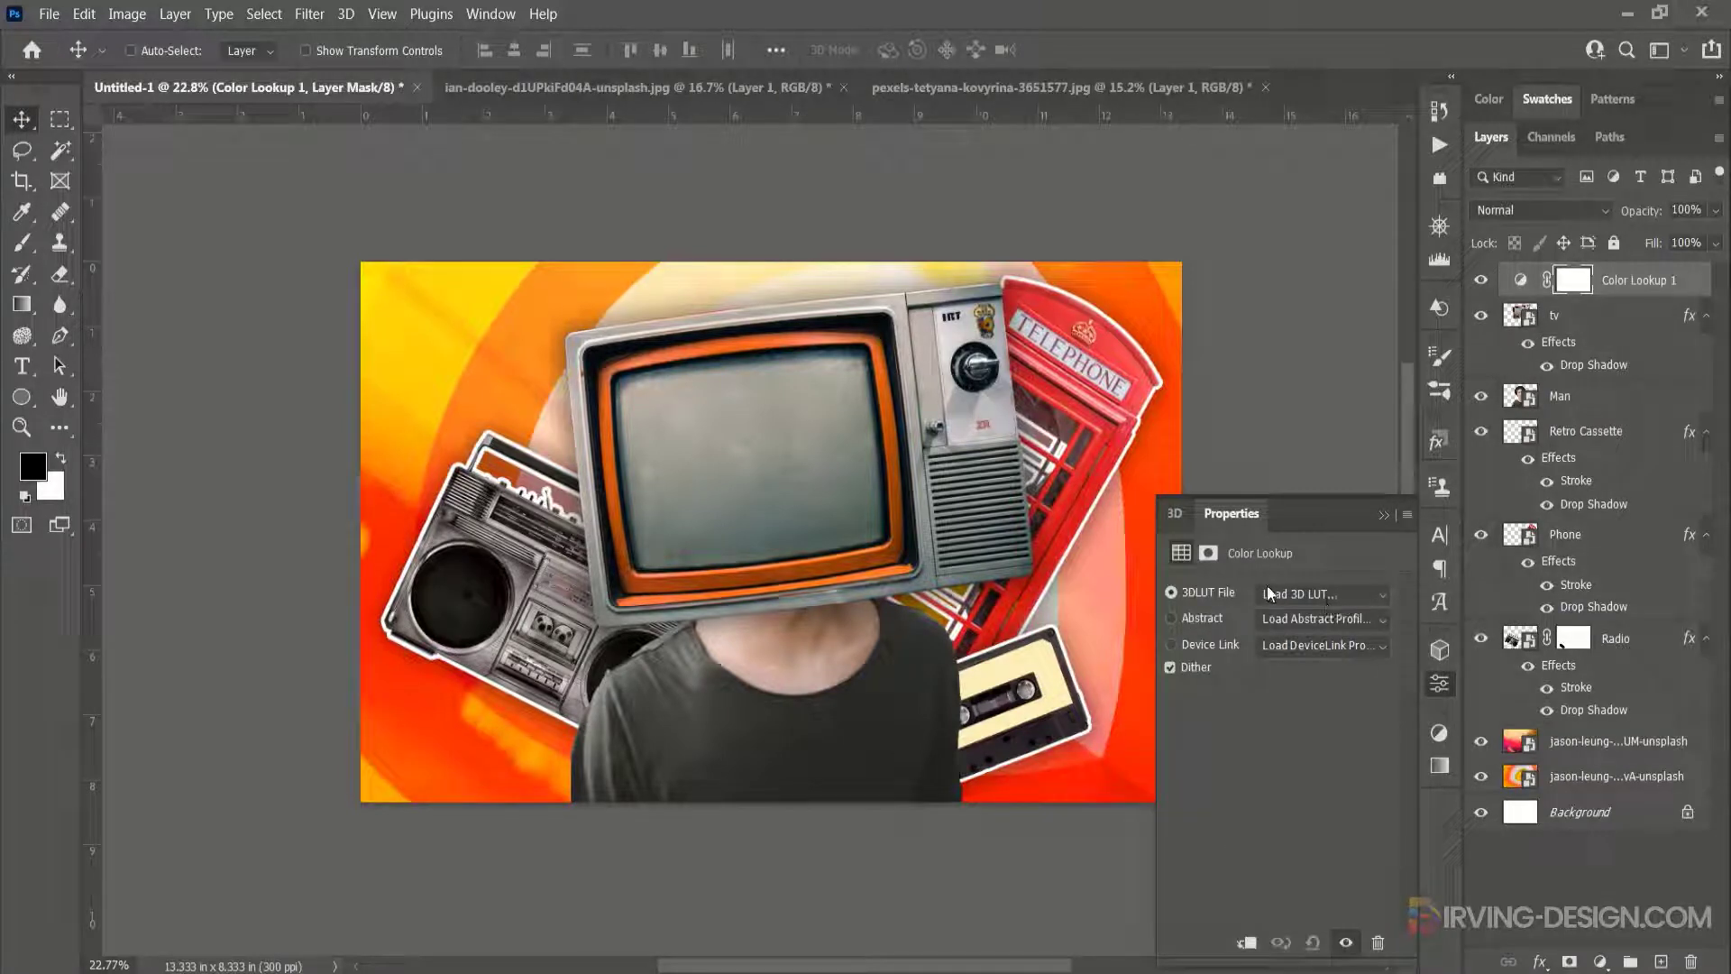
click(1382, 596)
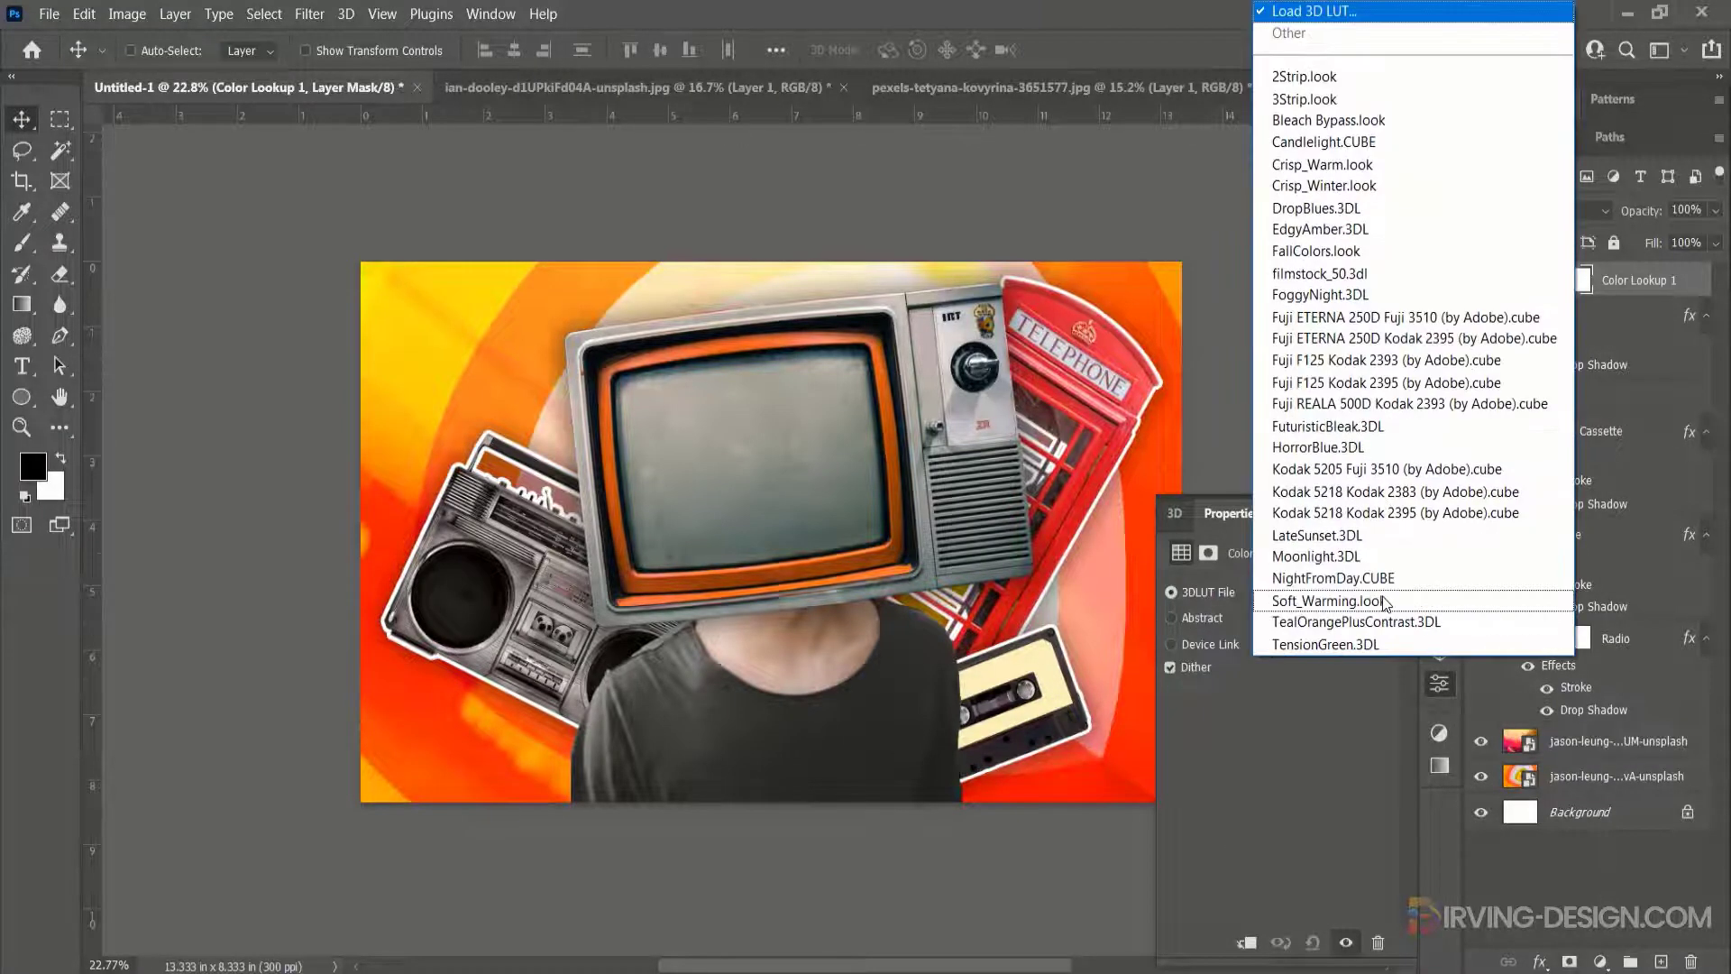
click(1327, 535)
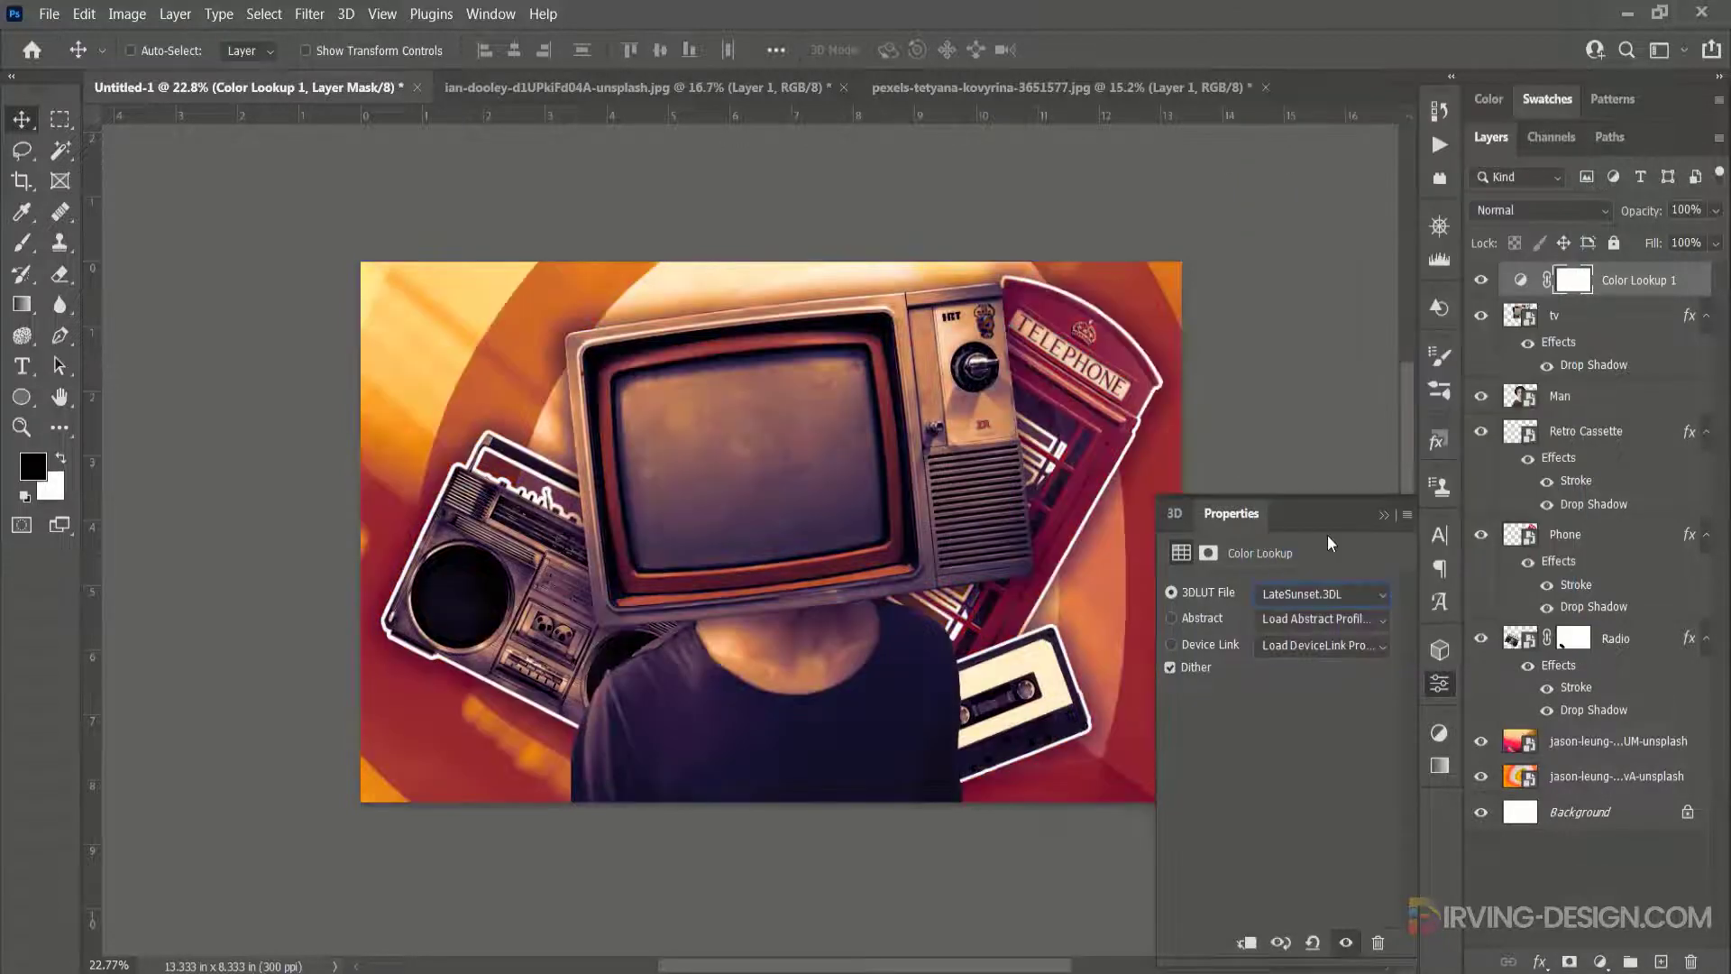
click(1384, 516)
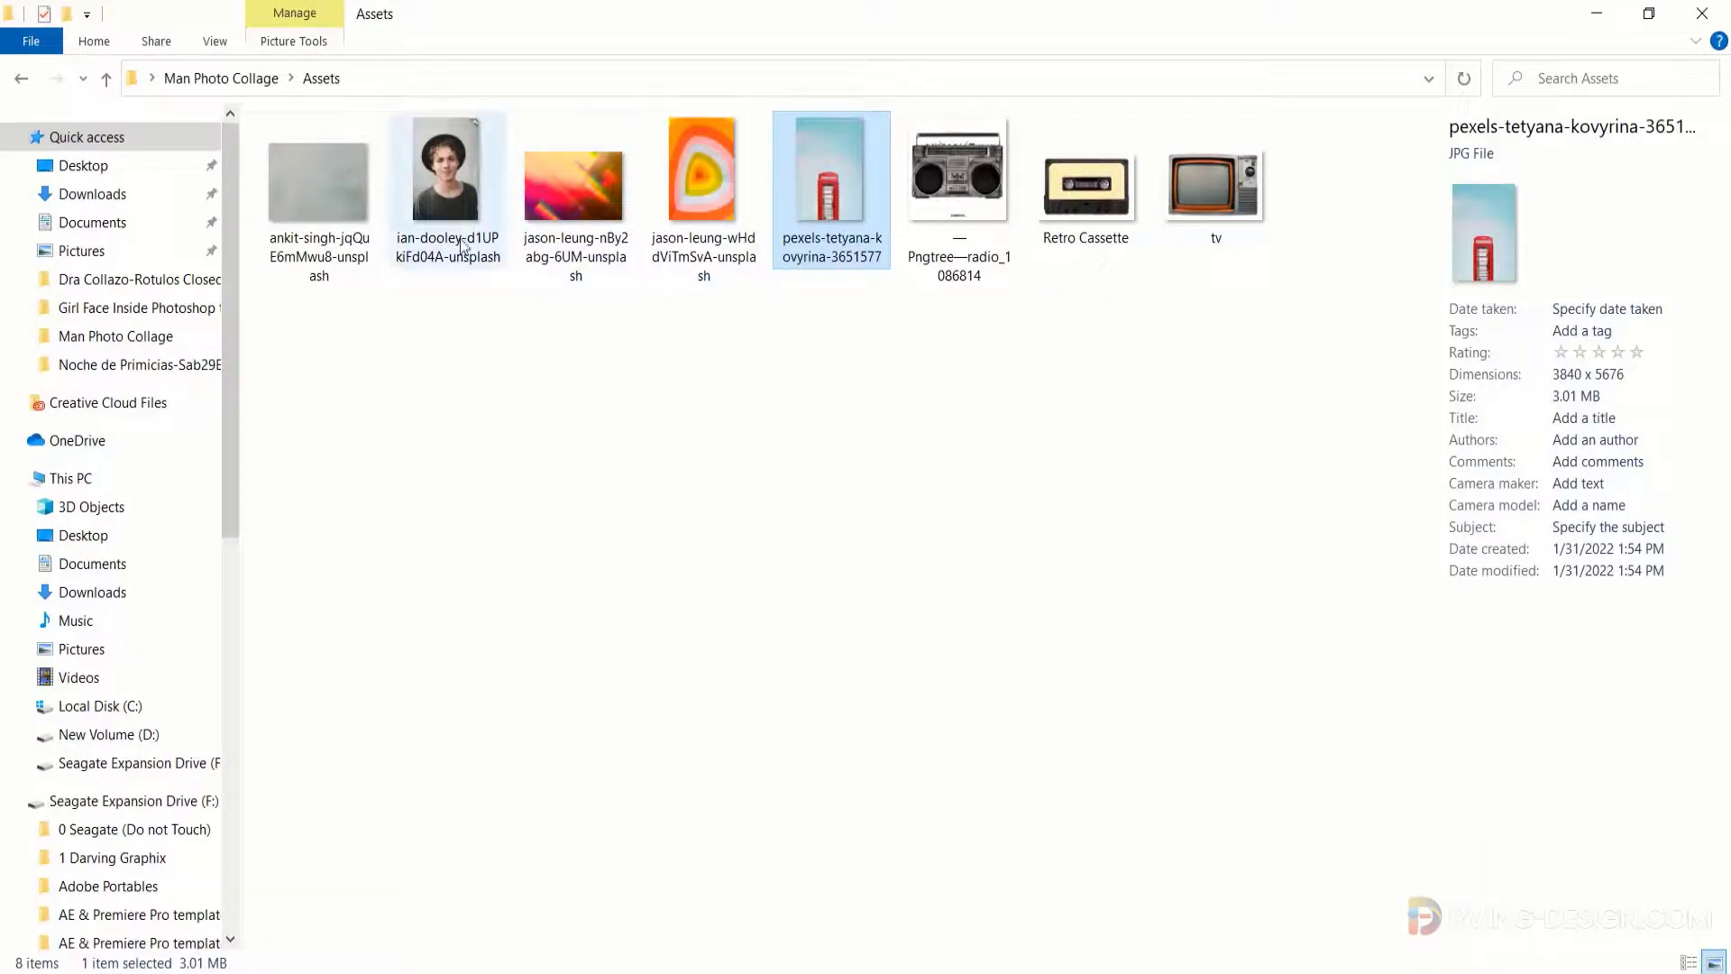
Step: Place the speckled concrete texture from the Assets folder into the collage and scale it to 24.63% so it covers the canvas
click(340, 199)
drag(312, 192, 824, 476)
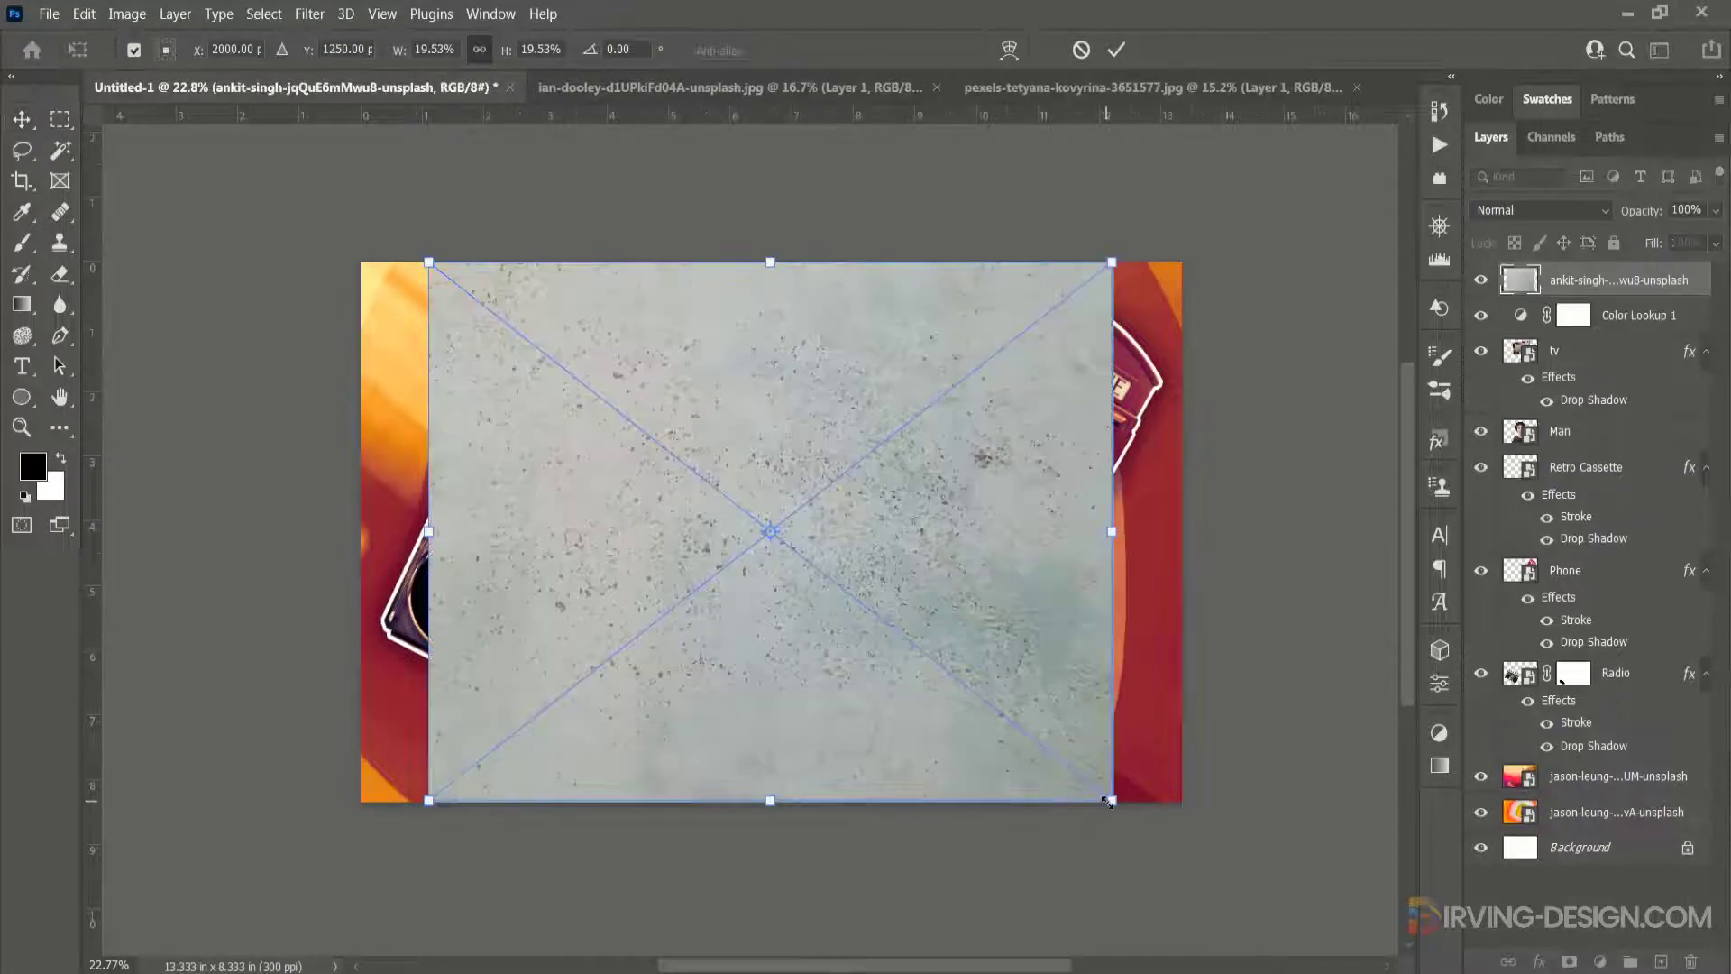
drag(1114, 805, 1245, 807)
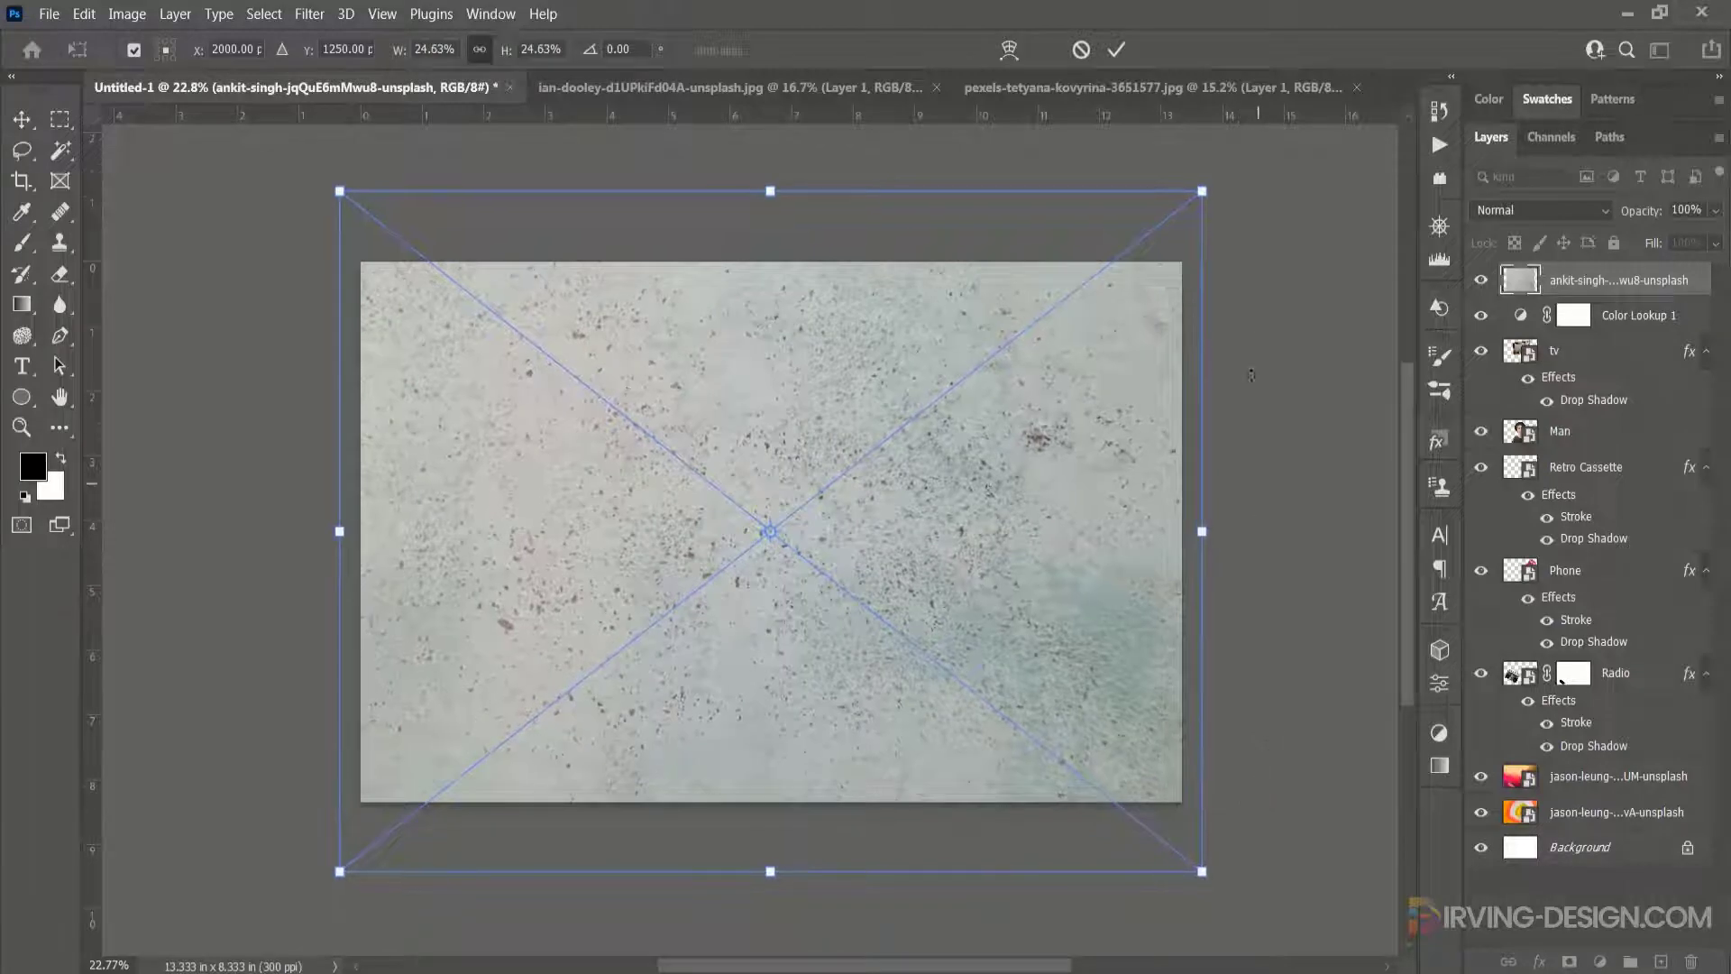
click(1118, 51)
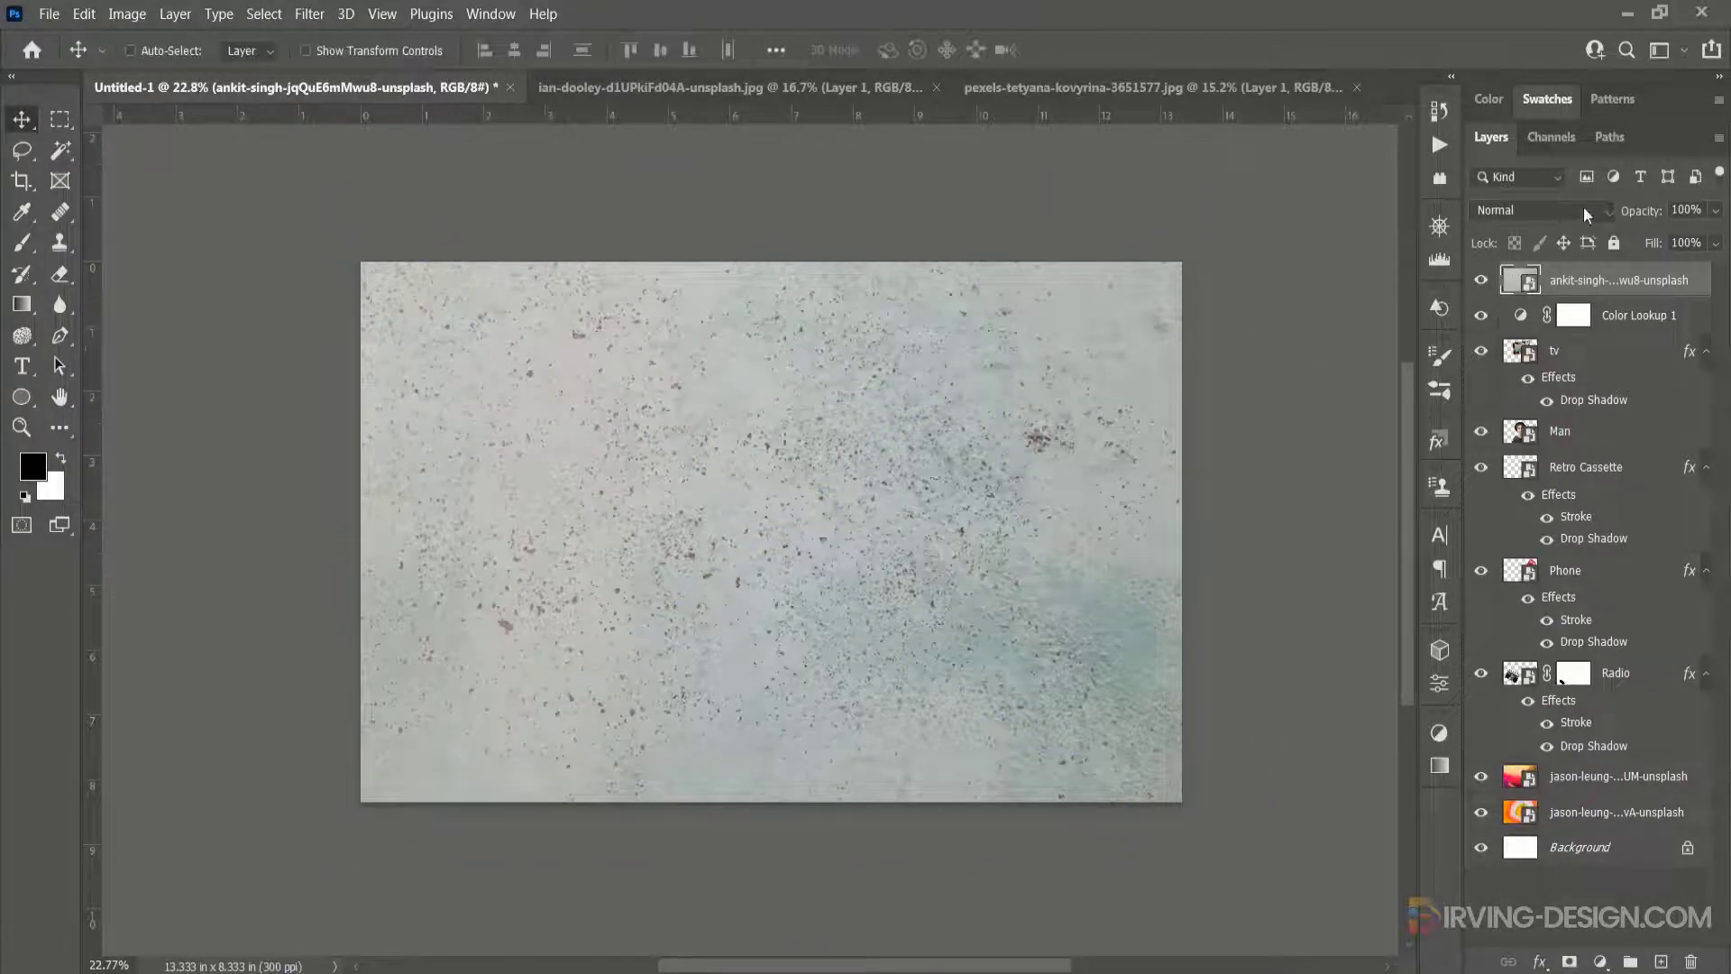
Step: Move the concrete texture layer below Color Lookup 1 and set its blend mode to Overlay
drag(1597, 287, 1596, 335)
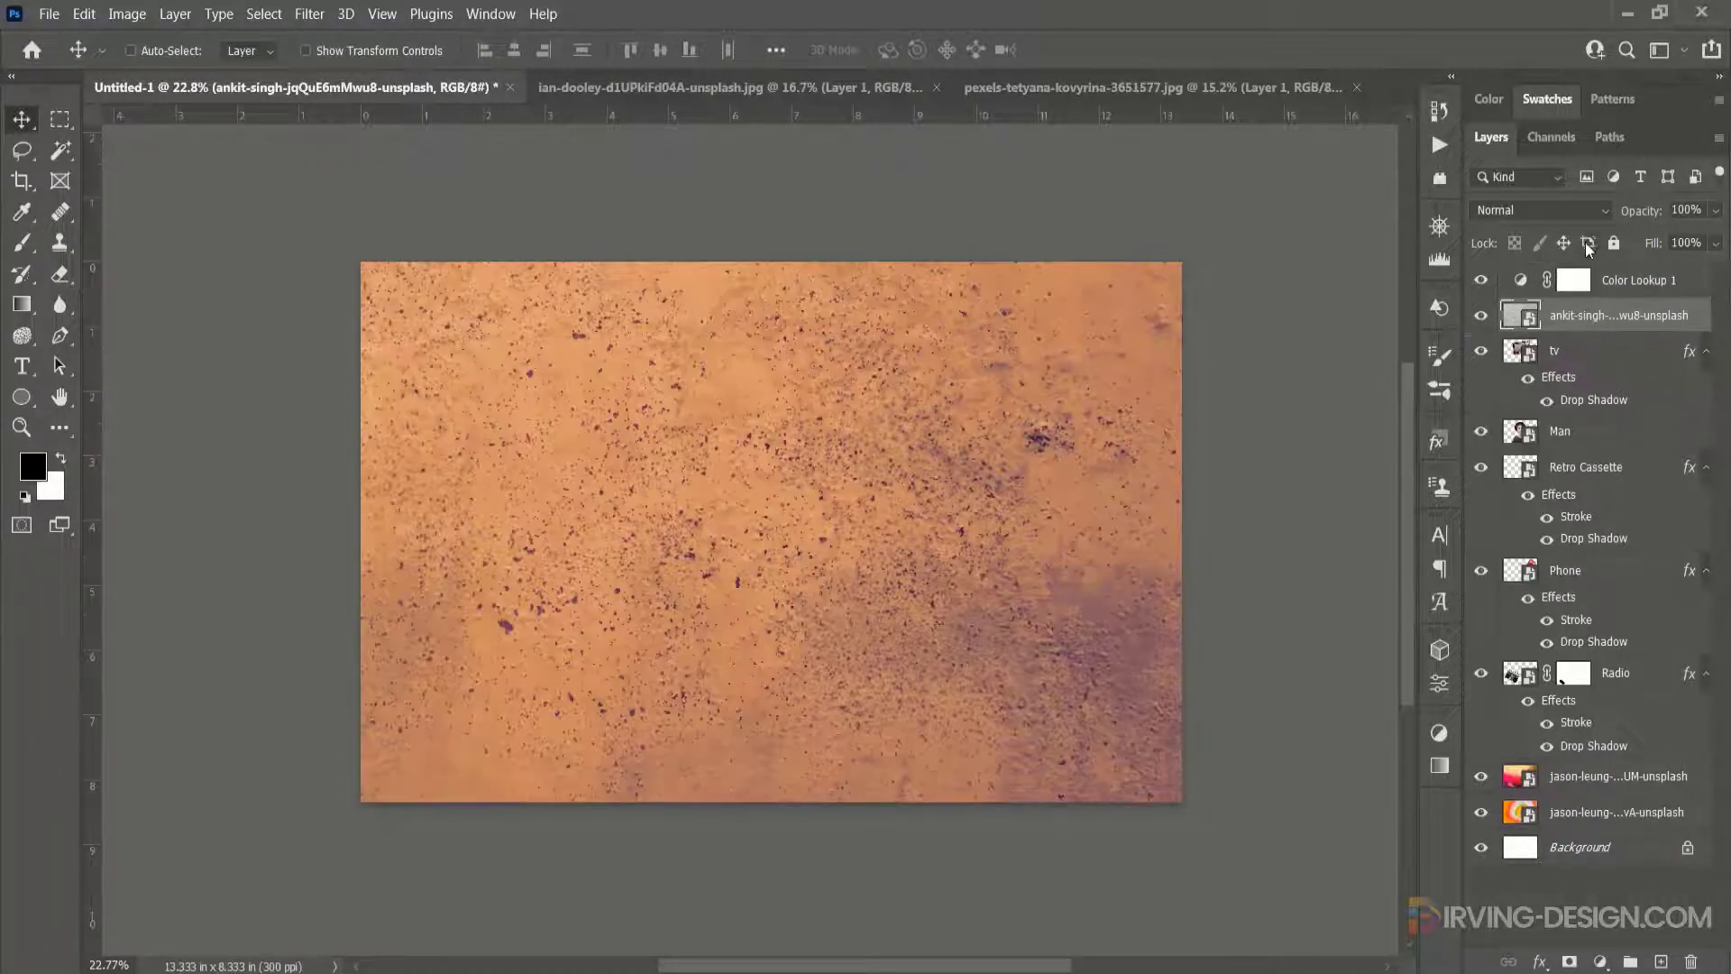
click(1540, 210)
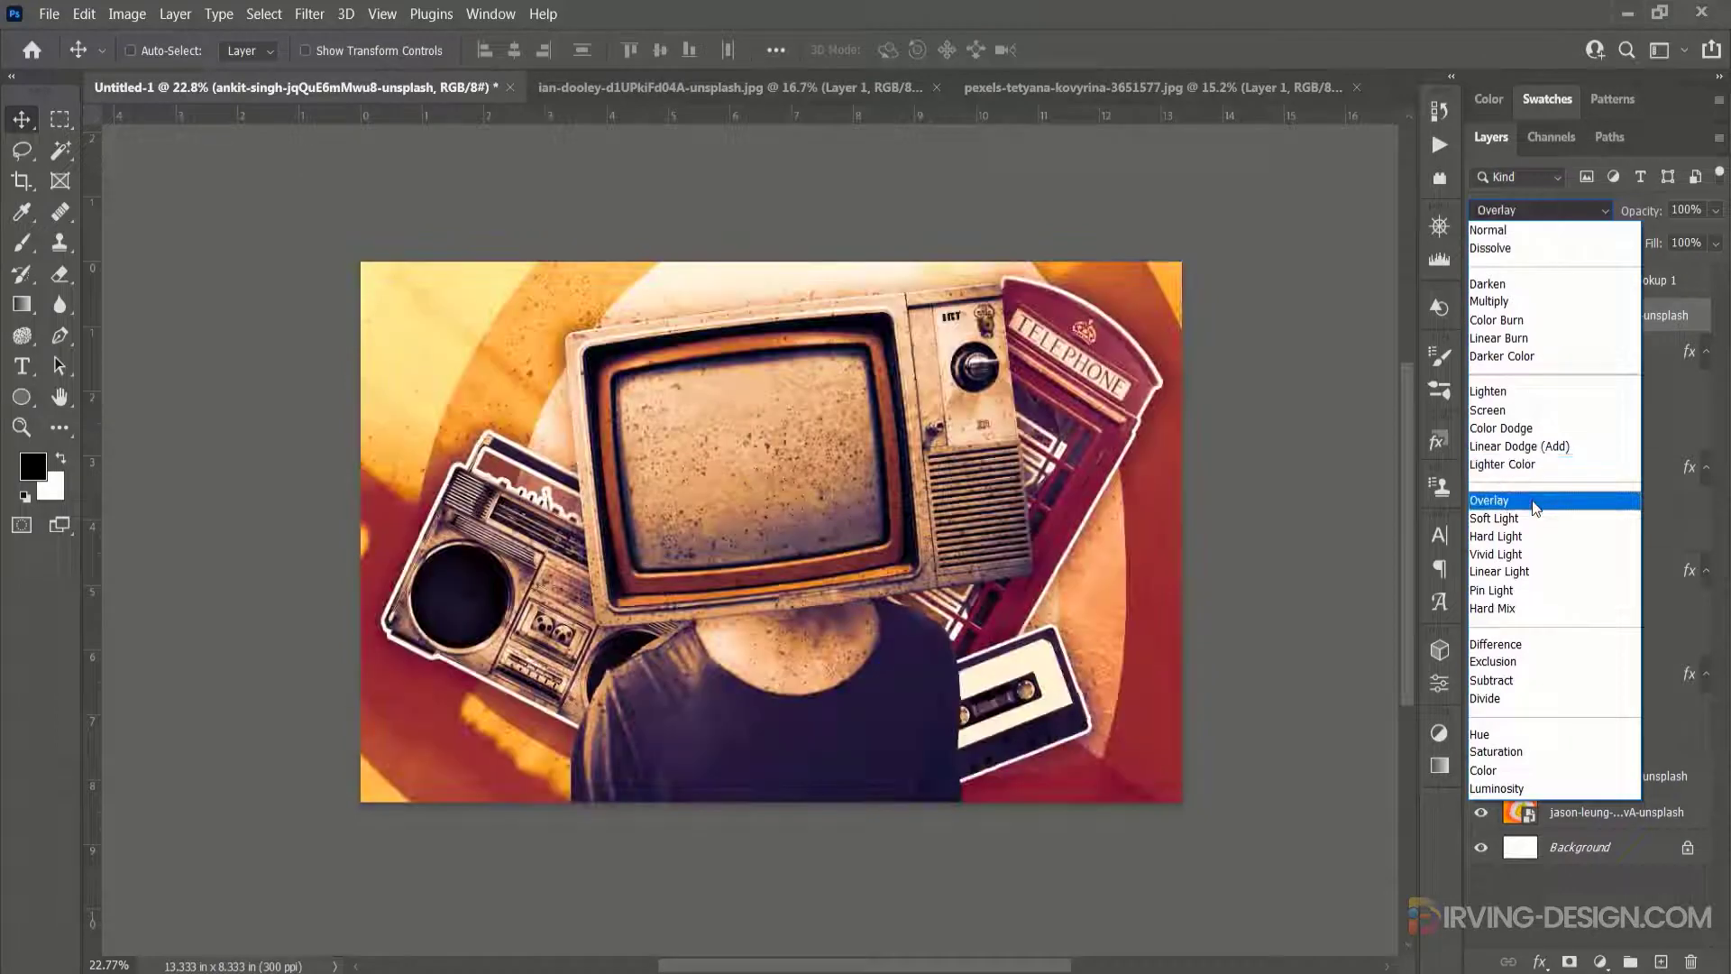
click(1534, 501)
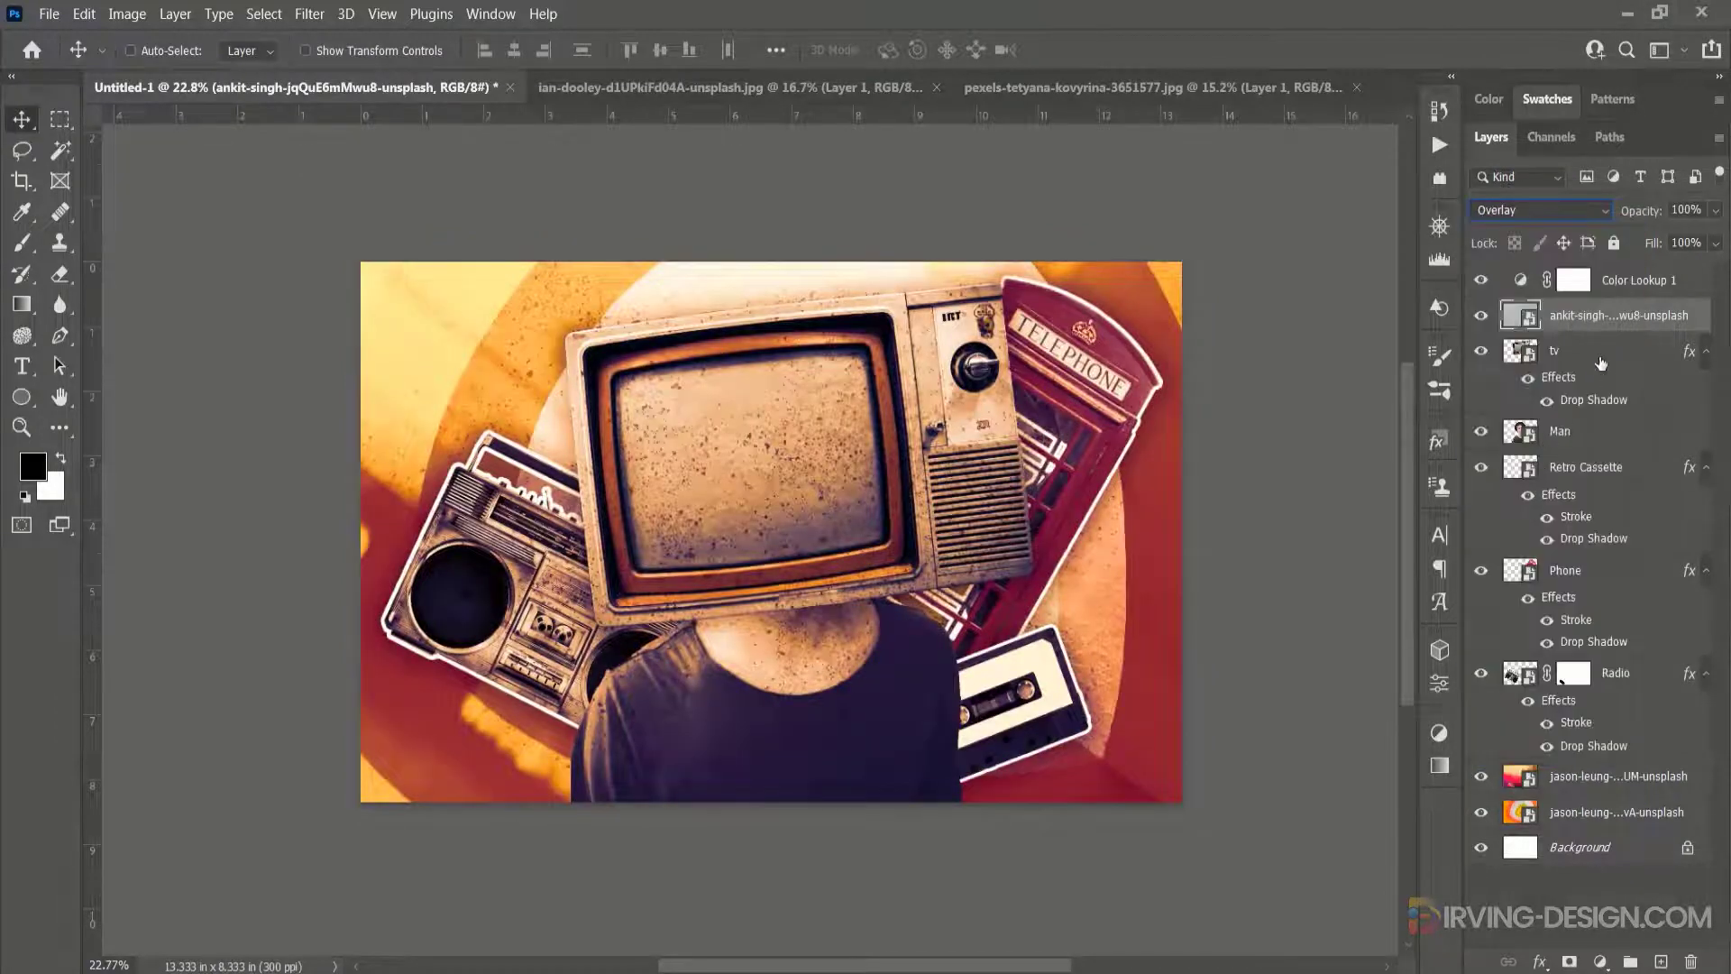
Step: Lower the concrete texture layer's opacity to 80% and toggle its visibility to compare the collage with and without it
click(1716, 210)
drag(1714, 238, 1693, 238)
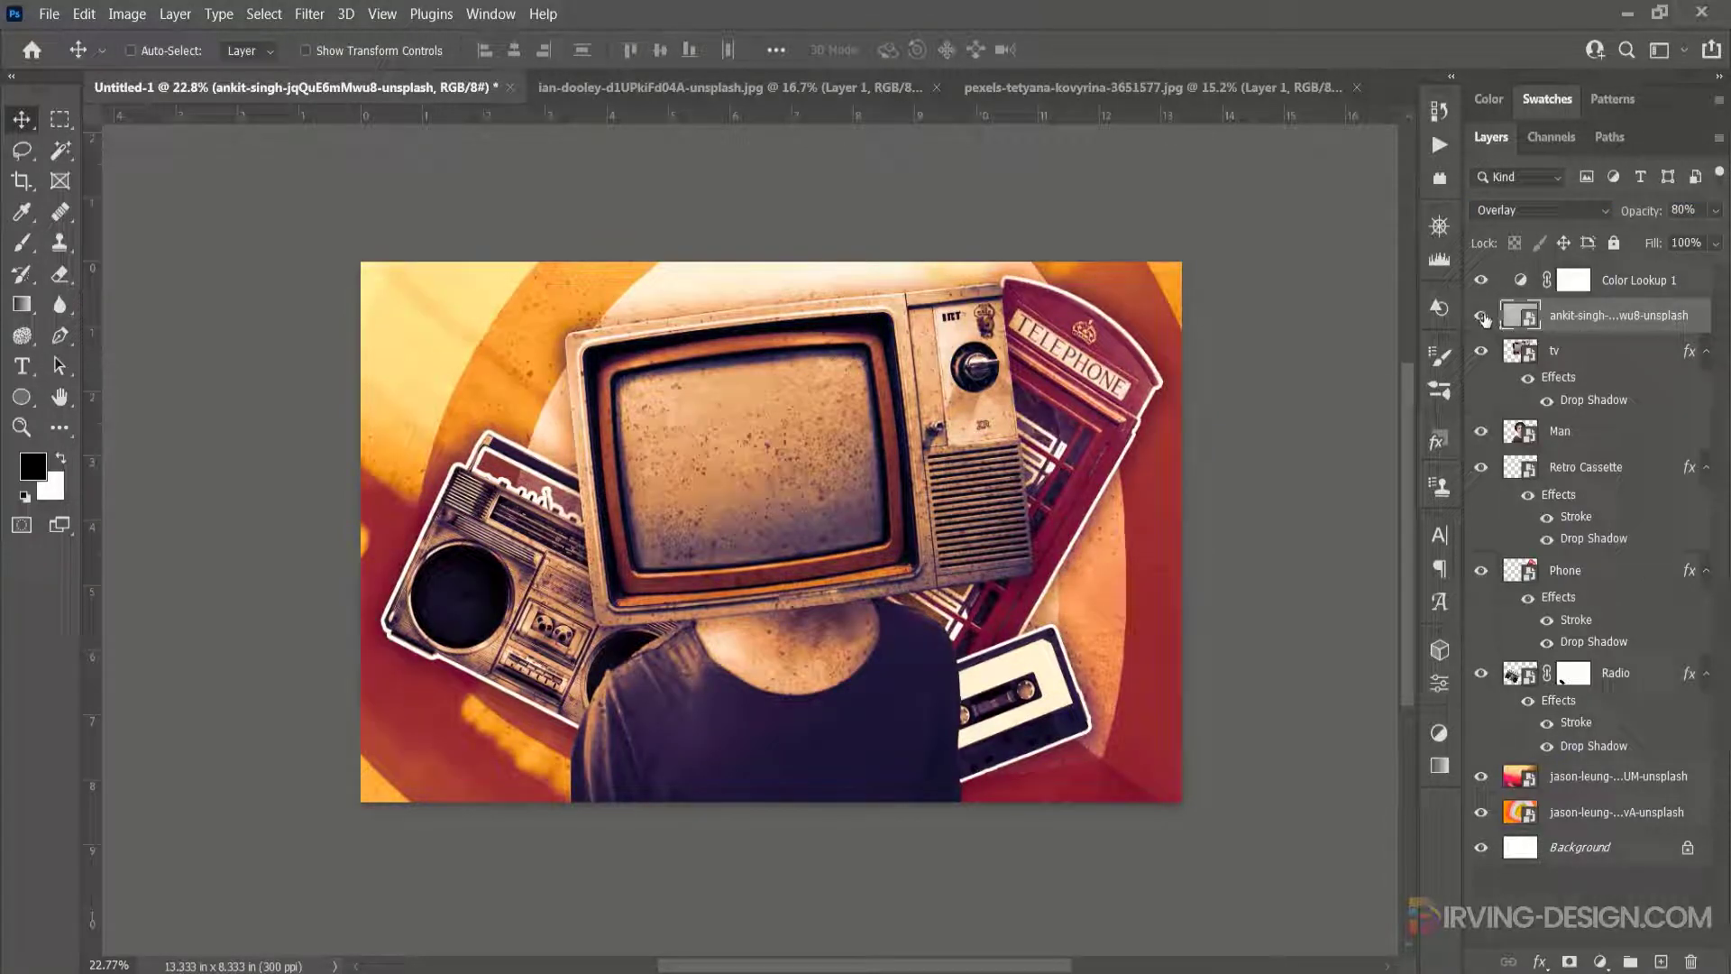
click(1482, 315)
click(1482, 316)
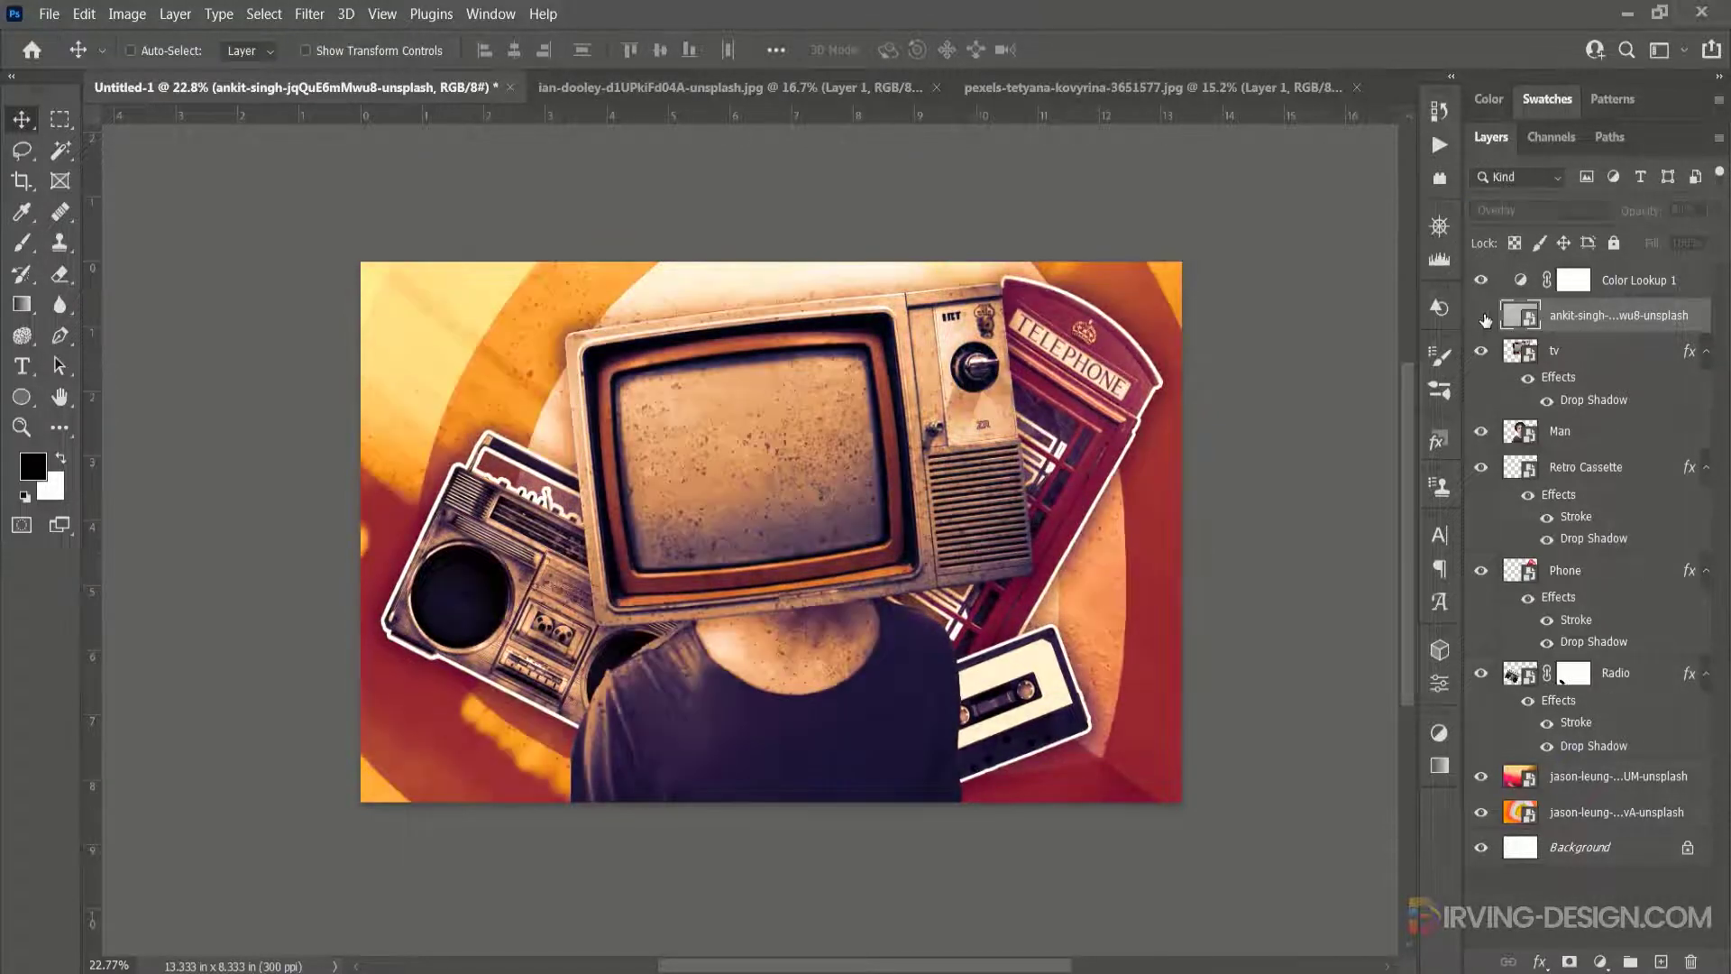
click(1481, 316)
click(1481, 317)
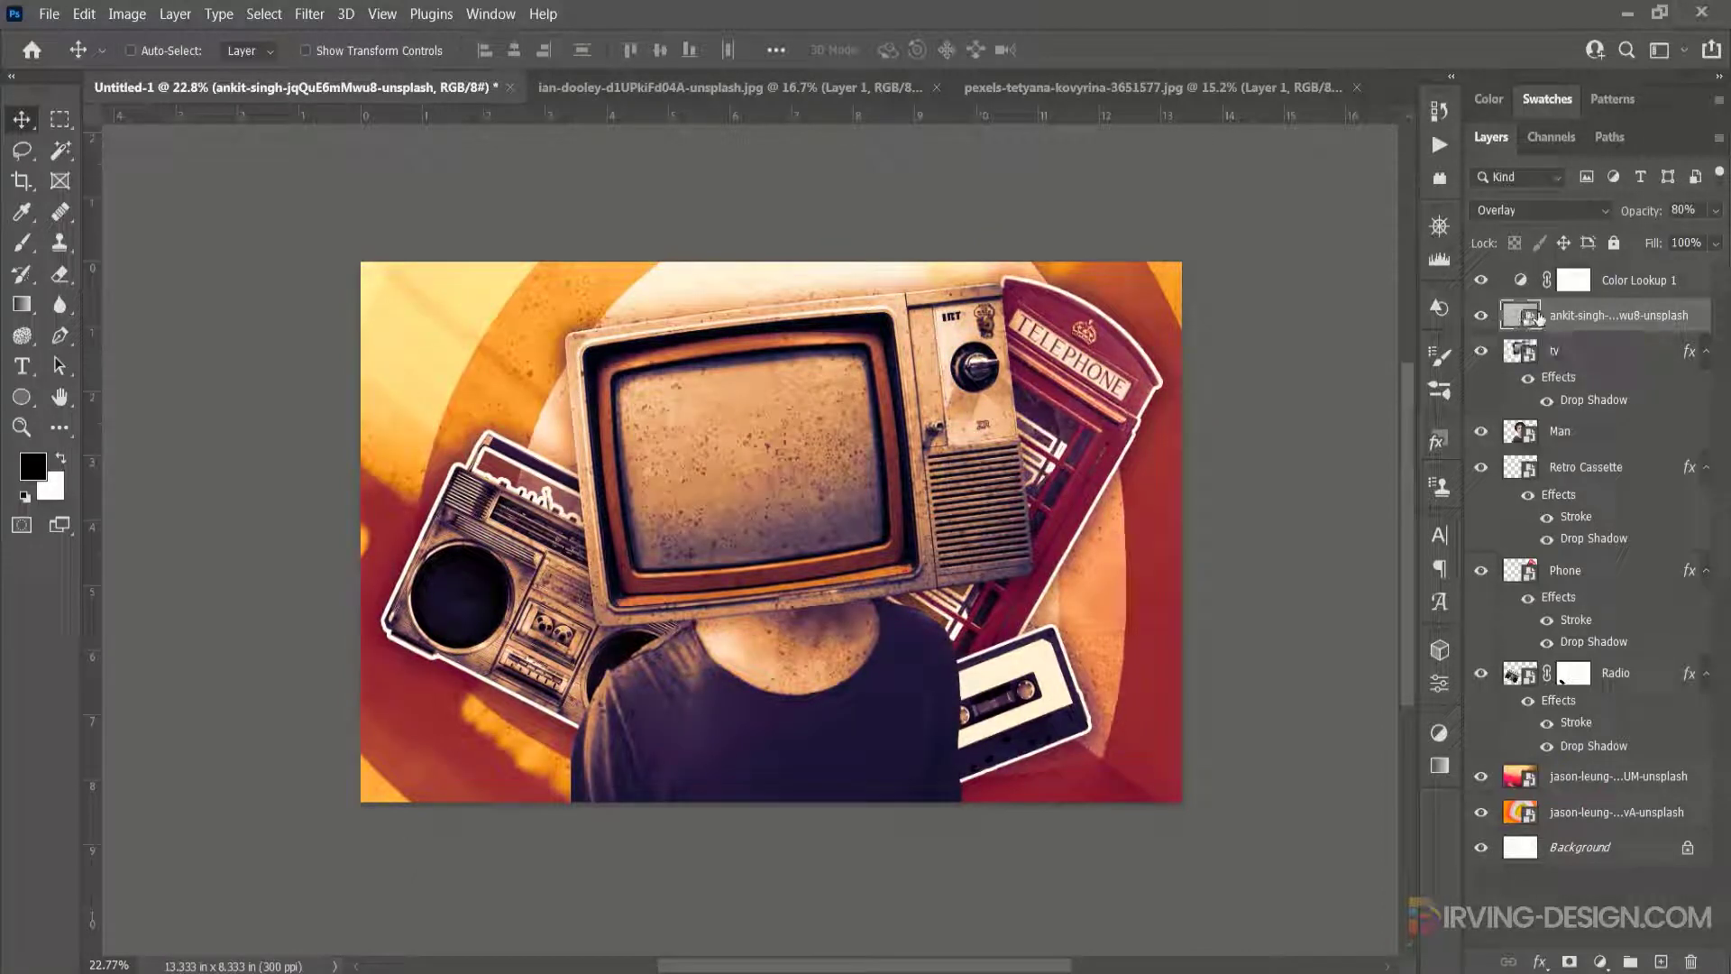
Step: Add a layer mask to the concrete texture layer and set up a soft 930 px brush for painting on it
click(1570, 962)
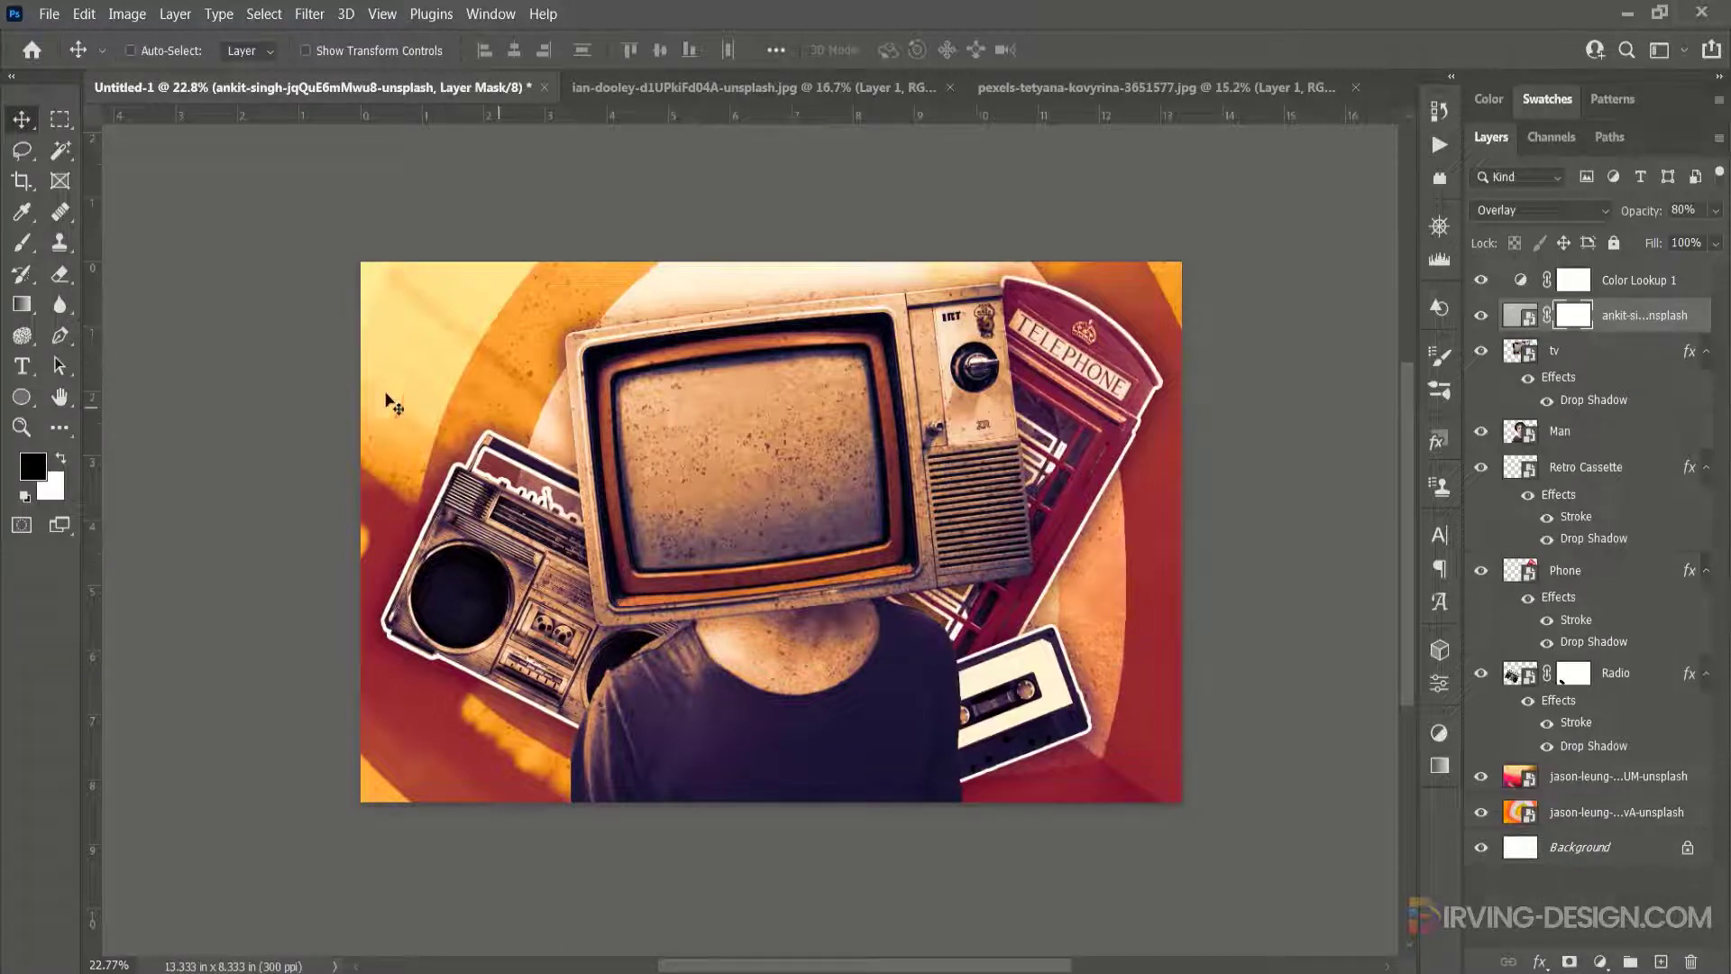
click(45, 241)
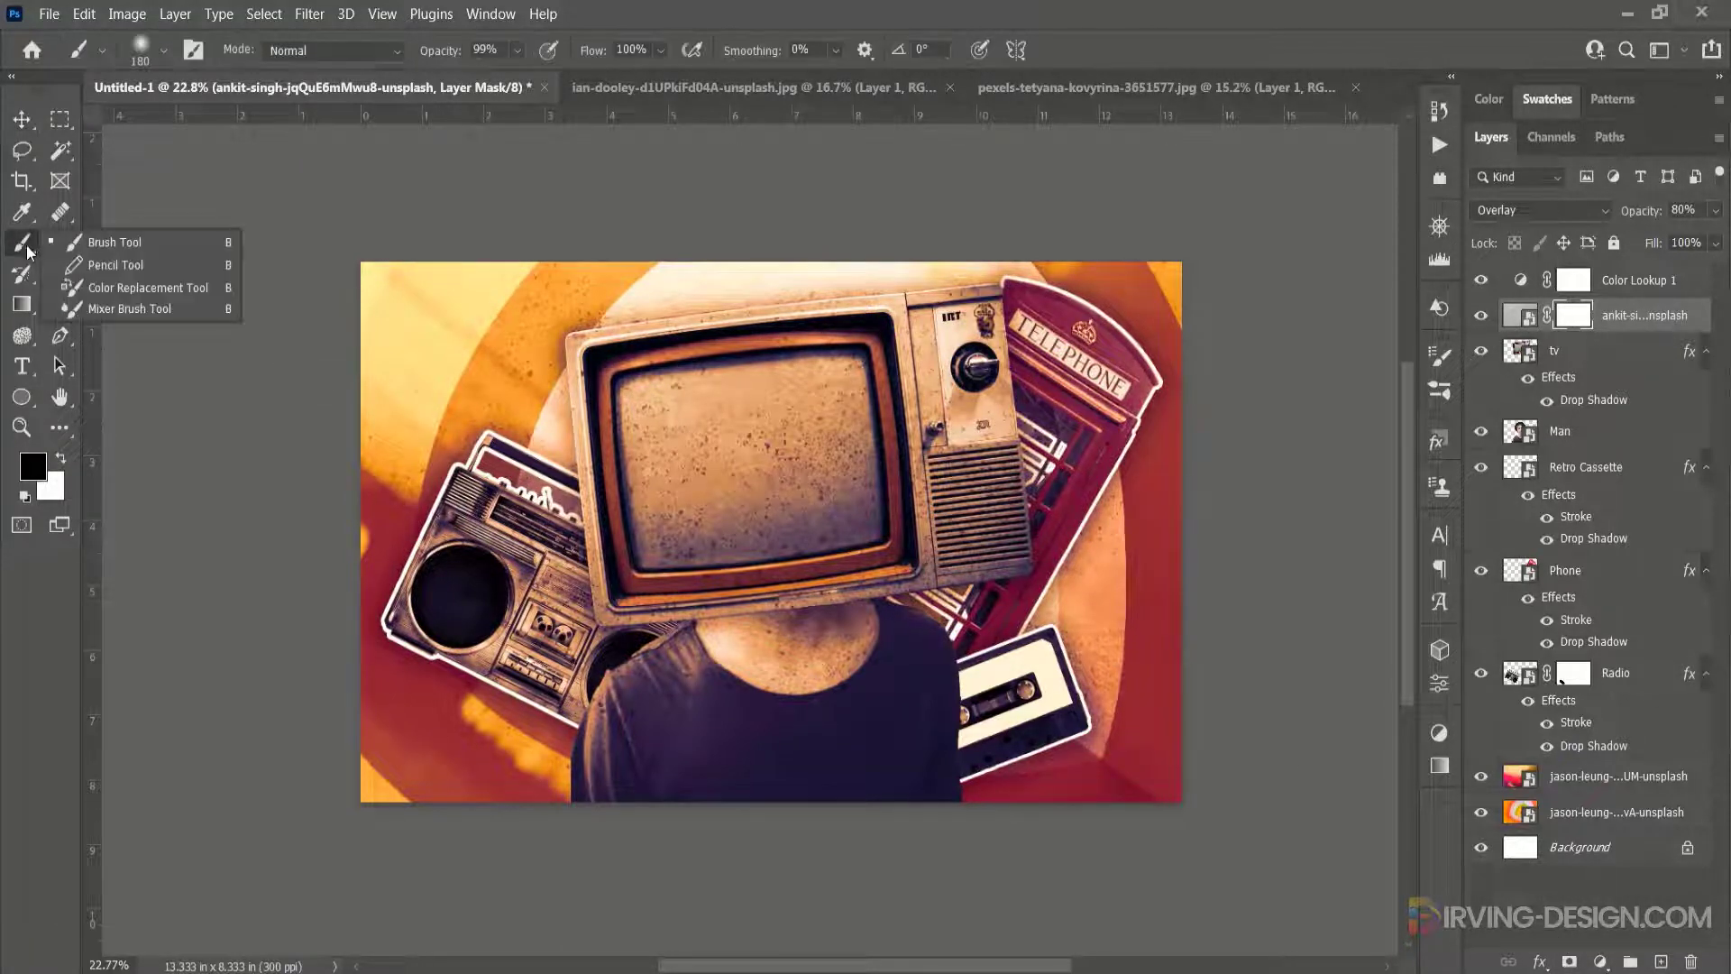
click(90, 237)
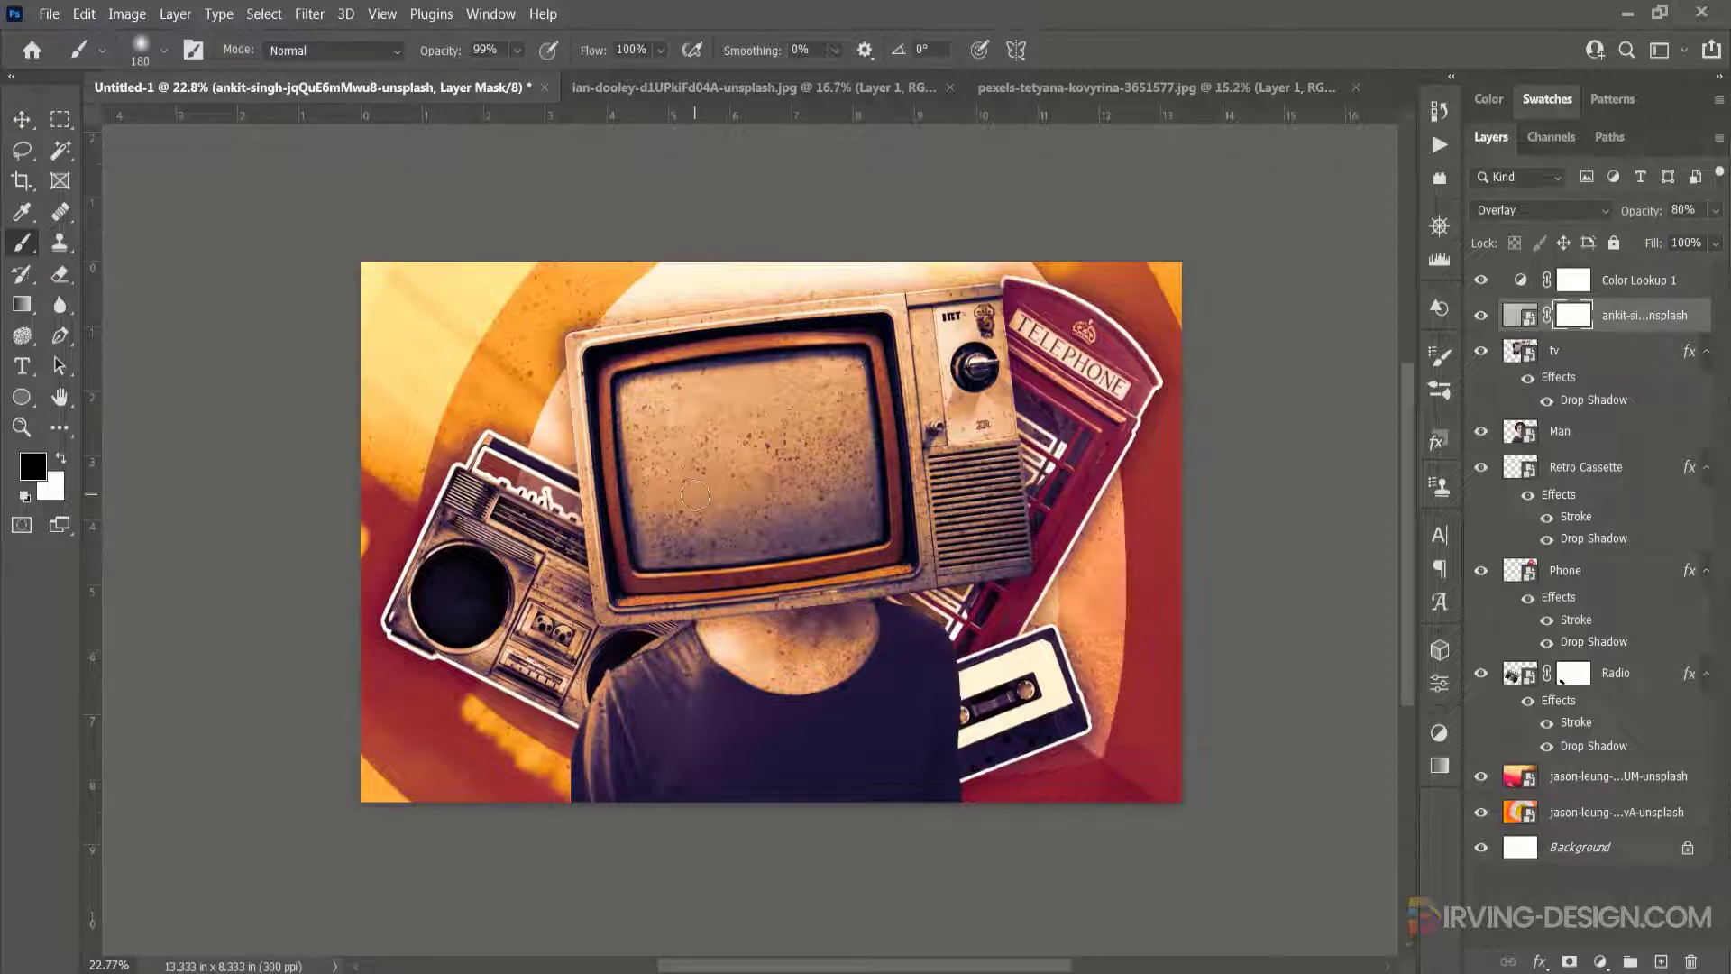
right_click(735, 476)
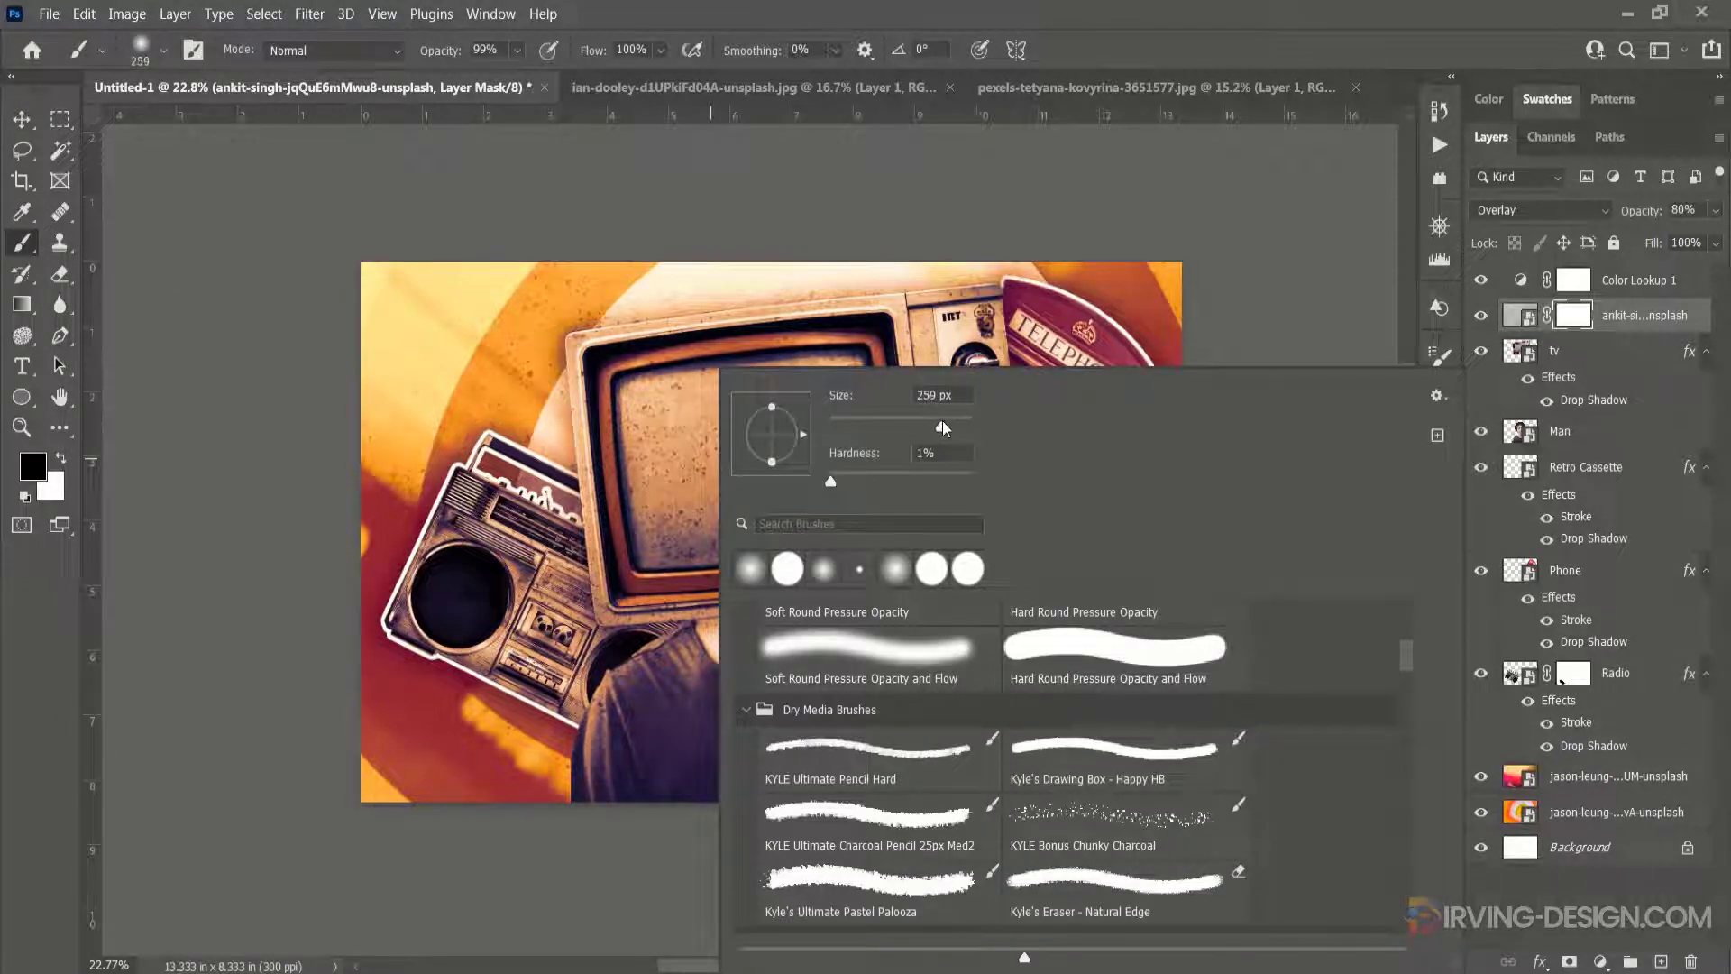
drag(957, 419, 959, 420)
drag(966, 424, 967, 424)
click(1167, 59)
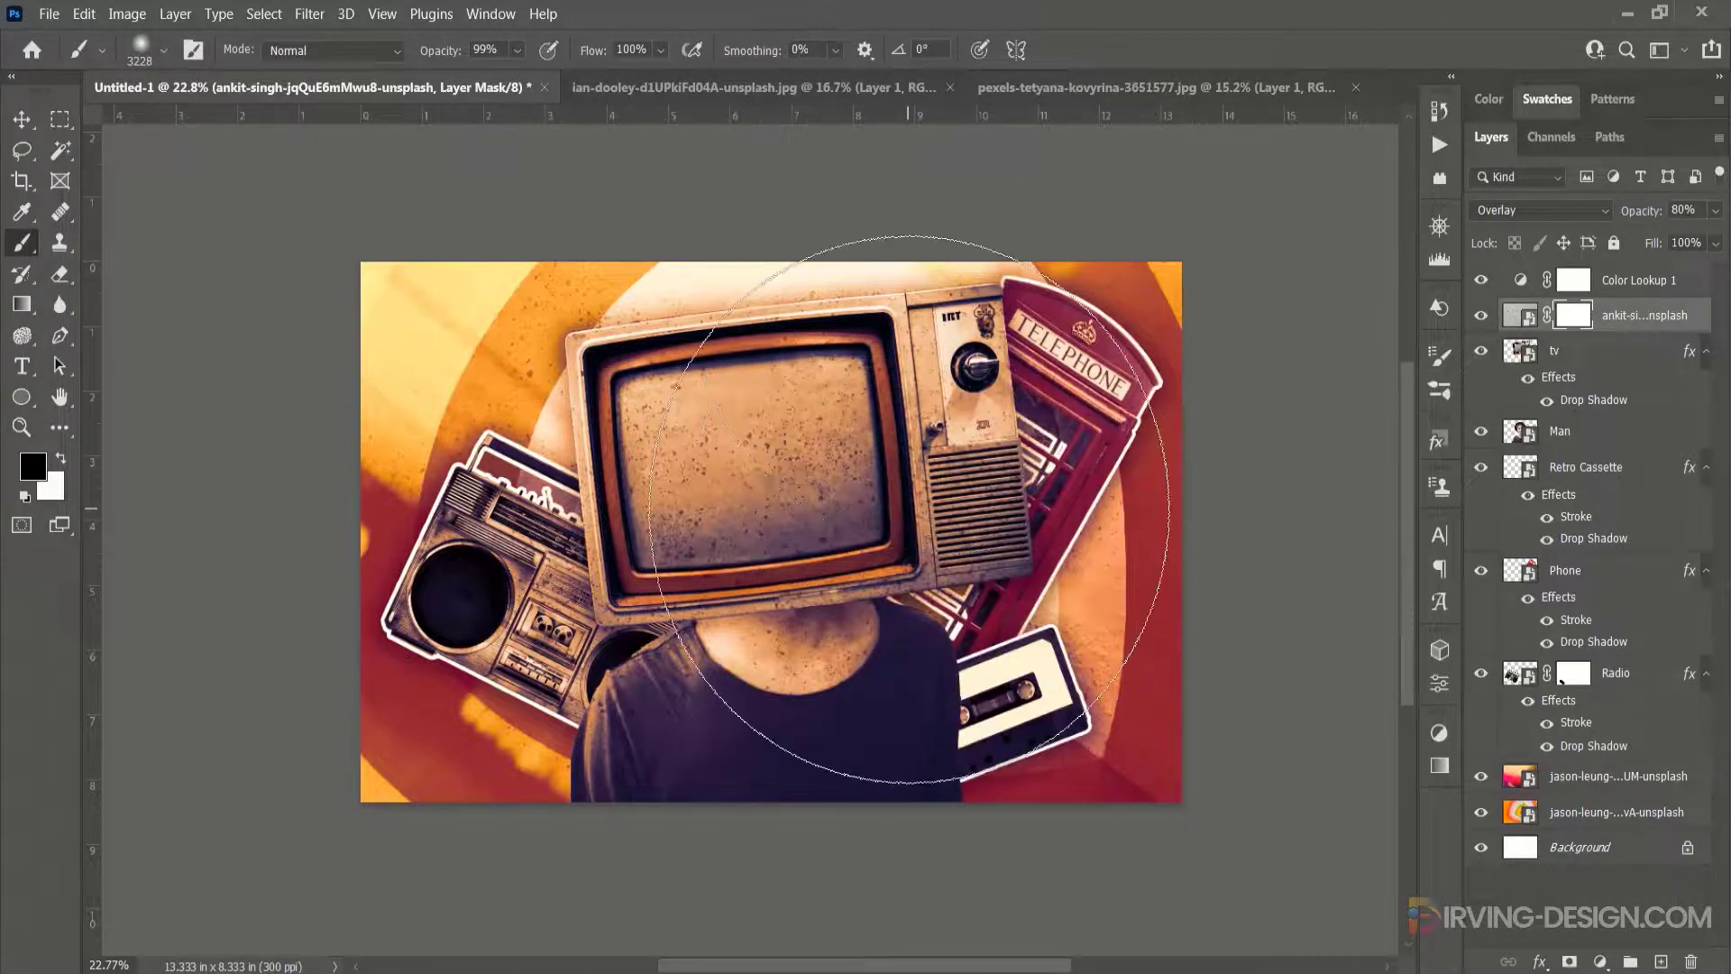
mouse_move(909, 509)
mouse_down()
mouse_move(602, 506)
mouse_move(620, 506)
mouse_up()
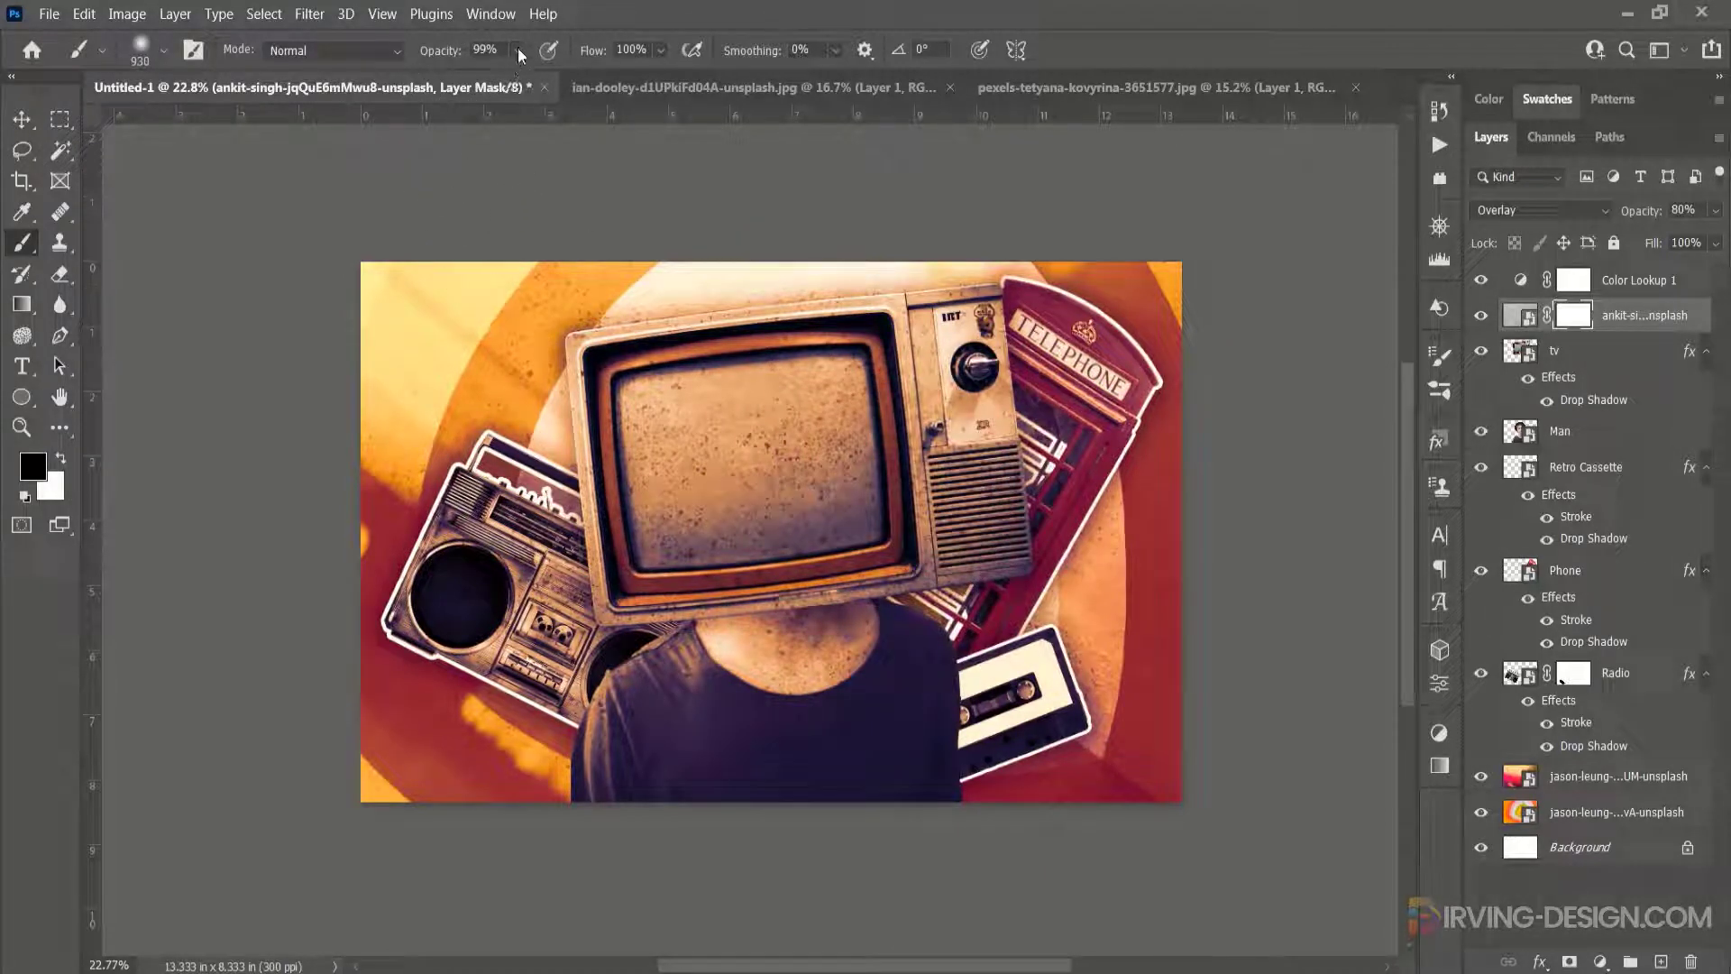
Step: Paint black at 26% brush opacity on the texture mask over the TV screen and boombox, then compare with the mask disabled
drag(485, 75, 480, 77)
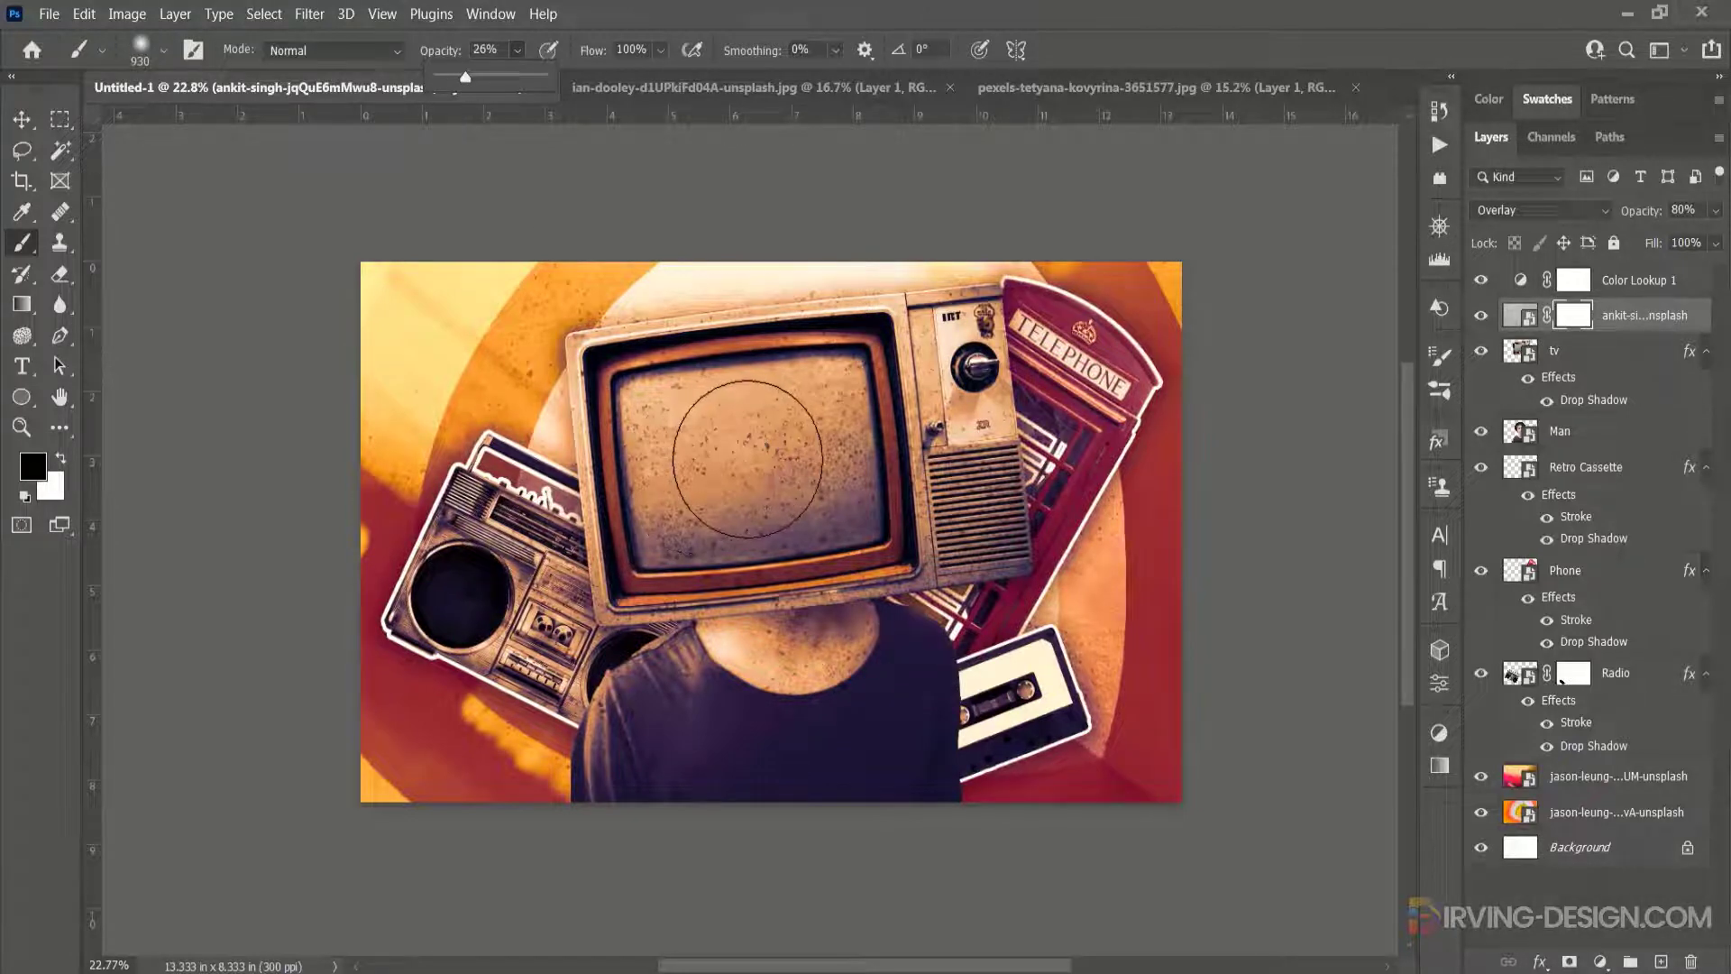
drag(691, 438, 803, 467)
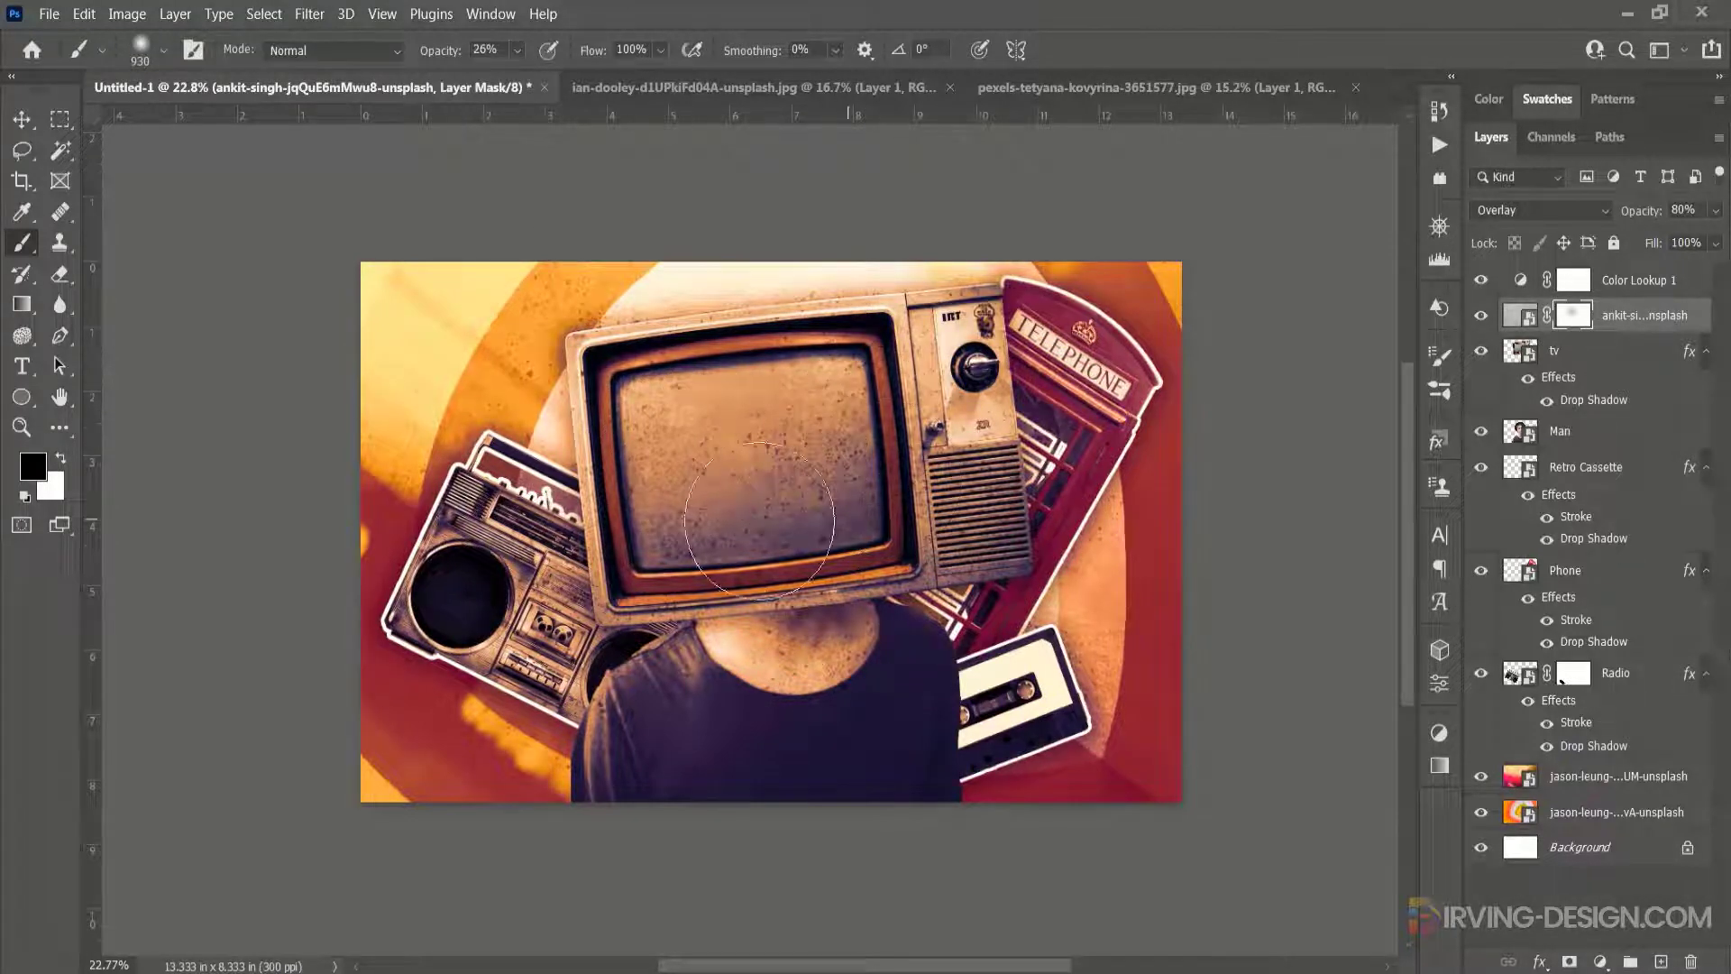
drag(496, 649, 616, 707)
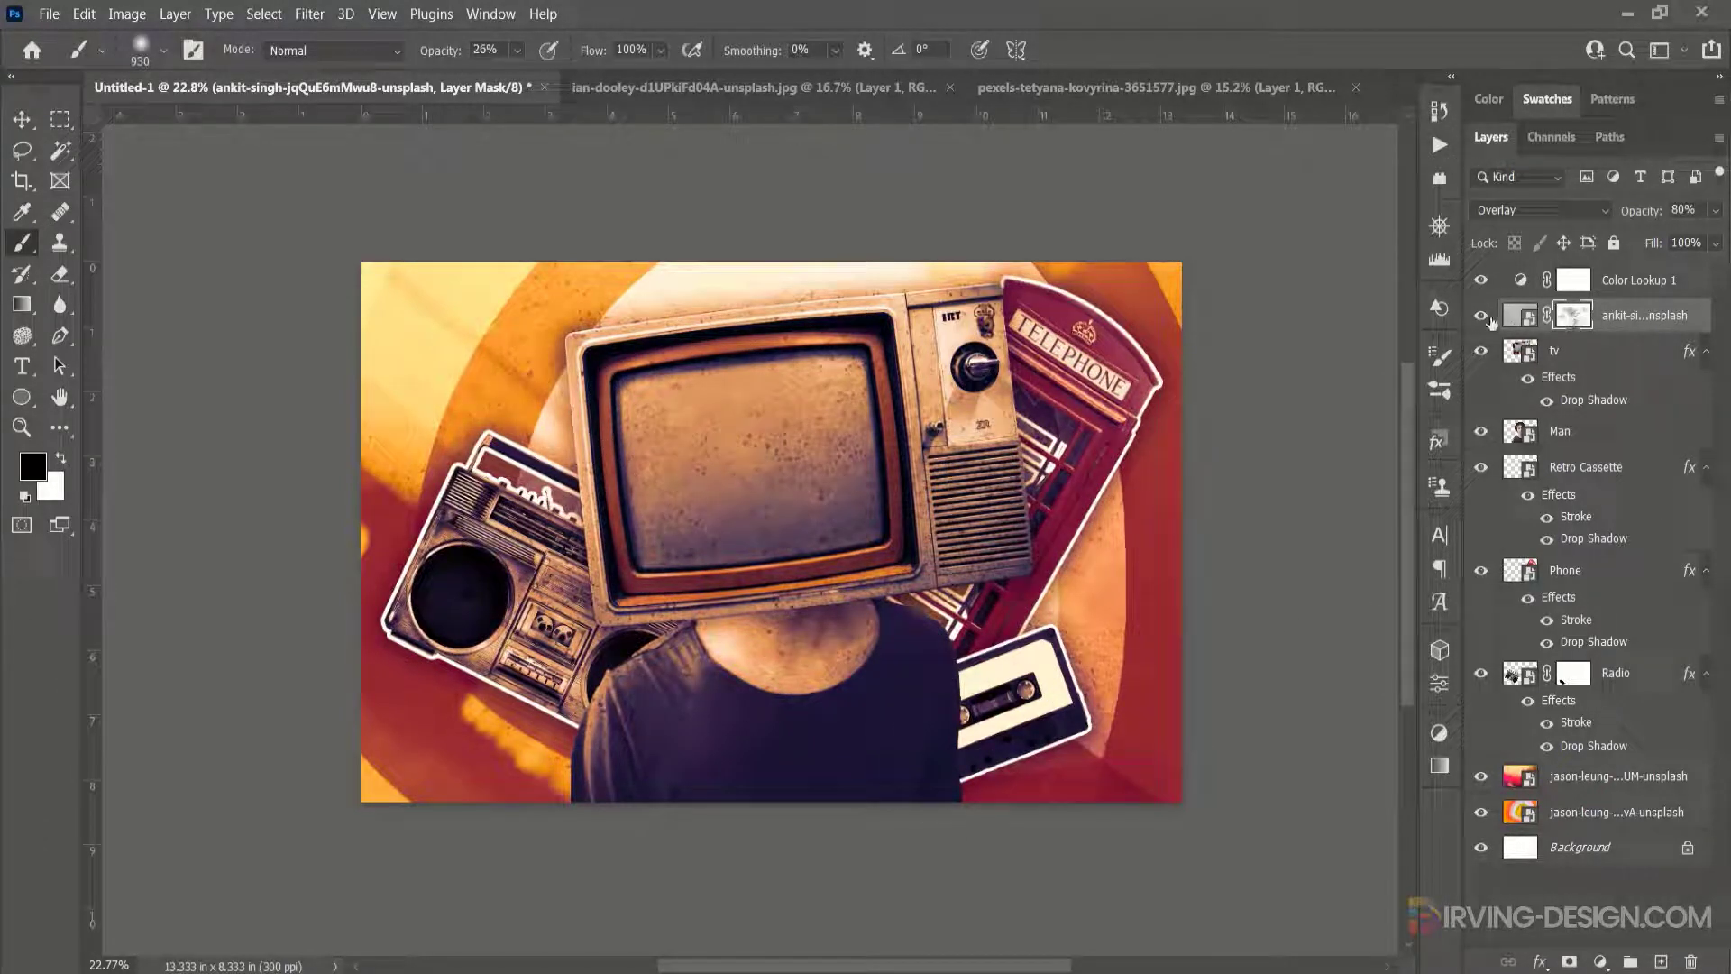
shift+click(1574, 315)
shift+click(1578, 314)
Step: Add the title "80's Retro" in Comic Sans MS Bold, 120 pt, black, on a new text layer above Color Lookup 1
click(1530, 293)
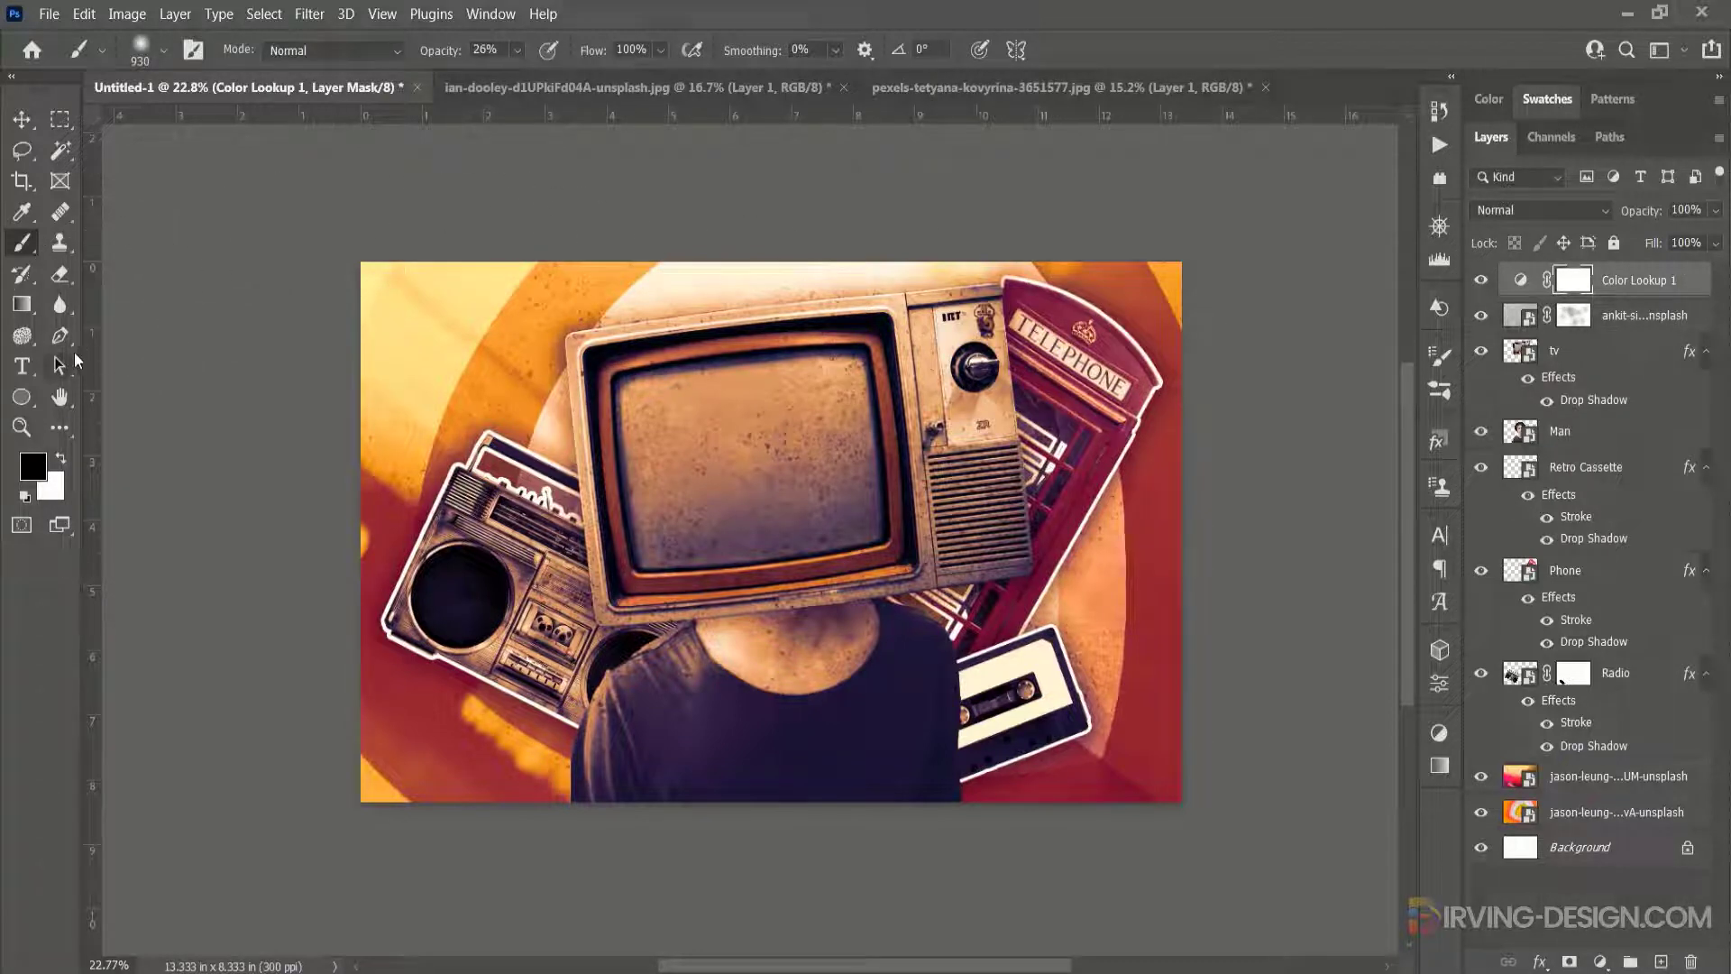
click(21, 367)
click(107, 368)
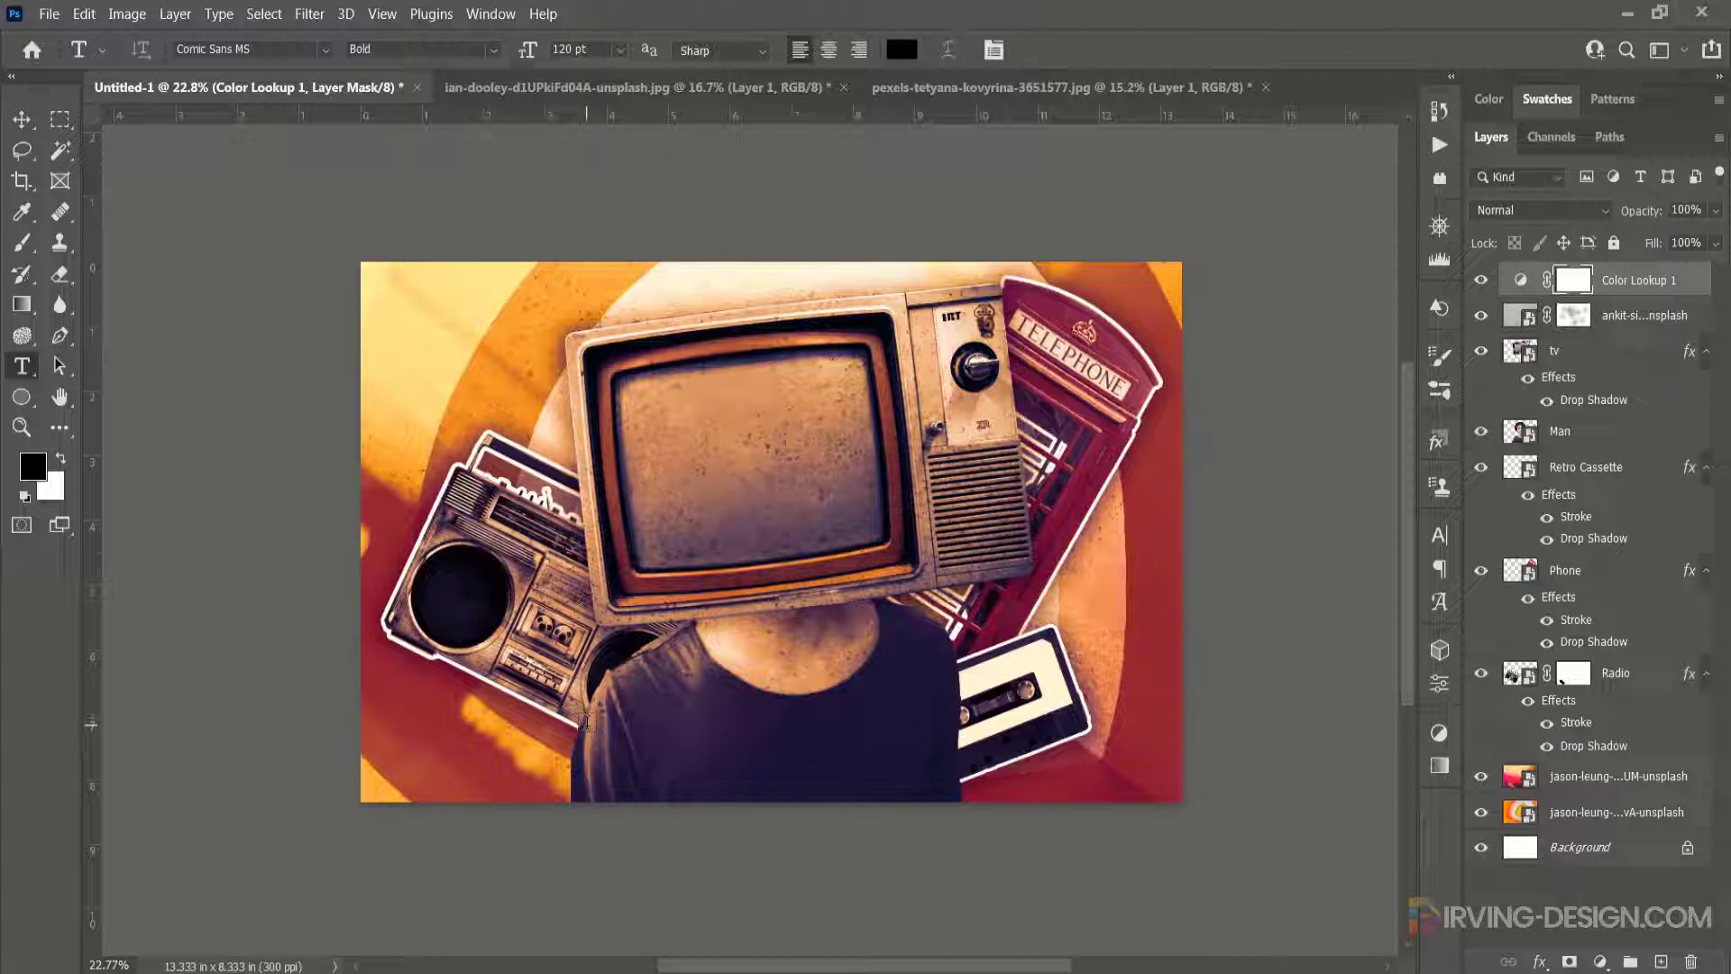
click(586, 721)
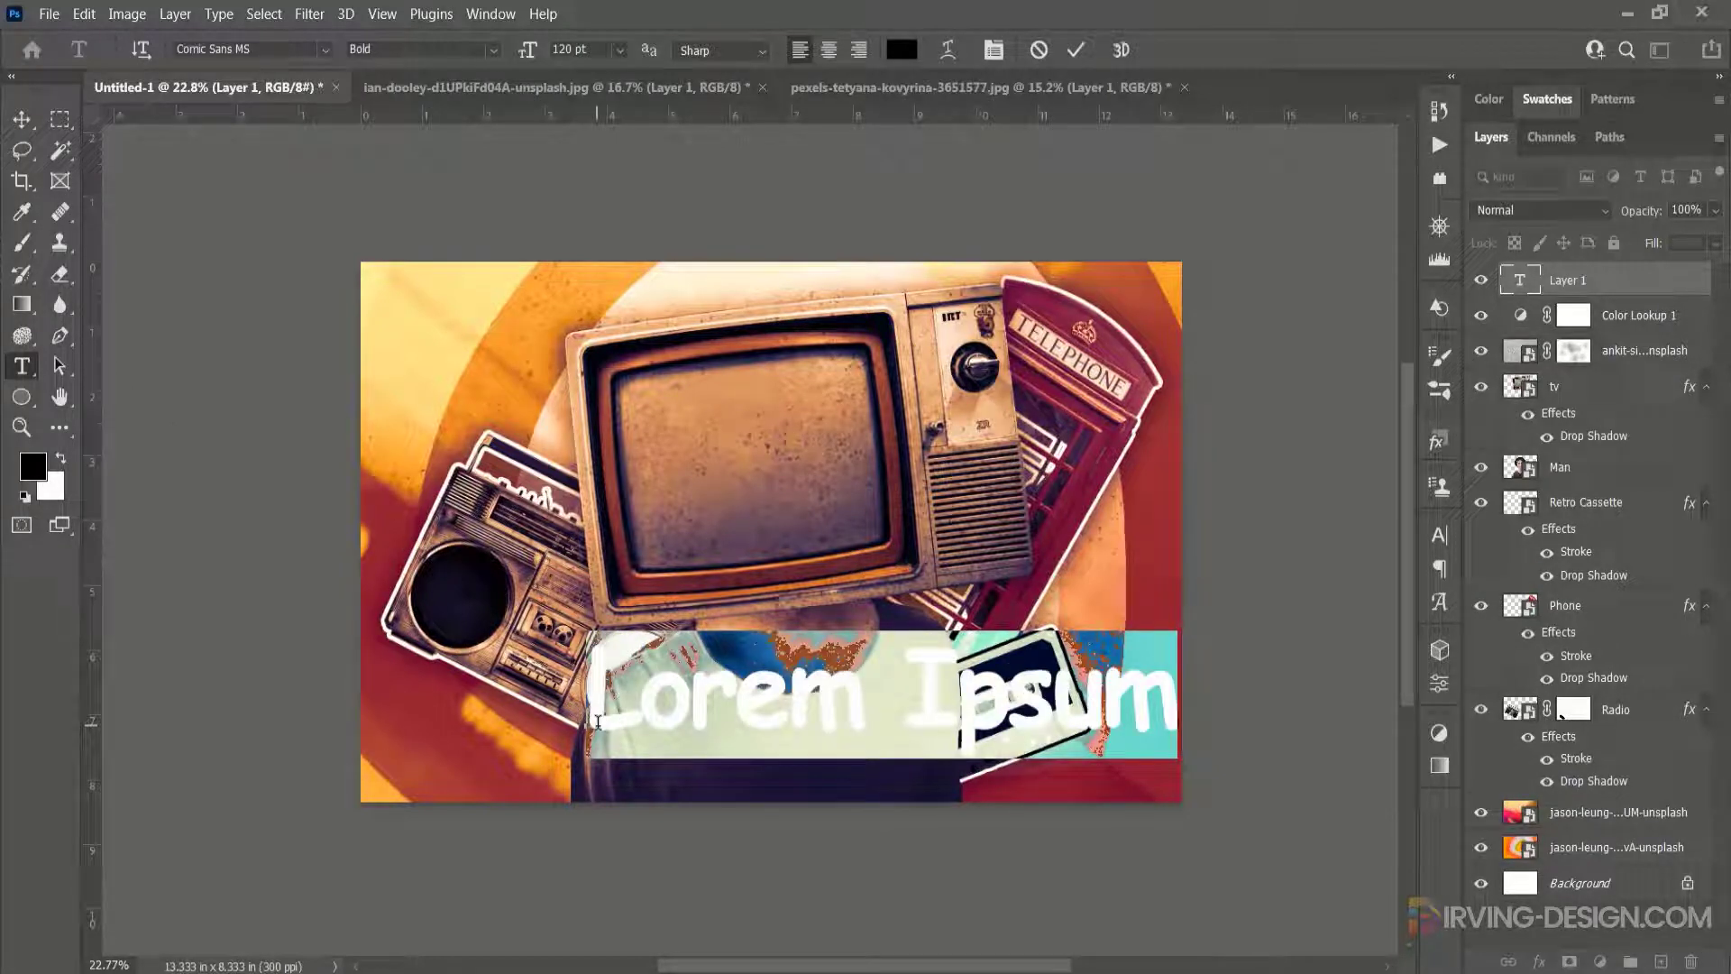
text(80)
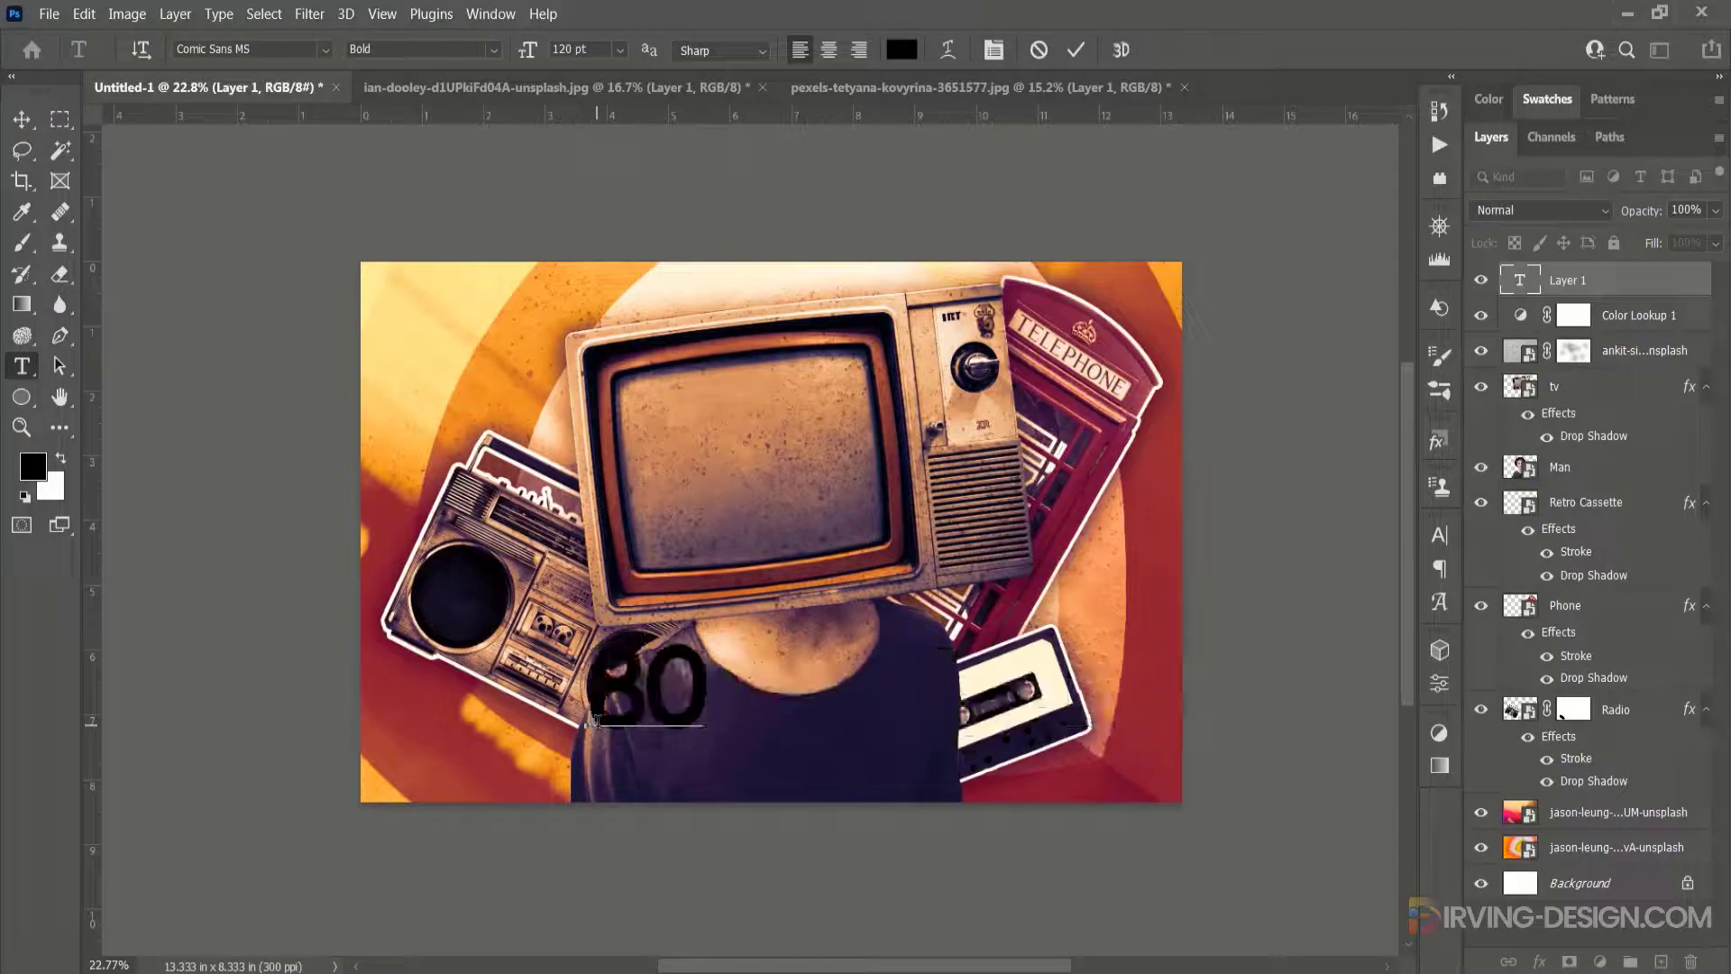
text('s Retr)
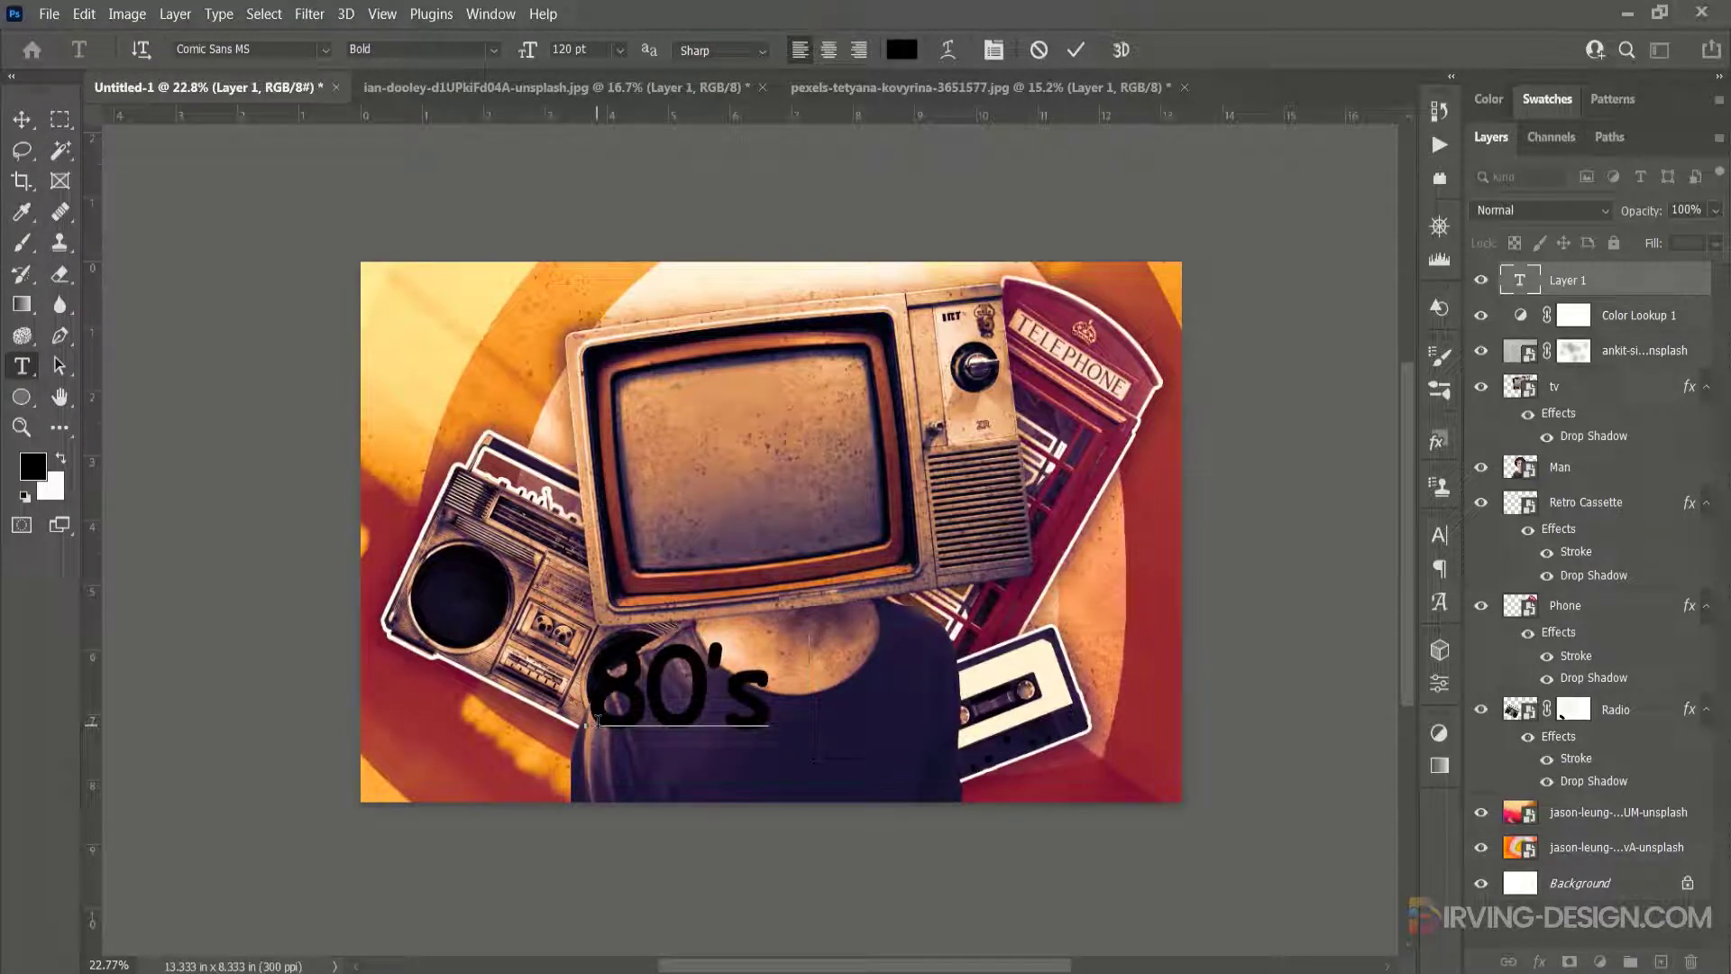
text(o)
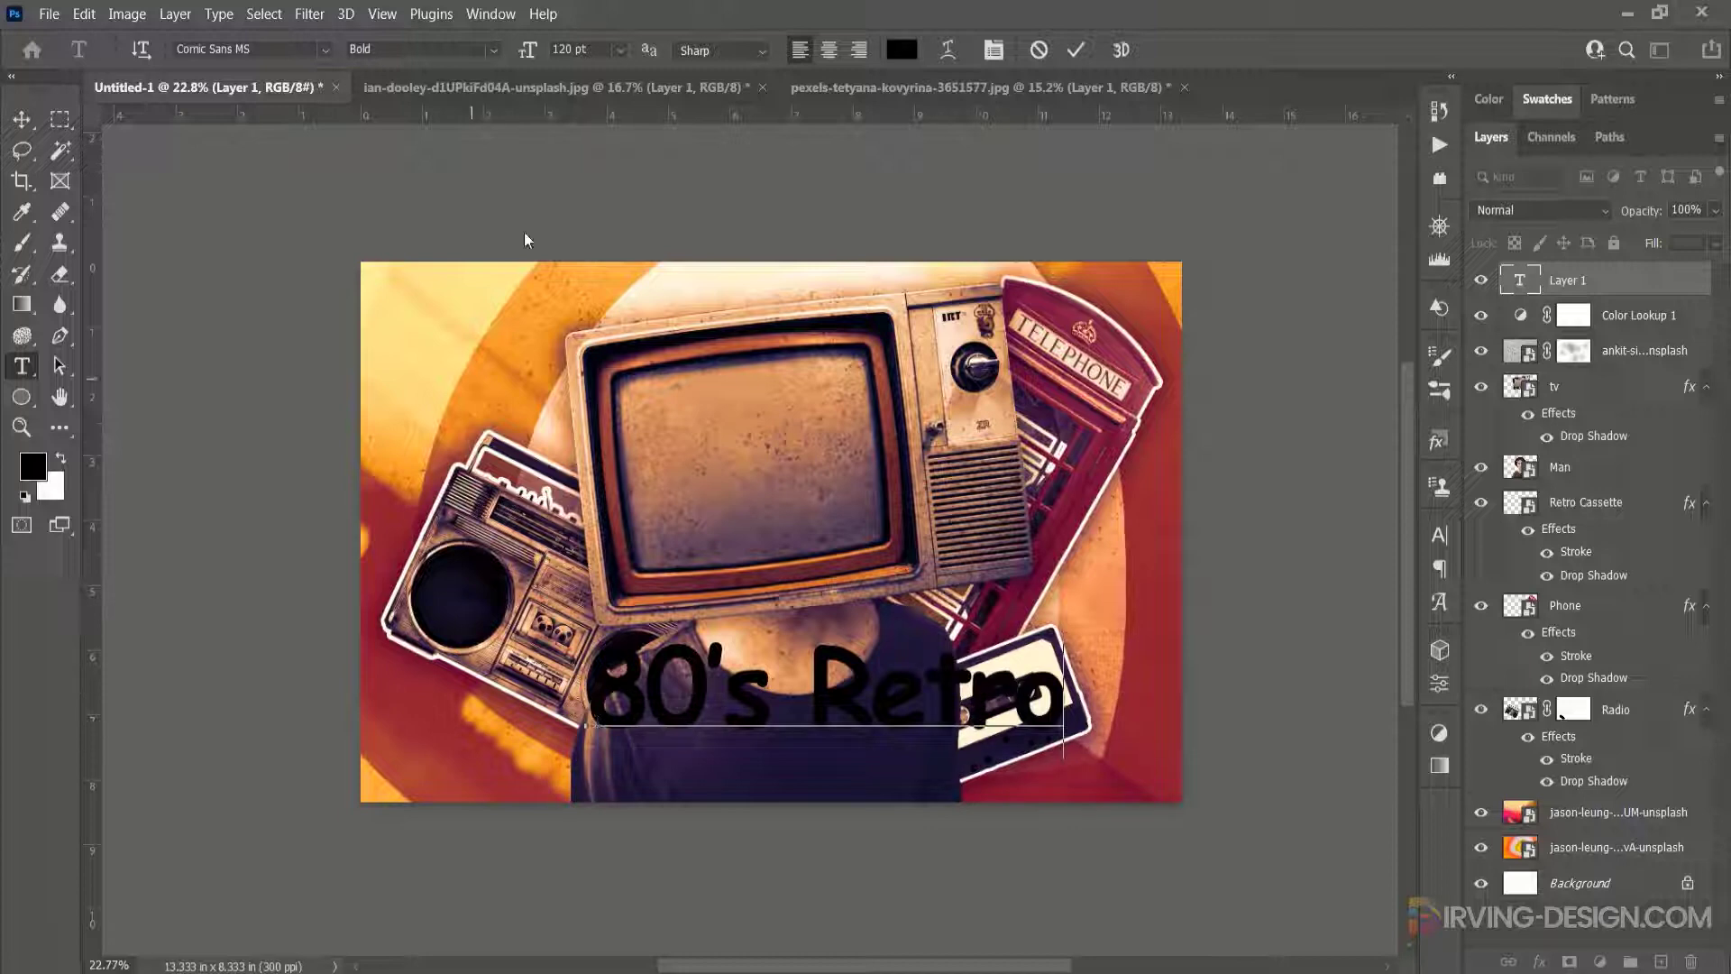
click(1073, 51)
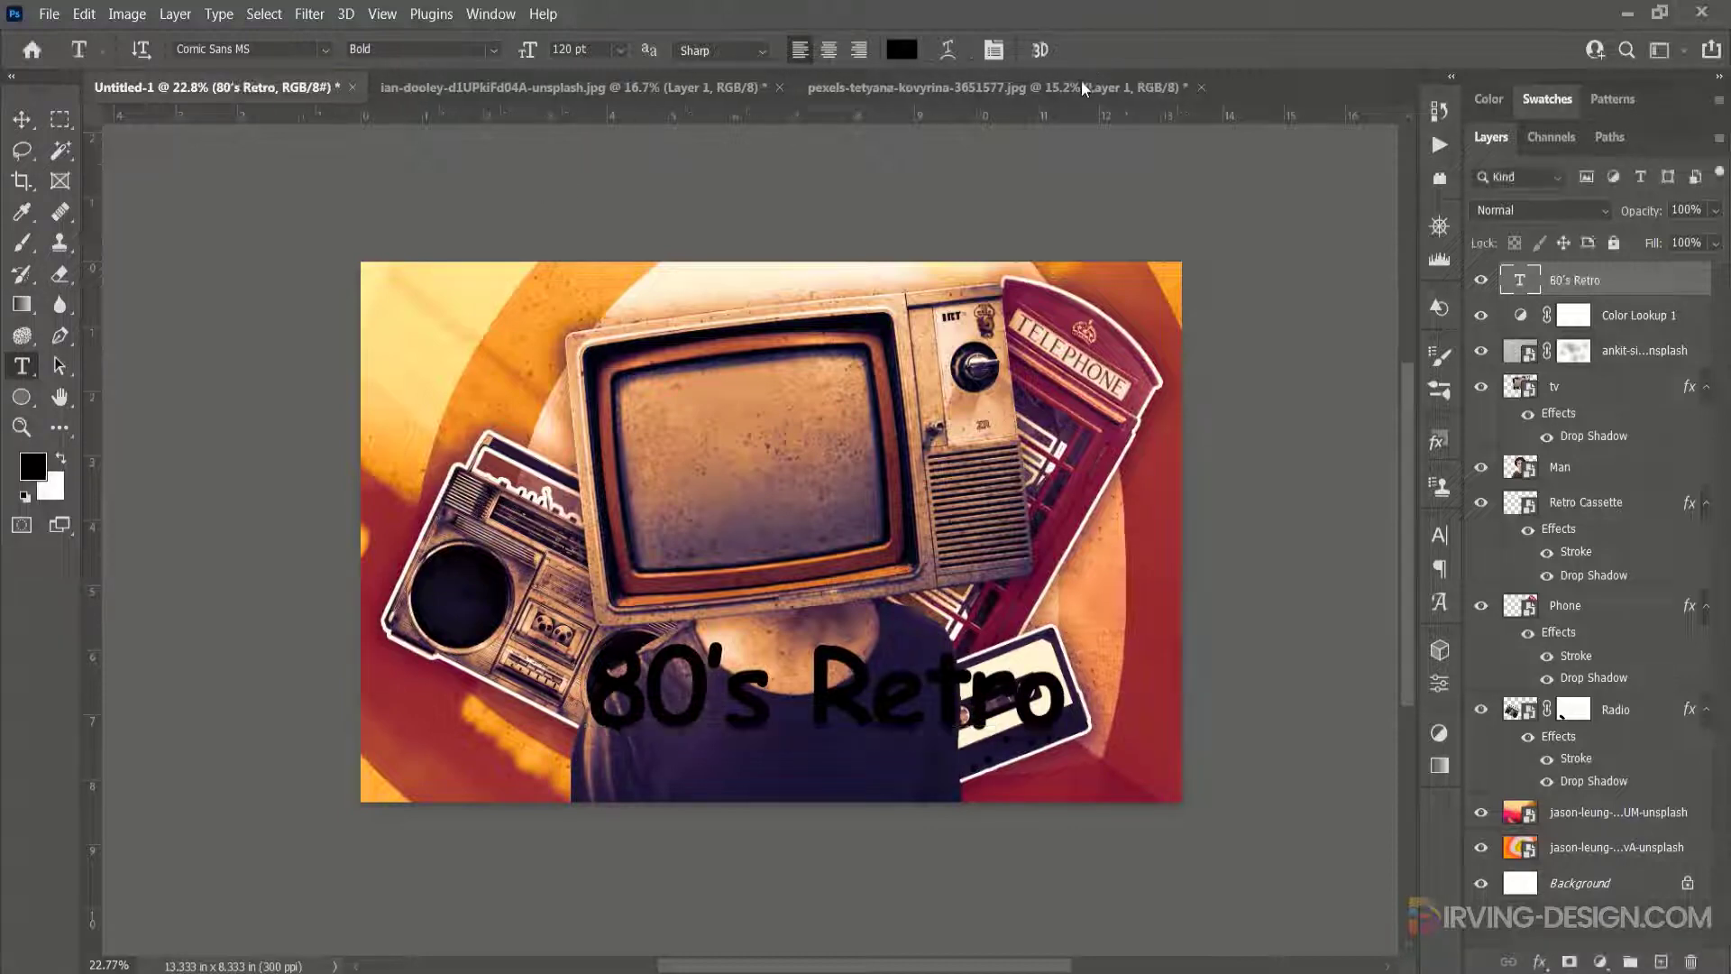
Step: Move the "80's Retro" title lower over the man's chest and centre it horizontally on the canvas
key(v)
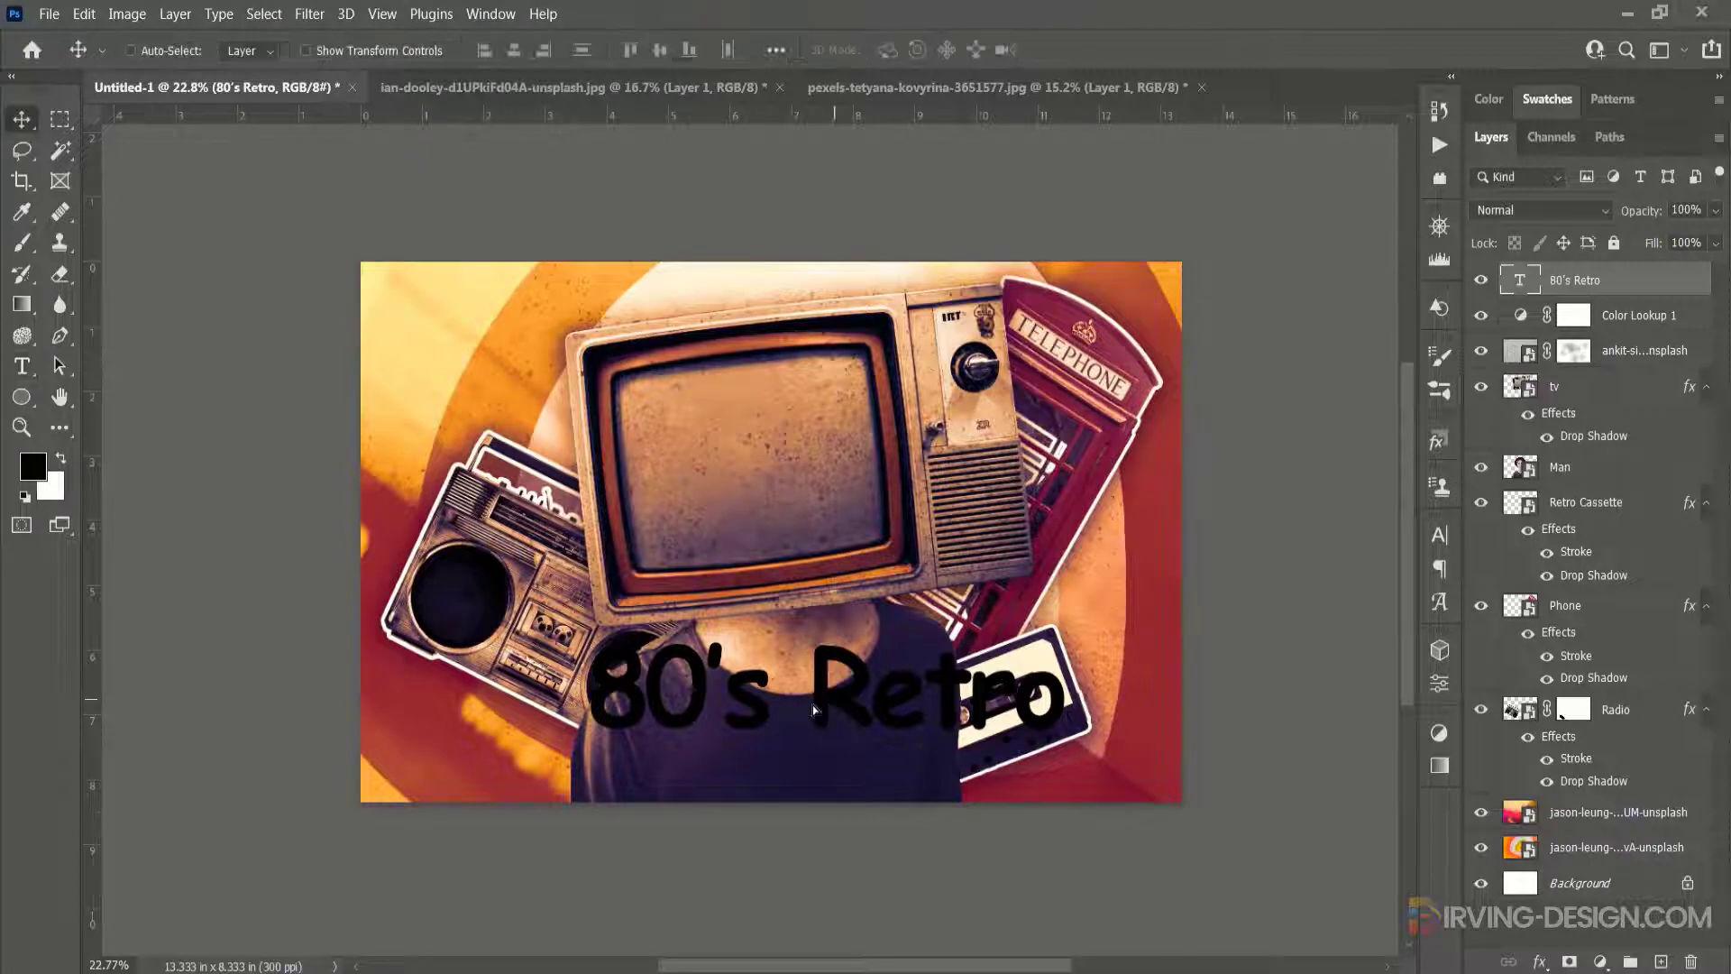
drag(840, 712, 782, 739)
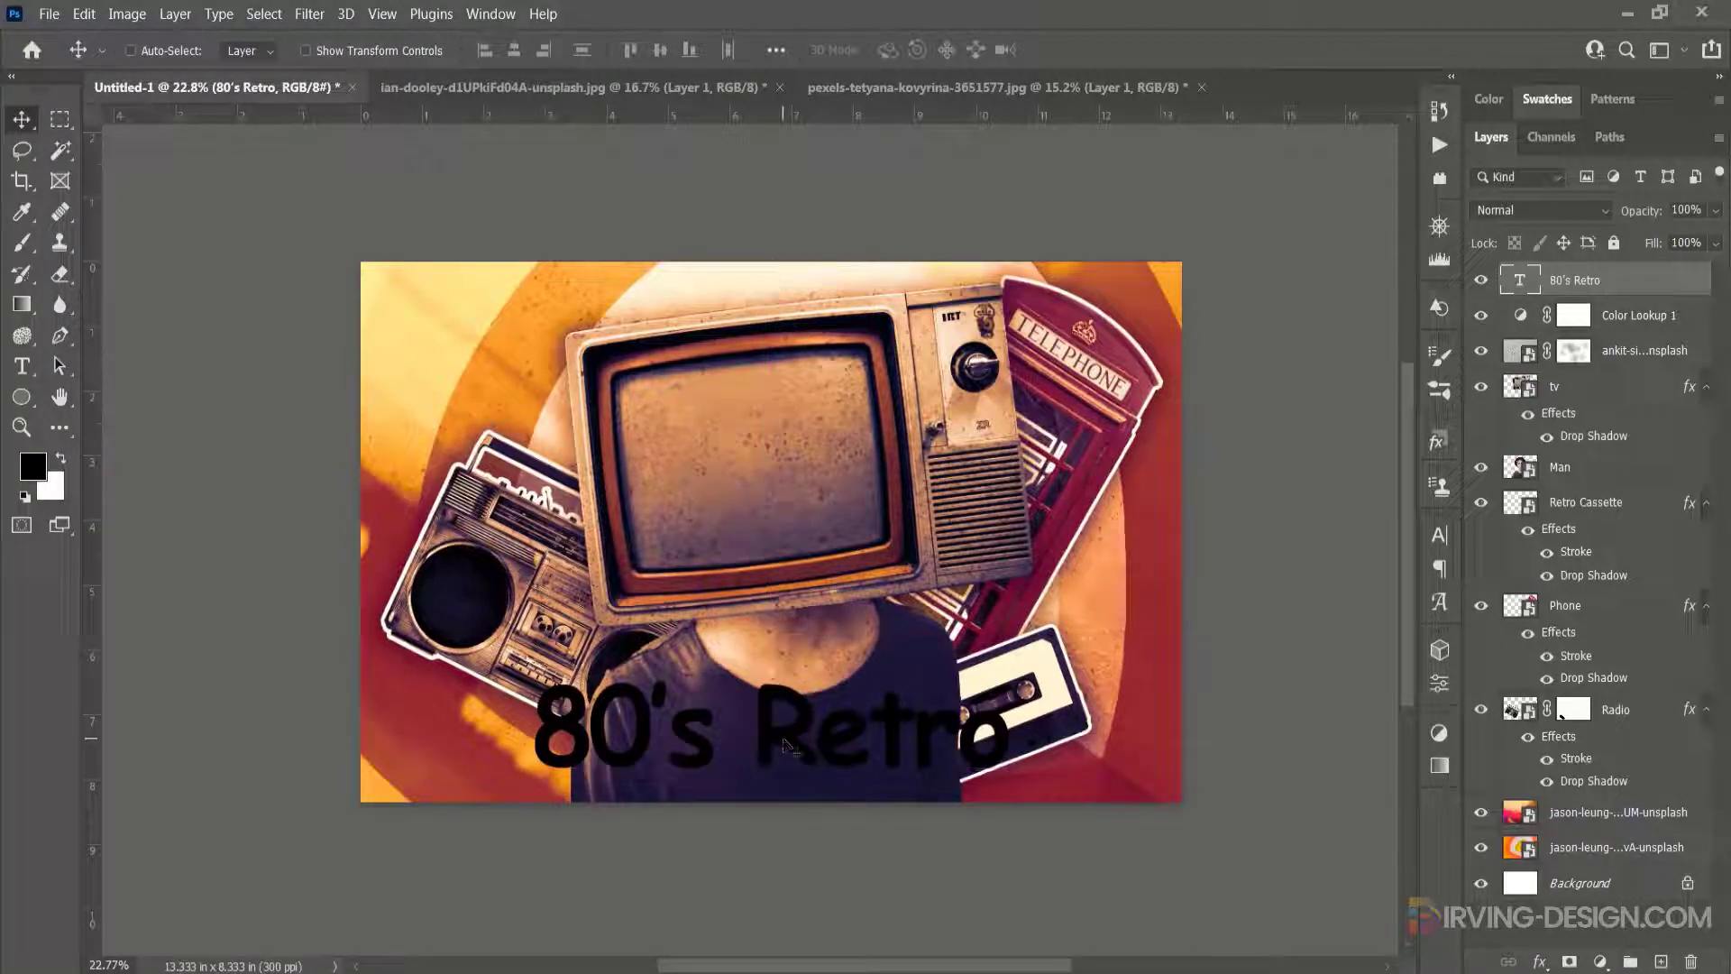
key(ctrl+a)
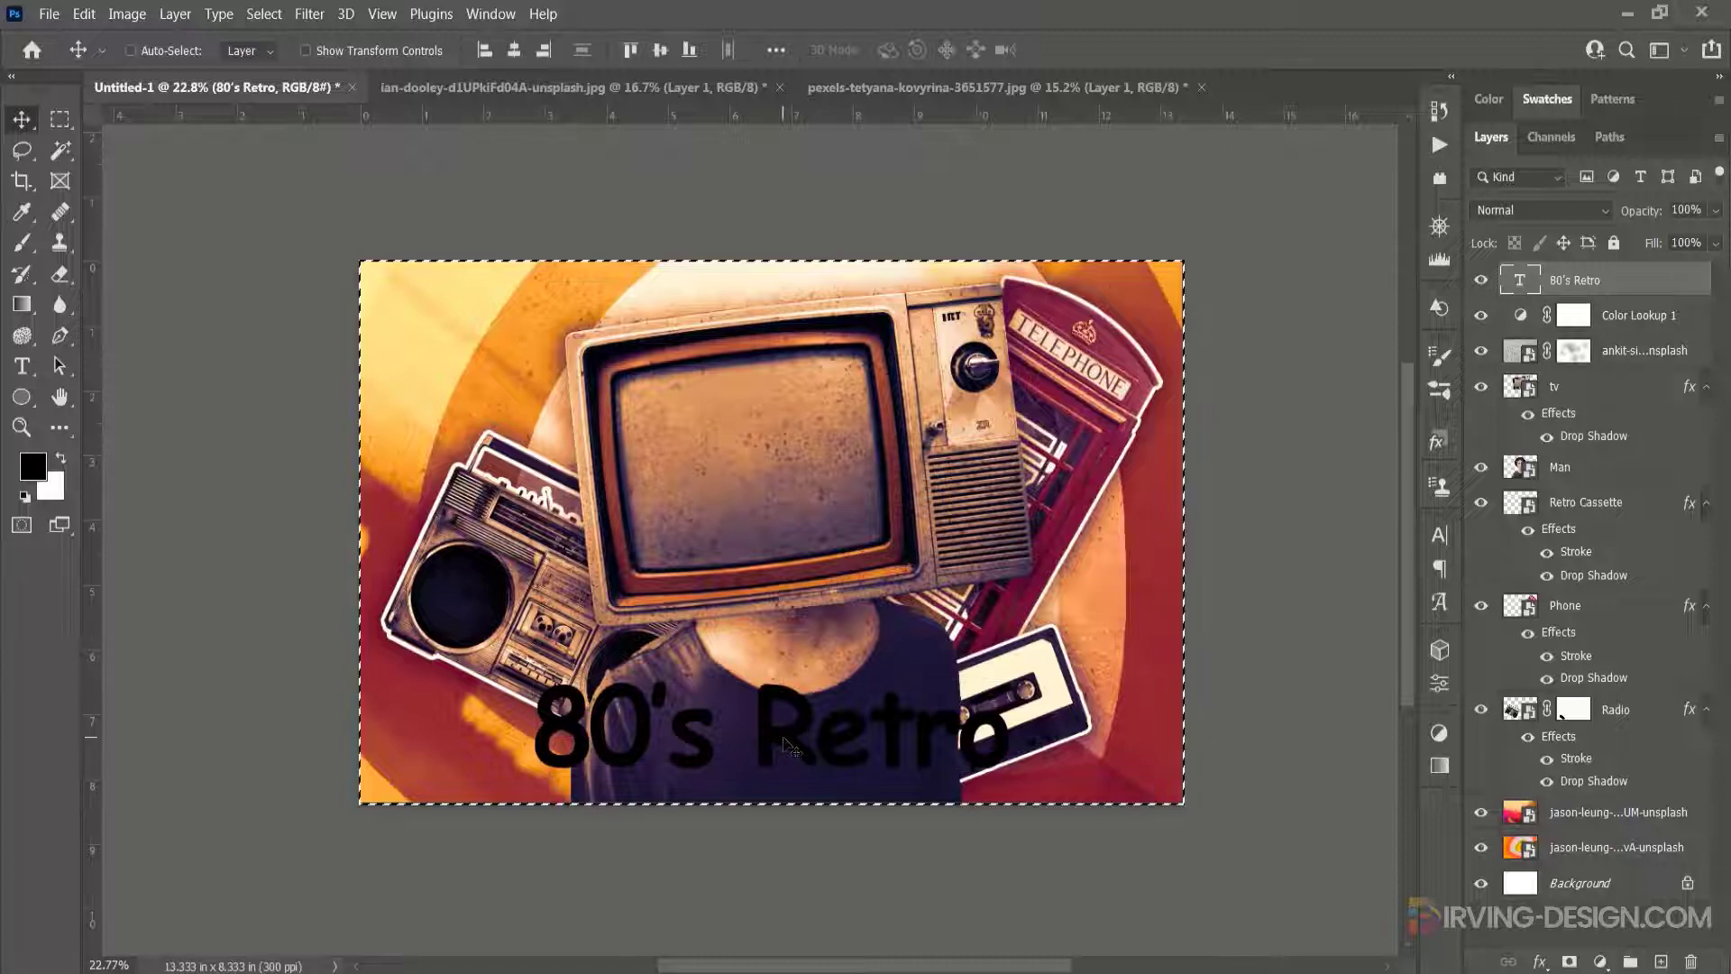
click(515, 50)
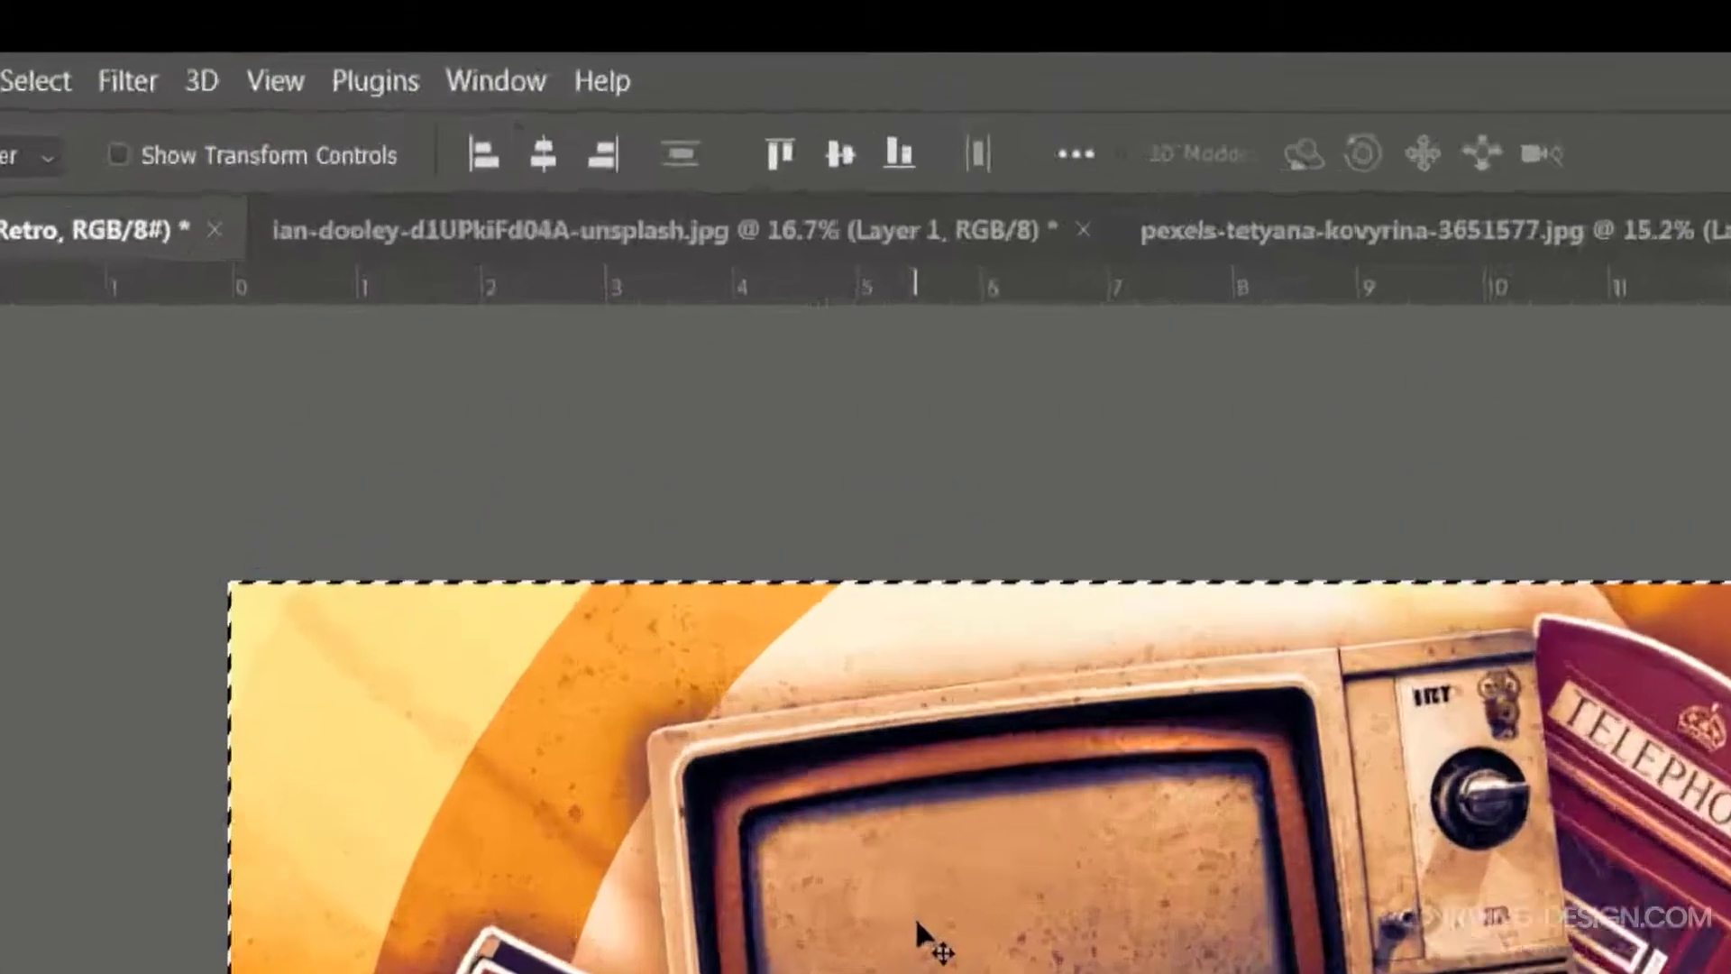
key(ctrl+d)
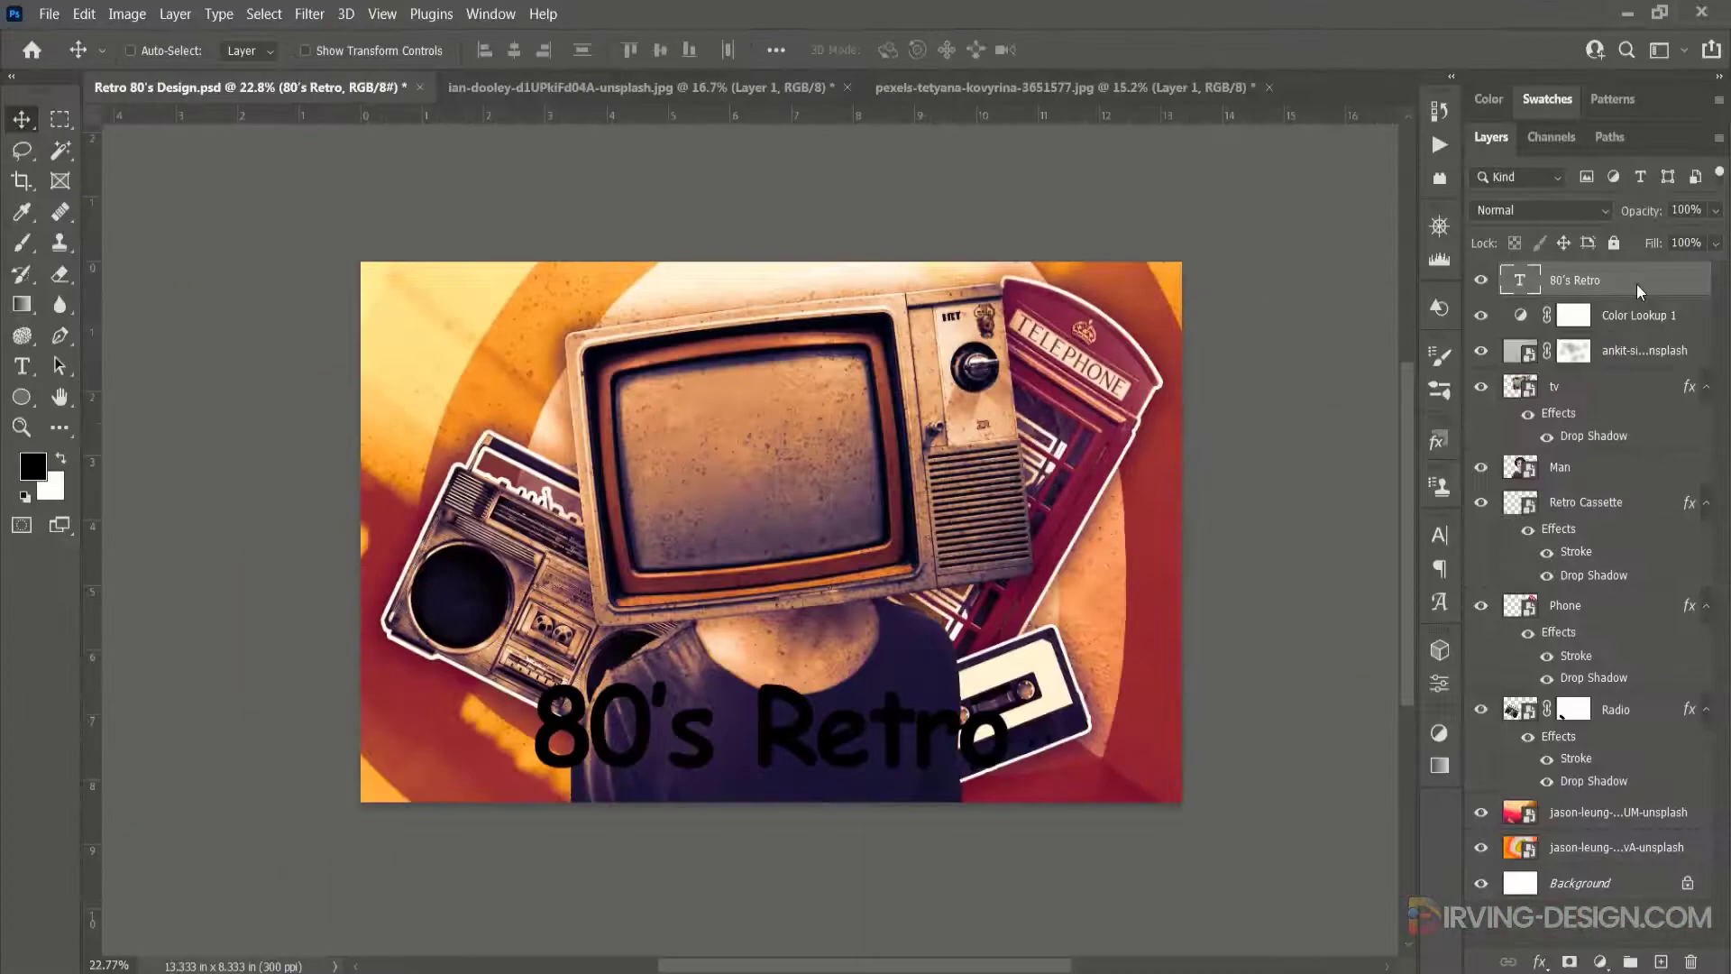
Step: Add a 46 px outside stroke to the "80's Retro" title in pale yellow ffeb91 sampled from the background
double_click(1636, 287)
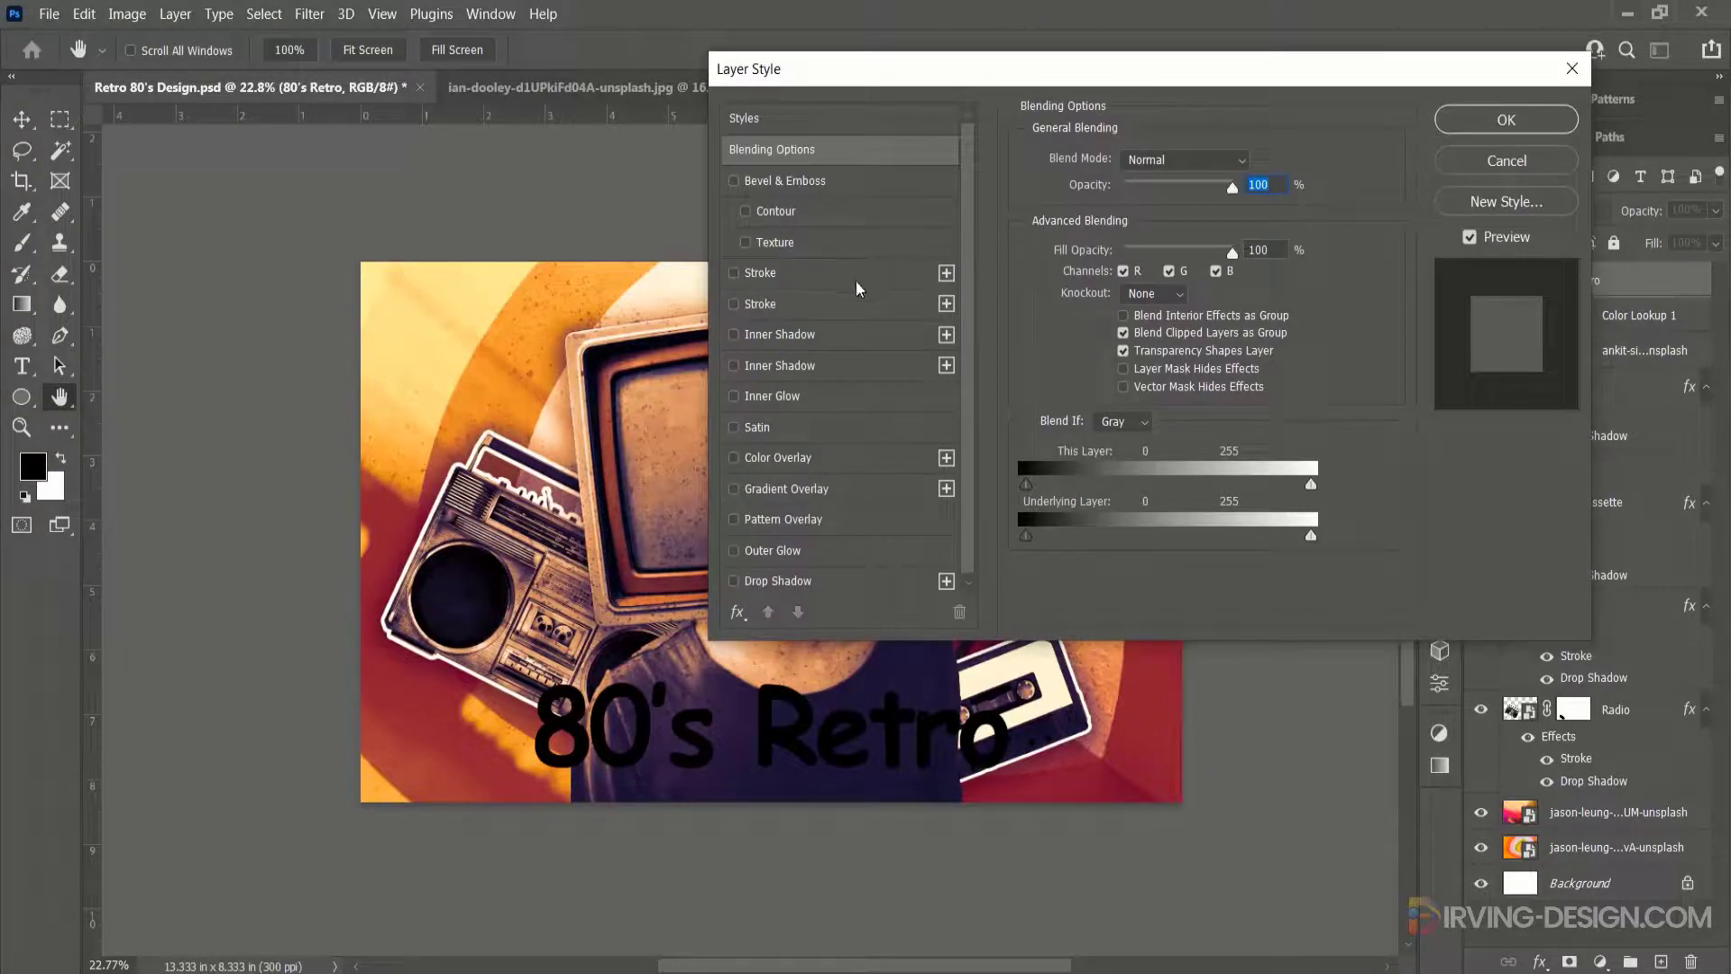
click(734, 272)
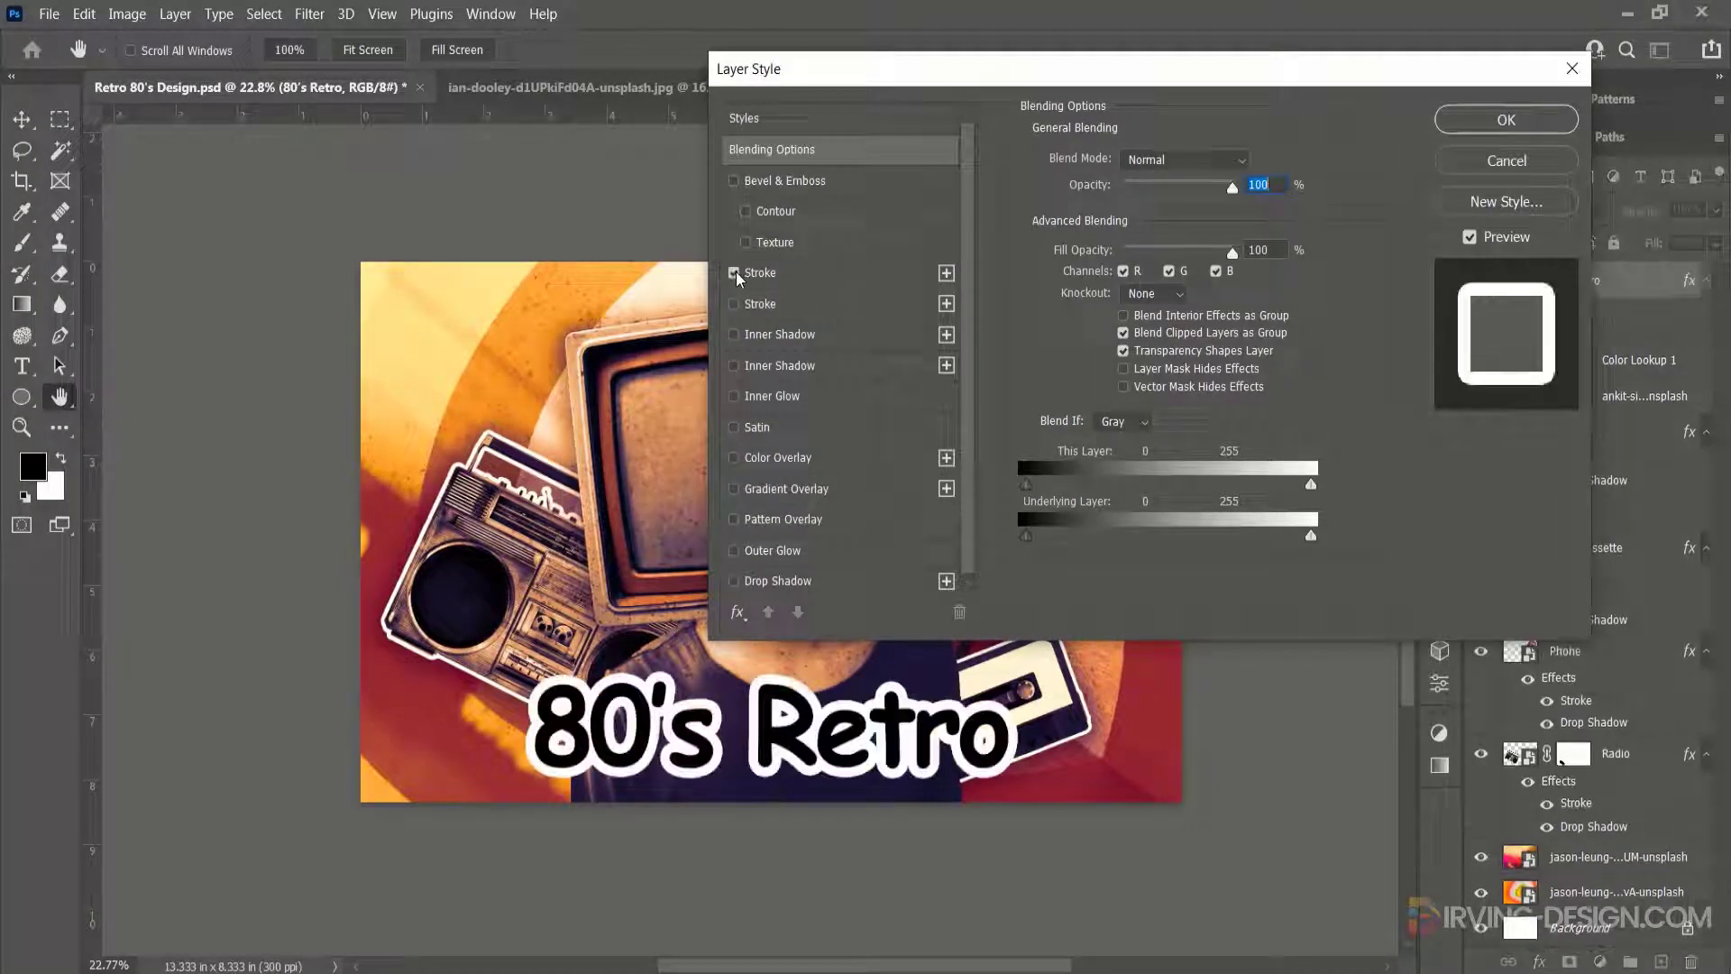
click(791, 273)
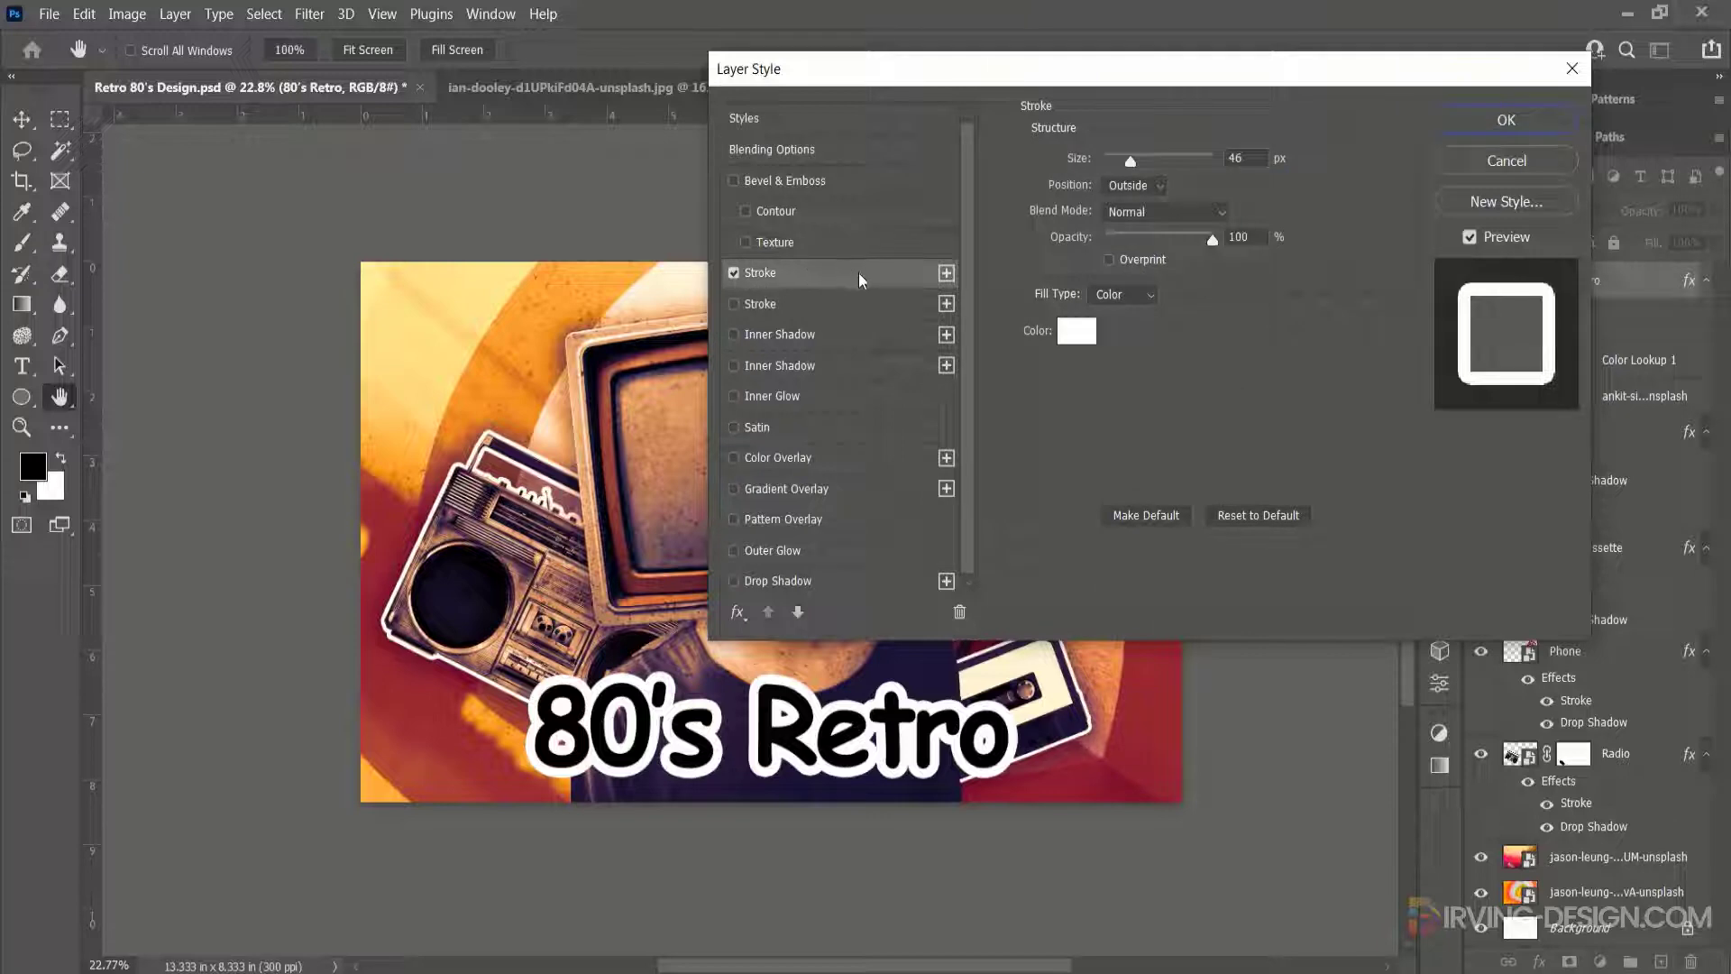
click(1077, 331)
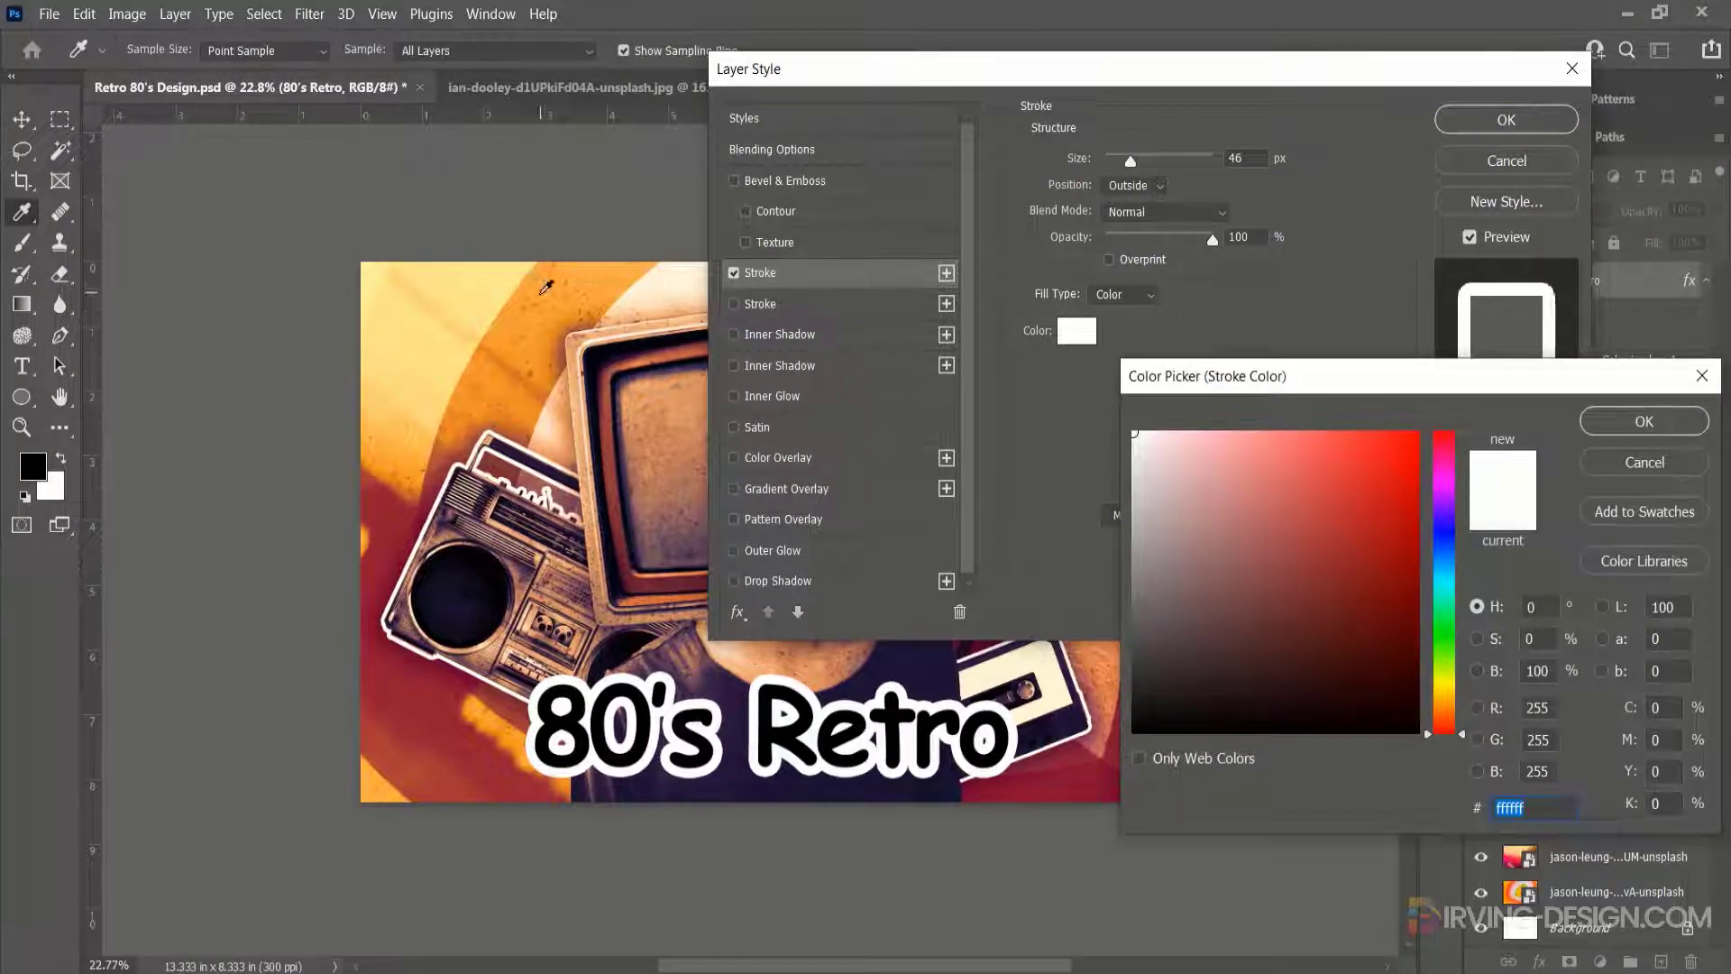
click(538, 289)
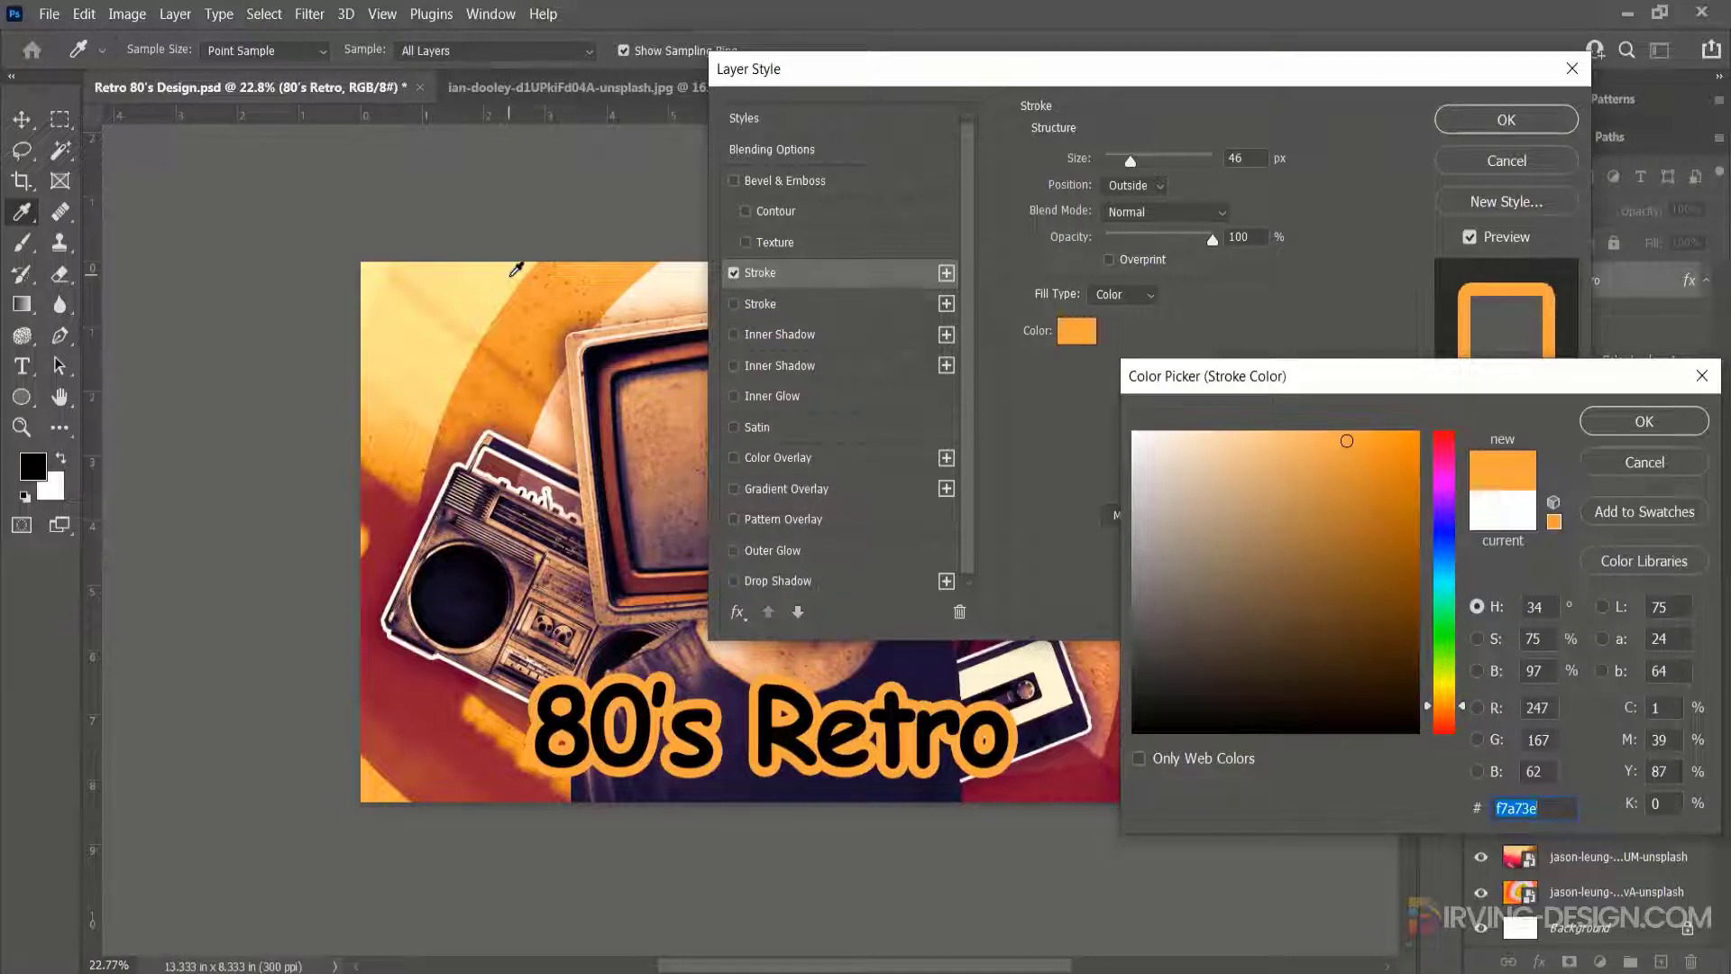
click(515, 273)
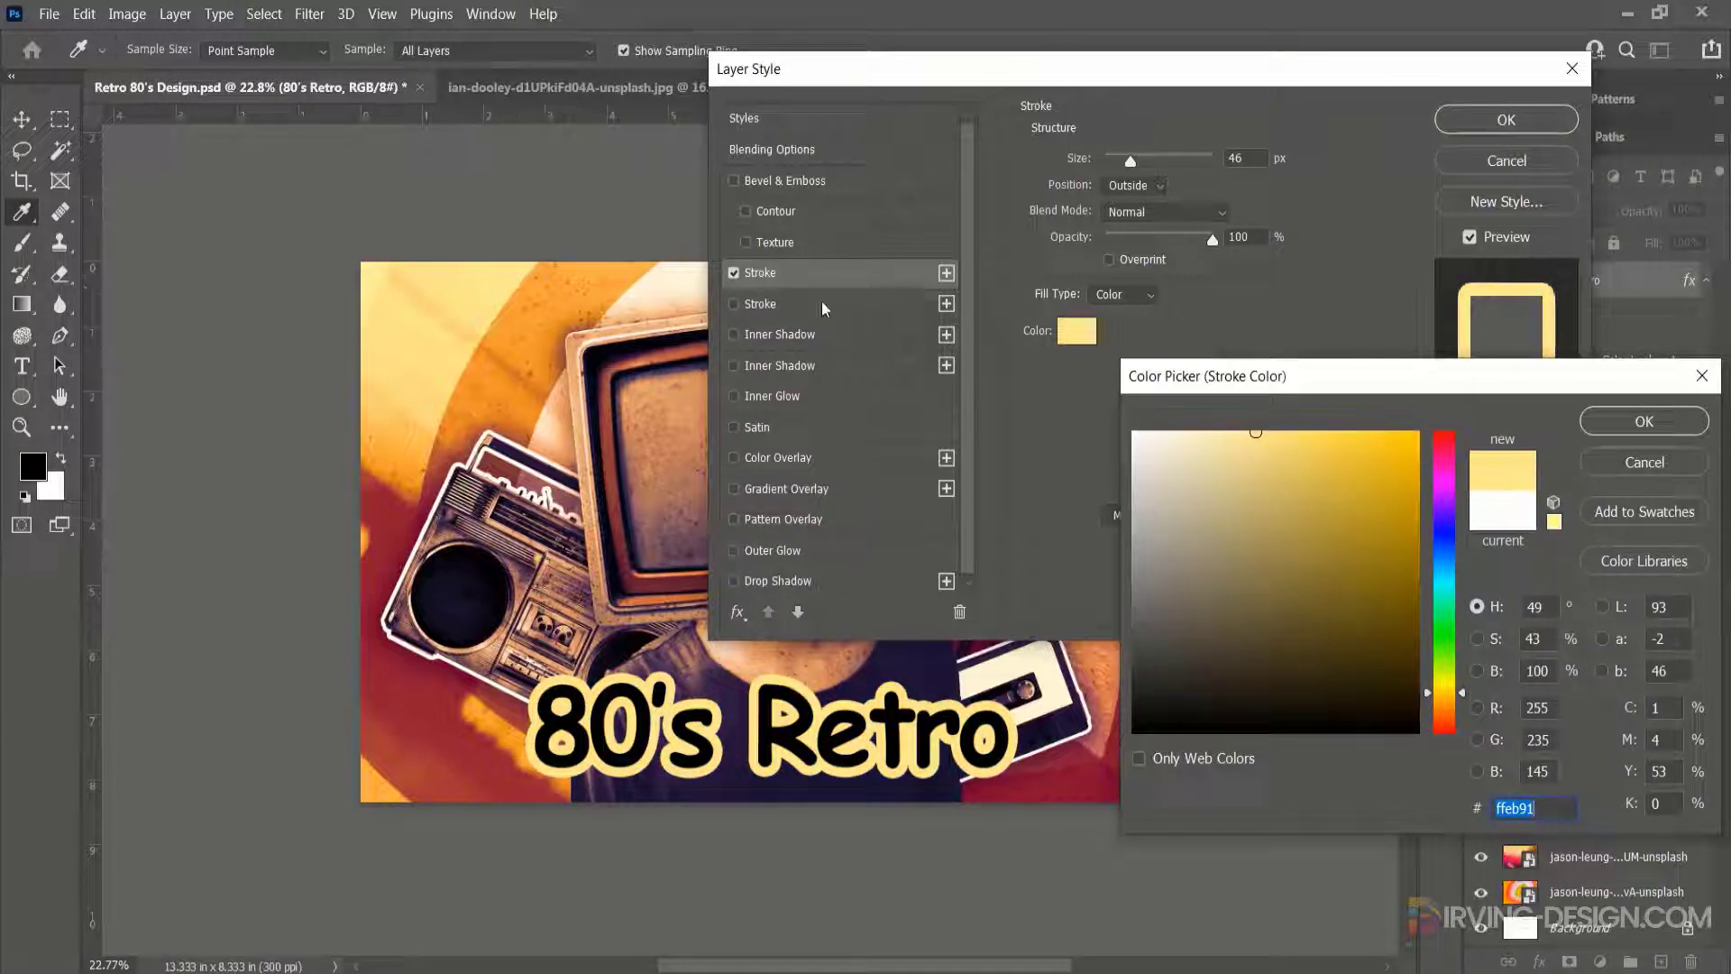
click(1611, 431)
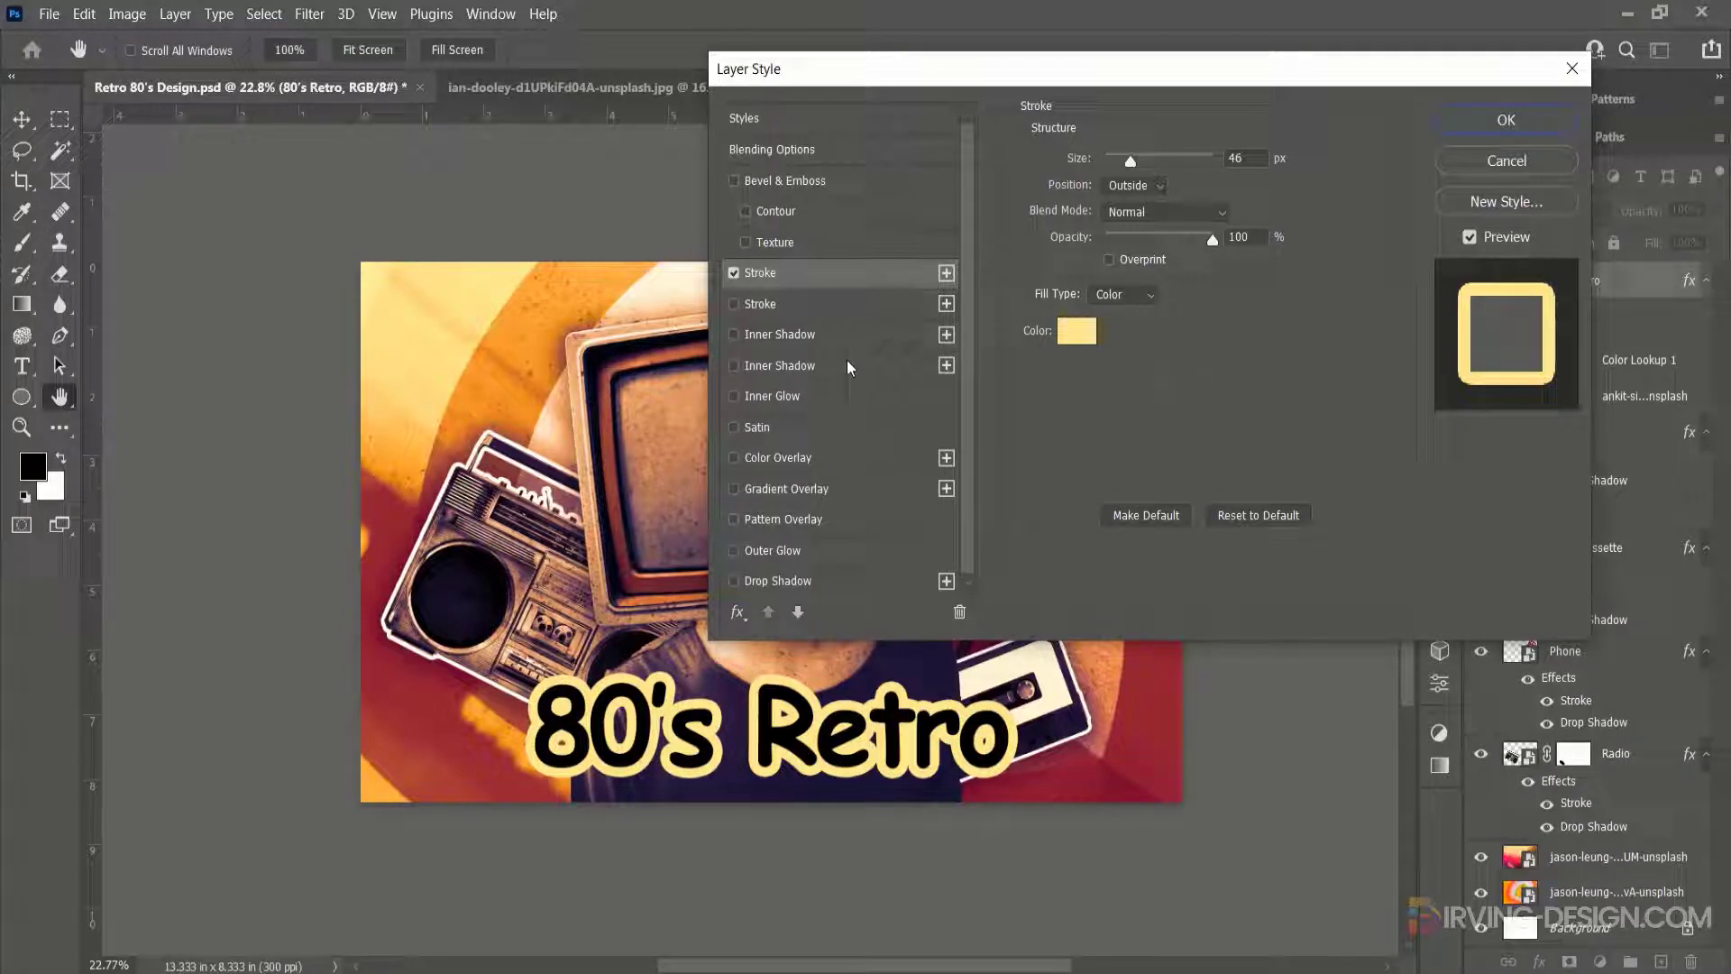
Step: Enable a second outside stroke on the "80's Retro" title in orange f7a73e and set its size to 81 px
click(733, 304)
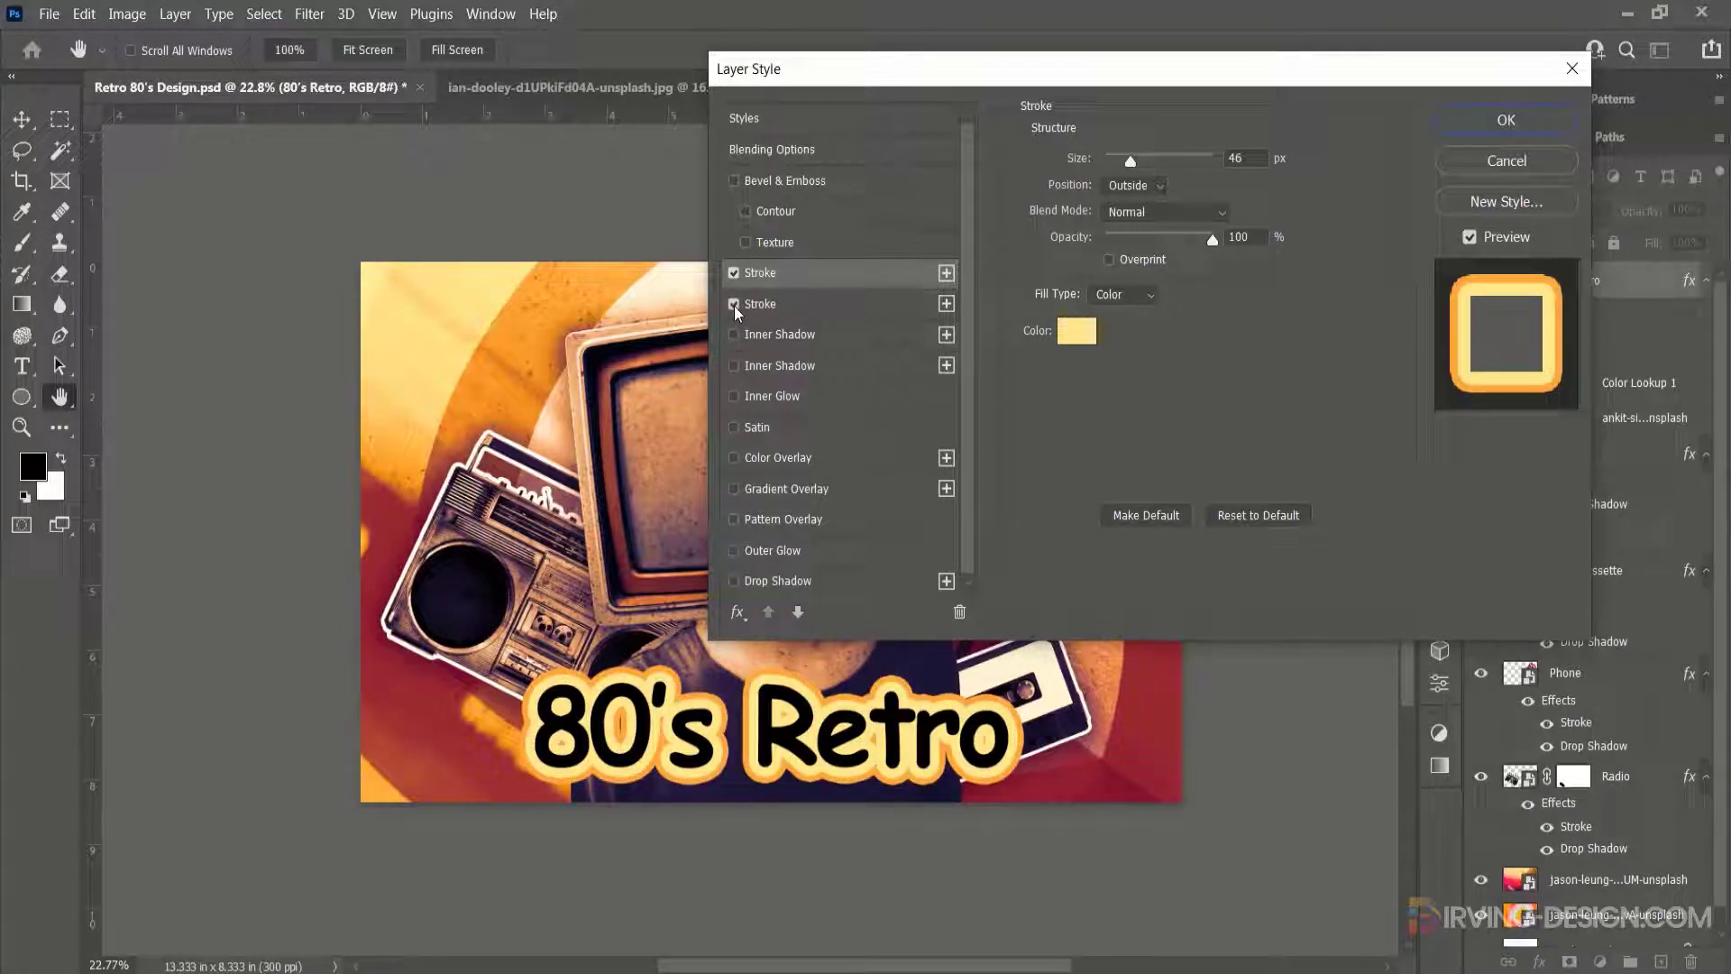
click(766, 306)
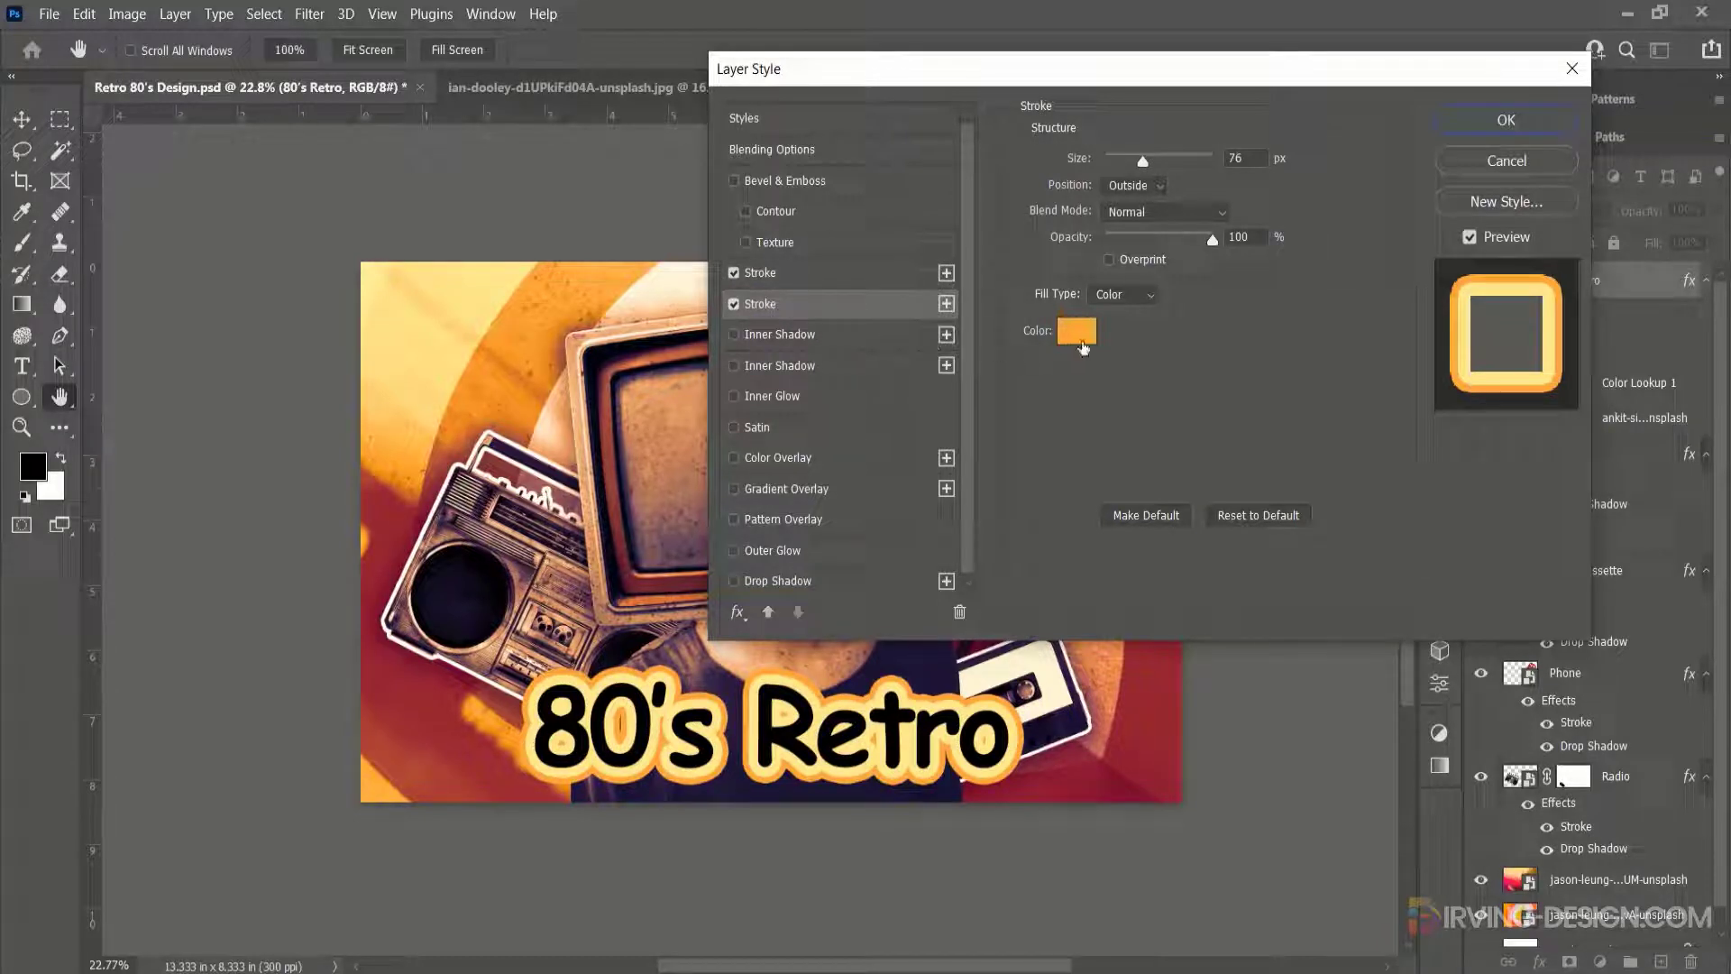
click(1079, 332)
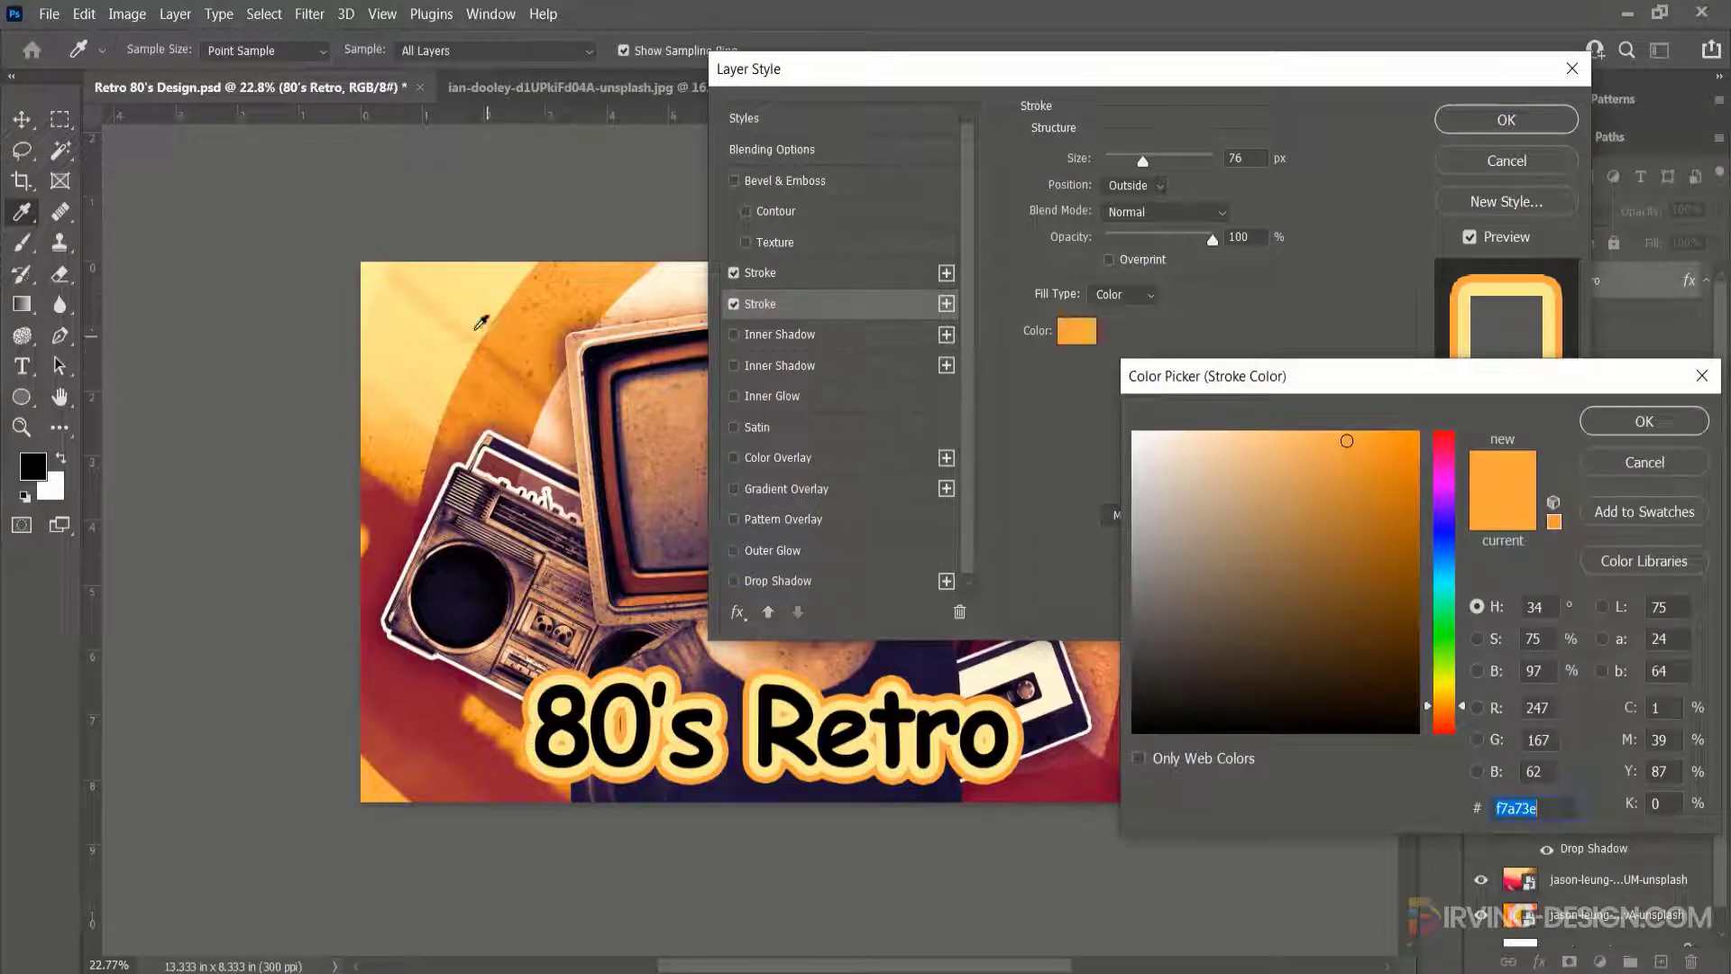
click(475, 307)
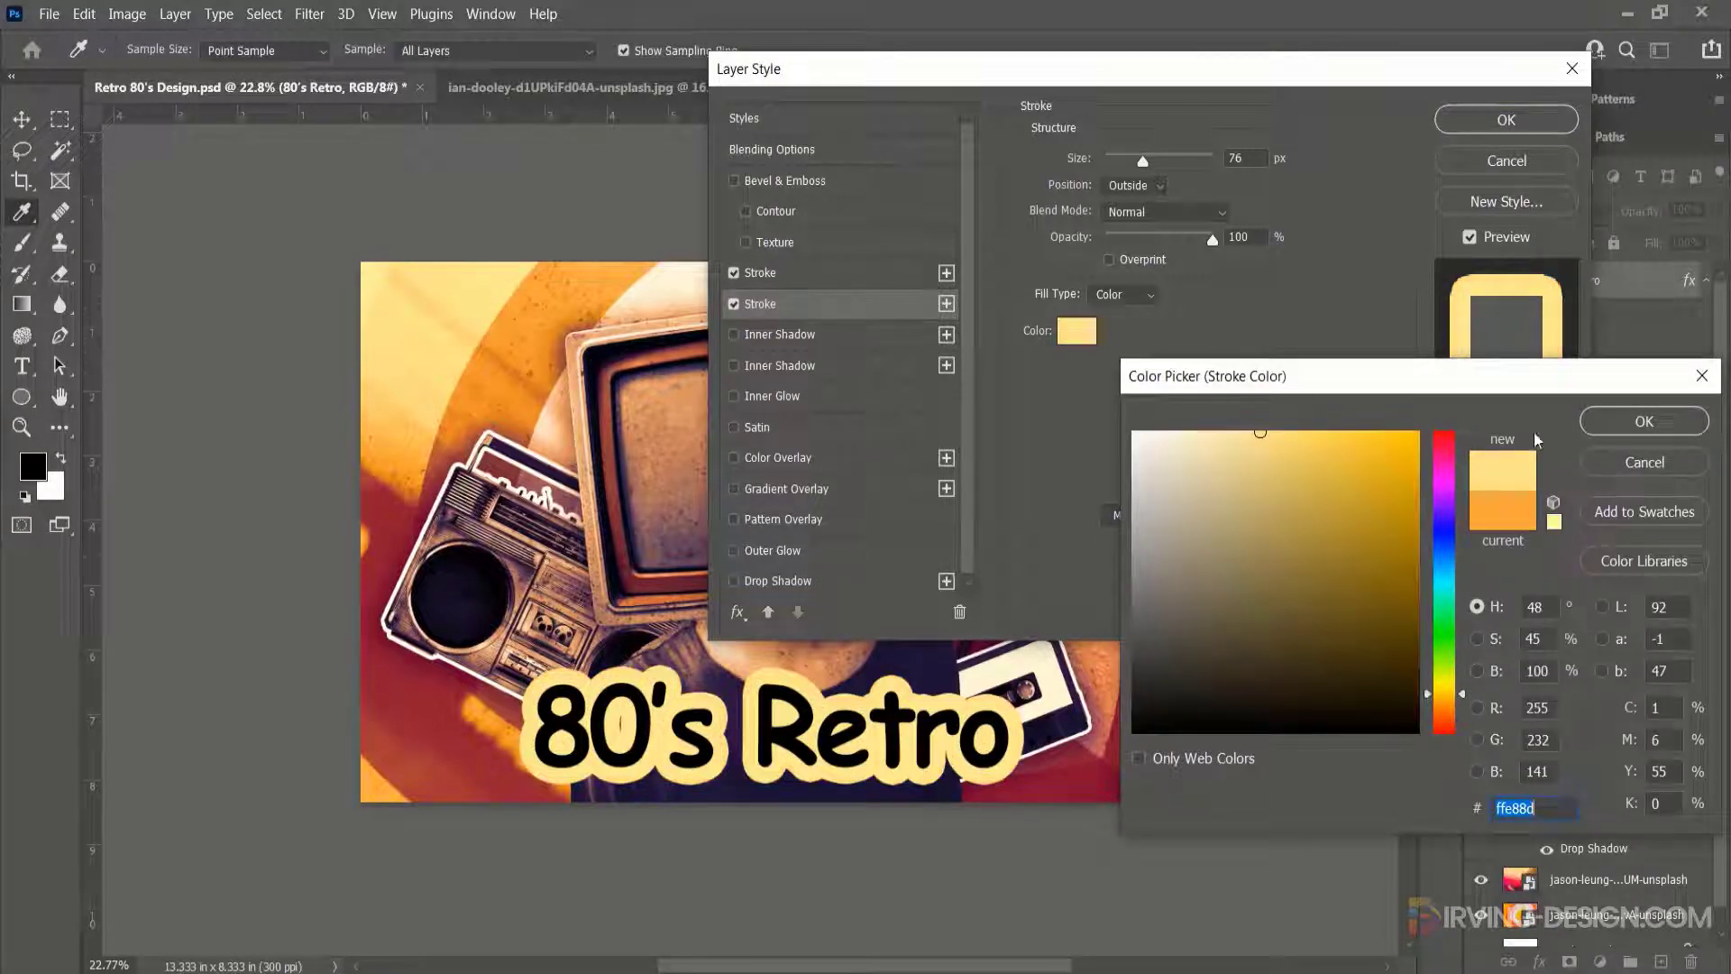
click(1636, 462)
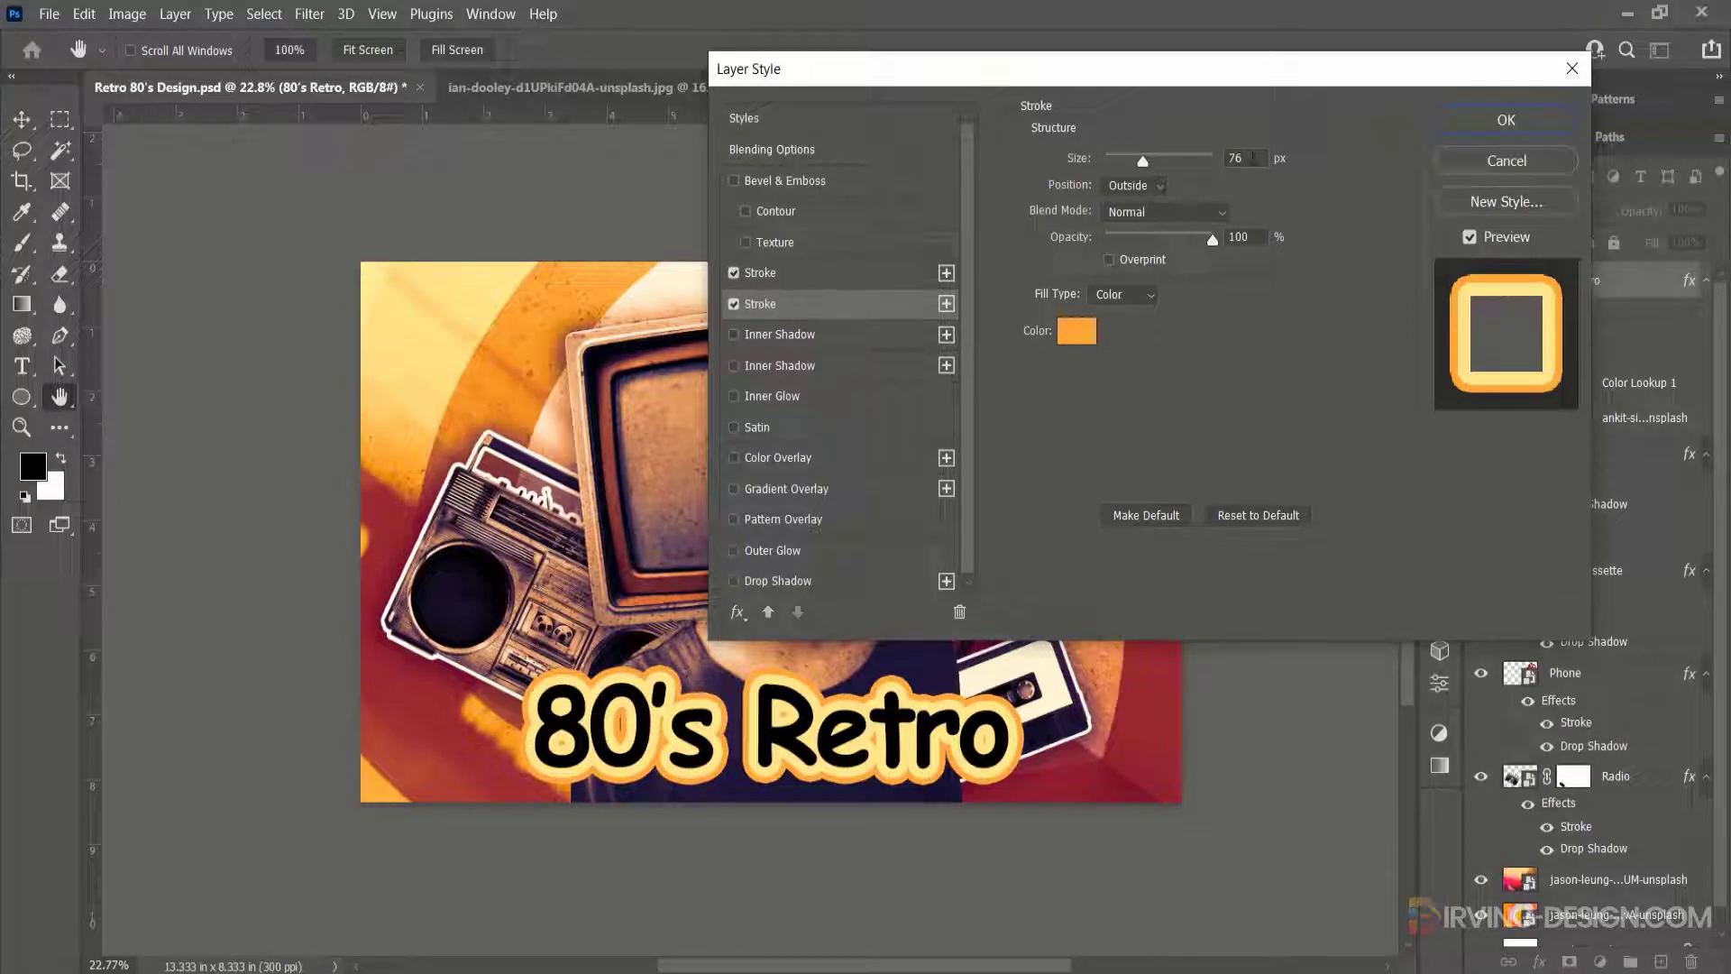
drag(1140, 160, 1145, 159)
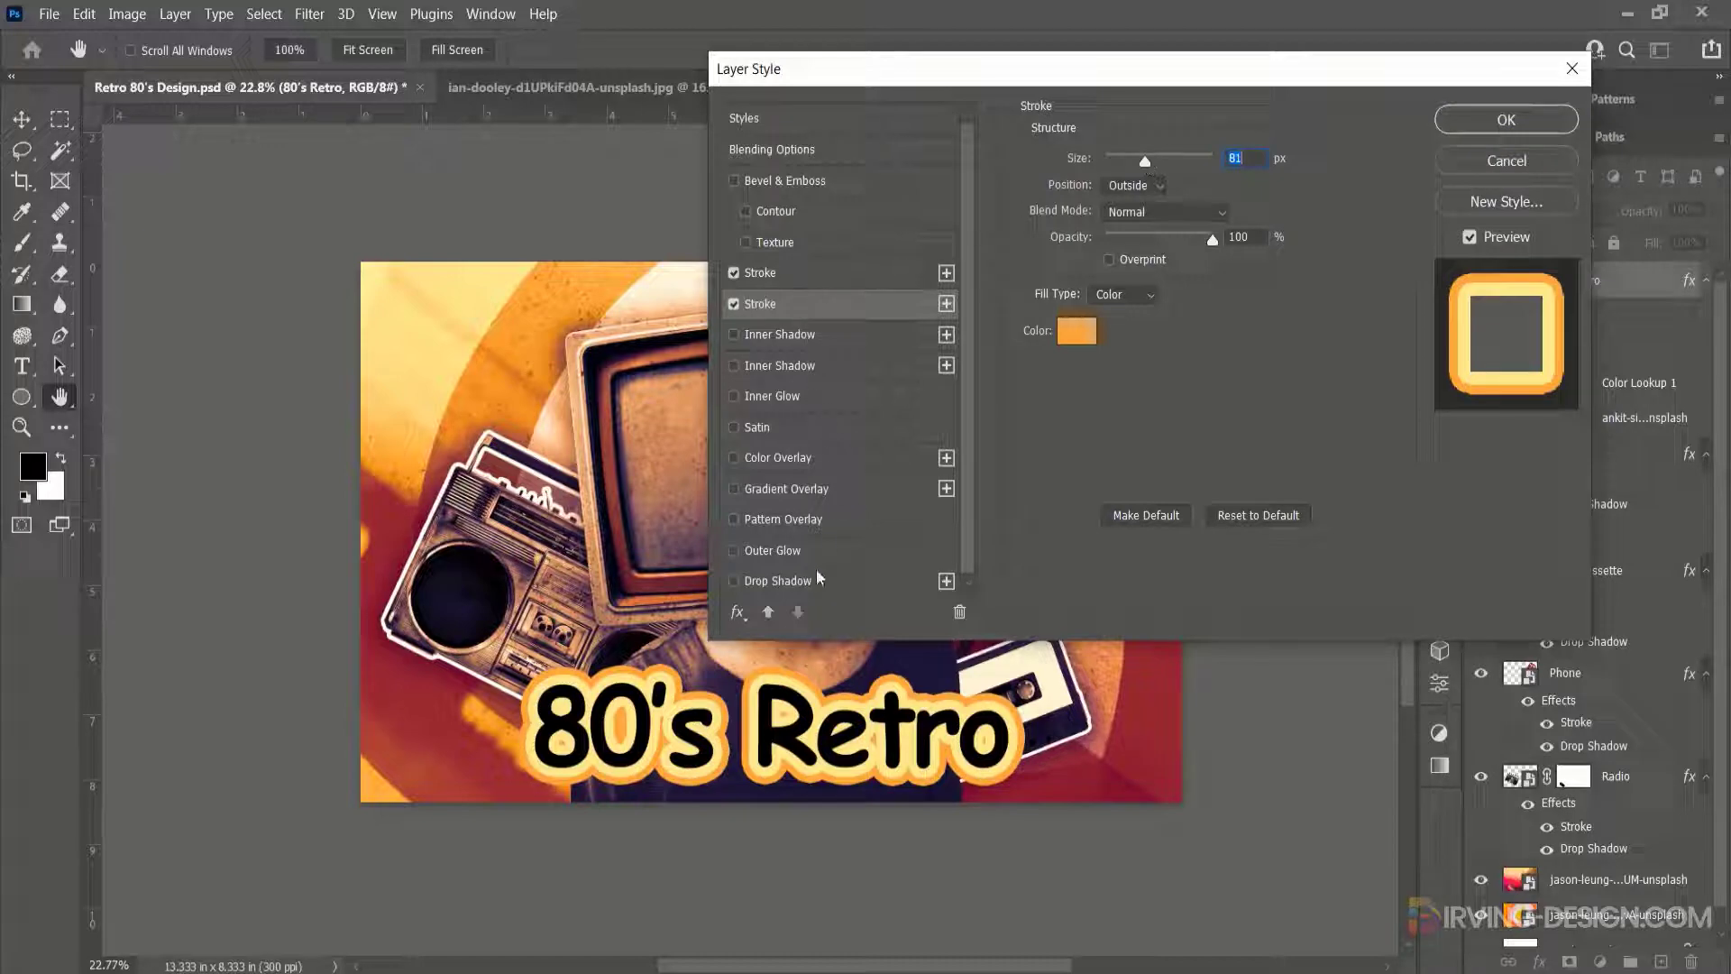
Step: Add a third stroke to the title and colour the middle stroke dark red 911d32, sampled from the background
click(946, 304)
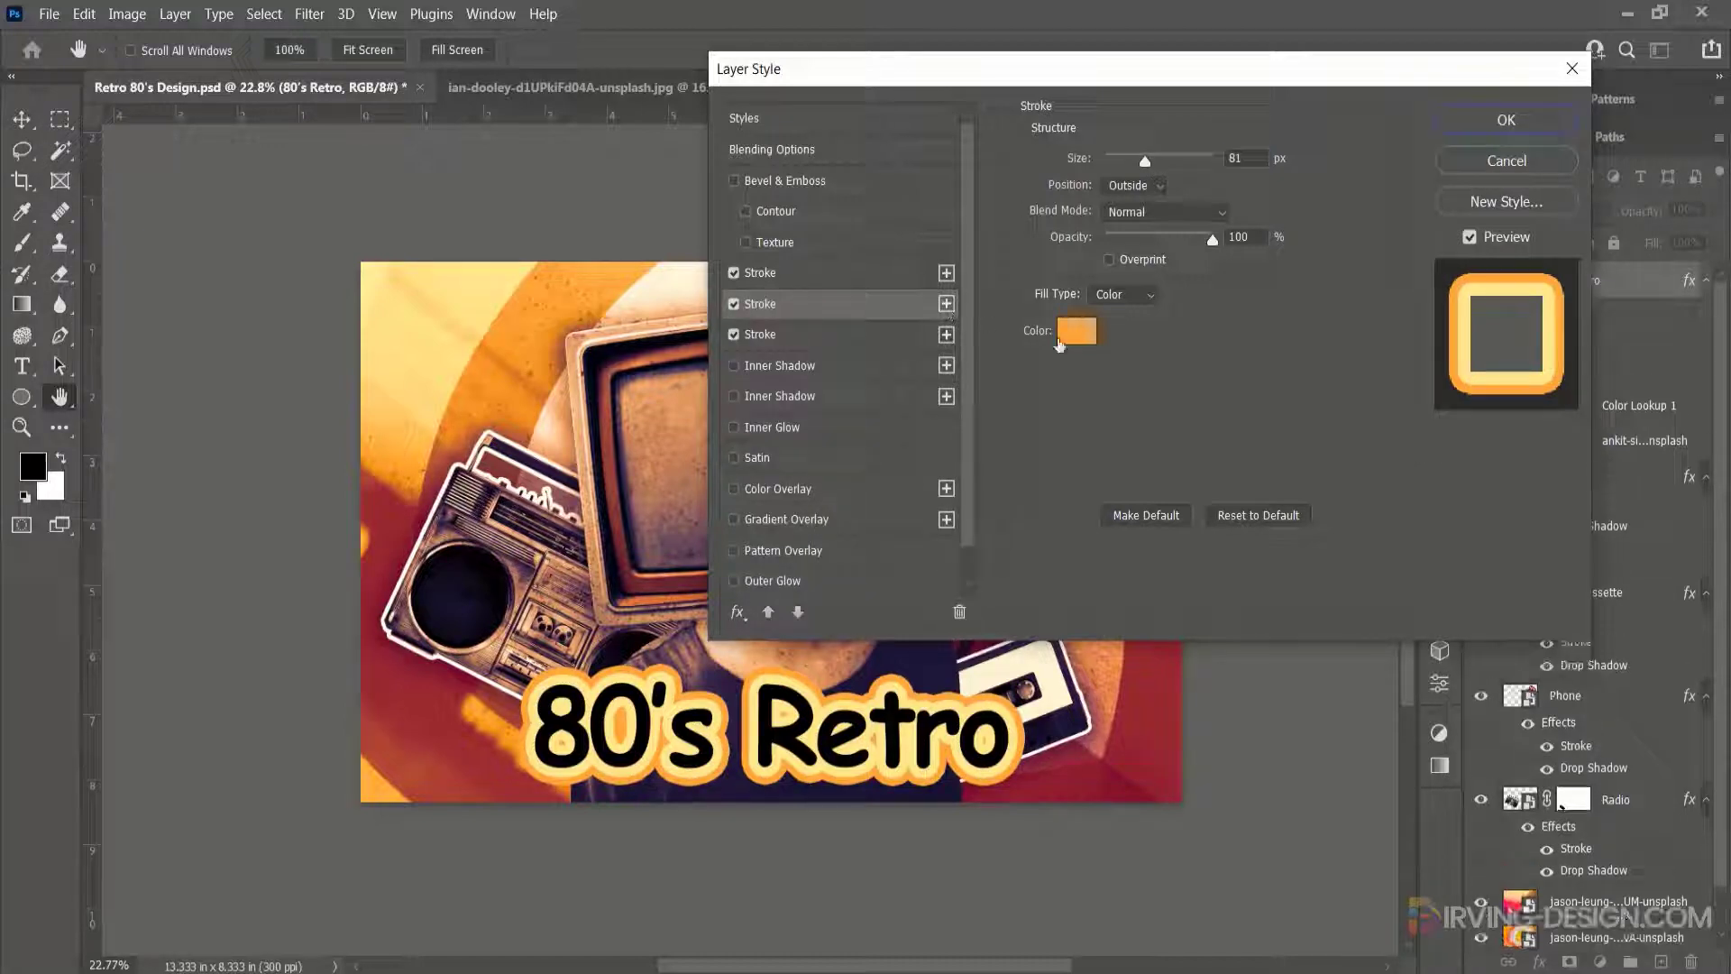
click(1076, 331)
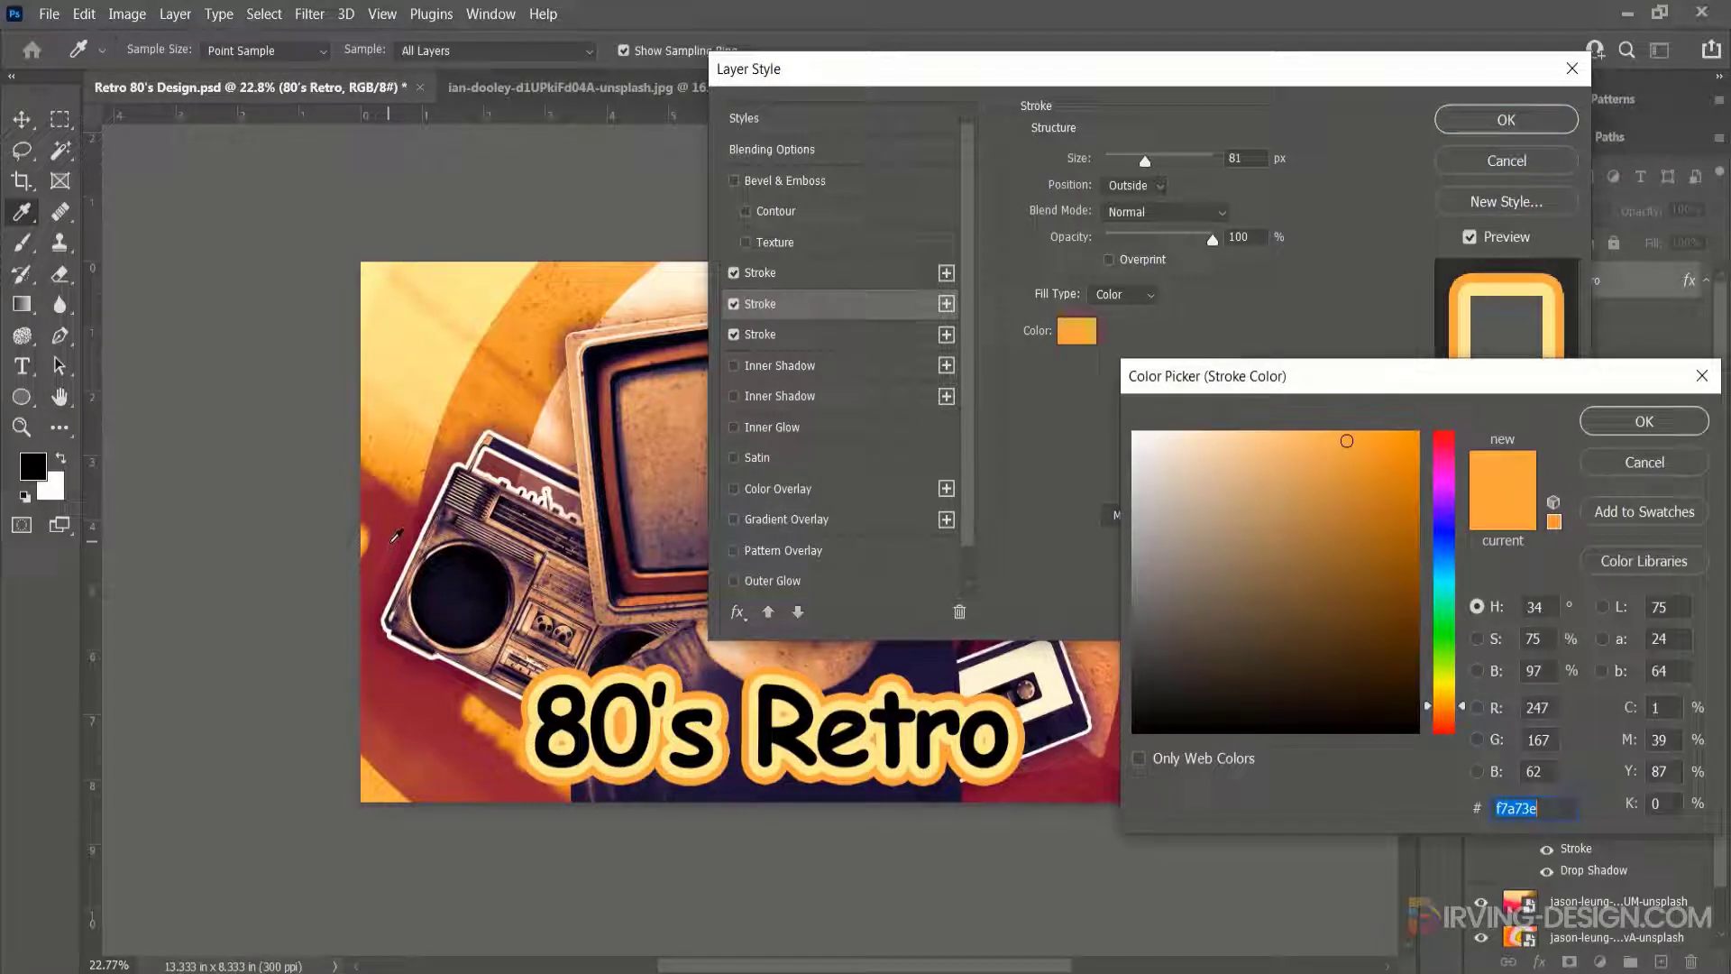
text(8f1a31)
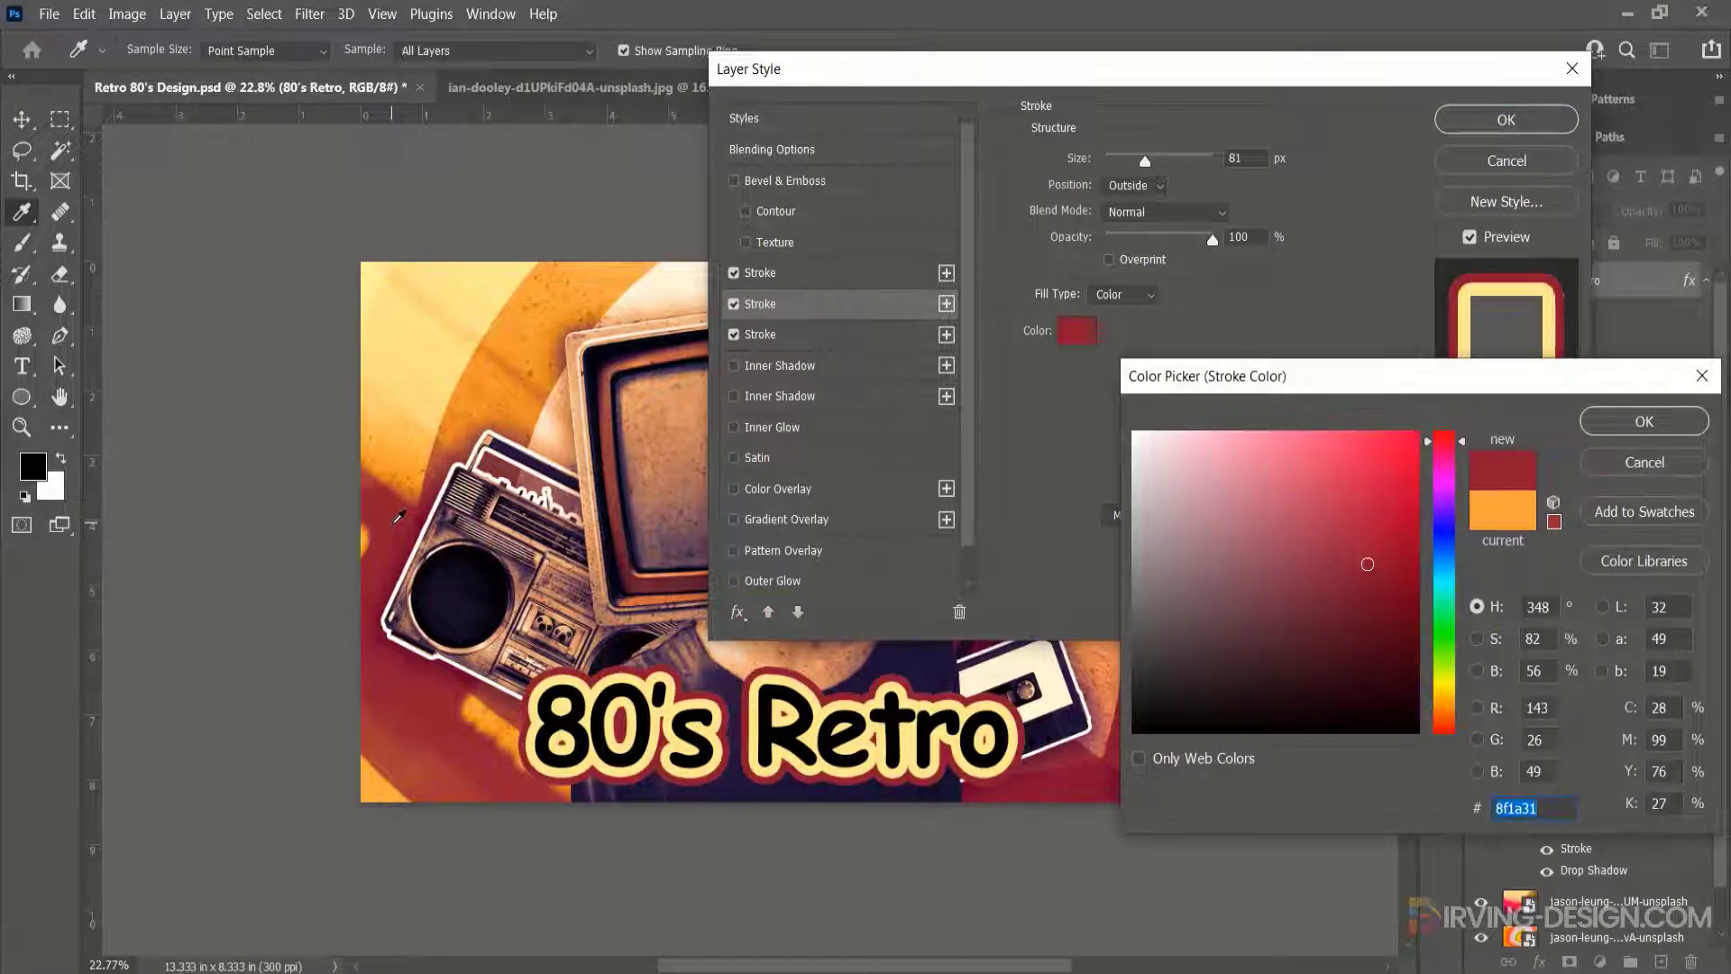
click(400, 516)
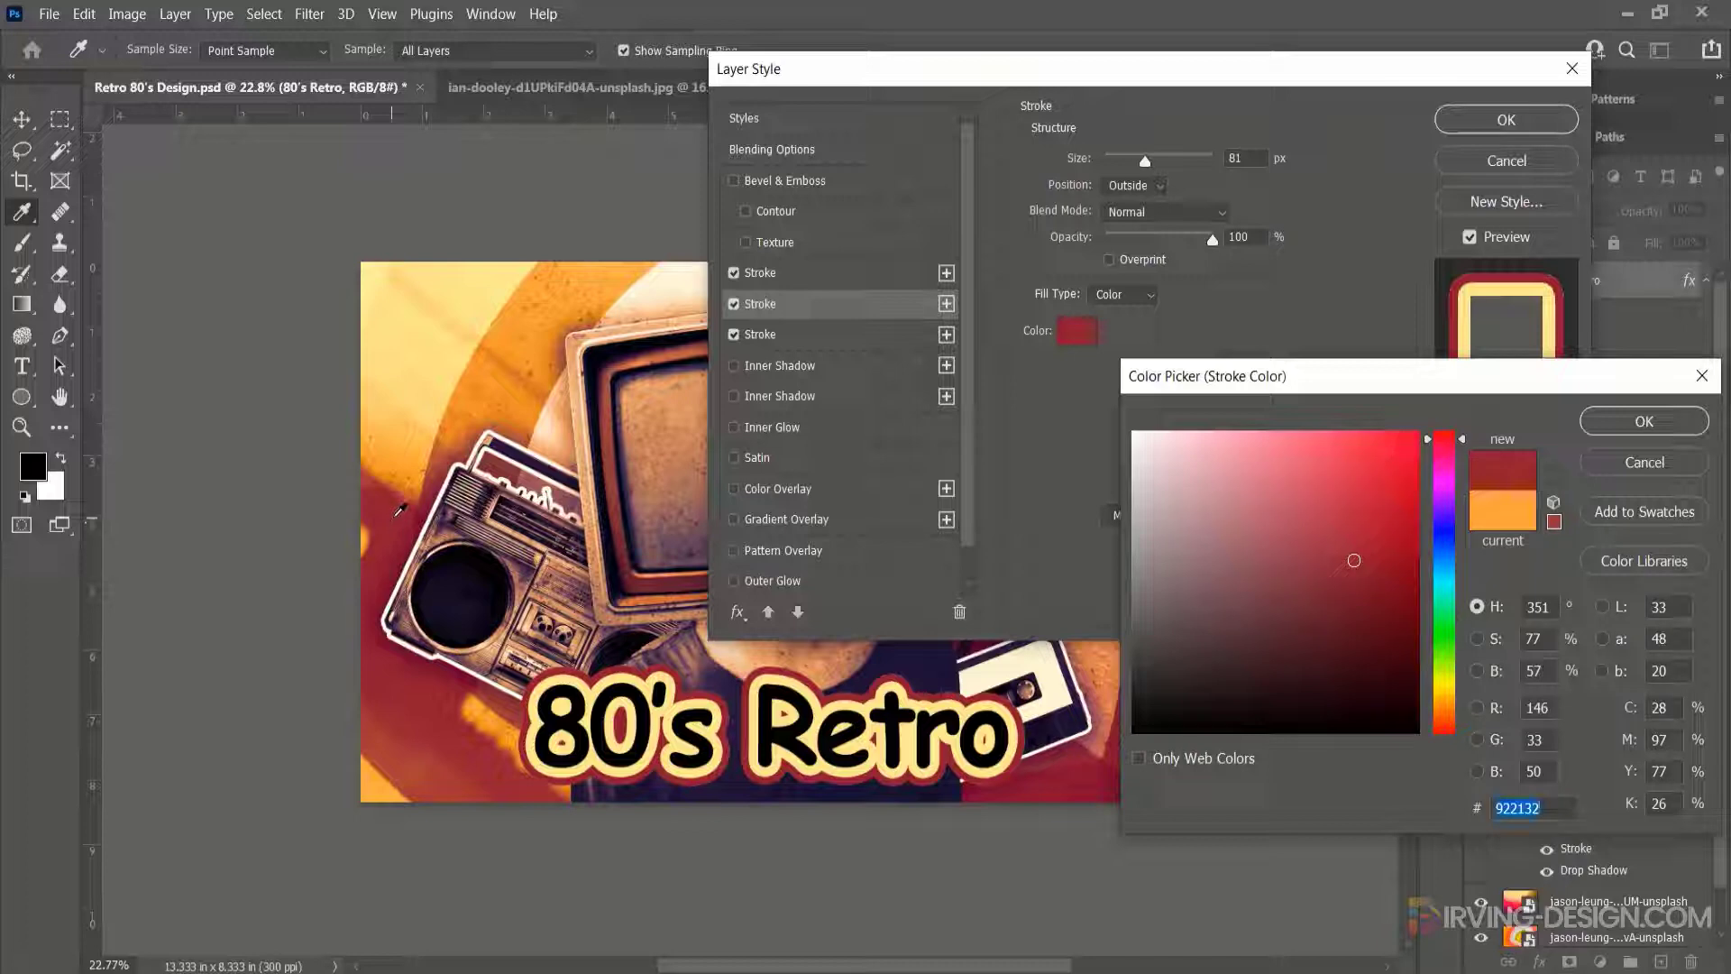
click(401, 506)
click(391, 493)
click(1644, 422)
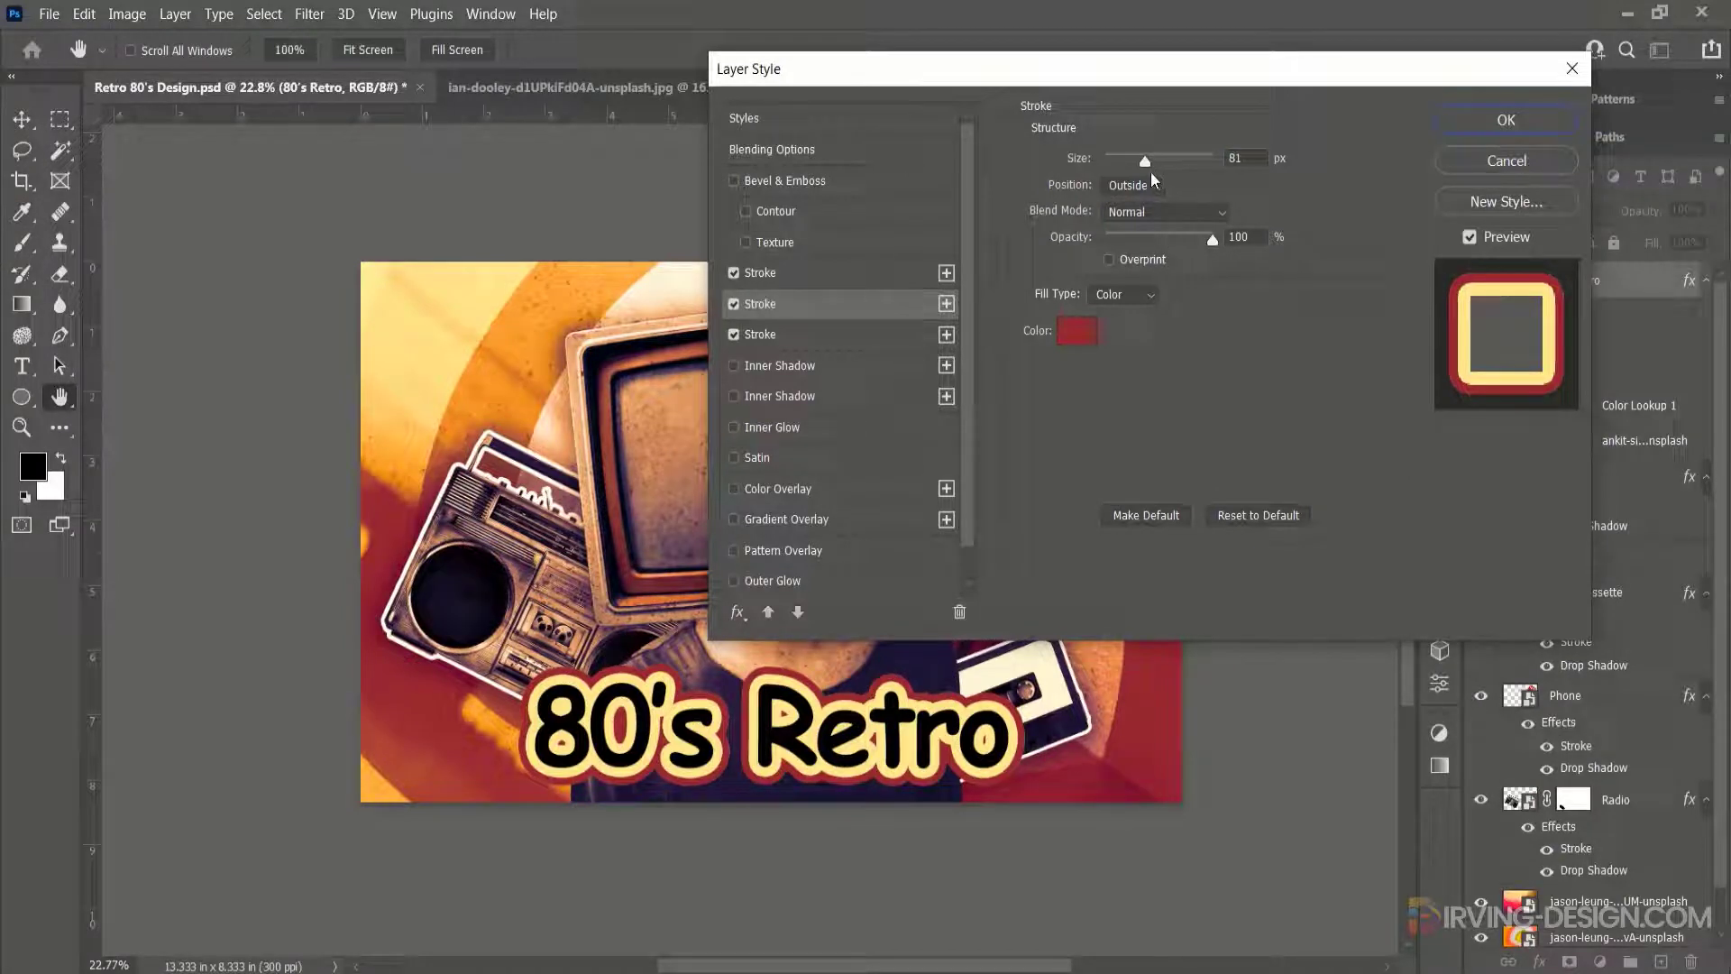
Step: Turn off the middle stroke and give the title a dark red 8f1b32 colour overlay sampled from the background
click(732, 308)
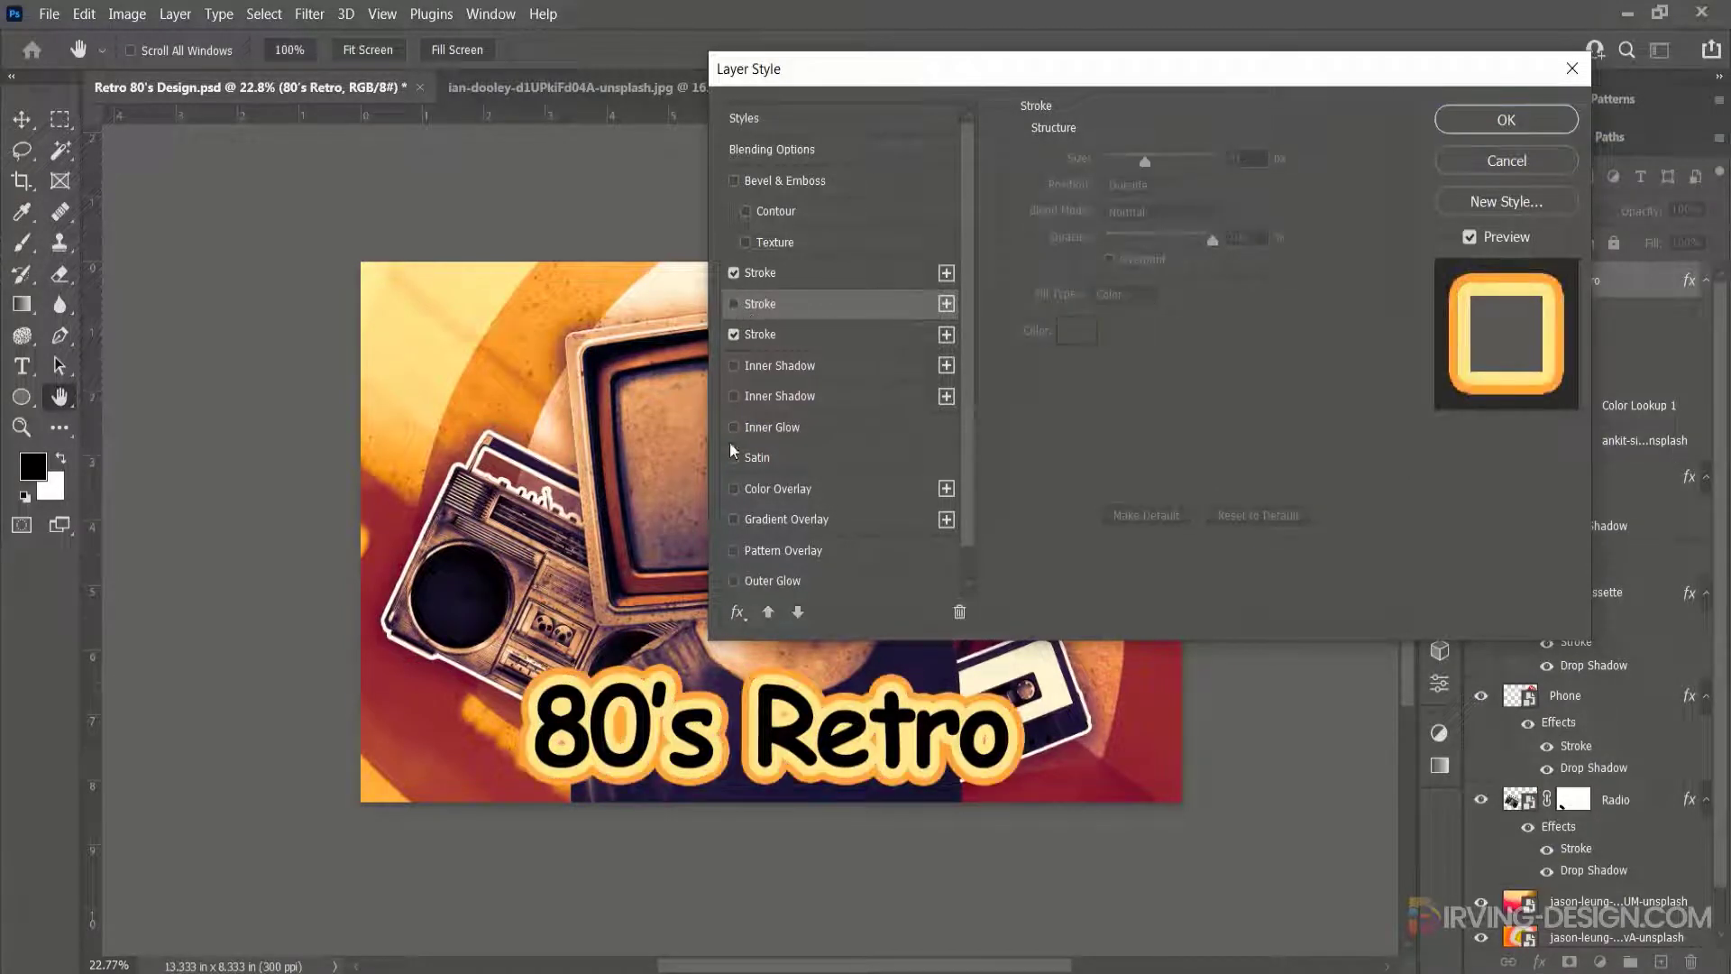
click(732, 489)
click(786, 494)
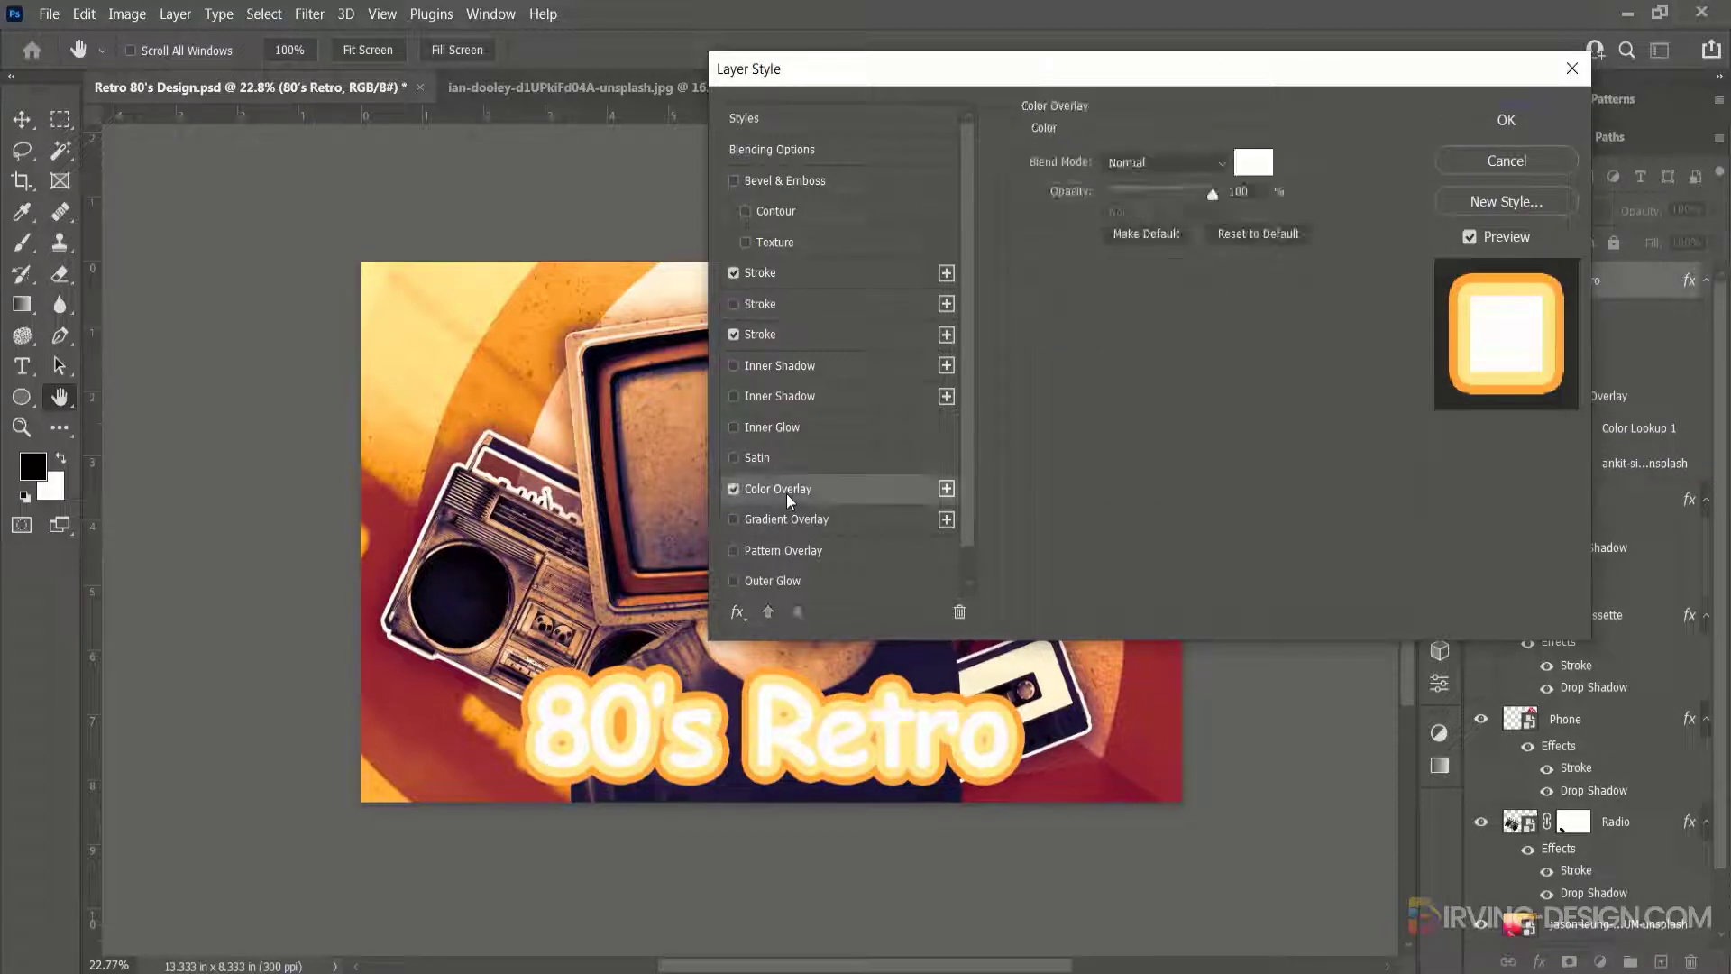
click(1253, 162)
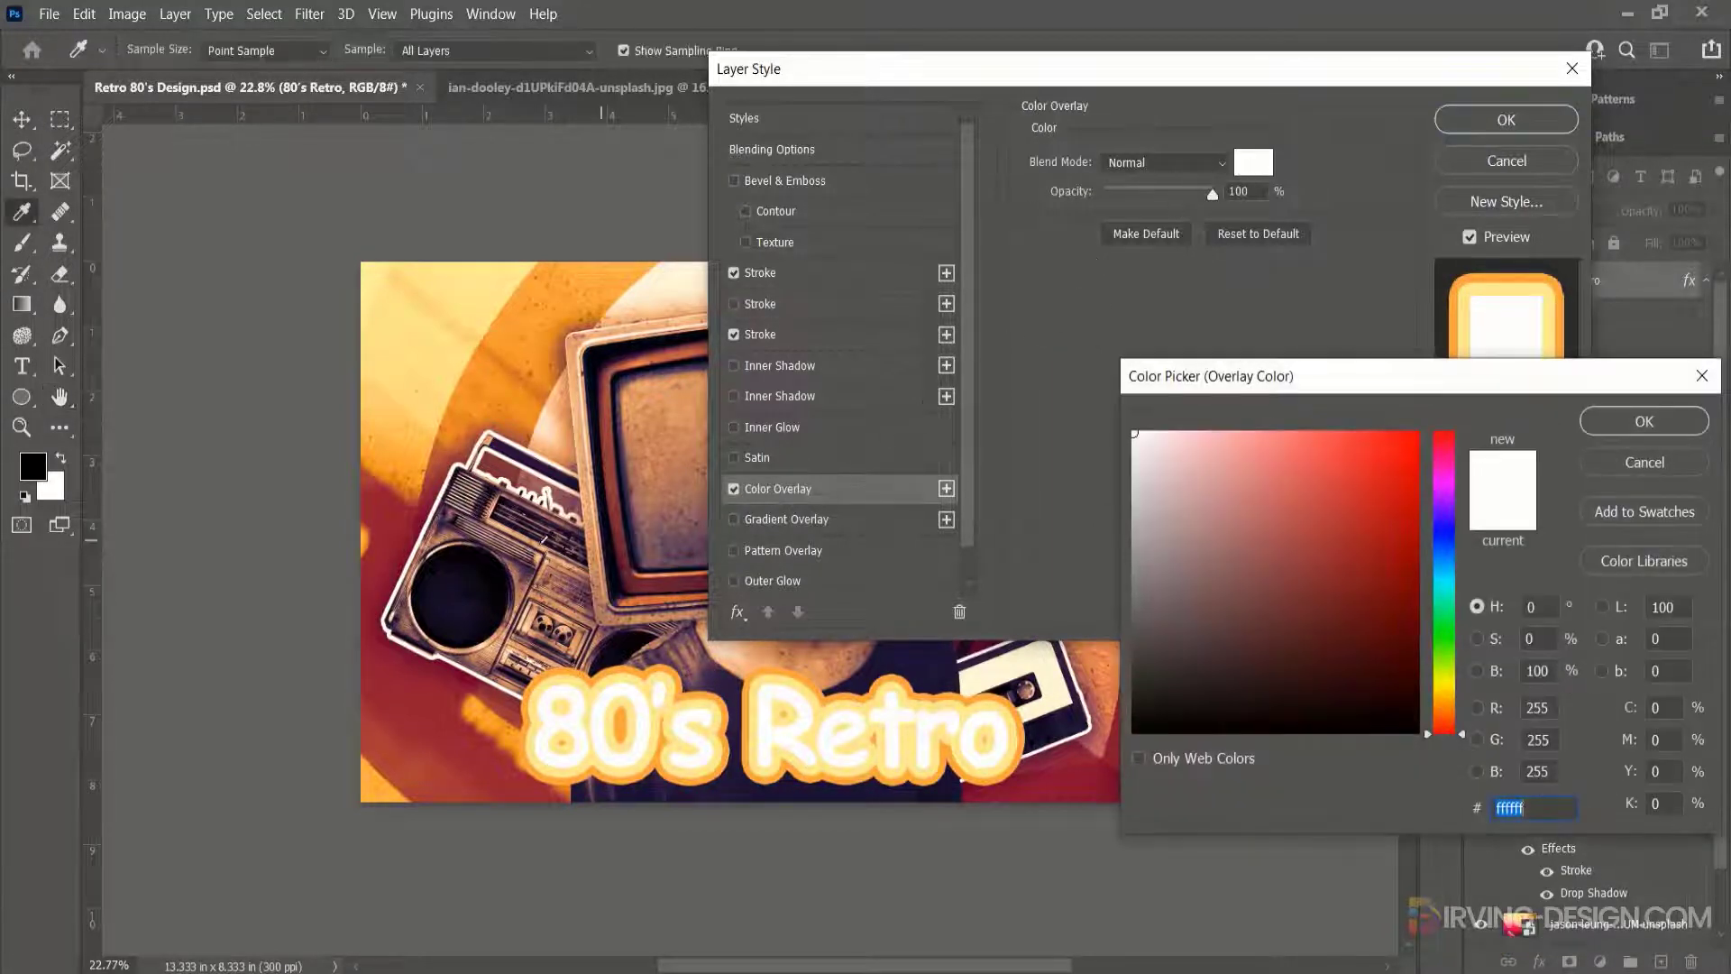
click(403, 529)
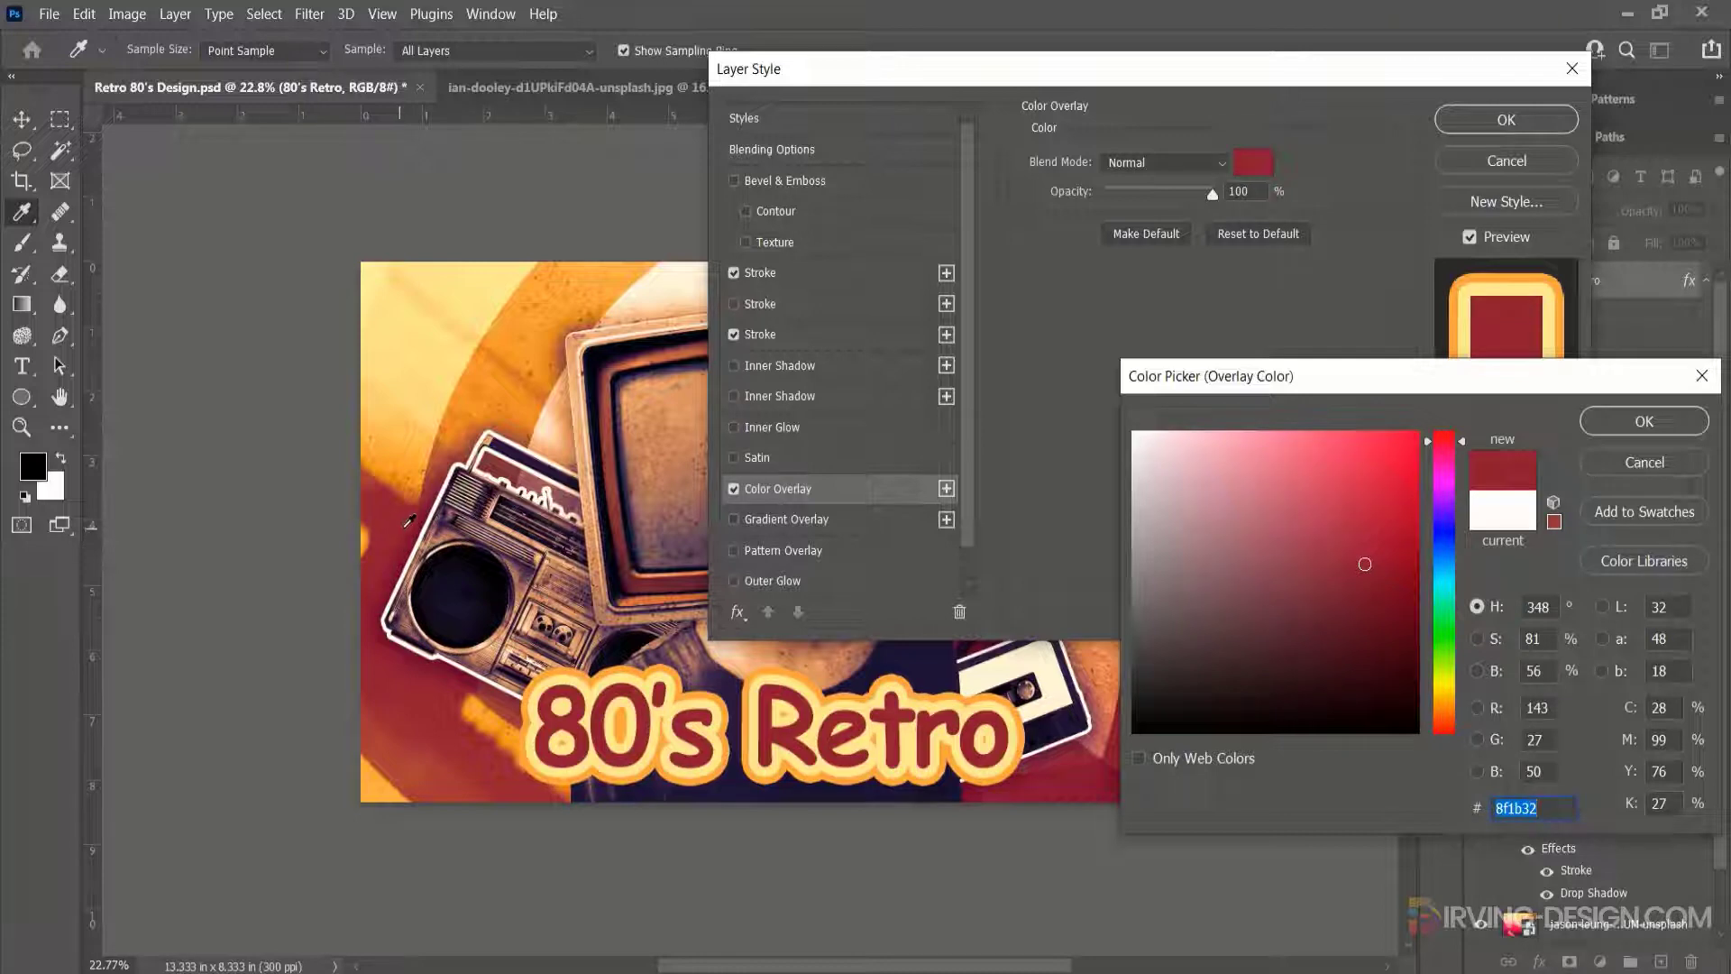
click(1631, 429)
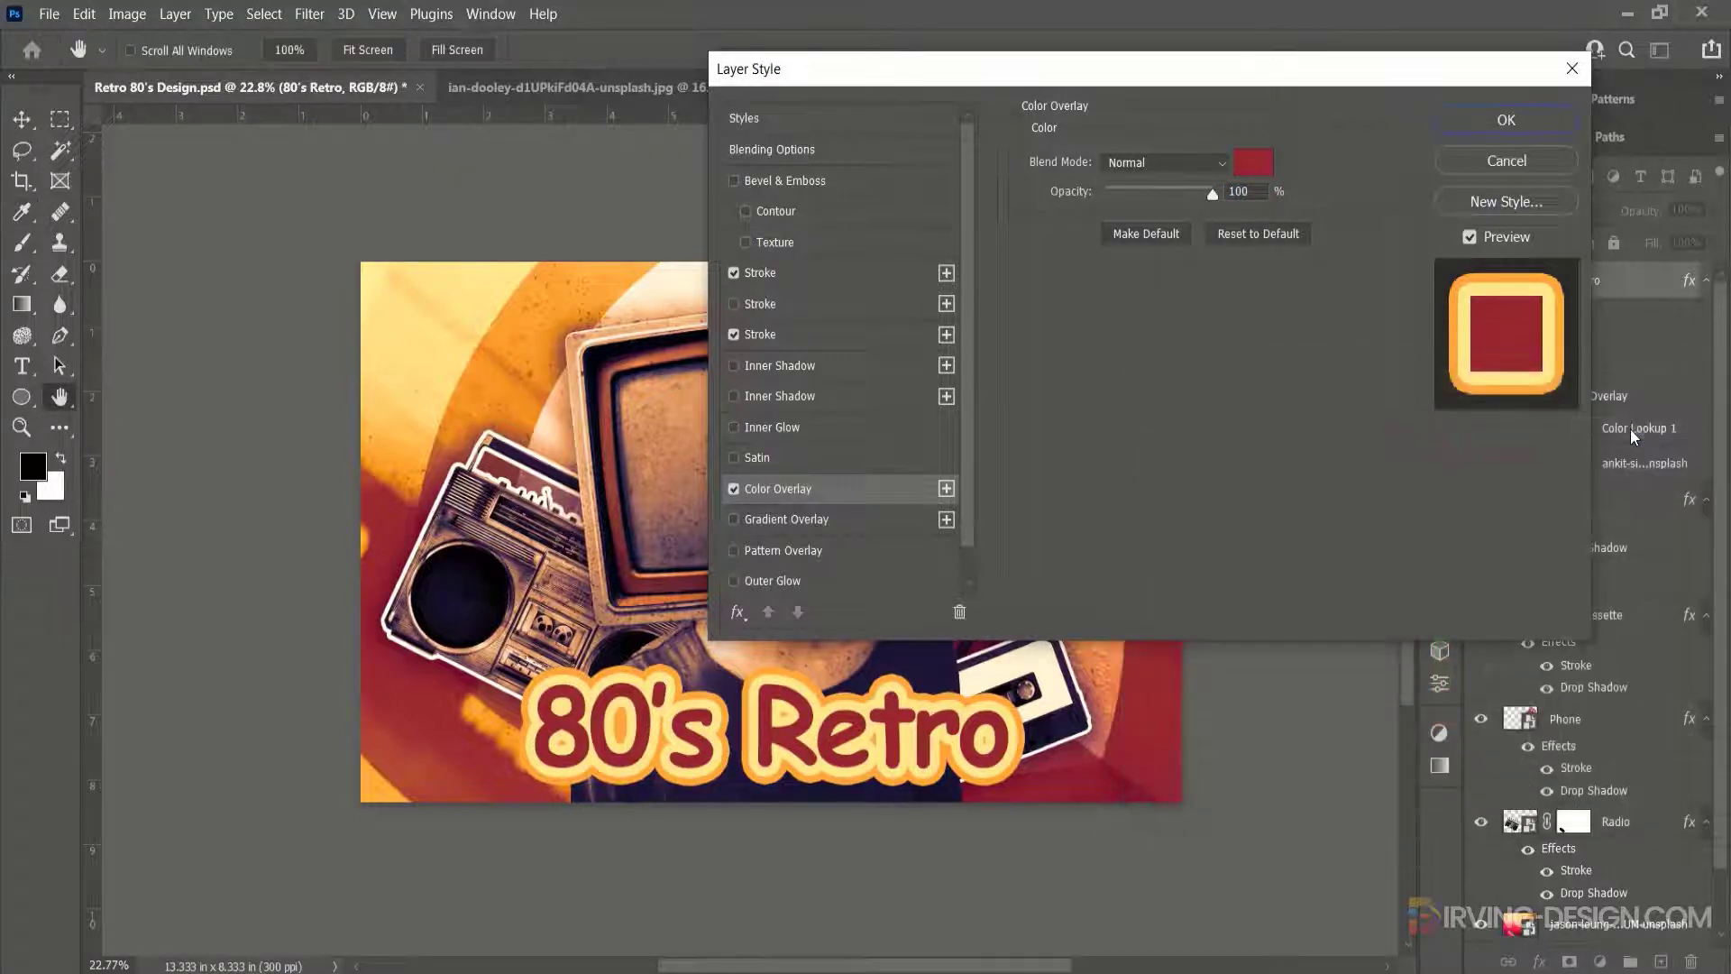
Step: Re-enable the middle stroke and recolour it cream fff9dc, sampled from the cassette
click(760, 304)
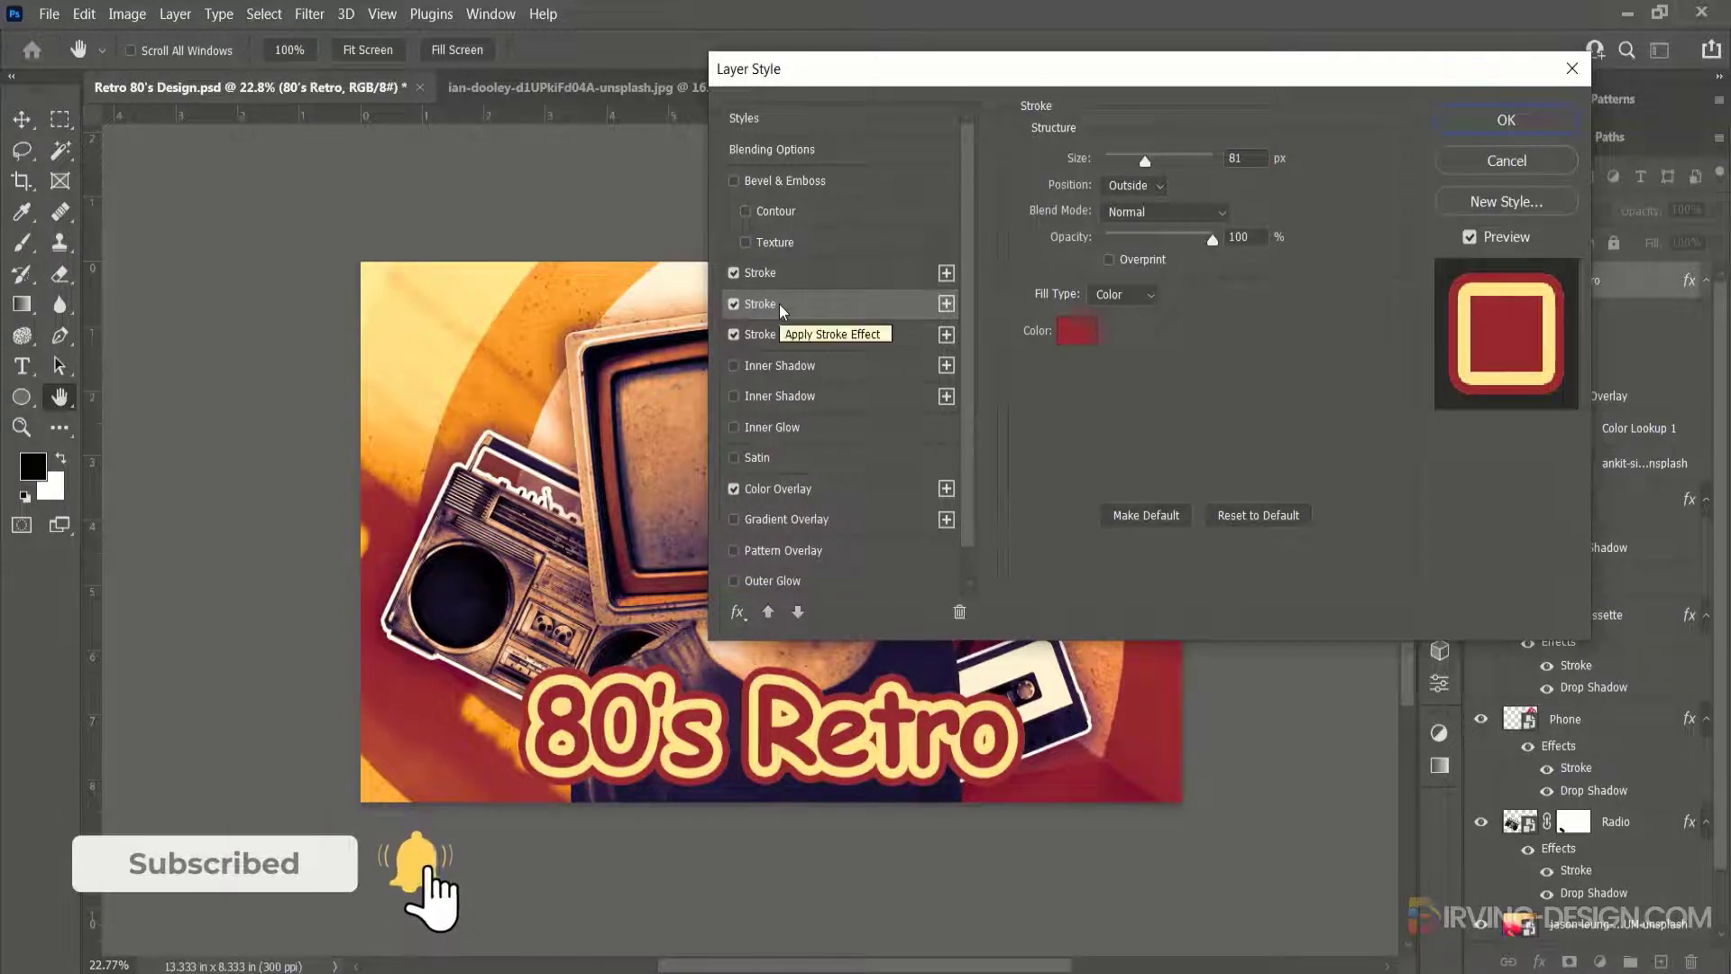
mouse_move(992, 70)
mouse_down()
mouse_move(1134, 70)
mouse_move(1148, 44)
mouse_up()
click(1226, 301)
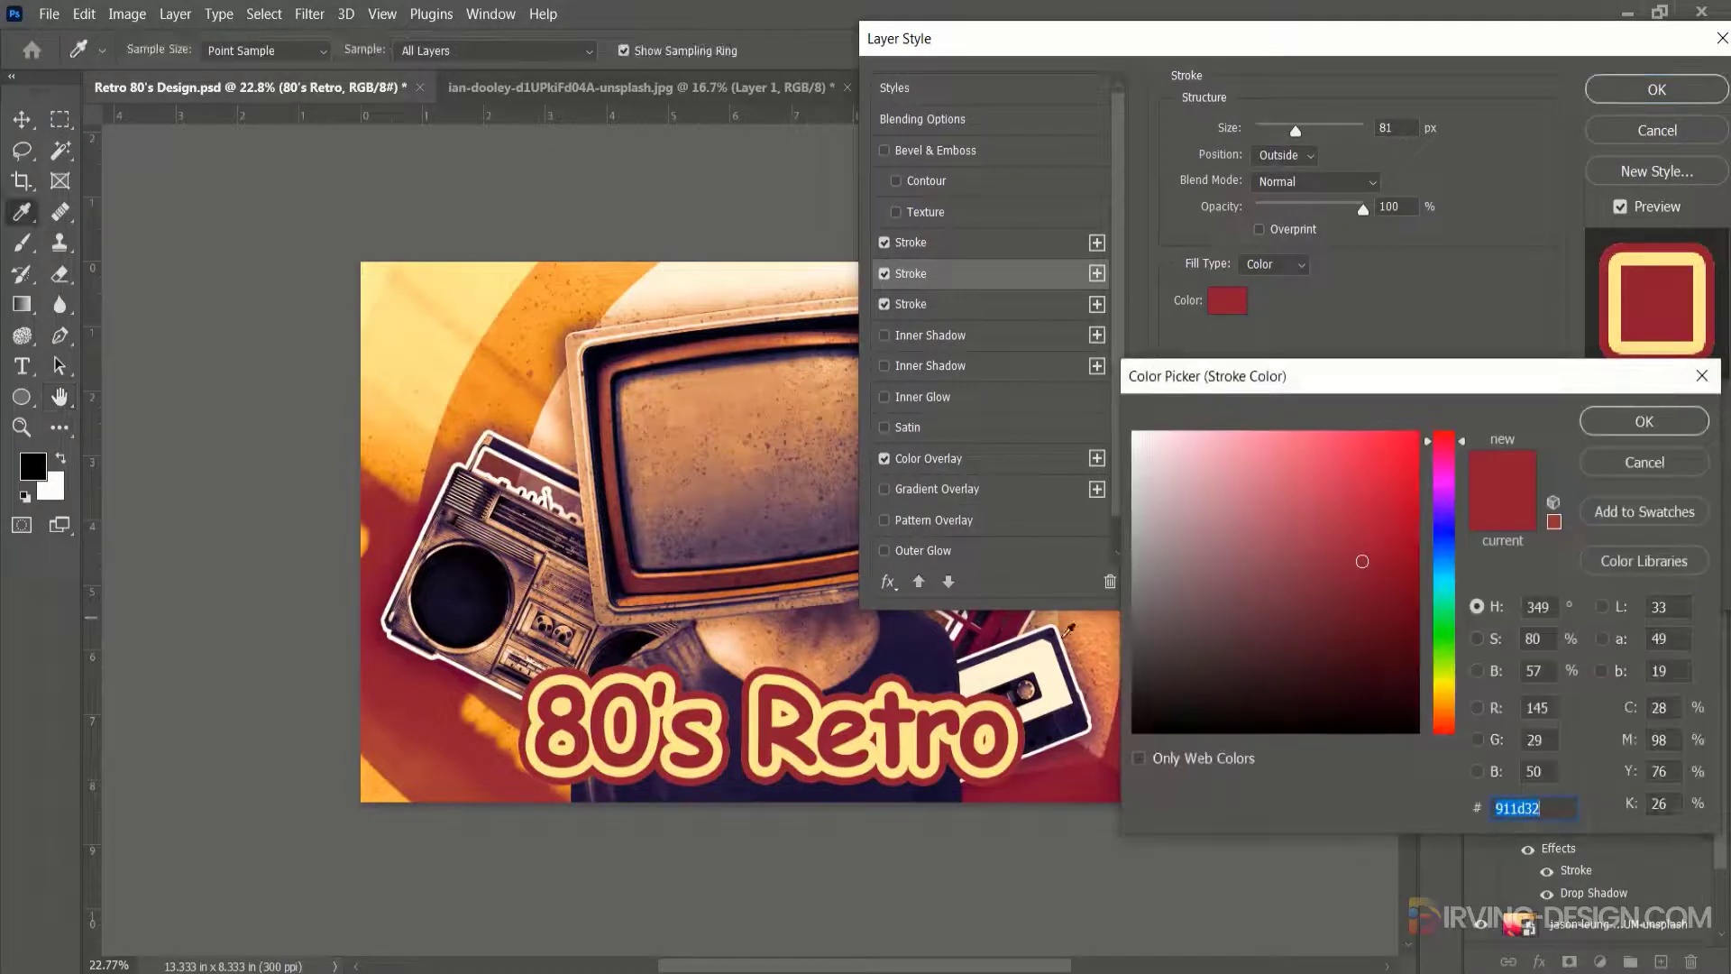
click(1045, 660)
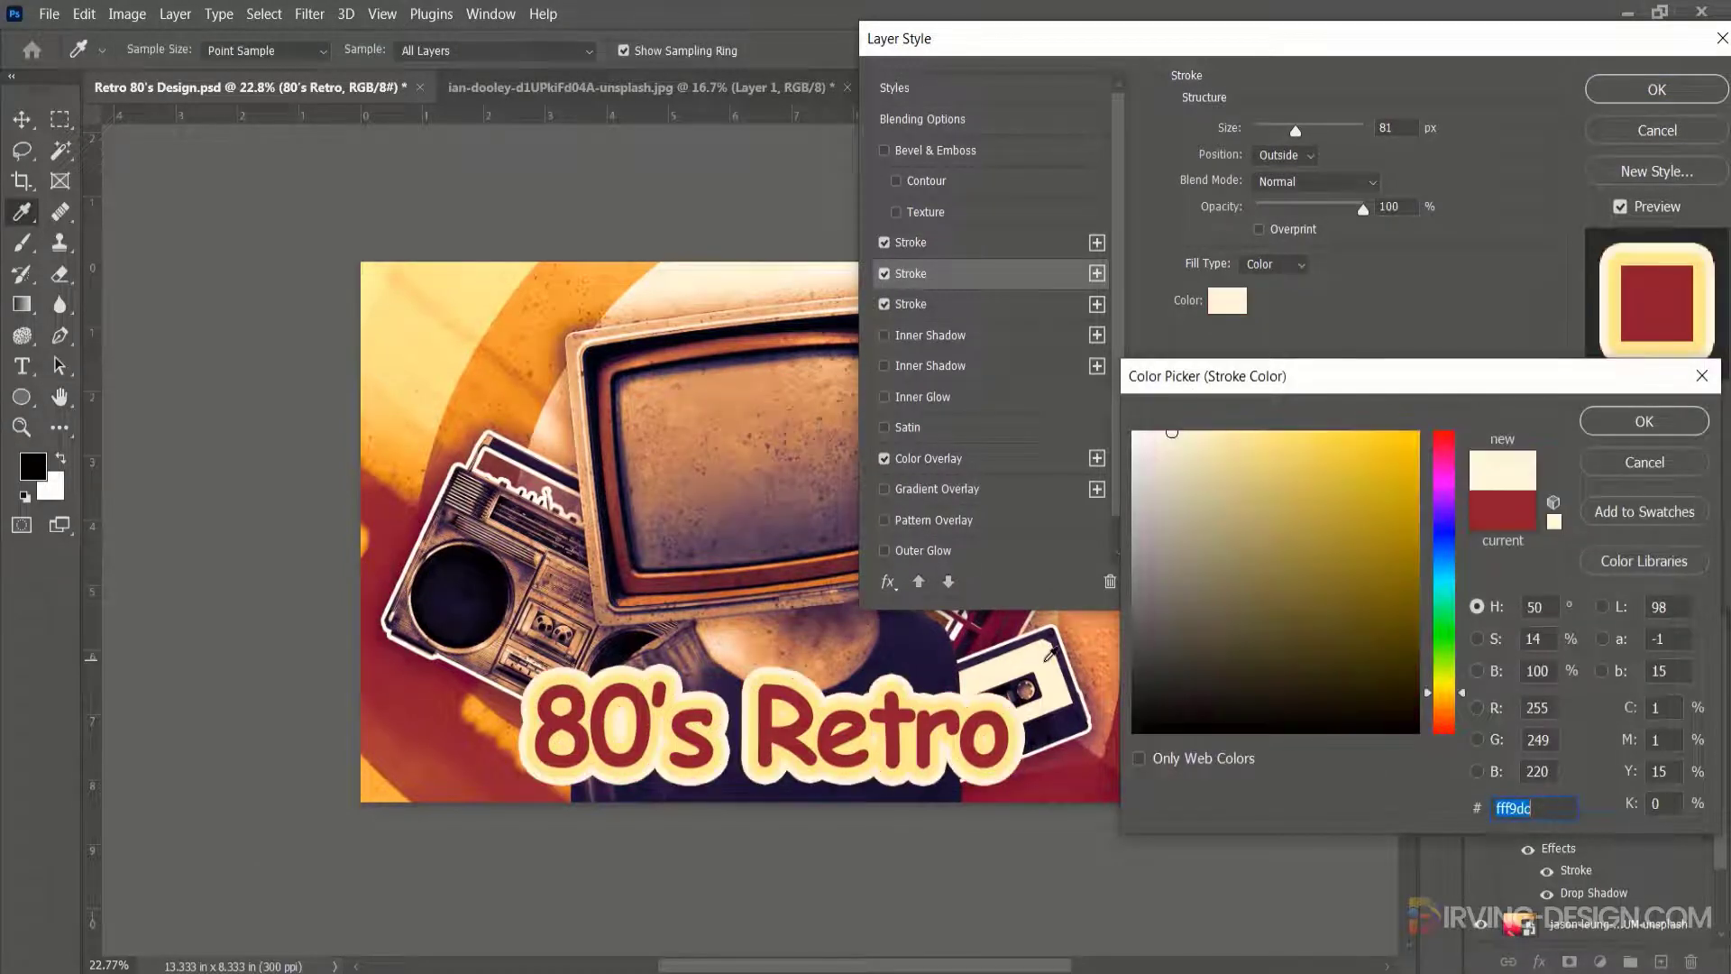
click(1621, 423)
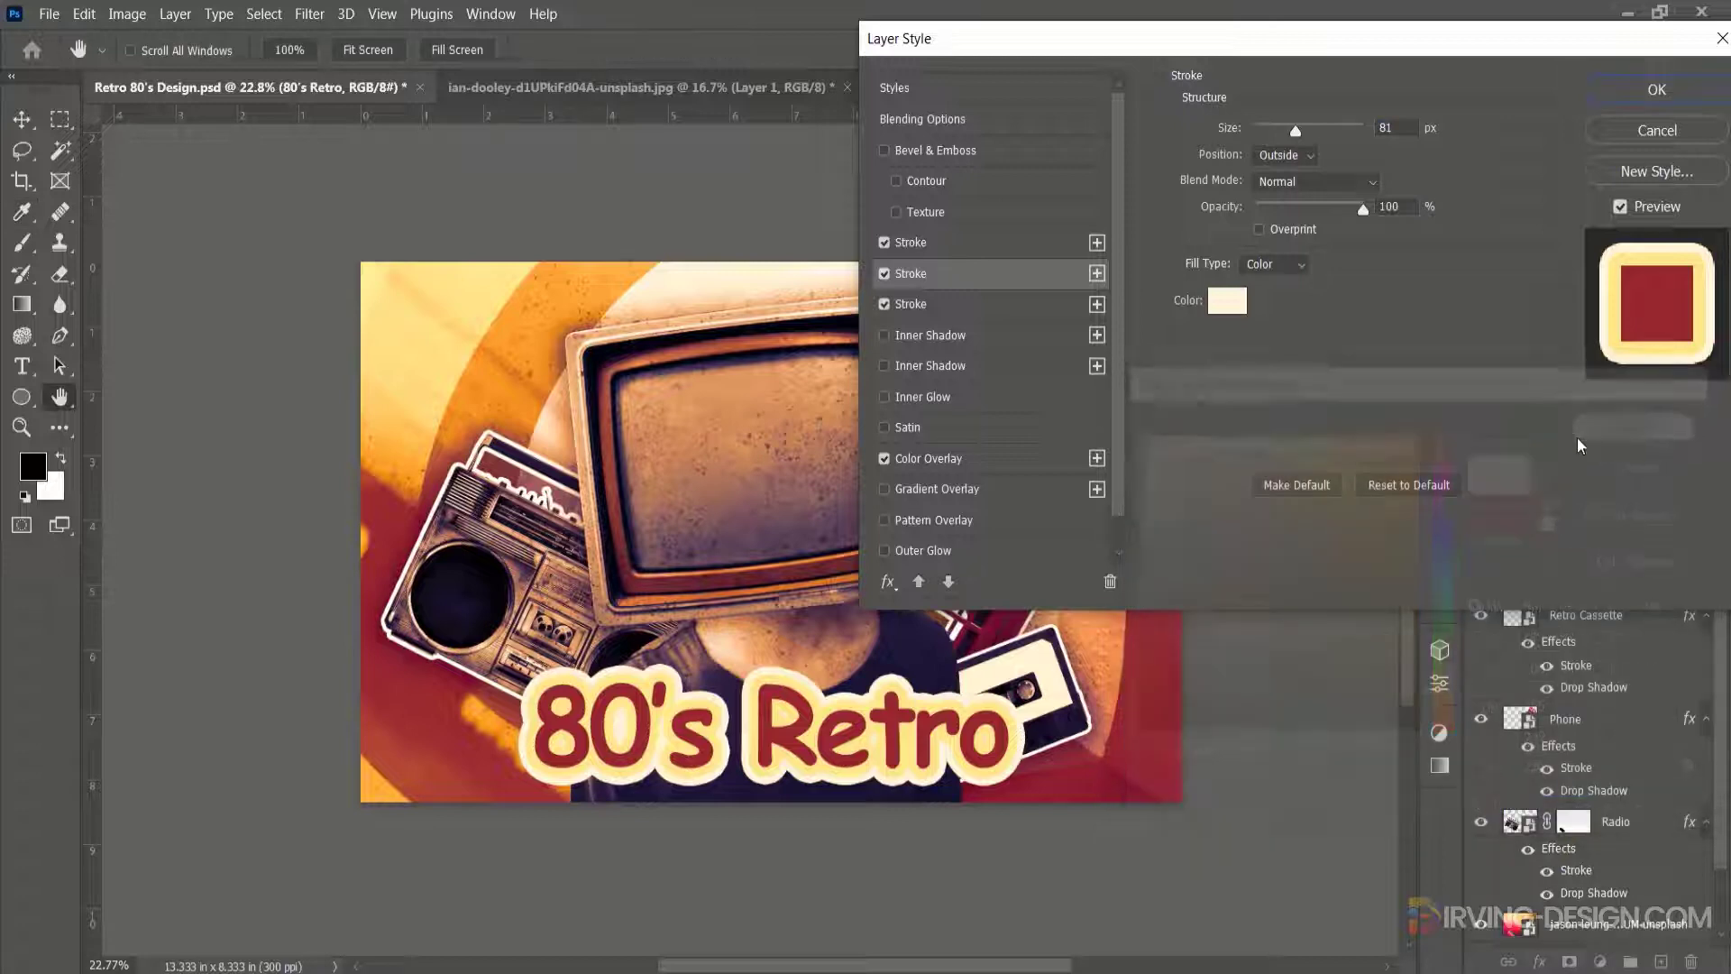
Step: Enable the title's black Multiply drop shadow with 41% opacity, 8 px distance, 24% spread and 163 px size
scroll(891, 557, down, 1)
click(887, 549)
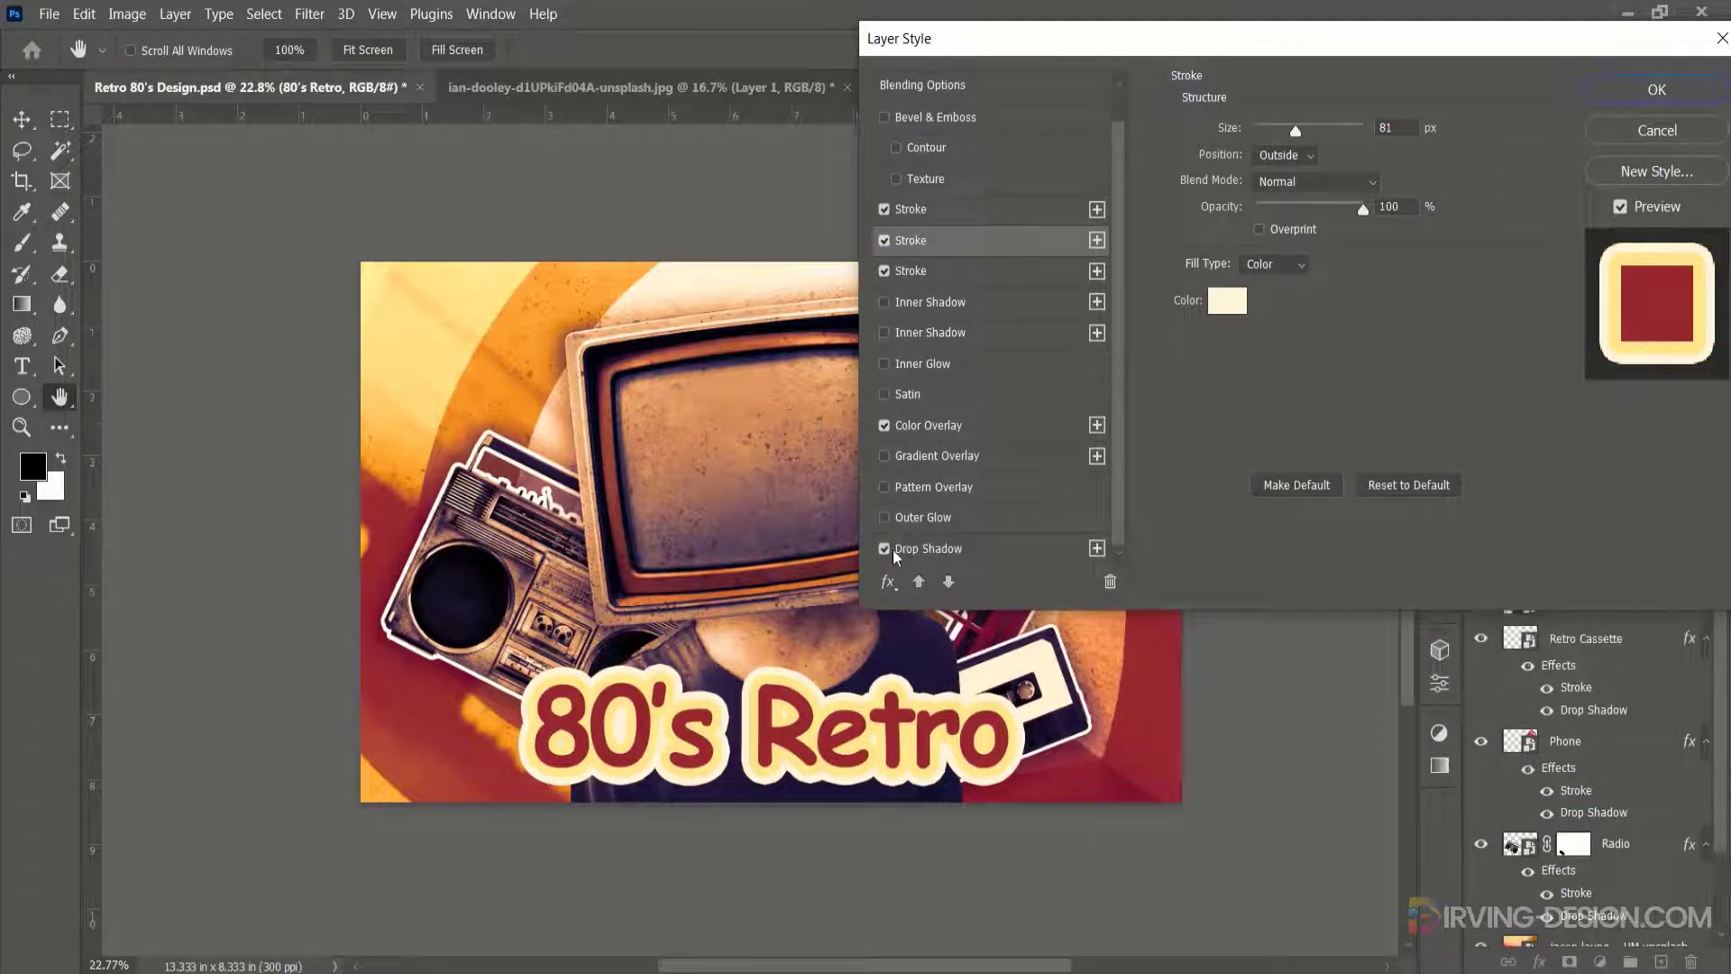
click(946, 553)
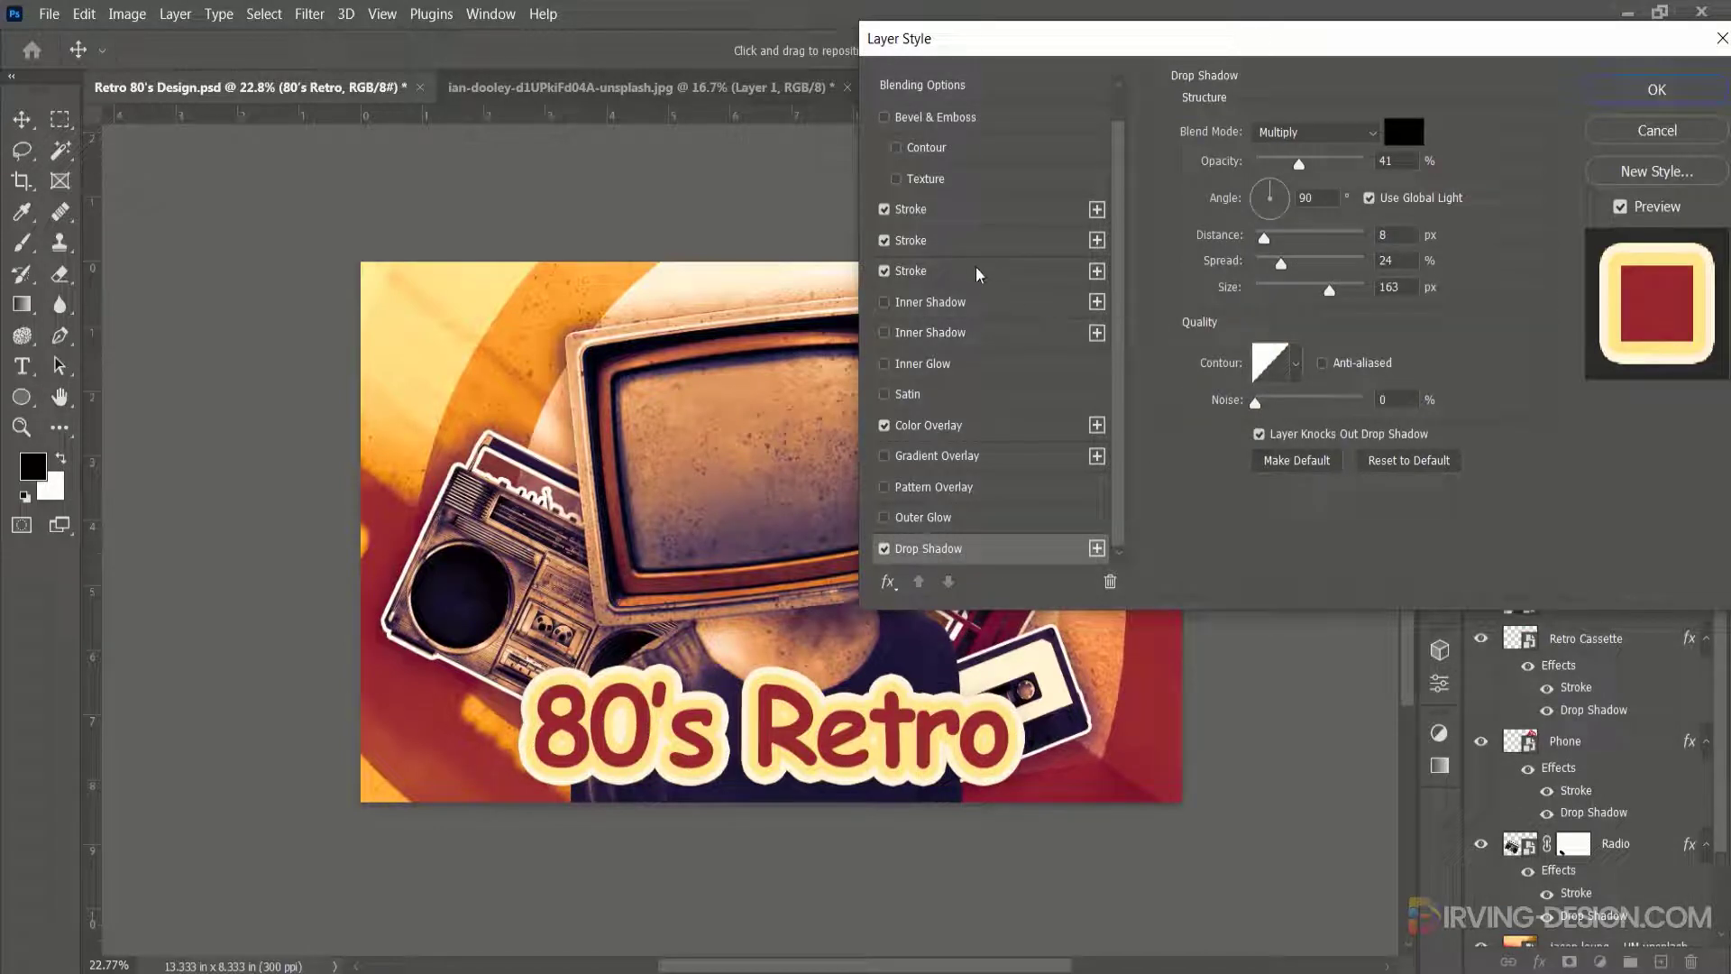
Step: Change the title's middle stroke colour to black 000000
click(939, 271)
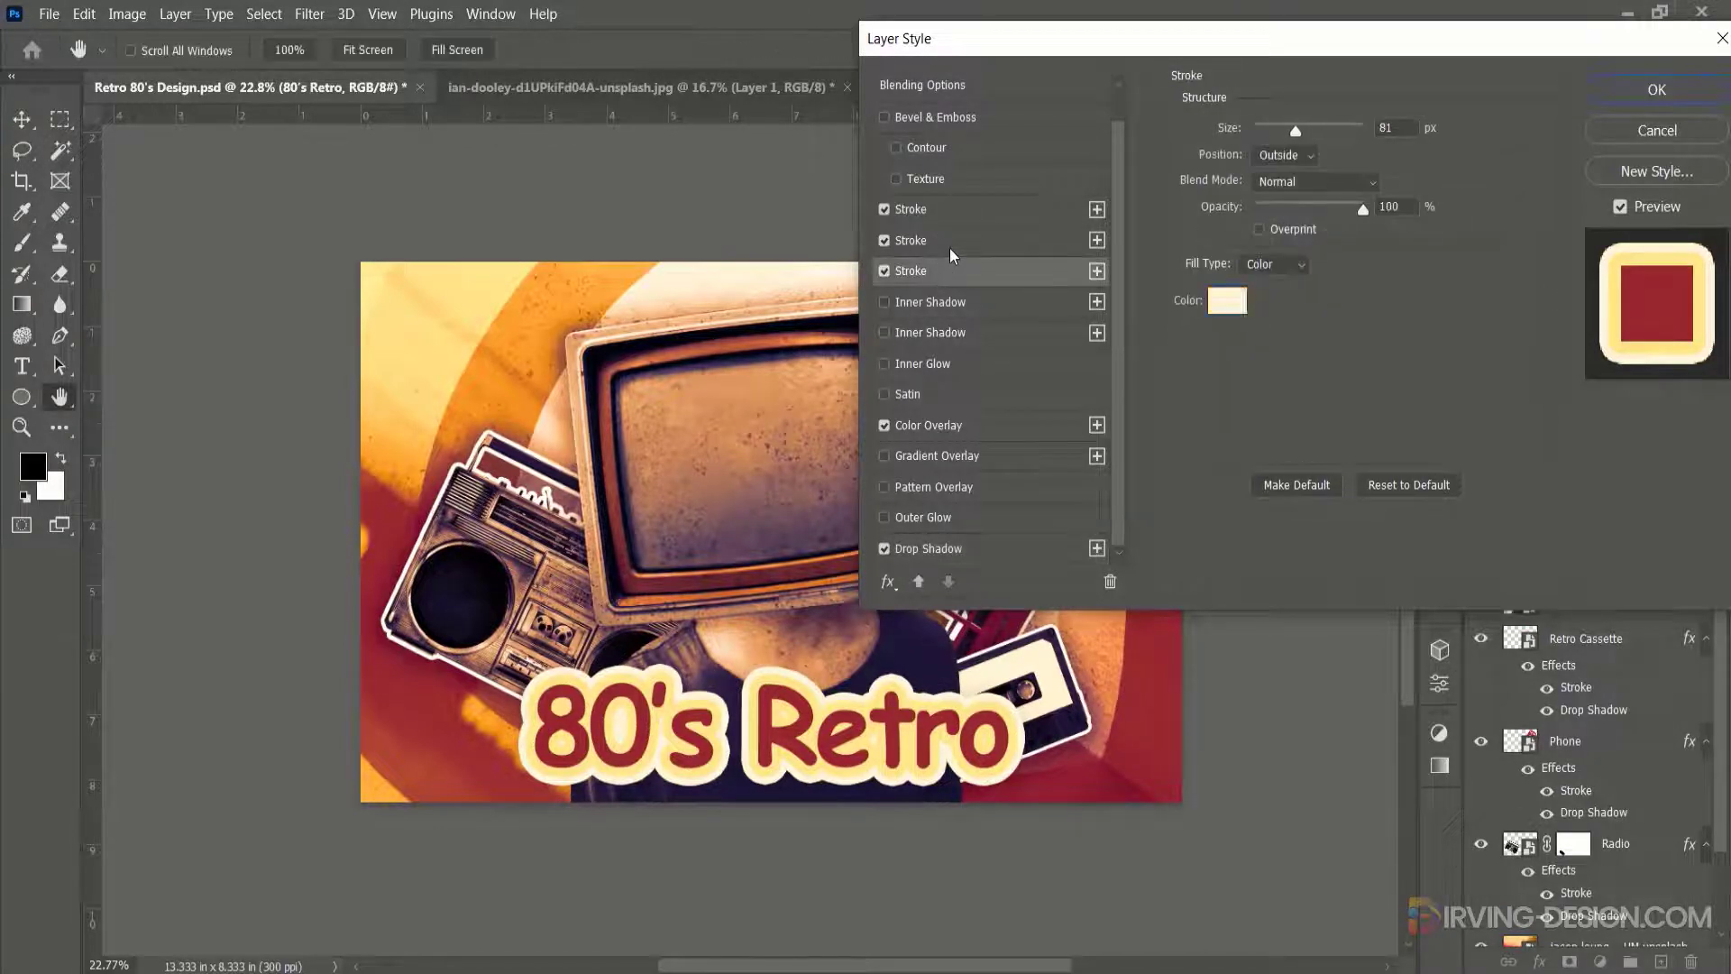
click(949, 239)
click(1227, 300)
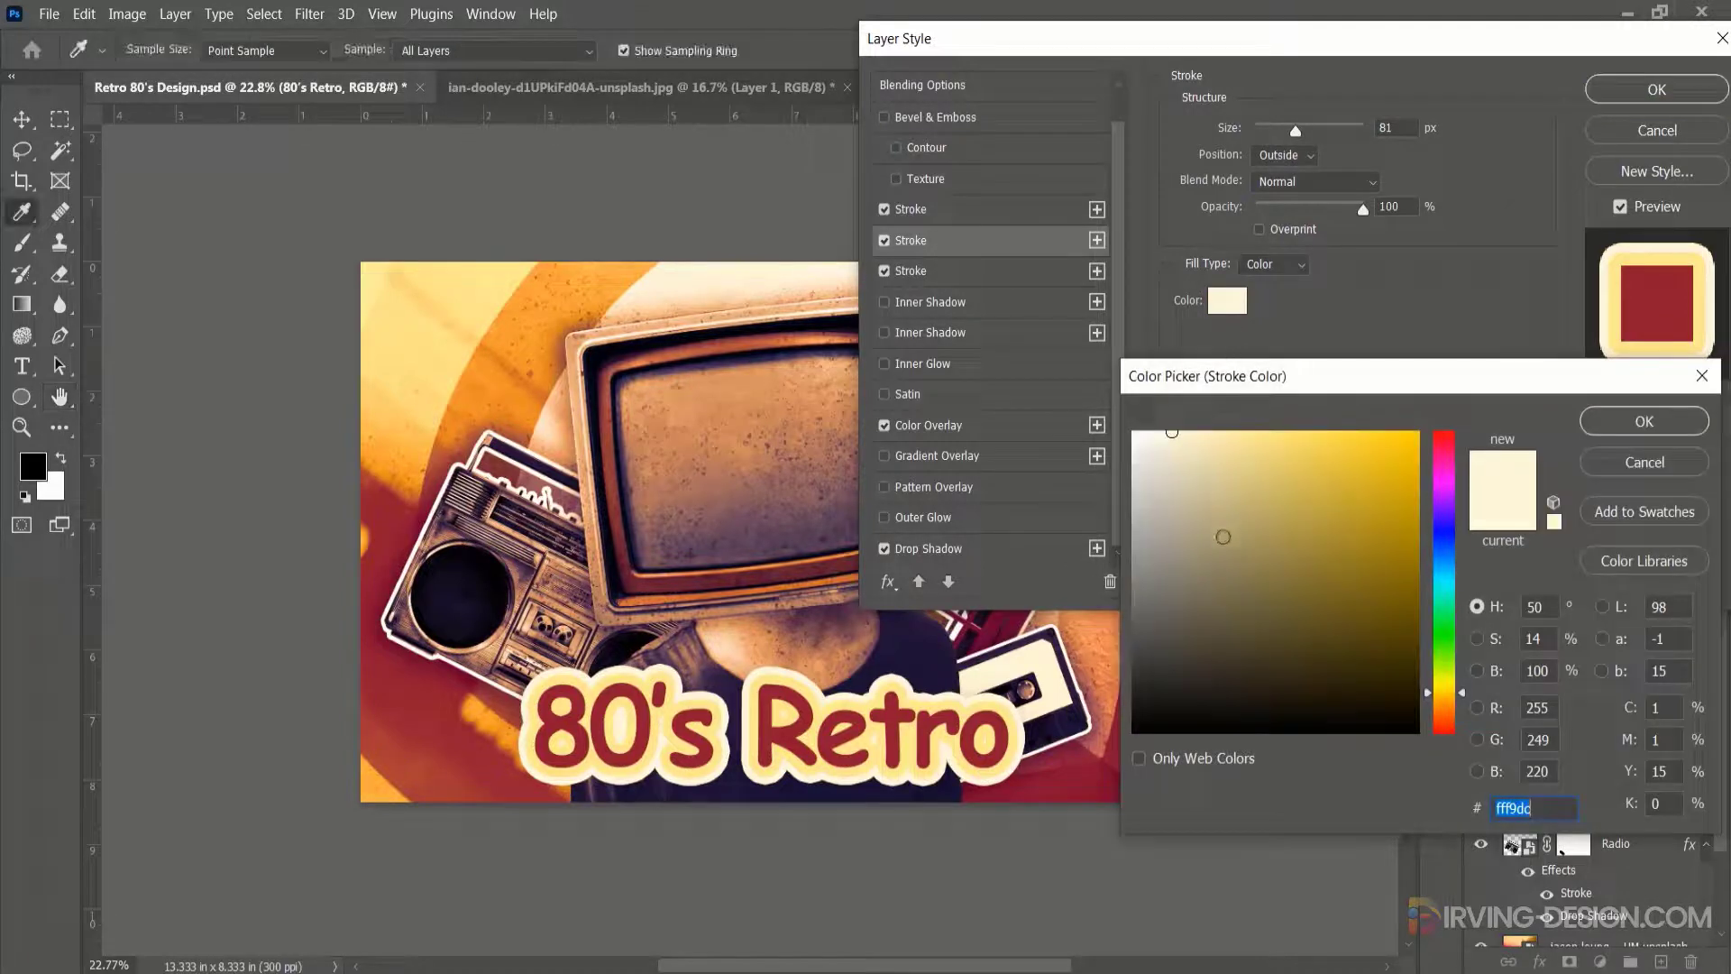
drag(1222, 536, 1194, 762)
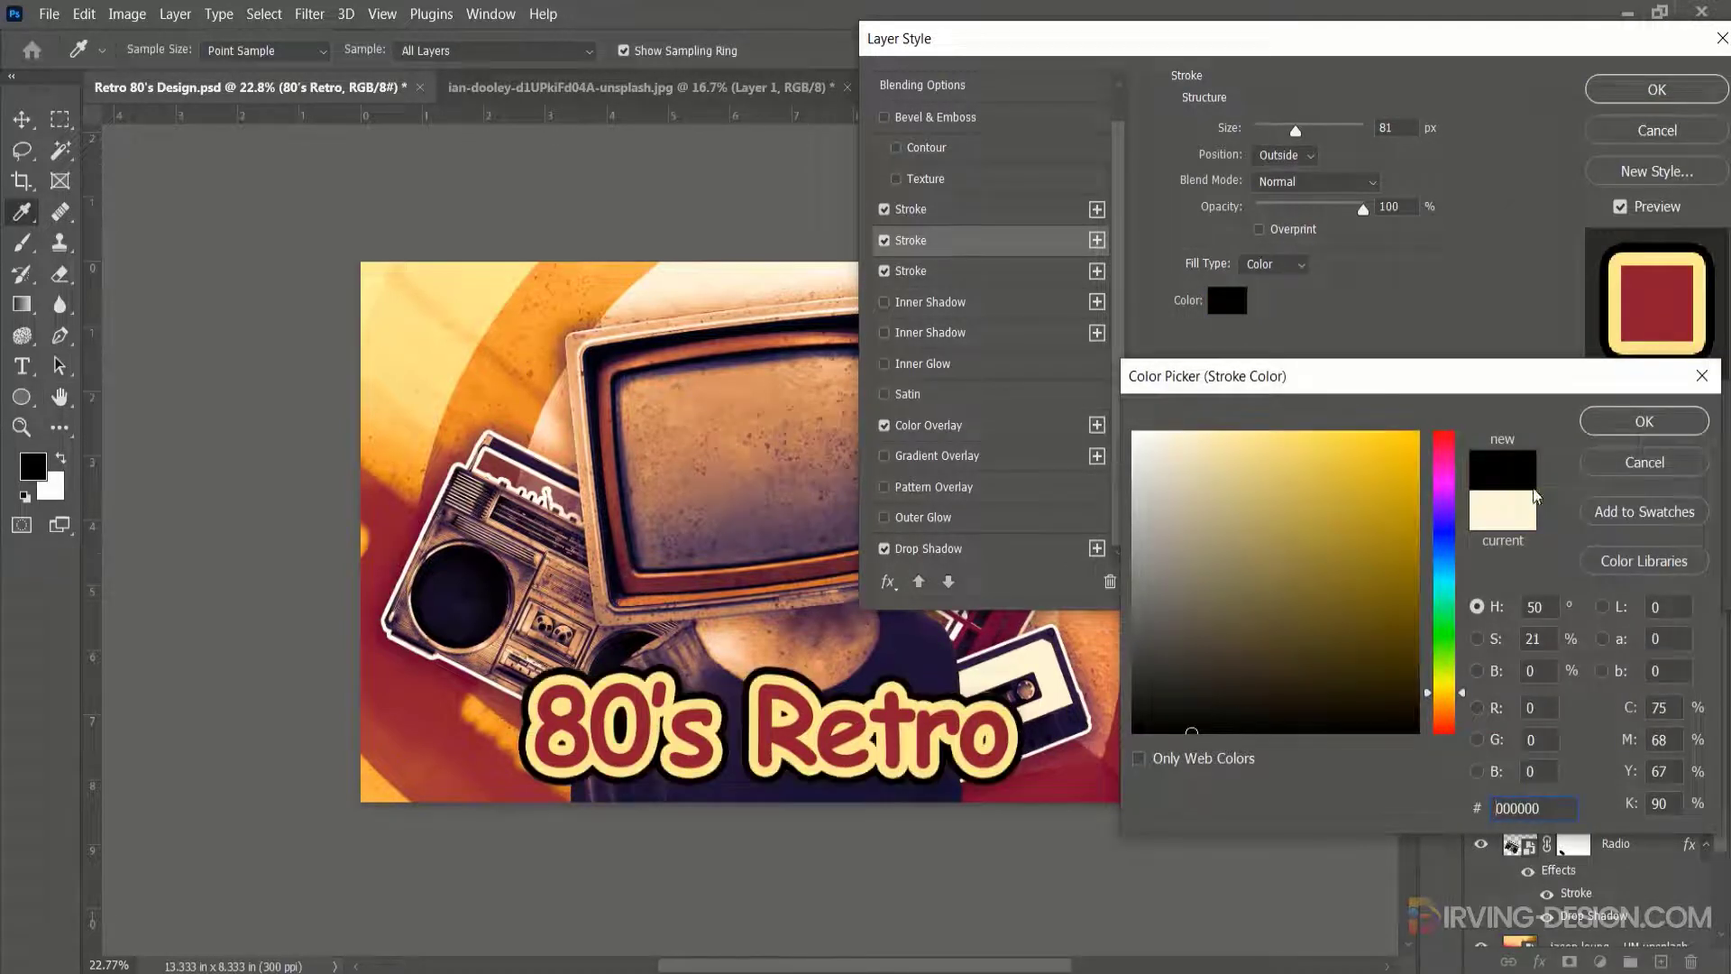
click(1644, 421)
Step: Reduce the black middle stroke to 55 px, apply the layer style and collapse the title layer's effects list
drag(1295, 131, 1286, 134)
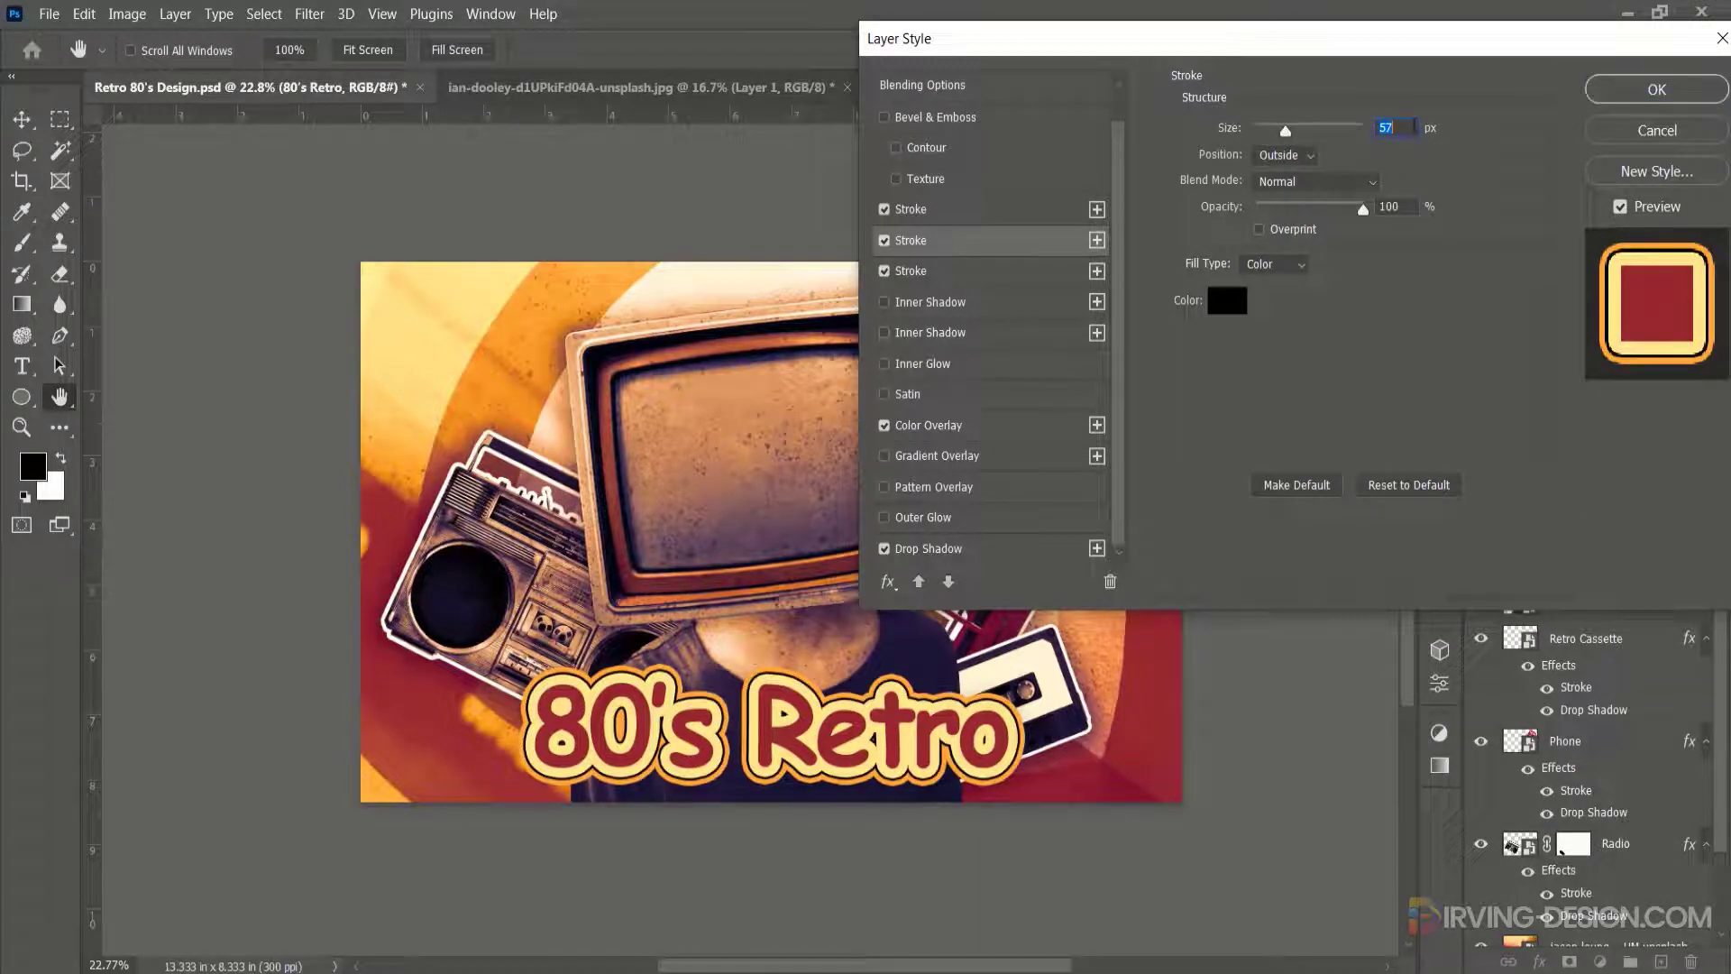
click(1409, 128)
key(Down)
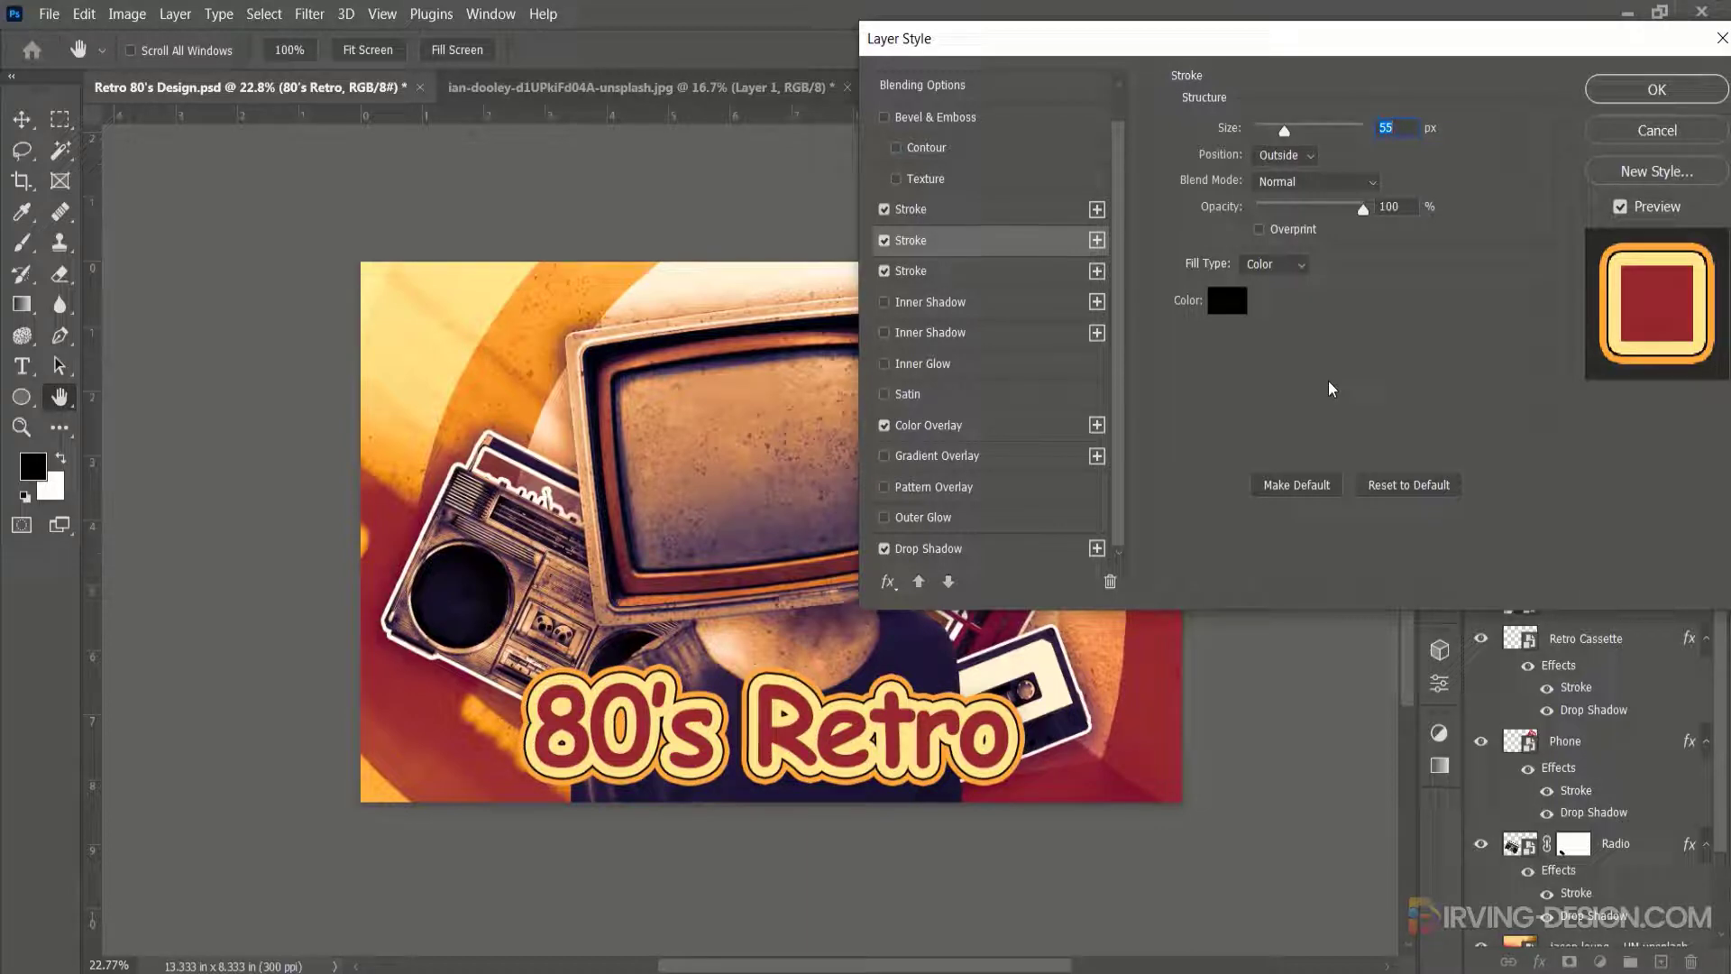
click(1632, 89)
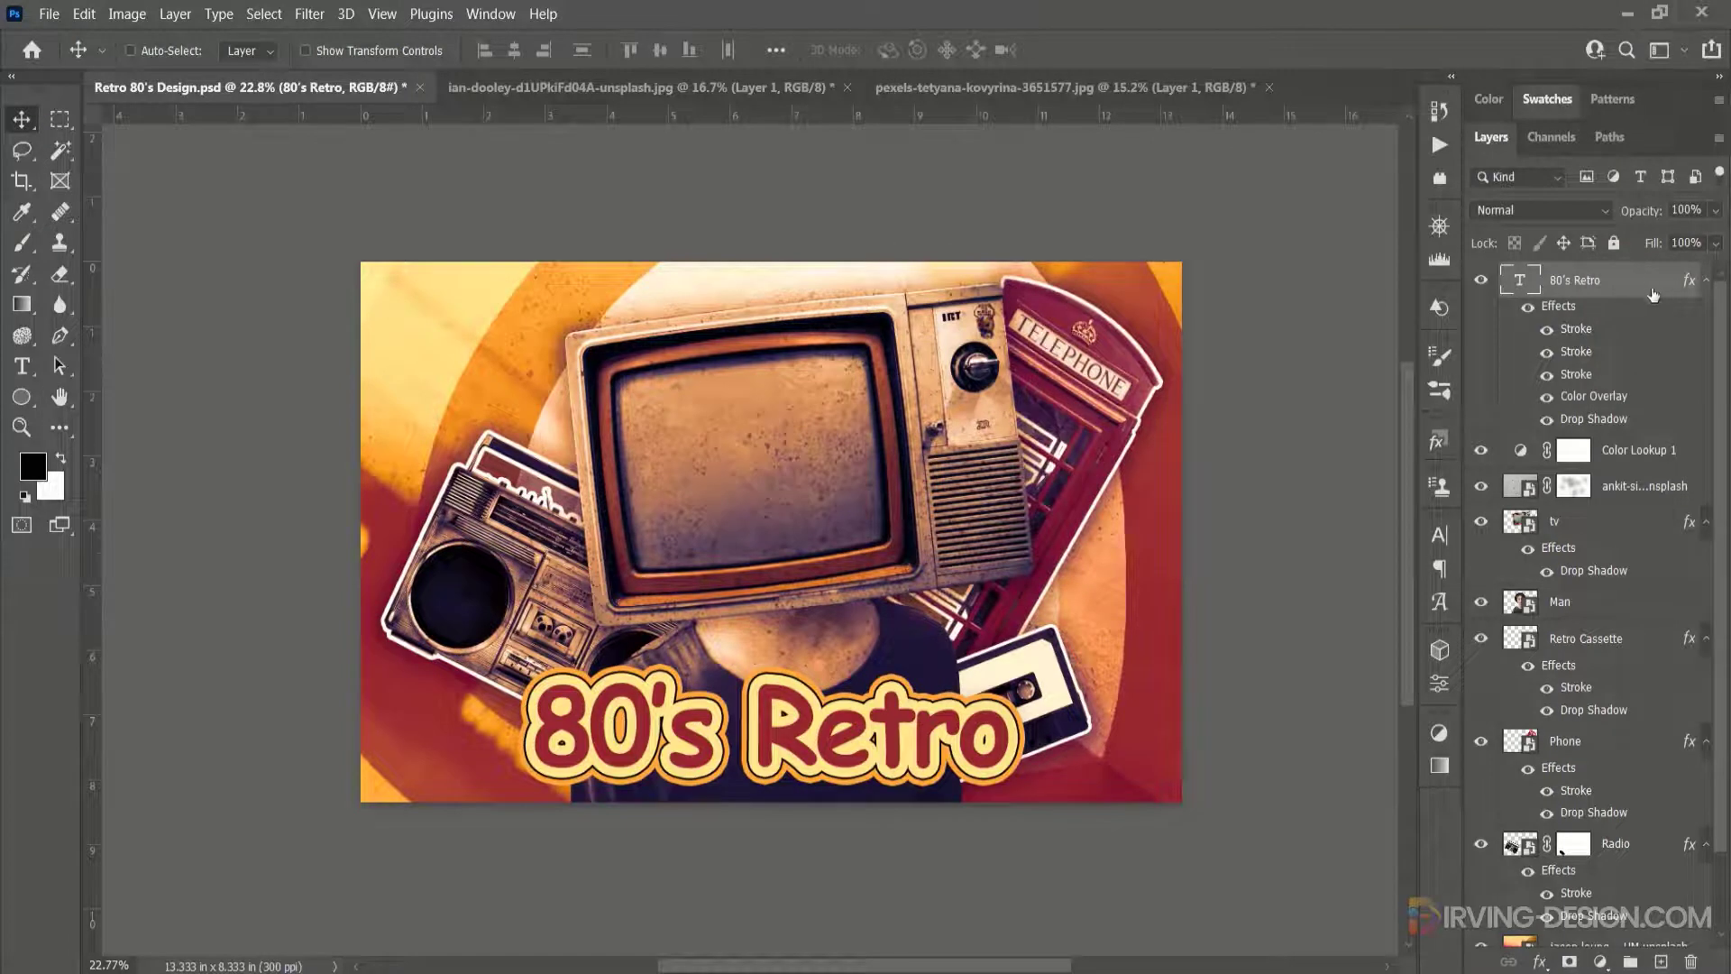
click(1706, 282)
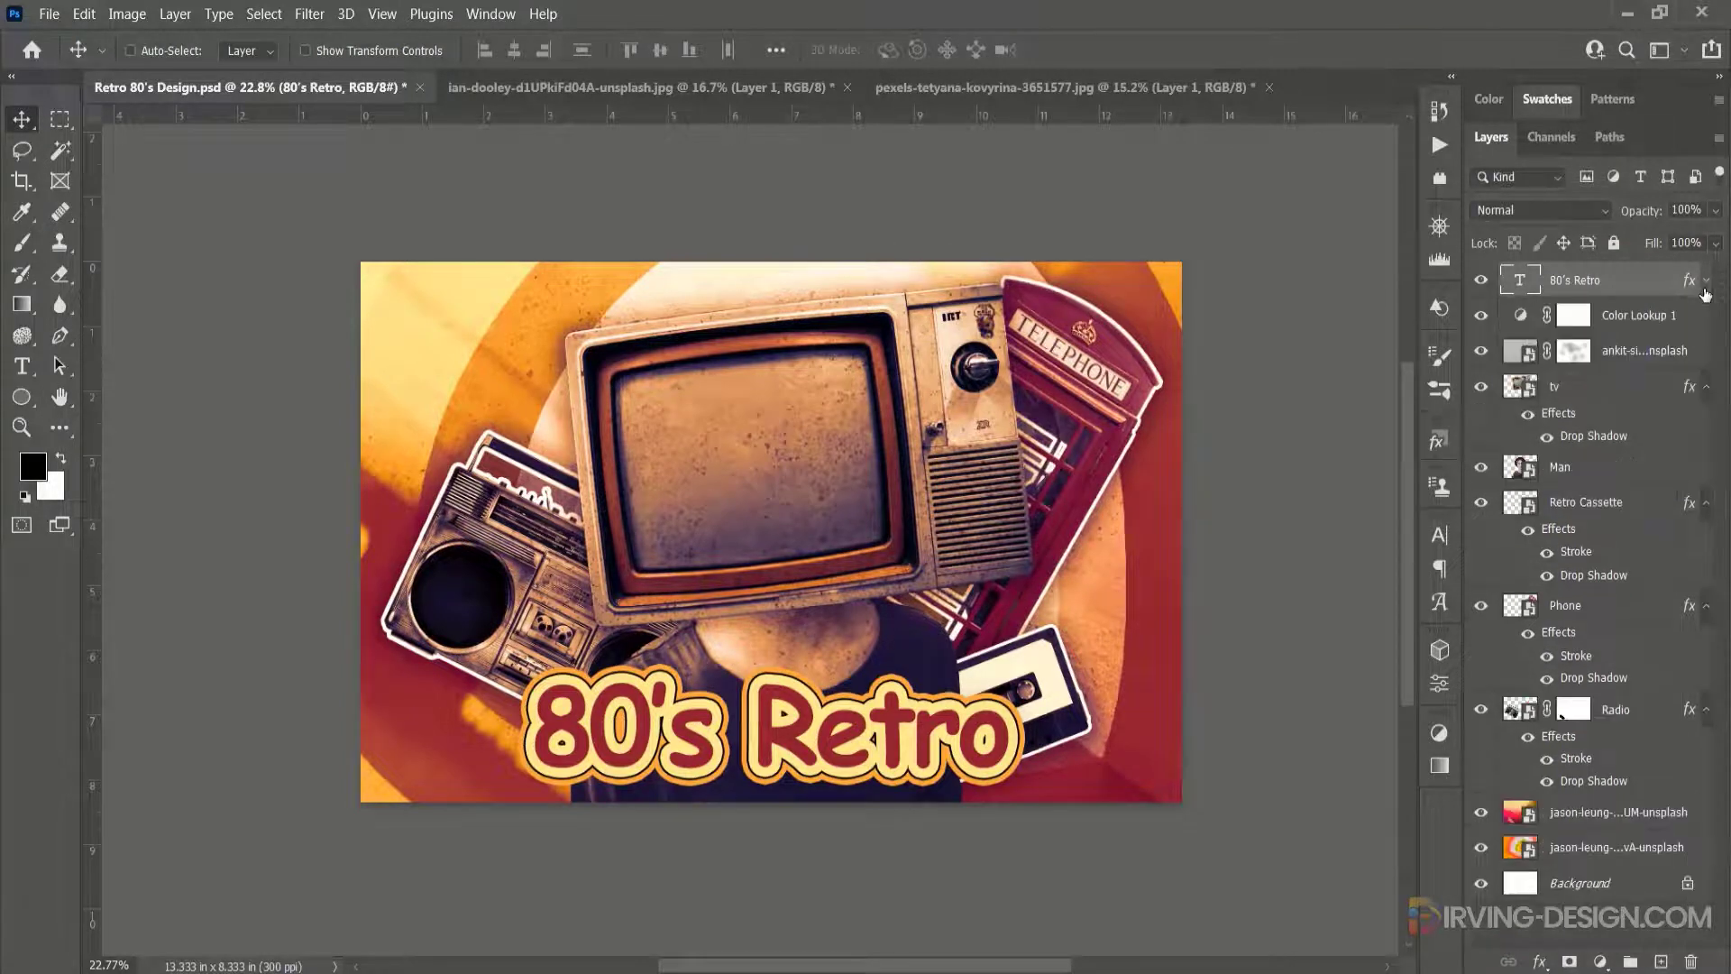